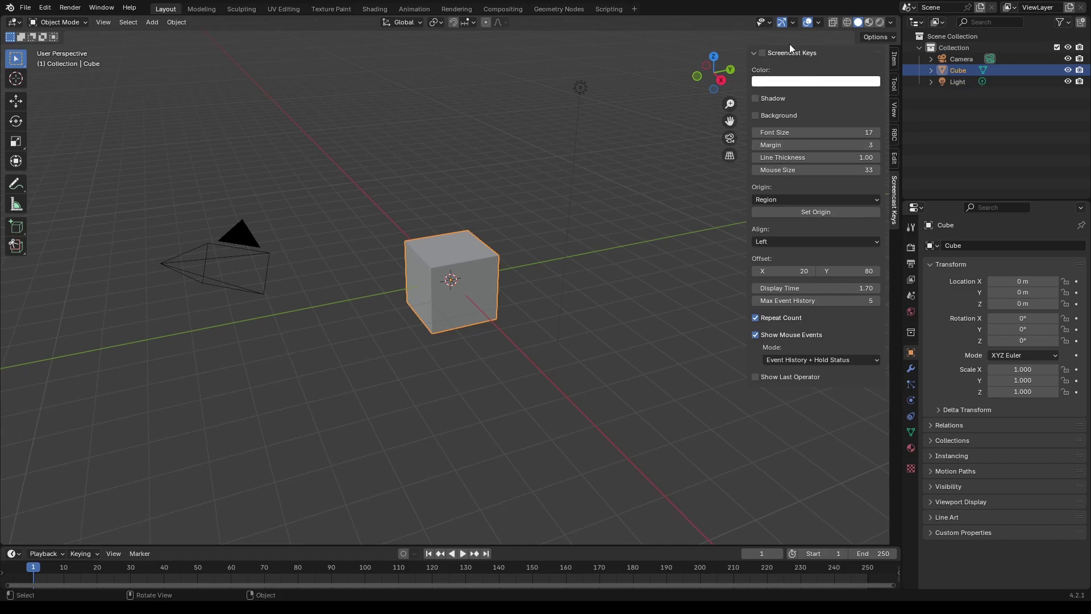
Step: Turn on the Screencast Keys display with its settings kept expanded
{"action": "left_click", "coordinate": [788, 53]}
{"action": "left_click", "coordinate": [763, 53]}
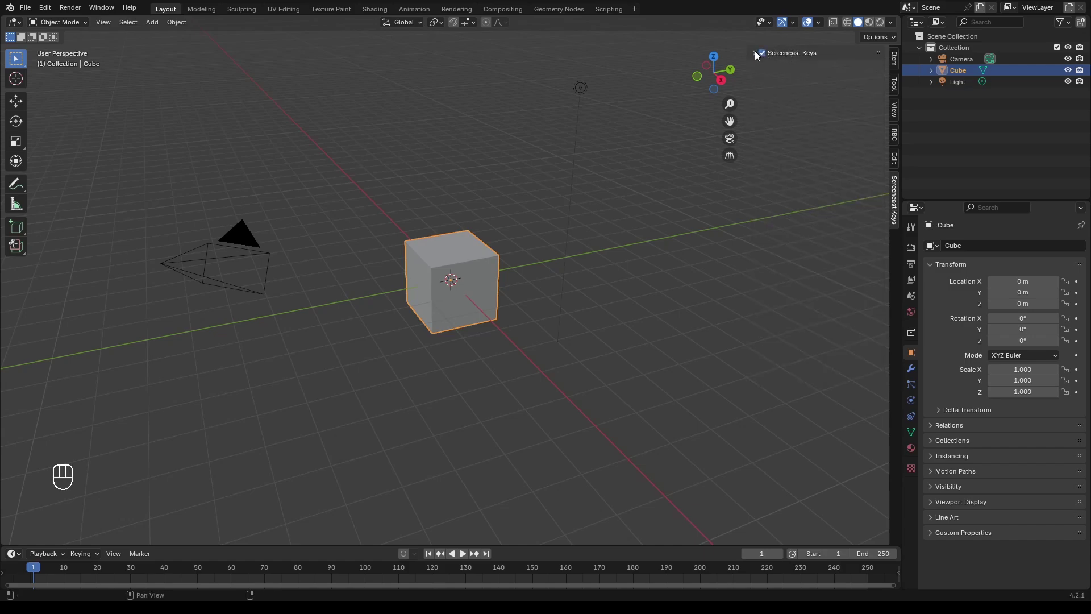
{"action": "left_click", "coordinate": [754, 53]}
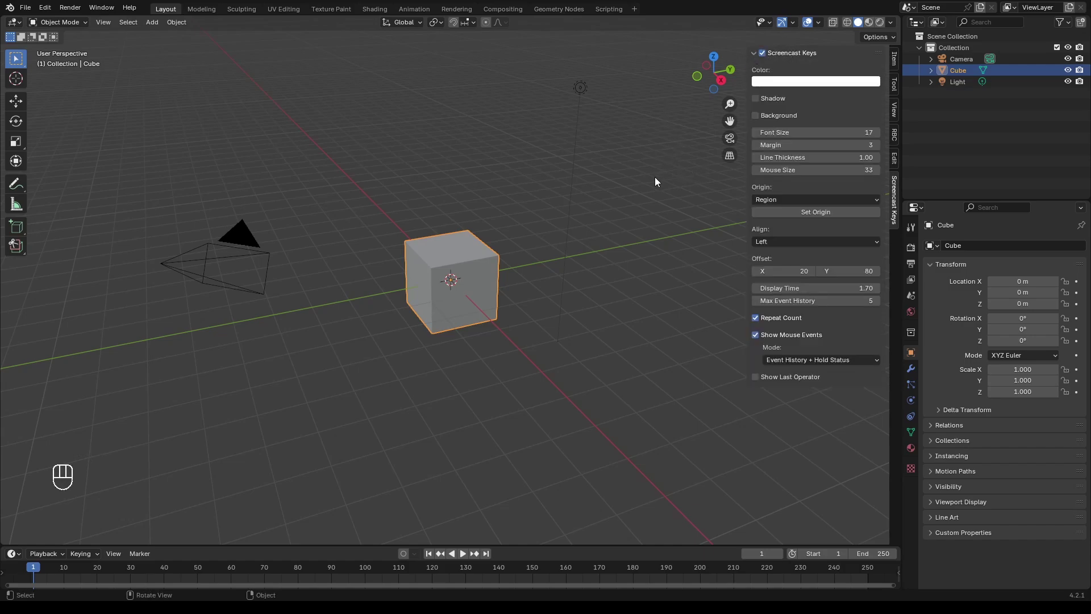
Step: Delete the light and the camera from the scene and hide the viewport sidebar
{"action": "left_click", "coordinate": [587, 202]}
{"action": "left_click", "coordinate": [547, 131]}
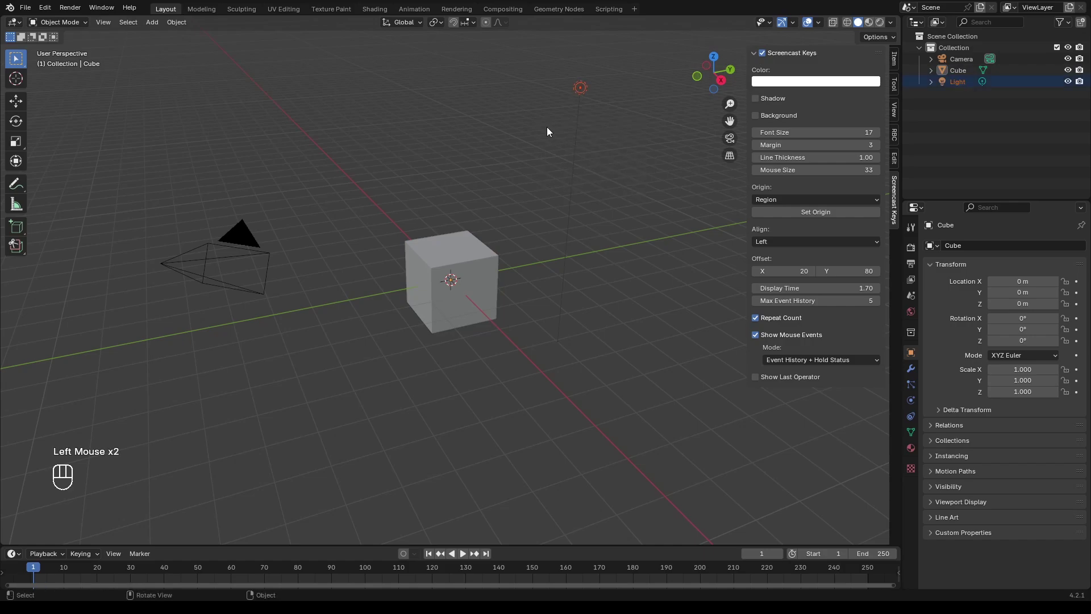
{"action": "key", "text": "n"}
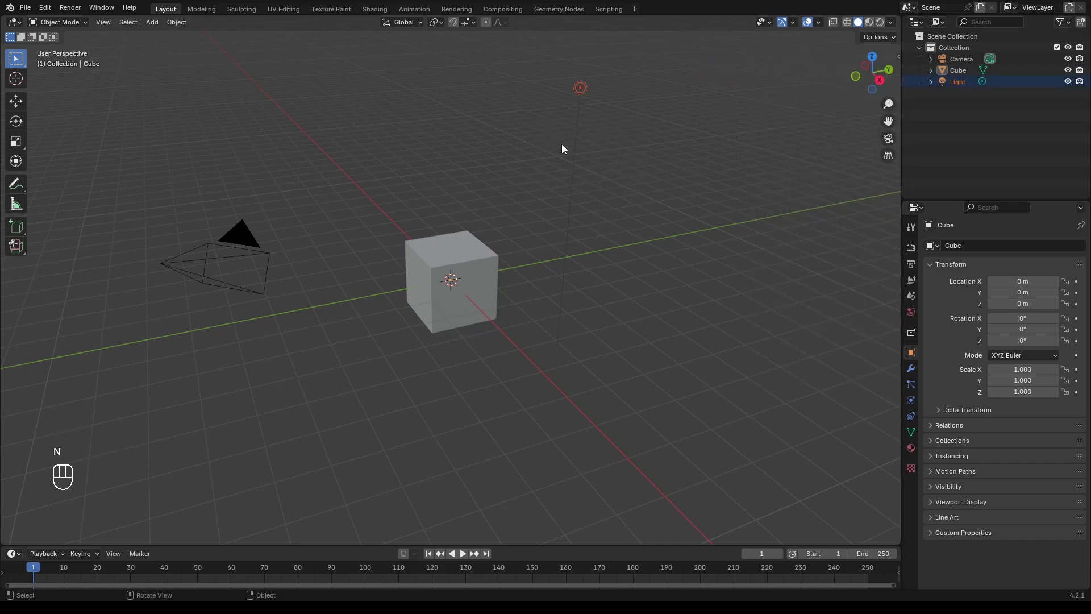
{"action": "key", "text": "Delete"}
{"action": "left_click_drag", "start_coordinate": [198, 146], "coordinate": [179, 329]}
{"action": "key", "text": "Delete"}
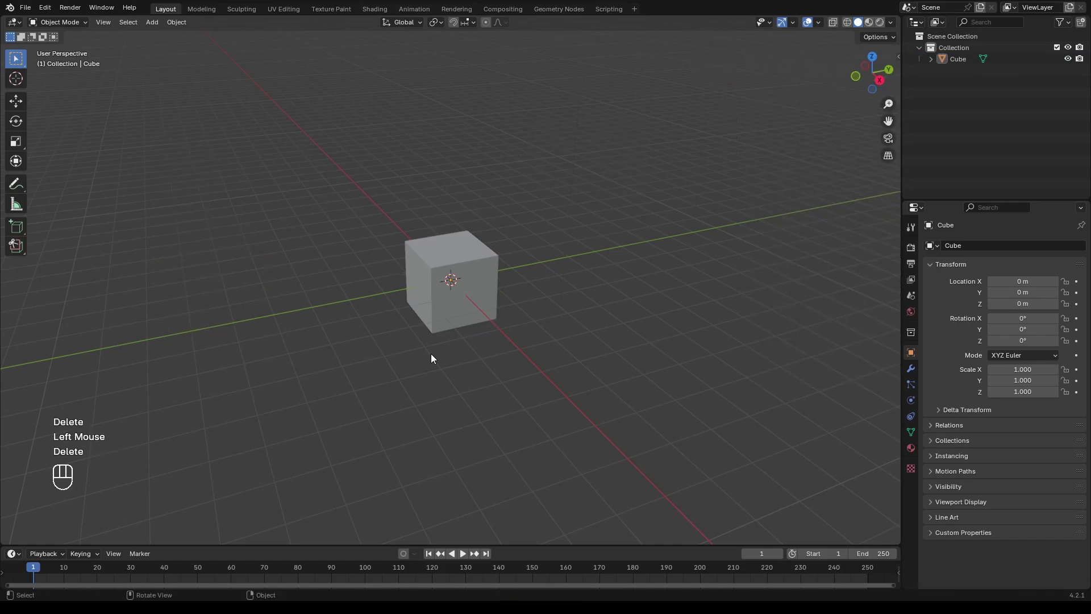
Step: Move the cube up 1 m along the Z axis so that it rests on the grid floor
{"action": "left_click", "coordinate": [468, 284]}
{"action": "middle_click_drag", "start_coordinate": [414, 305], "coordinate": [482, 289]}
{"action": "scroll", "coordinate": [483, 290], "scroll_direction": "up", "scroll_amount": 2}
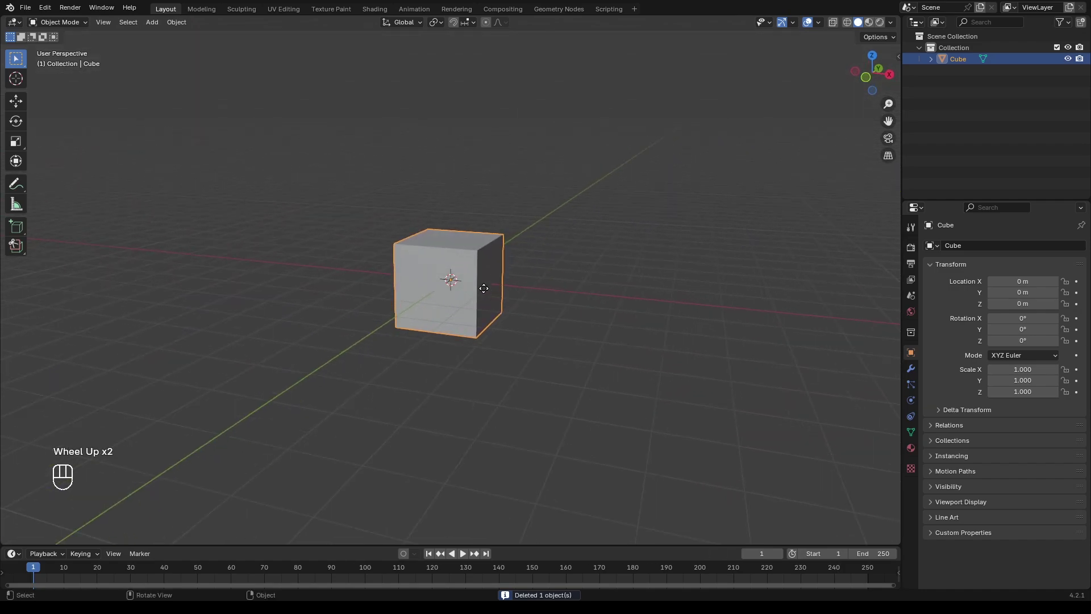
{"action": "key", "text": "g"}
{"action": "key", "text": "z"}
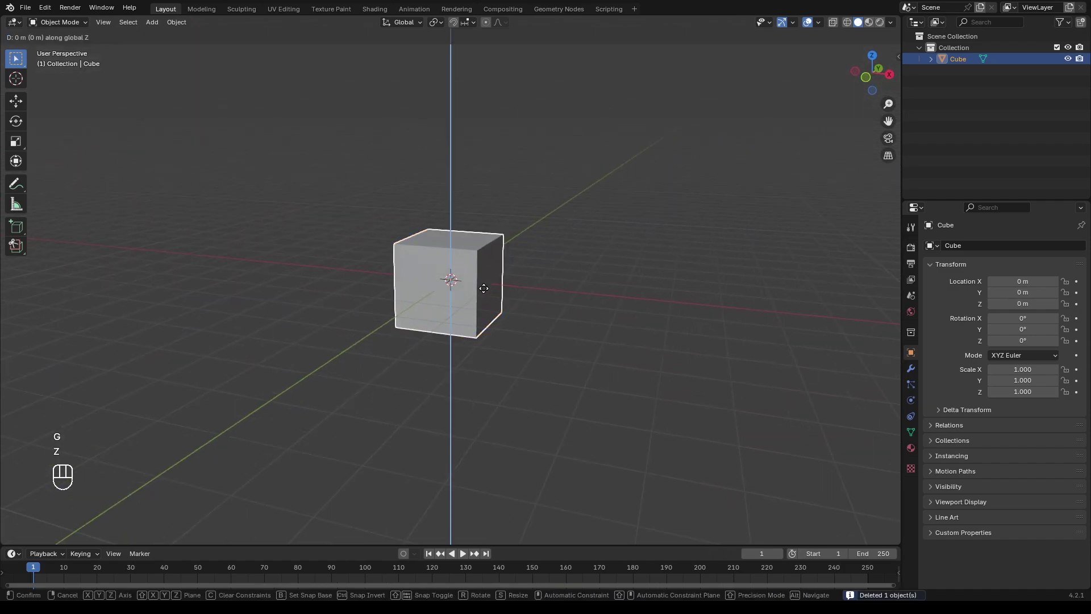
{"action": "left_click", "coordinate": [482, 250], "text": "ctrl"}
Step: Raise the cube's top face slightly along the Z axis in face select mode to make a taller box
{"action": "scroll", "coordinate": [487, 245], "scroll_direction": "up", "scroll_amount": 2}
{"action": "middle_click_drag", "start_coordinate": [493, 240], "coordinate": [493, 236]}
{"action": "key", "text": "Tab"}
{"action": "left_click", "coordinate": [452, 129]}
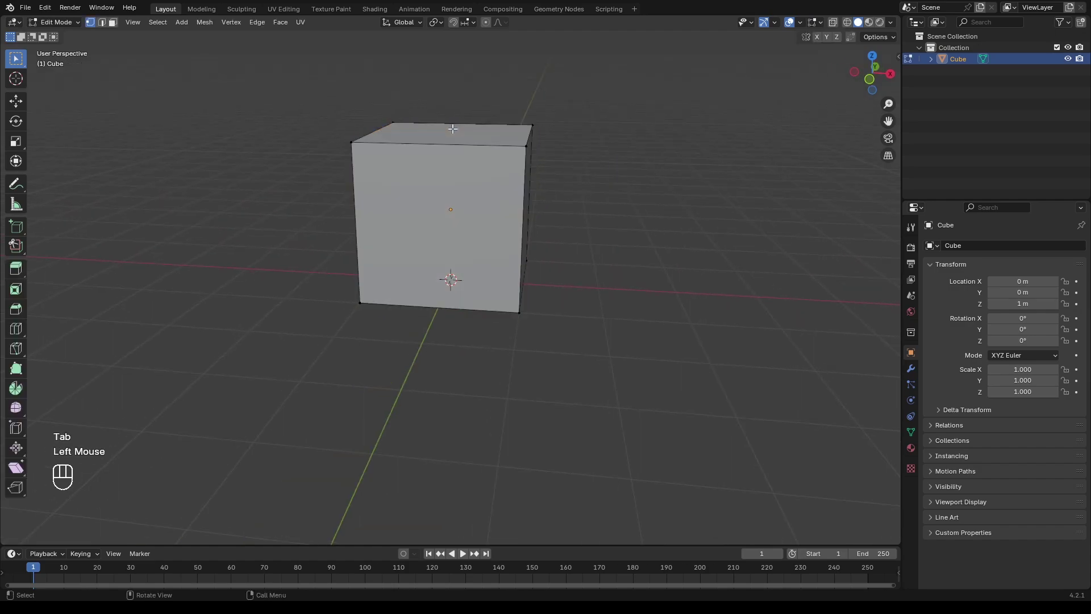
{"action": "left_click", "coordinate": [111, 22]}
{"action": "key", "text": "3"}
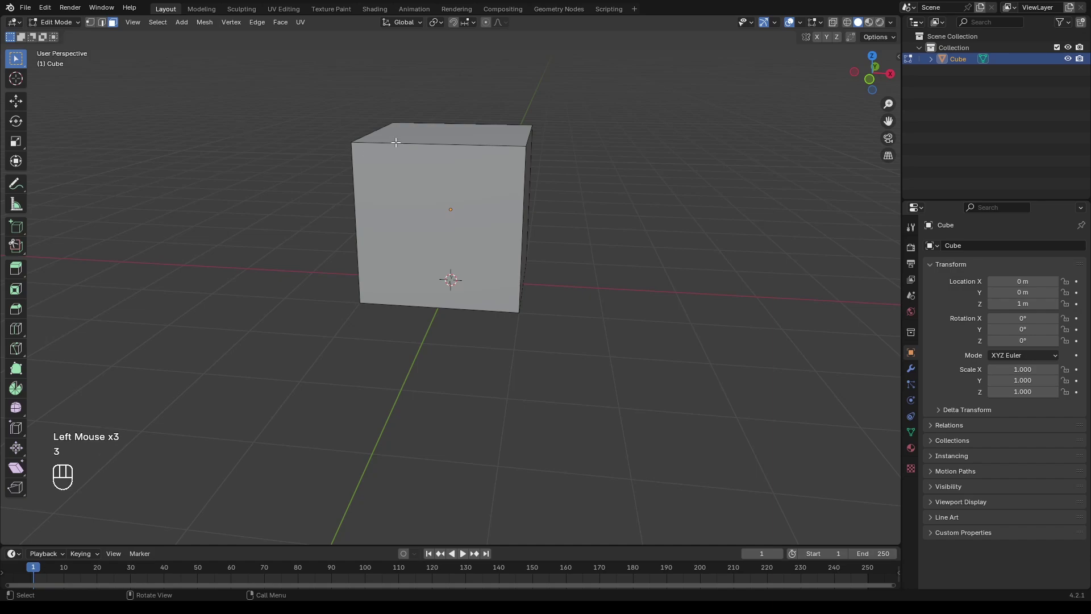
{"action": "left_click", "coordinate": [404, 138]}
{"action": "key", "text": "g"}
{"action": "key", "text": "z"}
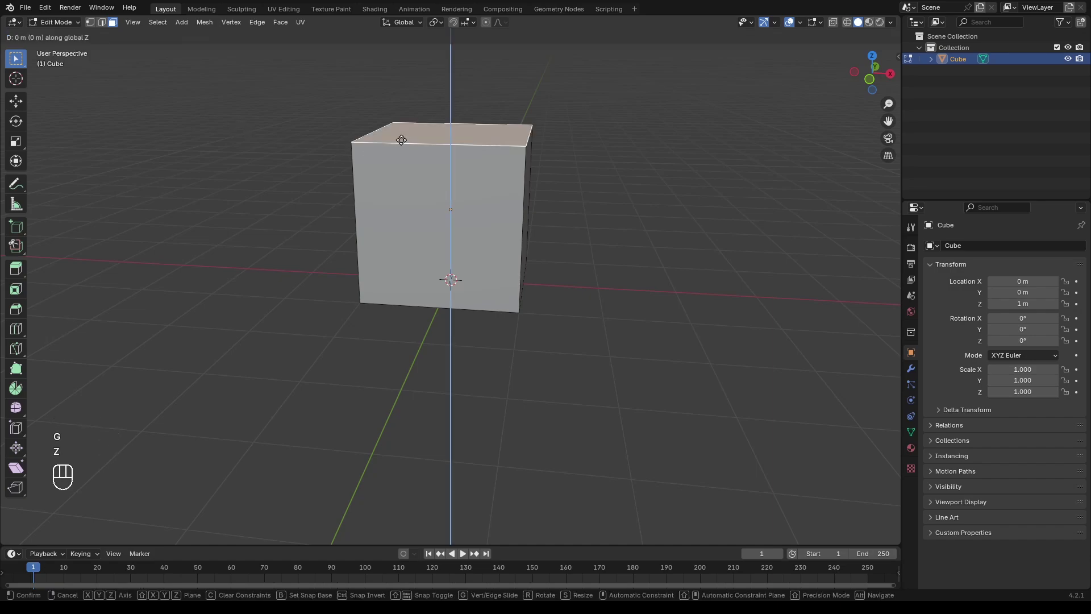
{"action": "left_click", "coordinate": [361, 361], "text": "shift"}
Step: Inset the box's top face by about 0.046 m to form a thin rim
{"action": "scroll", "coordinate": [416, 224], "scroll_direction": "up", "scroll_amount": 1}
{"action": "middle_click_drag", "start_coordinate": [417, 225], "coordinate": [474, 250]}
{"action": "scroll", "coordinate": [475, 250], "scroll_direction": "up", "scroll_amount": 1}
{"action": "key", "text": "KP_Decimal"}
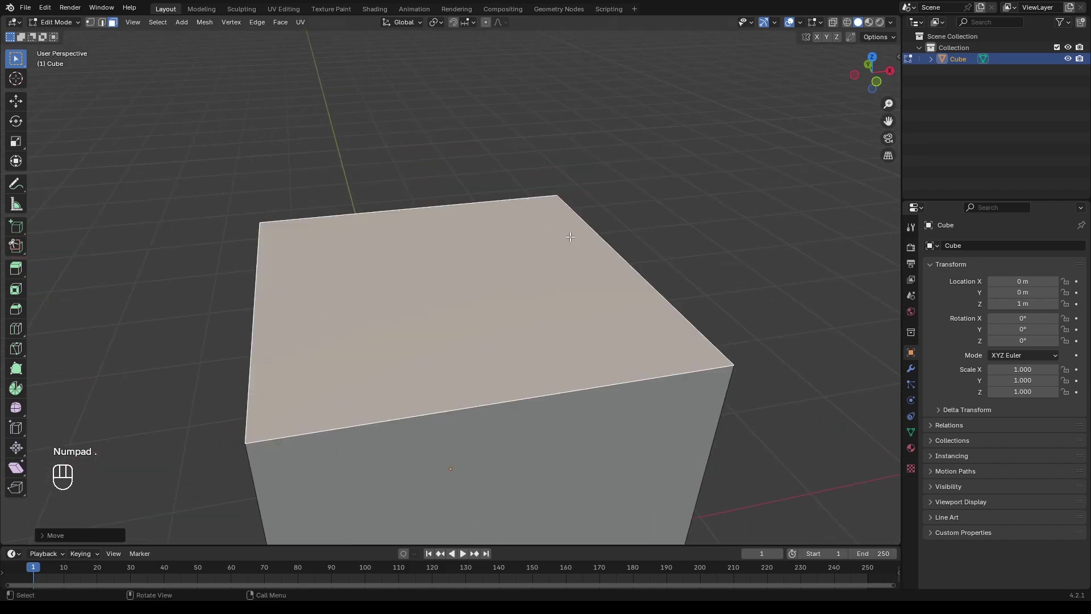
{"action": "key", "text": "i"}
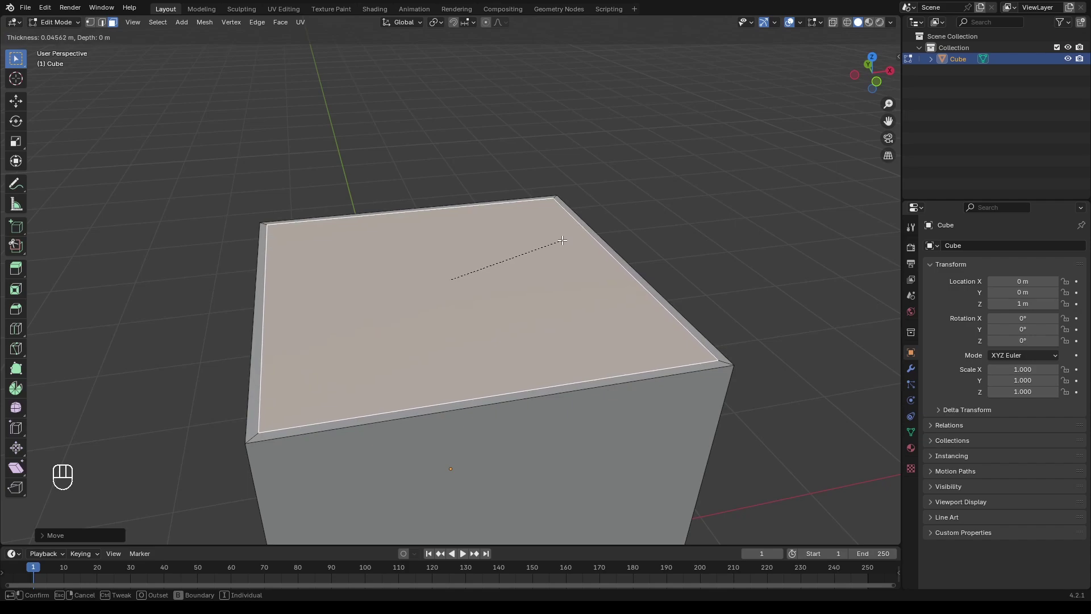
{"action": "left_click", "coordinate": [562, 240]}
Step: Extrude the inset top face down about 2.335 m in front view, hollowing the box and leaving a thin floor
{"action": "key", "text": "KP_1"}
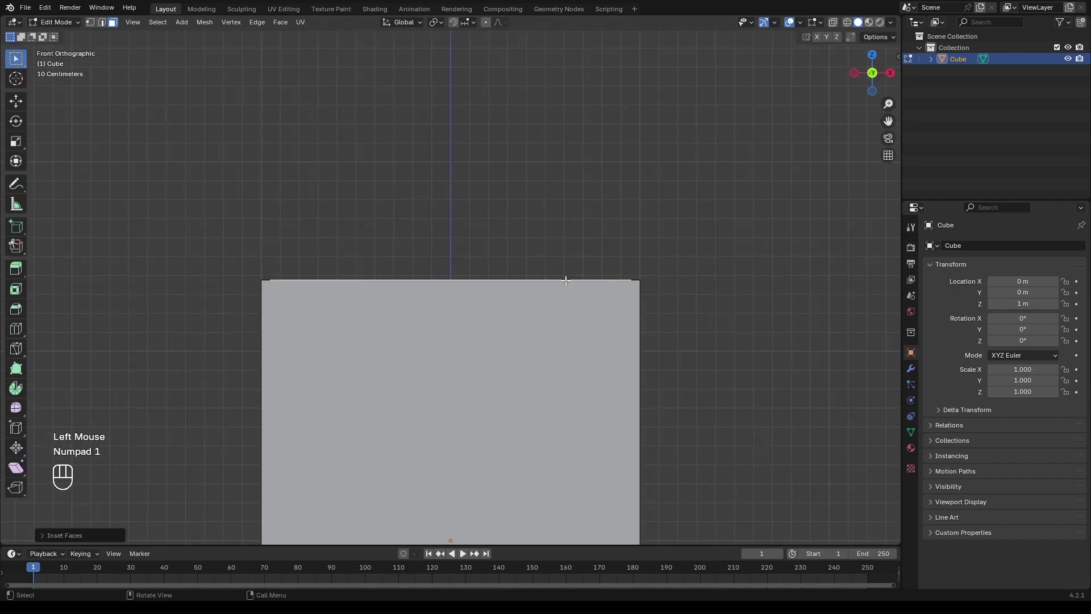
{"action": "scroll", "coordinate": [571, 299], "scroll_direction": "up", "scroll_amount": 1}
{"action": "scroll", "coordinate": [573, 302], "scroll_direction": "down", "scroll_amount": 5}
{"action": "middle_click_drag", "start_coordinate": [573, 303], "coordinate": [588, 261], "text": "shift"}
{"action": "middle_click_drag", "start_coordinate": [601, 229], "coordinate": [604, 198], "text": "shift"}
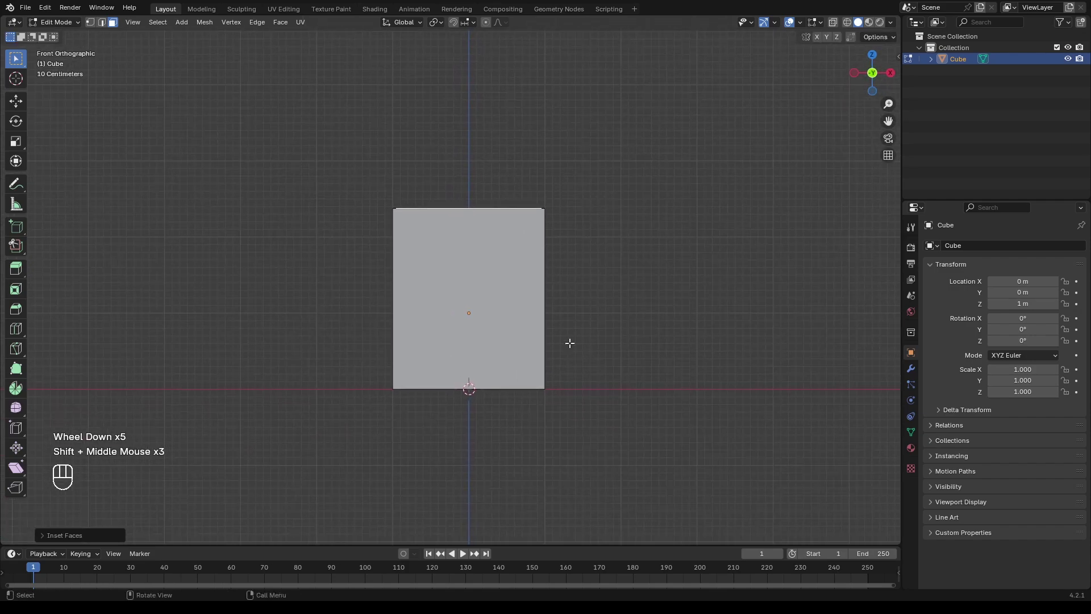
{"action": "scroll", "coordinate": [564, 364], "scroll_direction": "up", "scroll_amount": 2}
{"action": "middle_click_drag", "start_coordinate": [554, 388], "coordinate": [567, 335], "text": "shift"}
{"action": "key", "text": "alt+z"}
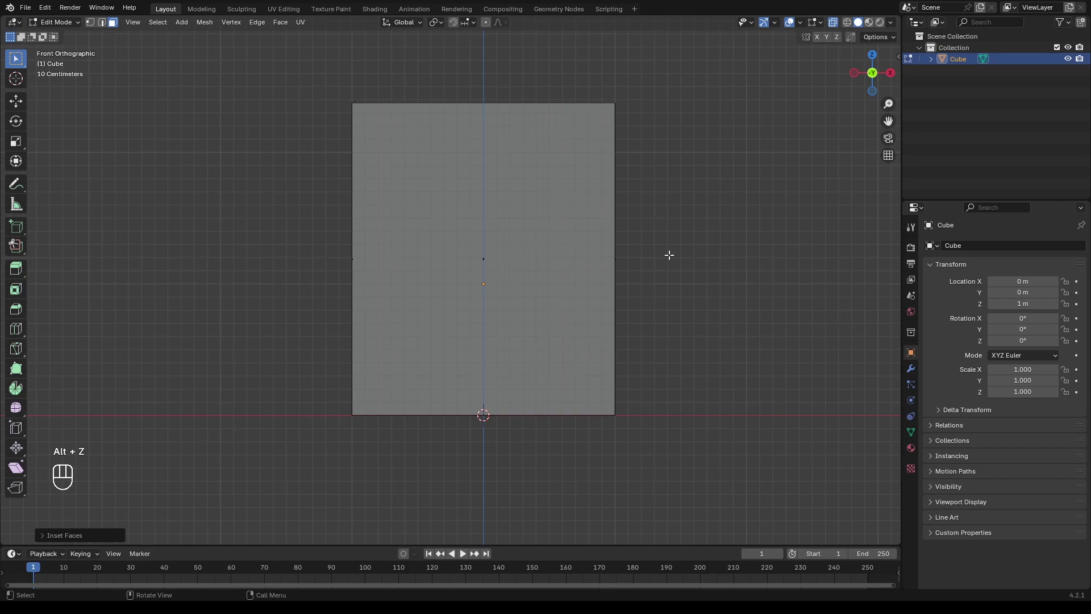
{"action": "key", "text": "e"}
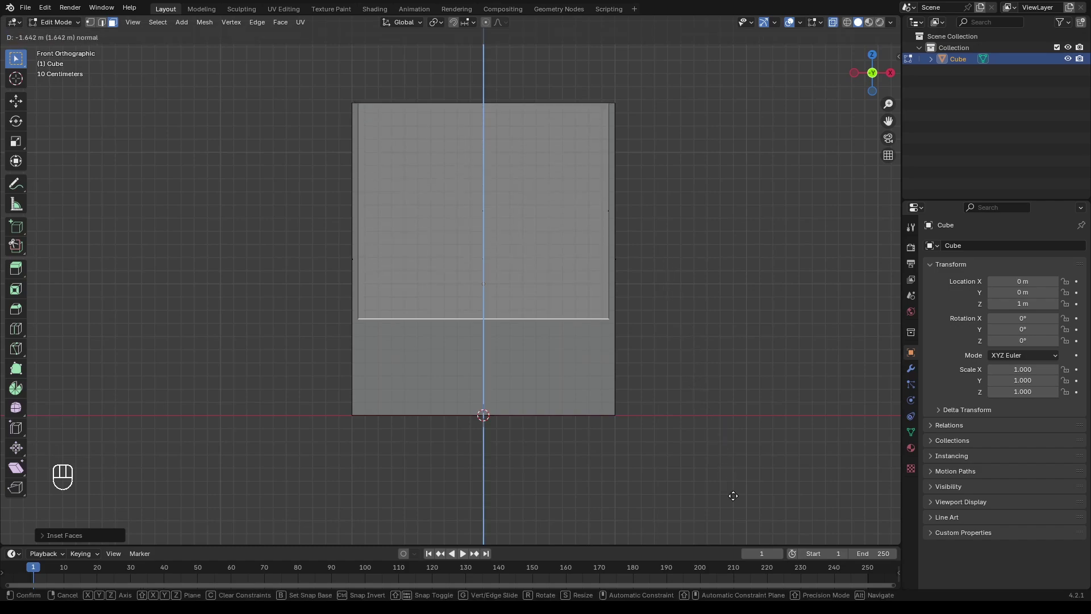
{"action": "key", "text": "shift"}
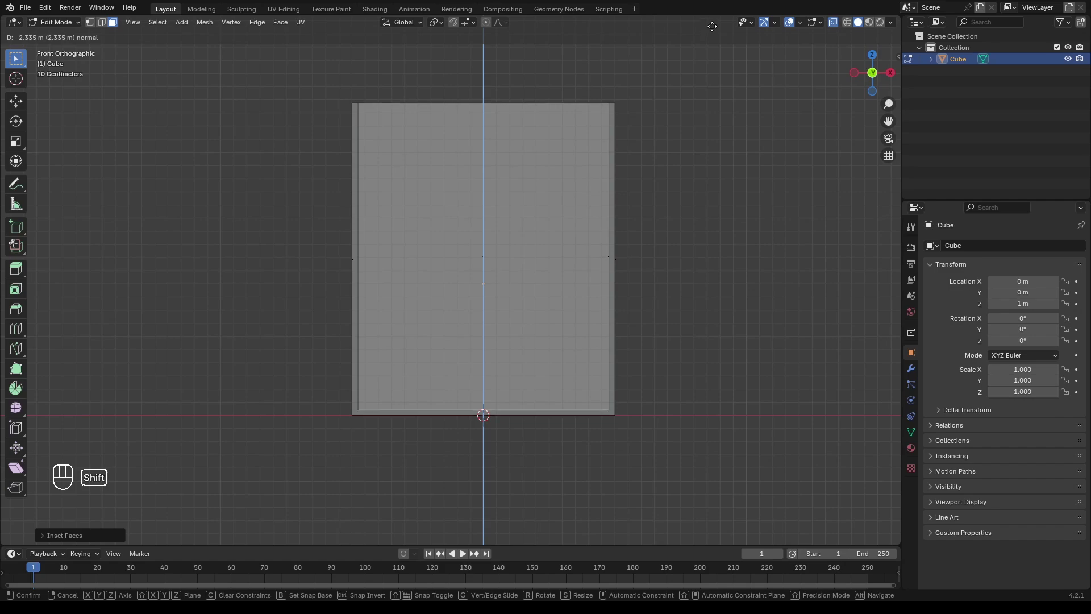
{"action": "left_click", "coordinate": [713, 25], "text": "shift"}
{"action": "scroll", "coordinate": [511, 284], "scroll_direction": "up", "scroll_amount": 1}
{"action": "middle_click_drag", "start_coordinate": [511, 284], "coordinate": [568, 170]}
{"action": "scroll", "coordinate": [546, 329], "scroll_direction": "down", "scroll_amount": 3}
{"action": "scroll", "coordinate": [551, 346], "scroll_direction": "up", "scroll_amount": 1}
{"action": "key", "text": "alt+z"}
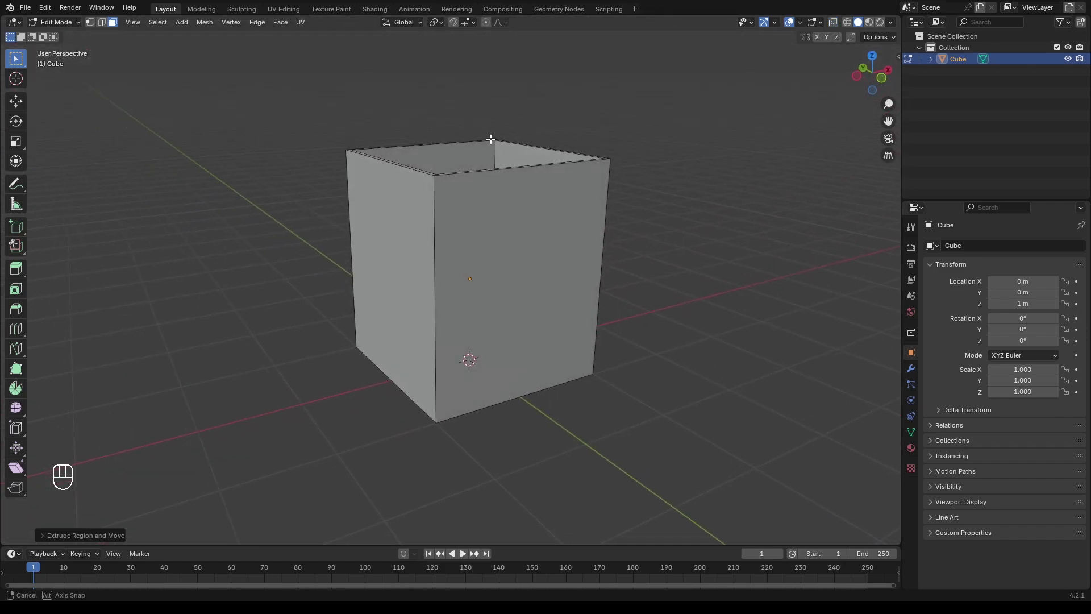
Step: Add one horizontal loop cut around the box's outer walls, slid slightly above the middle
{"action": "left_click", "coordinate": [651, 162]}
{"action": "key", "text": "KP_1"}
{"action": "scroll", "coordinate": [625, 209], "scroll_direction": "up", "scroll_amount": 1}
{"action": "middle_click_drag", "start_coordinate": [626, 210], "coordinate": [625, 261]}
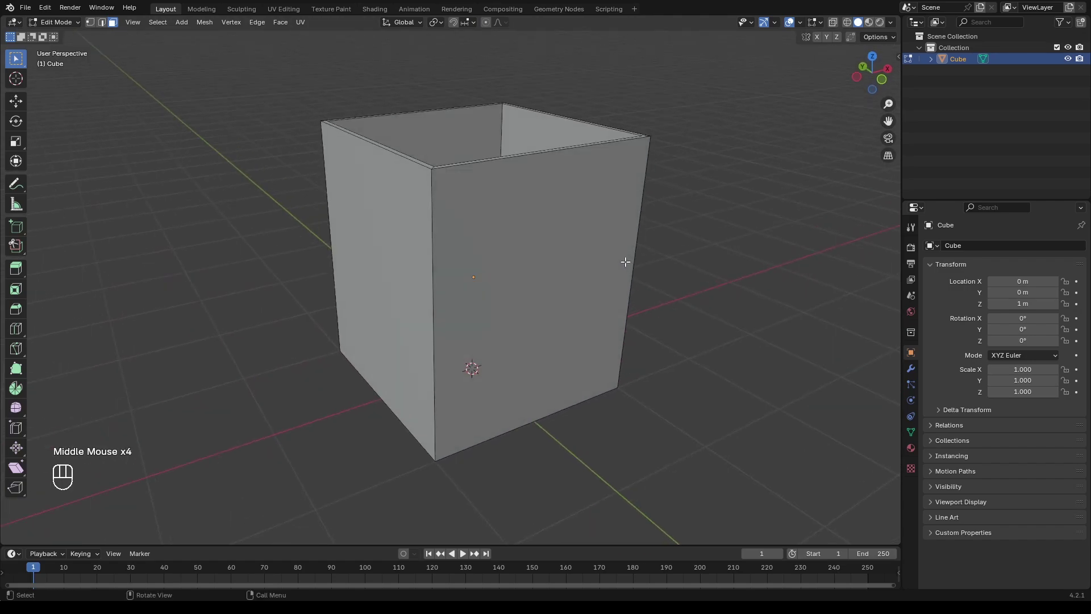
{"action": "key", "text": "ctrl"}
{"action": "key", "text": "ctrl+r"}
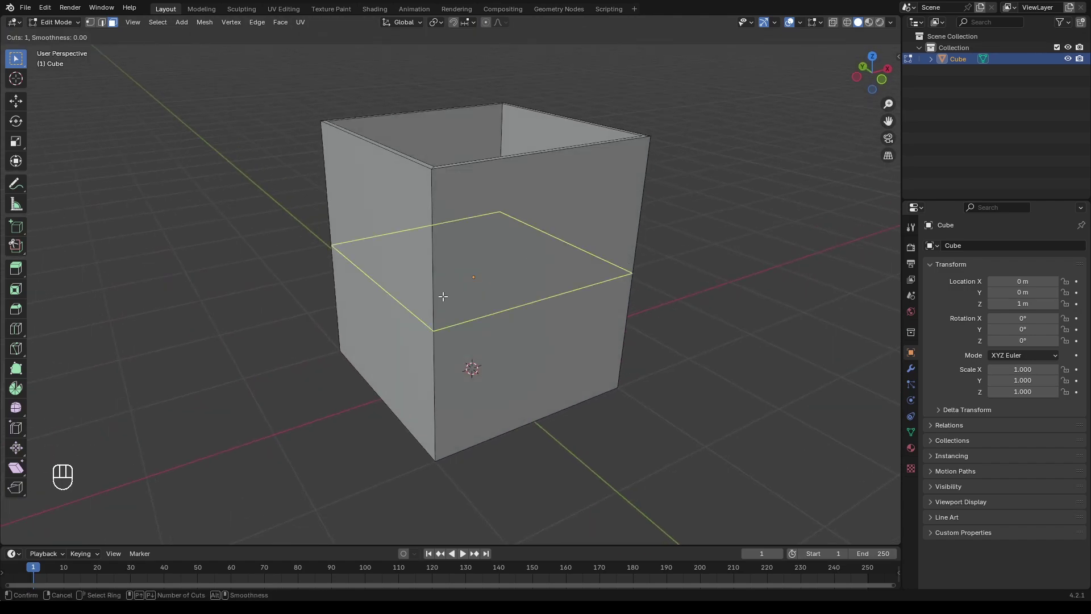
{"action": "left_click", "coordinate": [443, 296]}
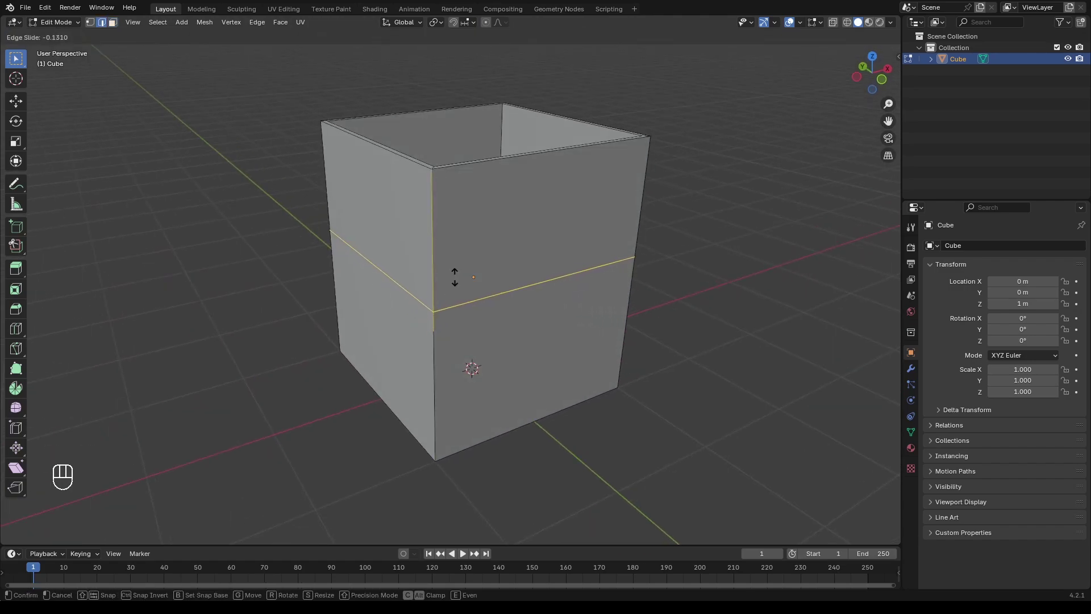
{"action": "left_click", "coordinate": [454, 283]}
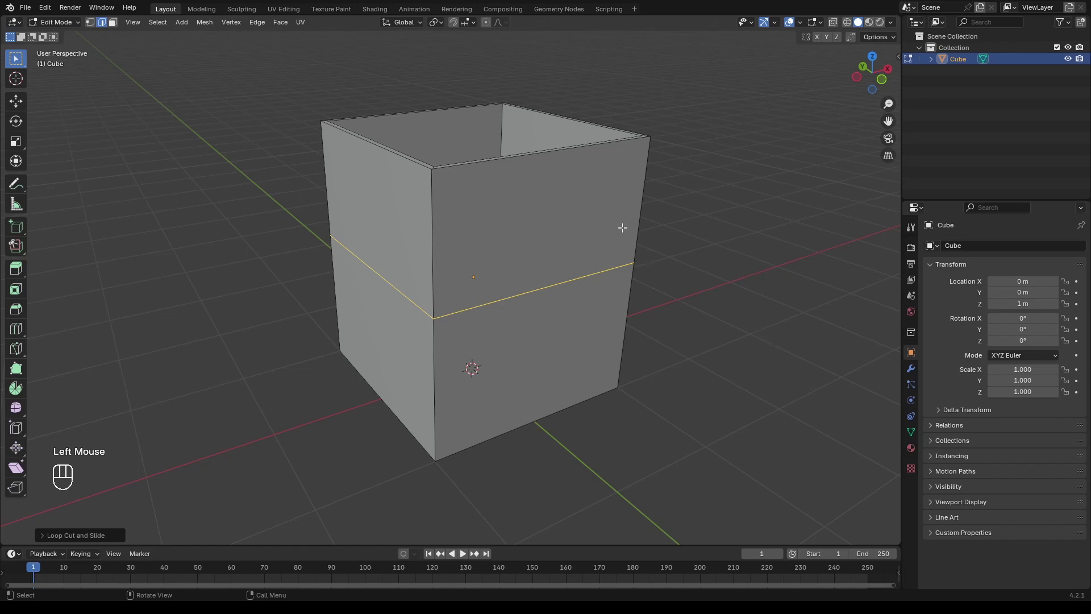
Step: Add one vertical loop cut through the centre of the box in front view
{"action": "key", "text": "KP_1"}
{"action": "key", "text": "ctrl+r"}
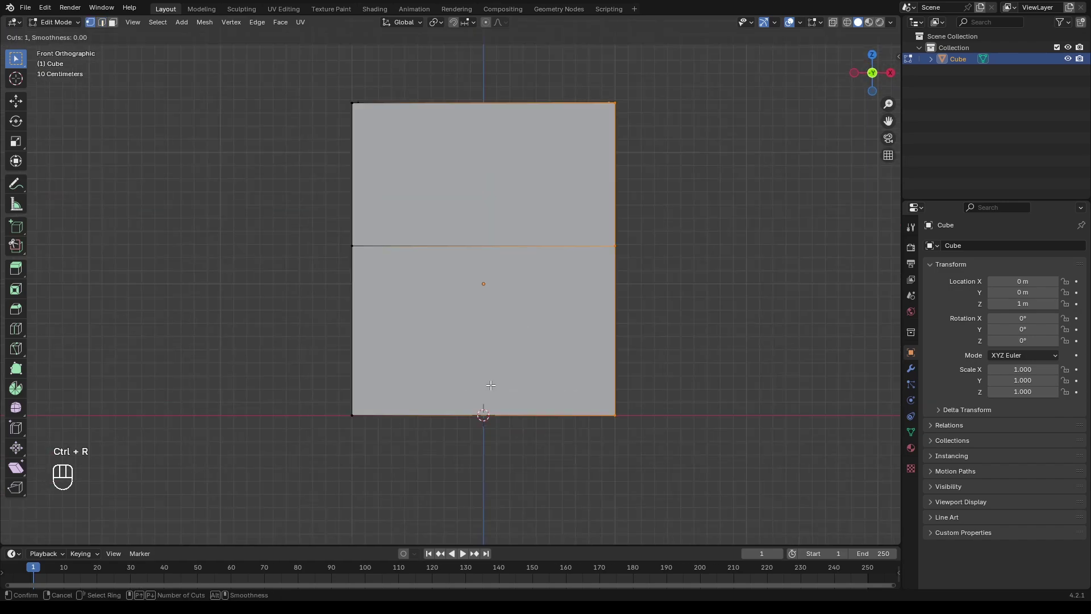
{"action": "left_click", "coordinate": [484, 411]}
{"action": "left_click", "coordinate": [484, 411]}
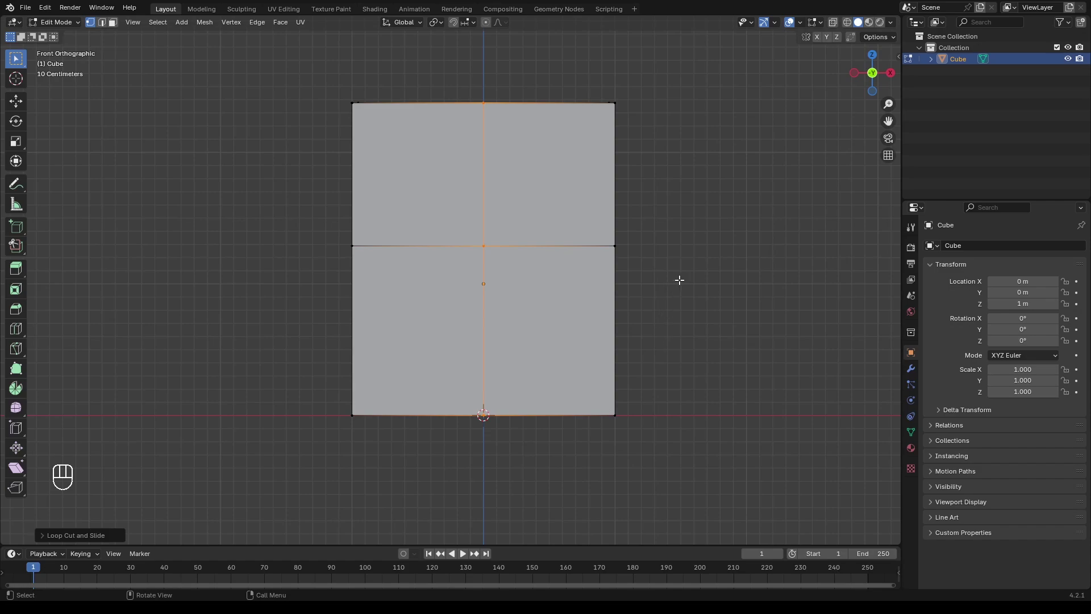
Step: Delete all vertices of the box's positive-X half, using X-ray to include the hidden ones
{"action": "key", "text": "Tab"}
{"action": "key", "text": "ctrl+Tab"}
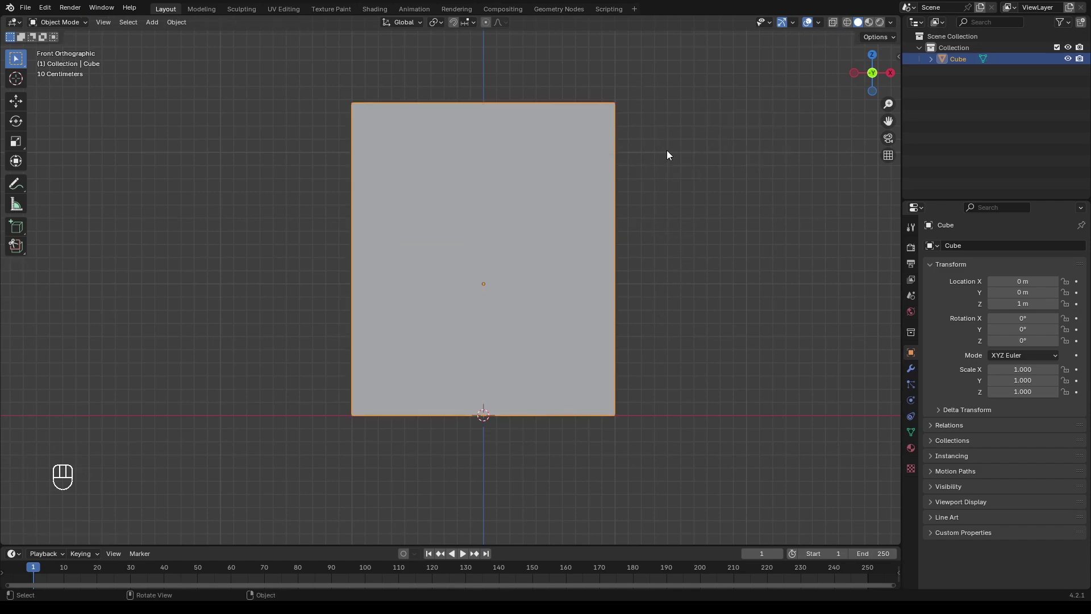
{"action": "key", "text": "Tab"}
{"action": "key", "text": "alt+z"}
{"action": "left_click_drag", "start_coordinate": [651, 88], "coordinate": [546, 483]}
{"action": "key", "text": "x"}
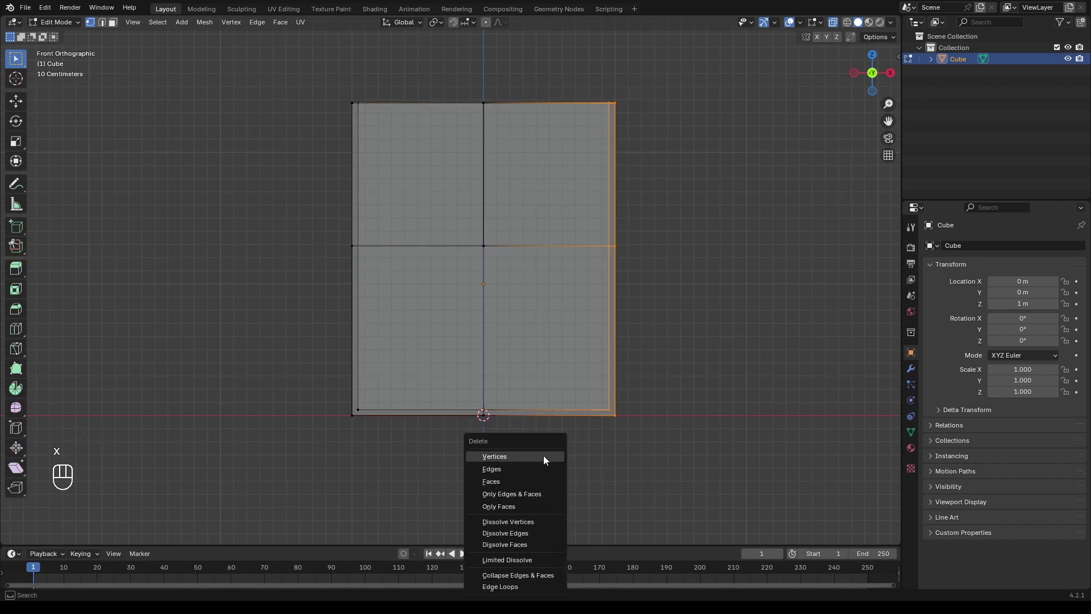
{"action": "left_click", "coordinate": [543, 456]}
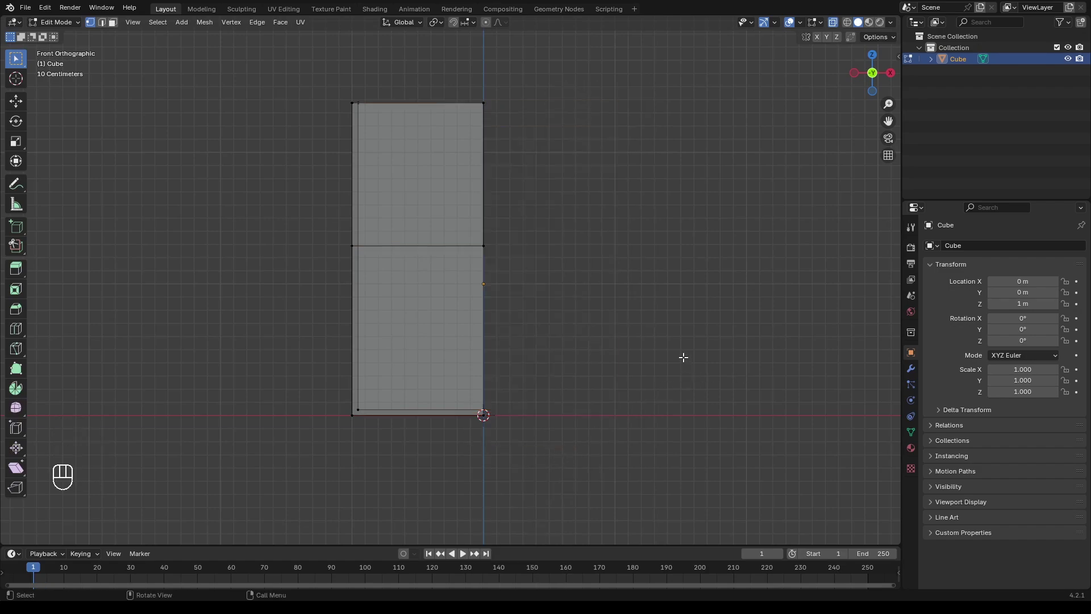
Step: Add a Mirror modifier to the half box on the X axis with Clipping enabled, and turn X-ray off
{"action": "key", "text": "Tab"}
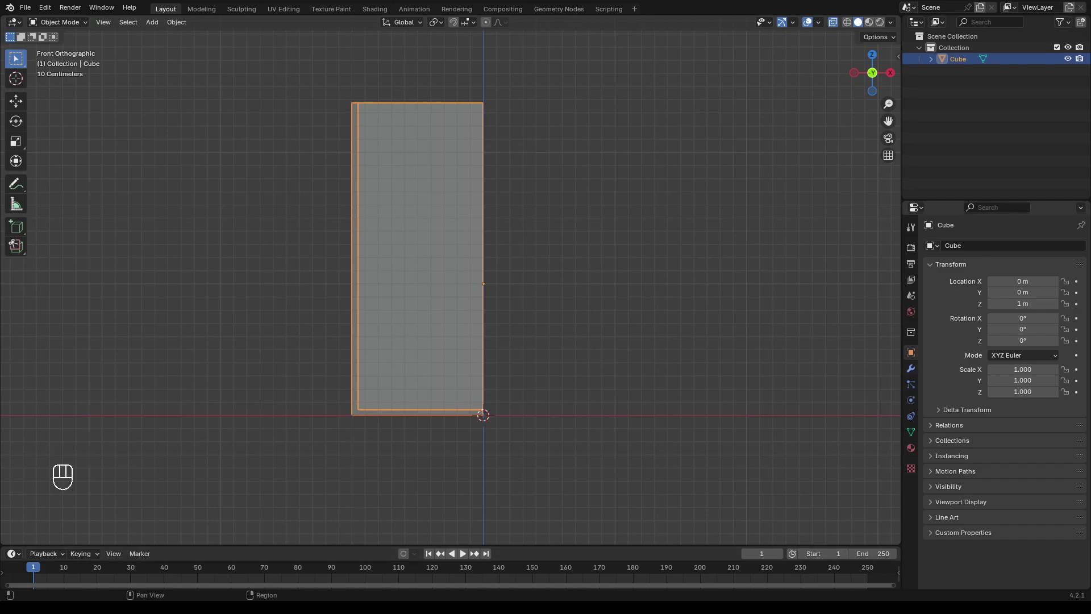
{"action": "left_click", "coordinate": [910, 369]}
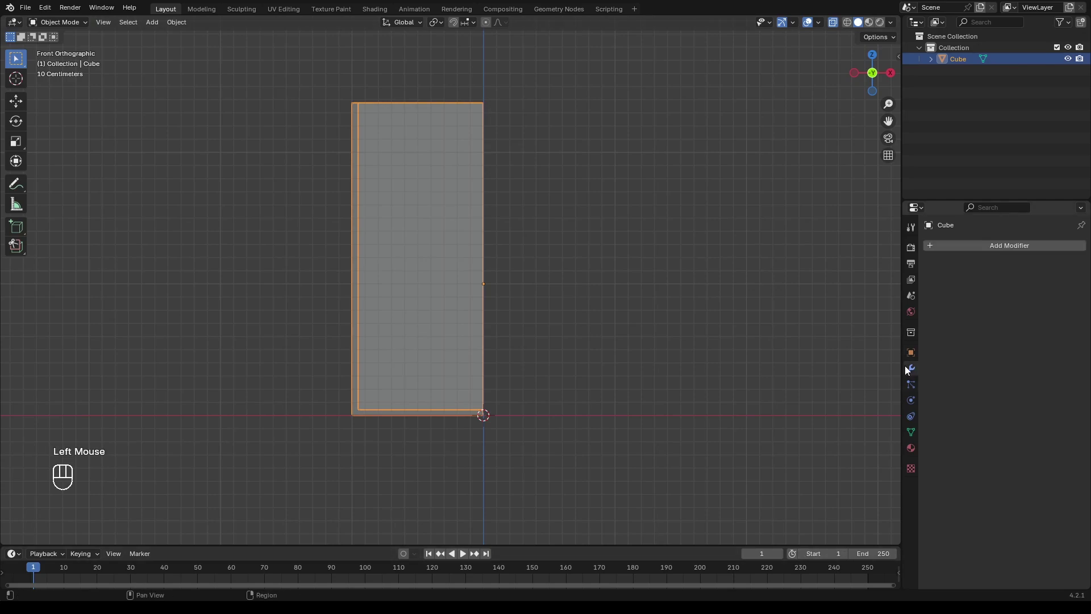
{"action": "left_click", "coordinate": [936, 248]}
{"action": "left_click", "coordinate": [912, 248]}
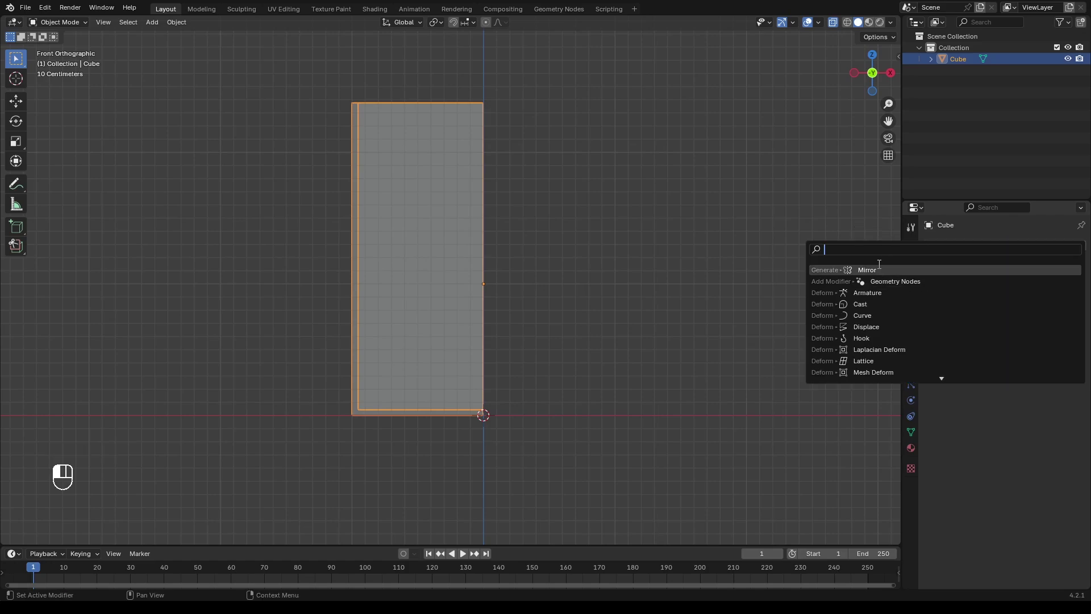
{"action": "type", "text": "mi"}
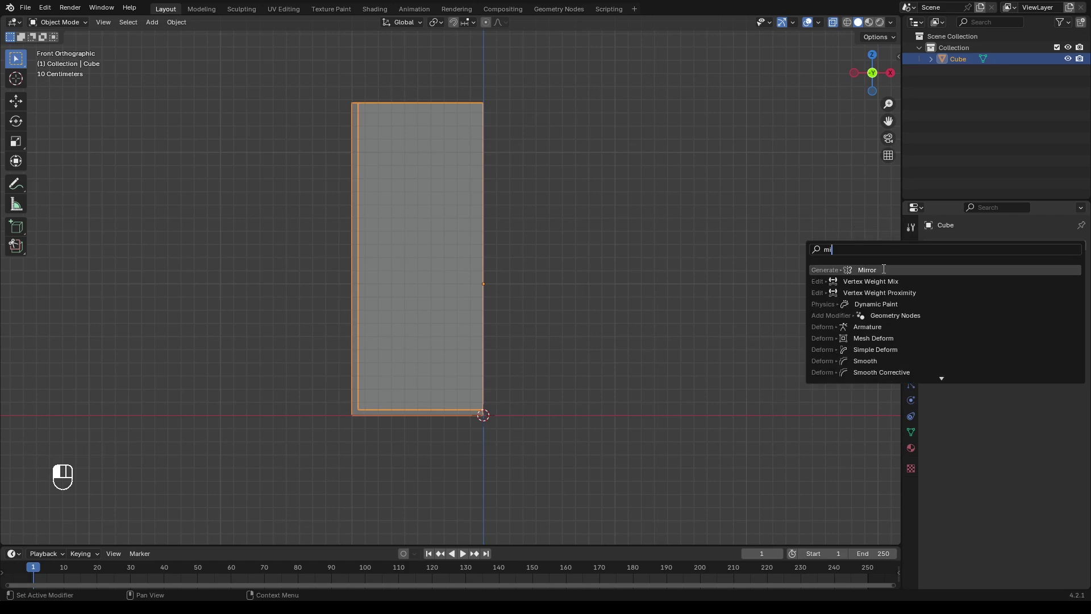
{"action": "left_click", "coordinate": [883, 270]}
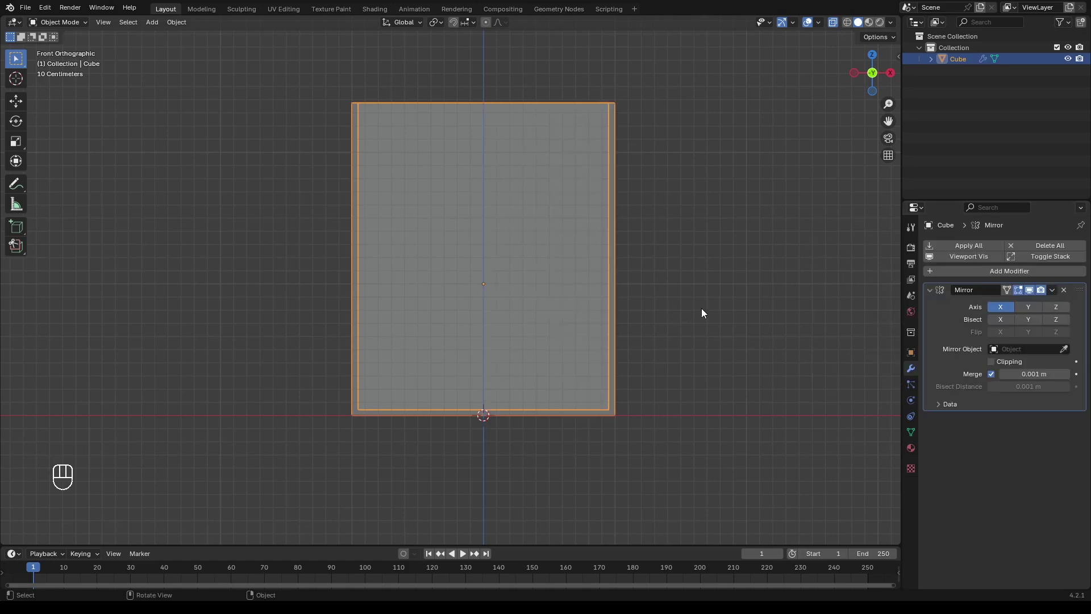
{"action": "left_click", "coordinate": [995, 308]}
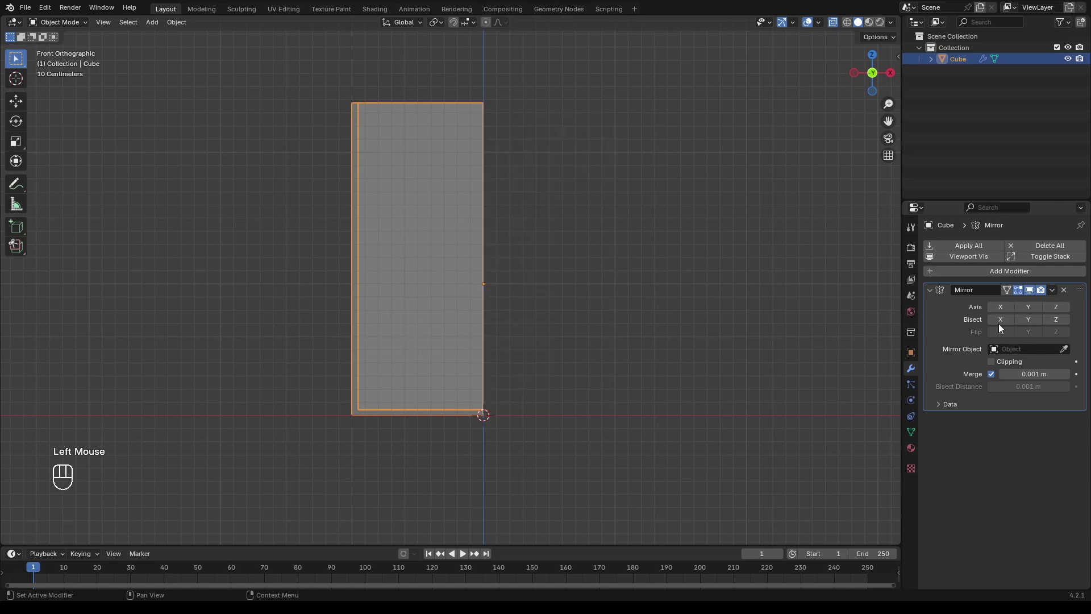
{"action": "left_click", "coordinate": [1000, 308]}
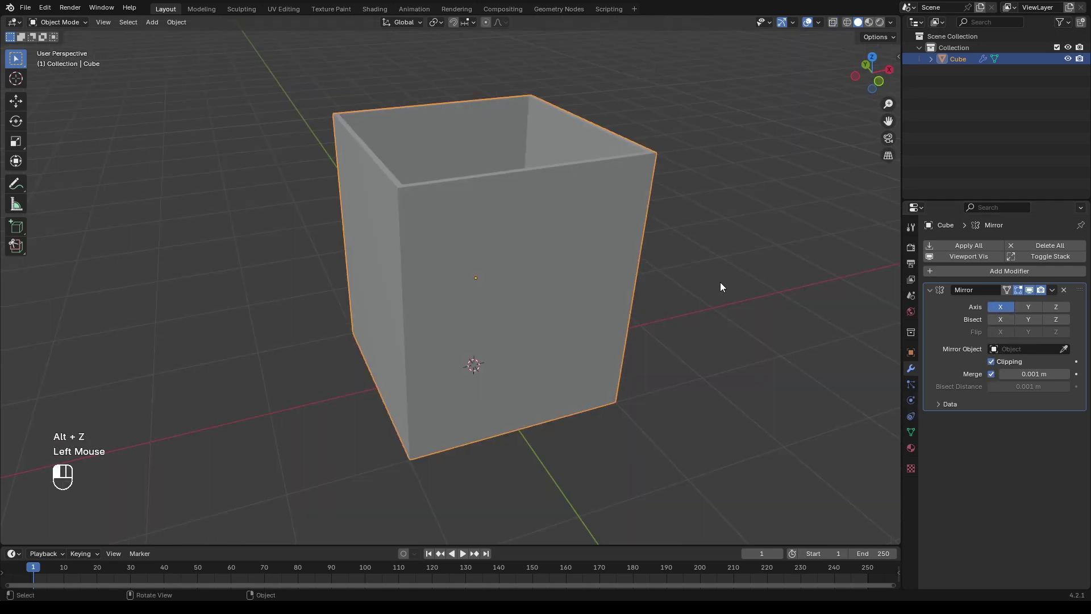
{"action": "left_click", "coordinate": [720, 284]}
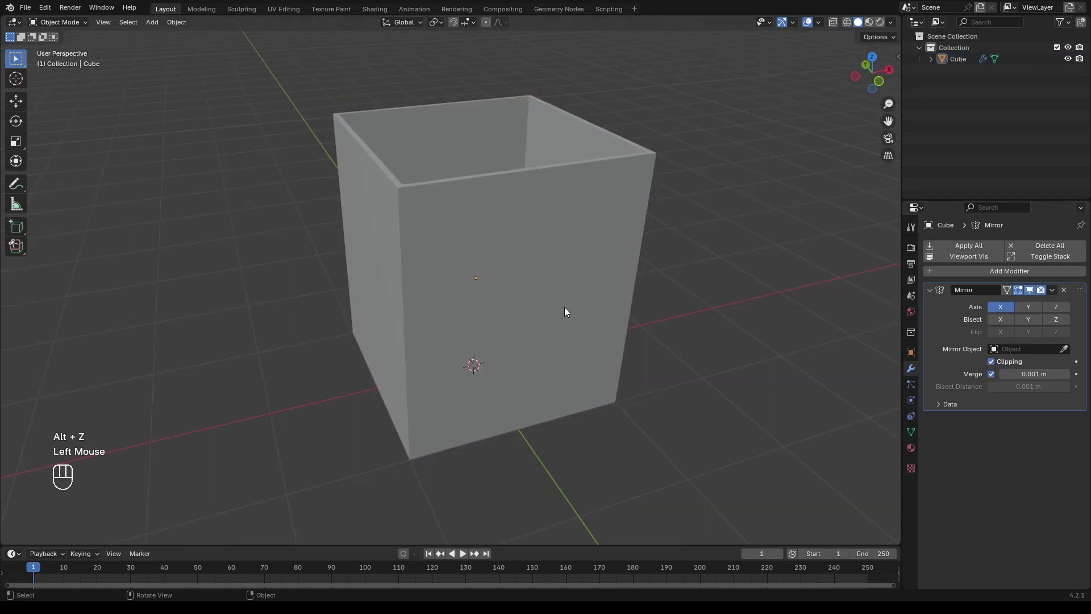
Step: Add a horizontal loop cut around the box's outer walls, slid up close beneath the existing middle loop
{"action": "left_click", "coordinate": [564, 307]}
{"action": "key", "text": "Tab"}
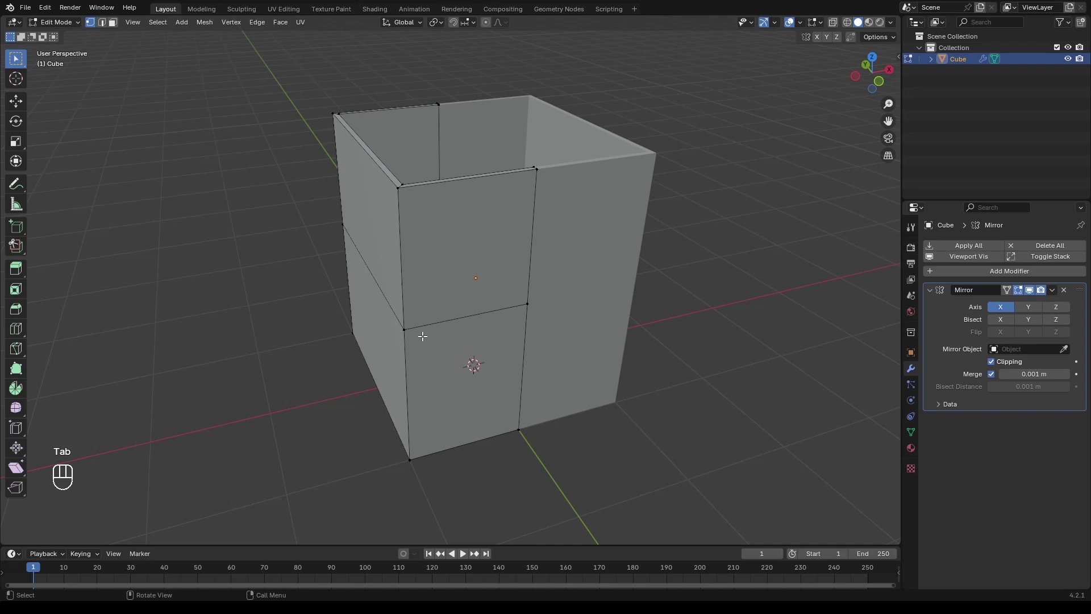
{"action": "mouse_move", "coordinate": [422, 336]}
{"action": "middle_mouse_down"}
{"action": "mouse_move", "coordinate": [382, 370]}
{"action": "mouse_move", "coordinate": [411, 338]}
{"action": "middle_mouse_up"}
{"action": "scroll", "coordinate": [377, 358], "scroll_direction": "up", "scroll_amount": 2}
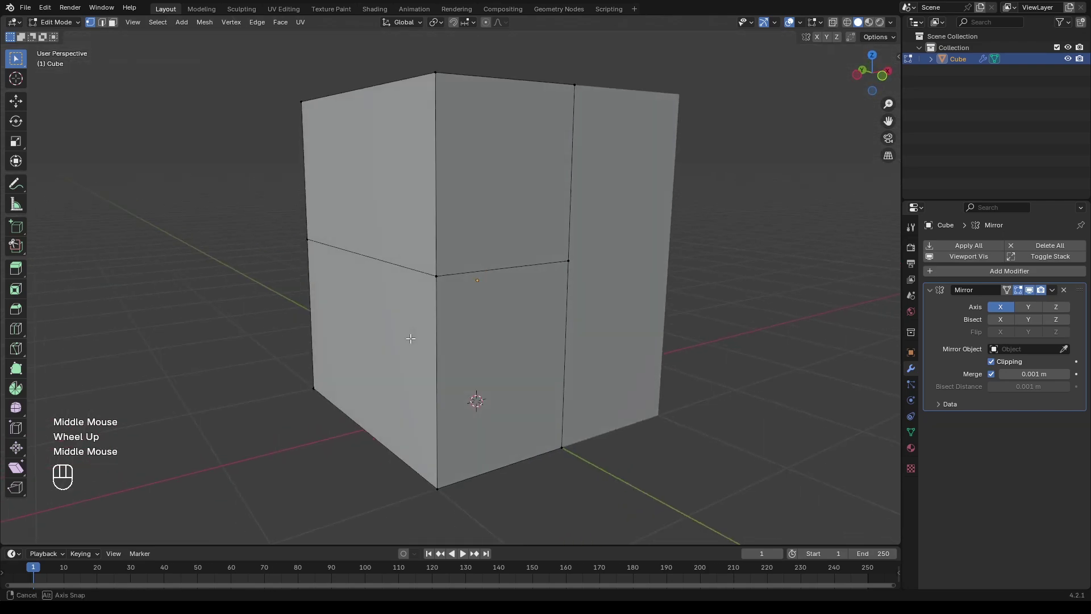
{"action": "key", "text": "ctrl+r"}
{"action": "left_click", "coordinate": [459, 312]}
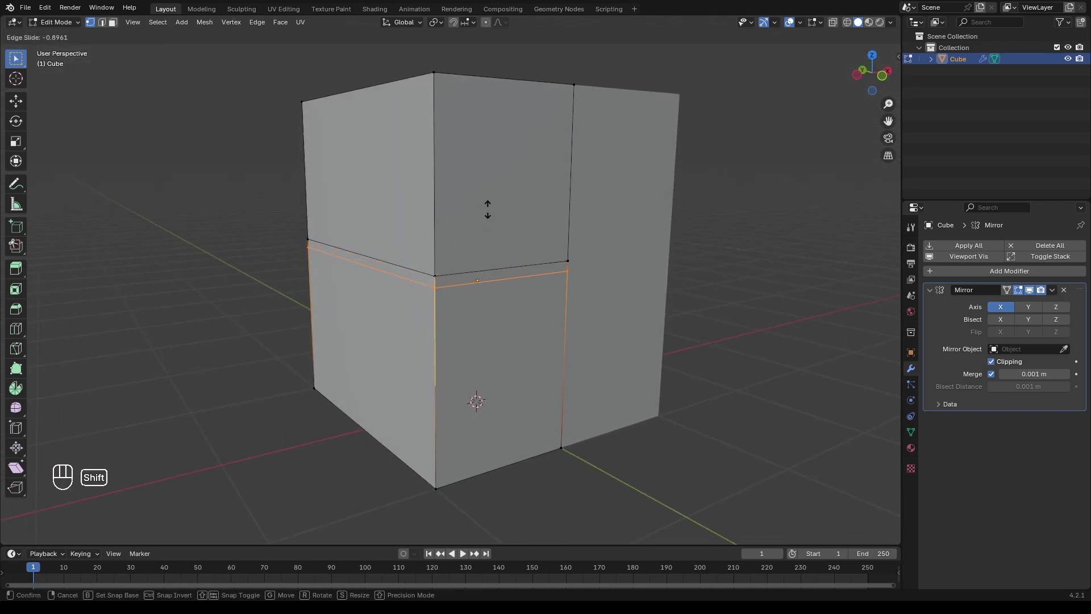
{"action": "left_click", "coordinate": [483, 219], "text": "shift"}
Step: Duplicate the thin band of faces between the two horizontal loops in place and separate it into its own object
{"action": "key", "text": "3"}
{"action": "left_click", "coordinate": [422, 271]}
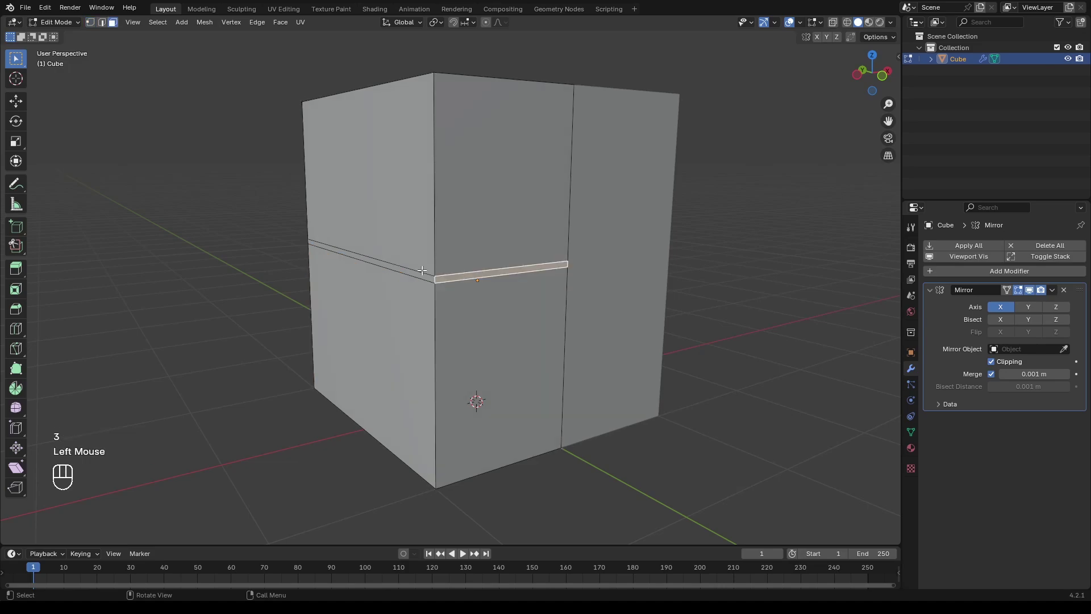
{"action": "left_click", "coordinate": [421, 272], "text": "shift"}
{"action": "middle_click_drag", "start_coordinate": [423, 272], "coordinate": [546, 273]}
{"action": "left_click", "coordinate": [417, 288], "text": "shift"}
{"action": "middle_click_drag", "start_coordinate": [654, 267], "coordinate": [554, 279]}
{"action": "scroll", "coordinate": [554, 279], "scroll_direction": "up", "scroll_amount": 1}
{"action": "middle_click_drag", "start_coordinate": [554, 281], "coordinate": [571, 290]}
{"action": "key", "text": "shift+d"}
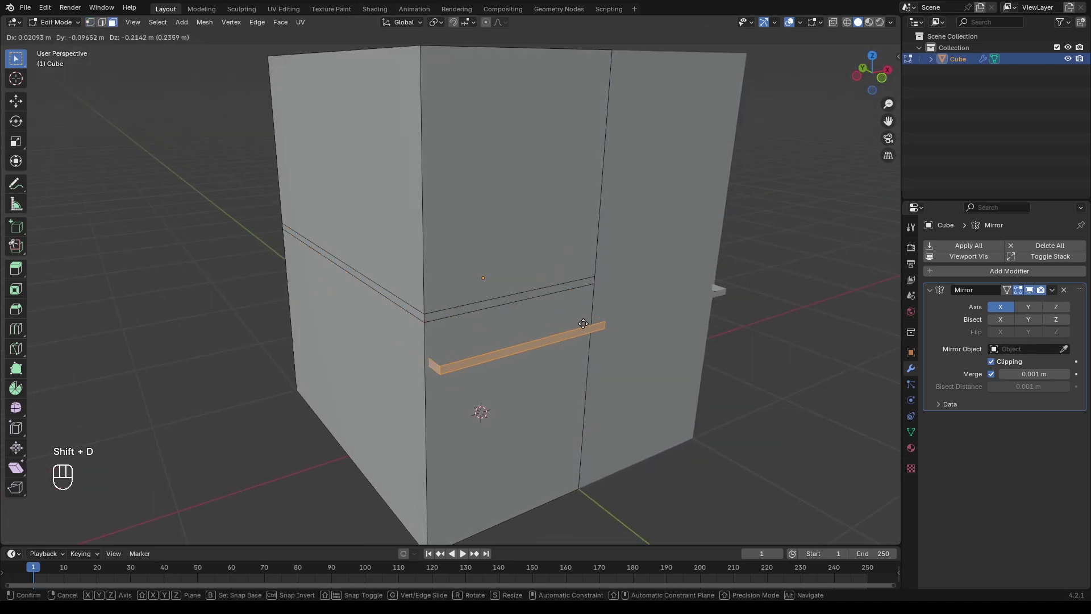
{"action": "key", "text": "Escape"}
{"action": "key", "text": "p"}
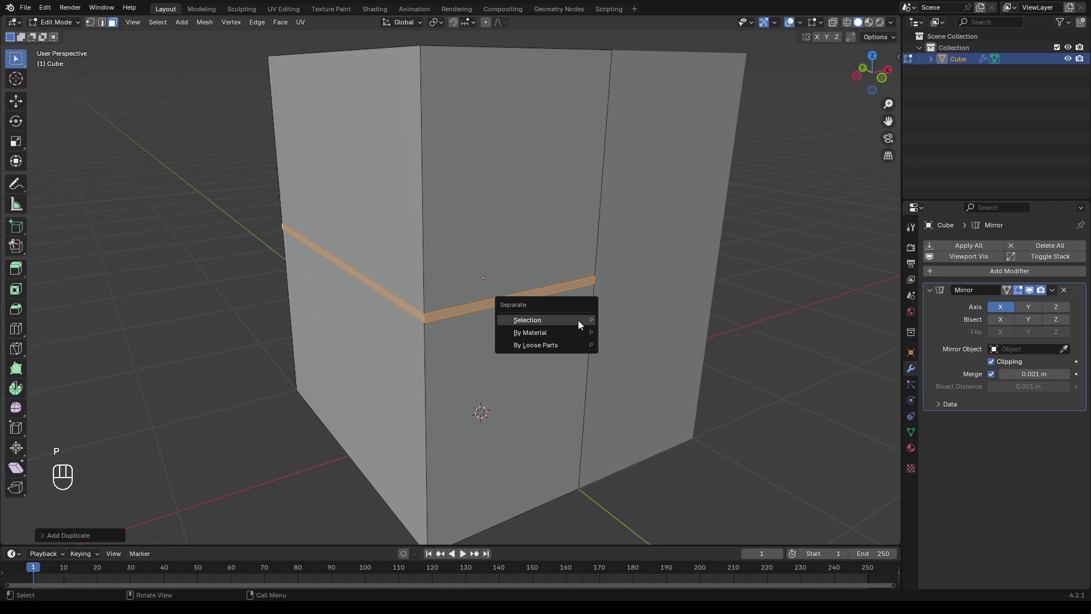
{"action": "left_click", "coordinate": [578, 319]}
{"action": "key", "text": "Tab"}
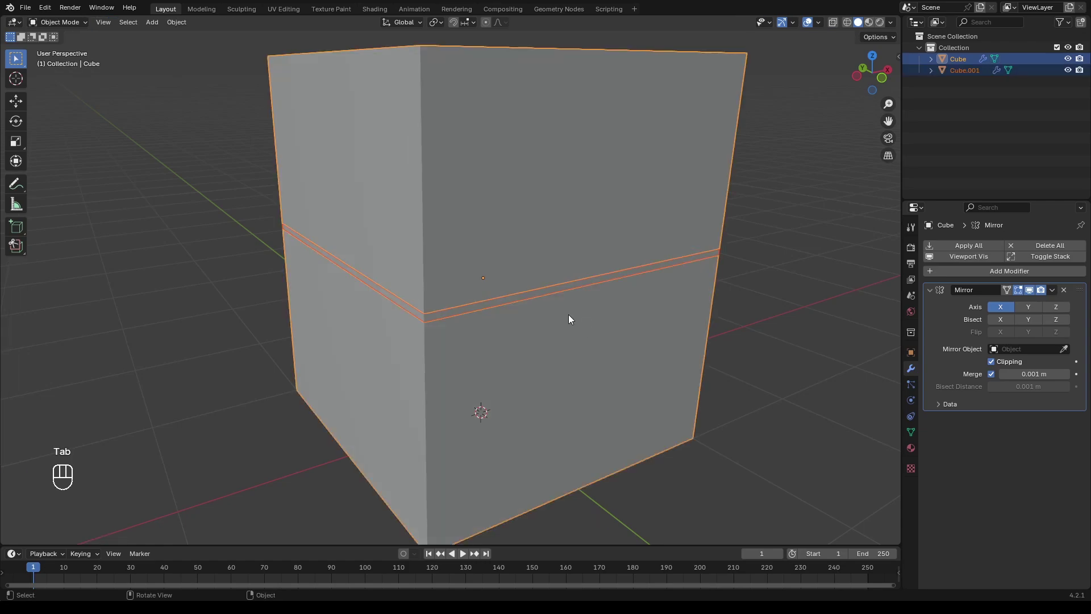
Step: Extrude all faces of the separated band and scale them outward with Z locked to form a flat flange around the box
{"action": "left_click", "coordinate": [547, 289]}
{"action": "left_click", "coordinate": [547, 291]}
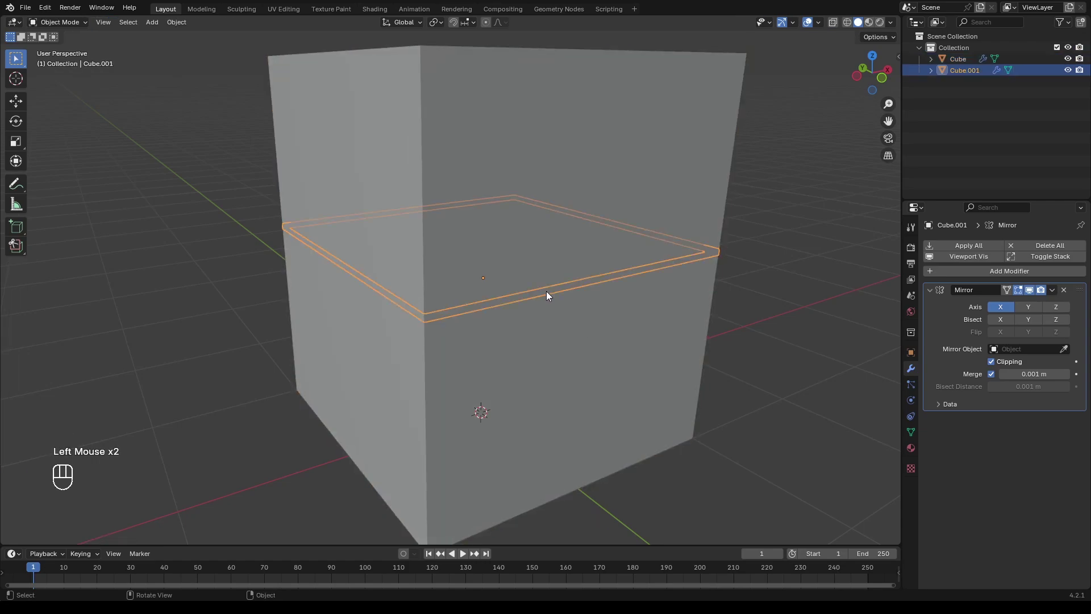
{"action": "left_click", "coordinate": [975, 72]}
{"action": "key", "text": "Tab"}
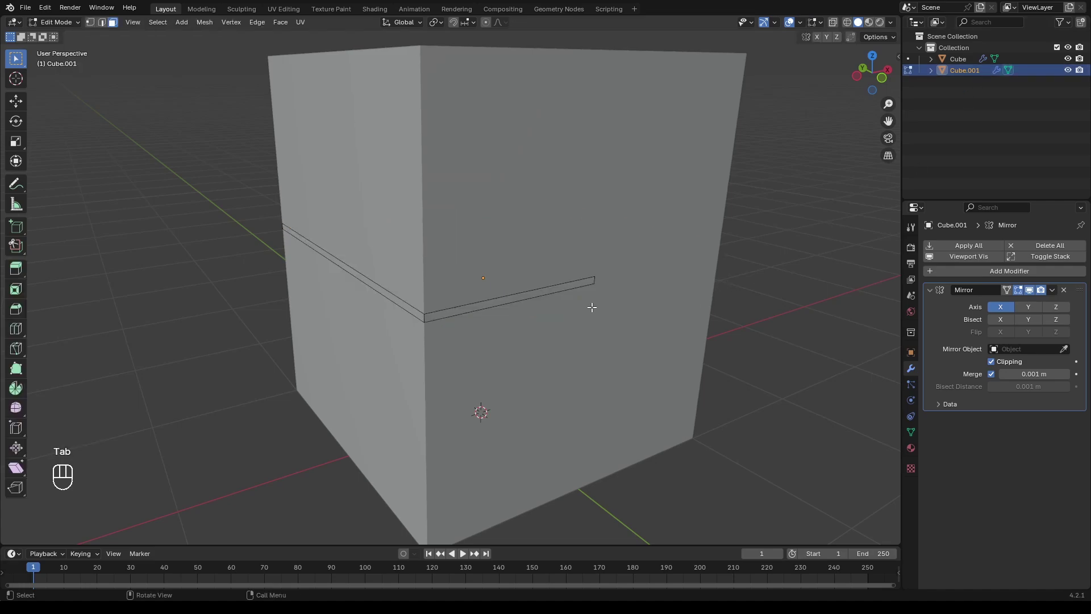
{"action": "key", "text": "a"}
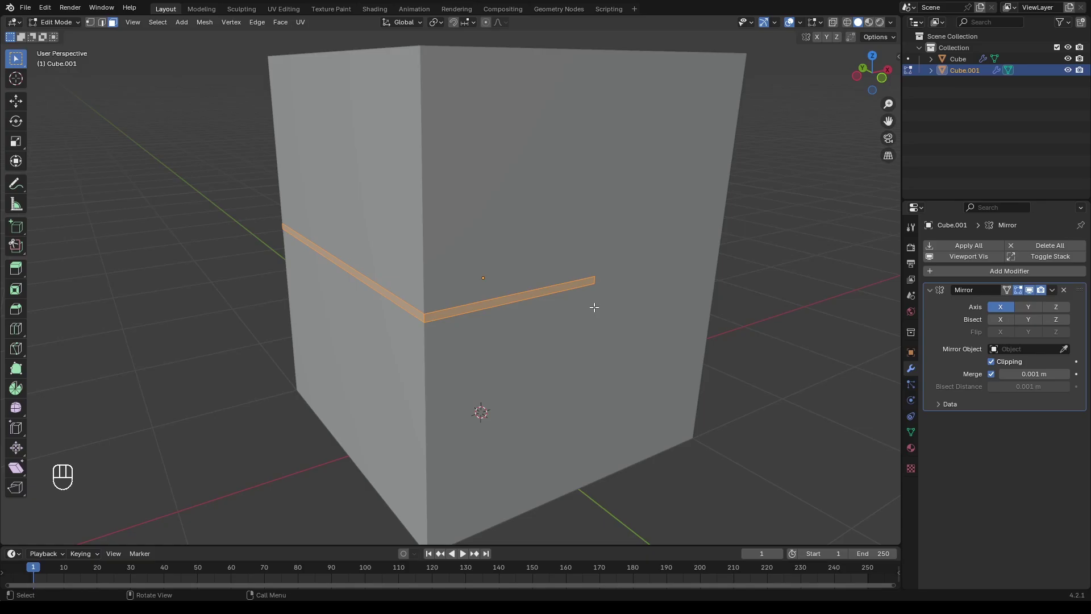
{"action": "key", "text": "e"}
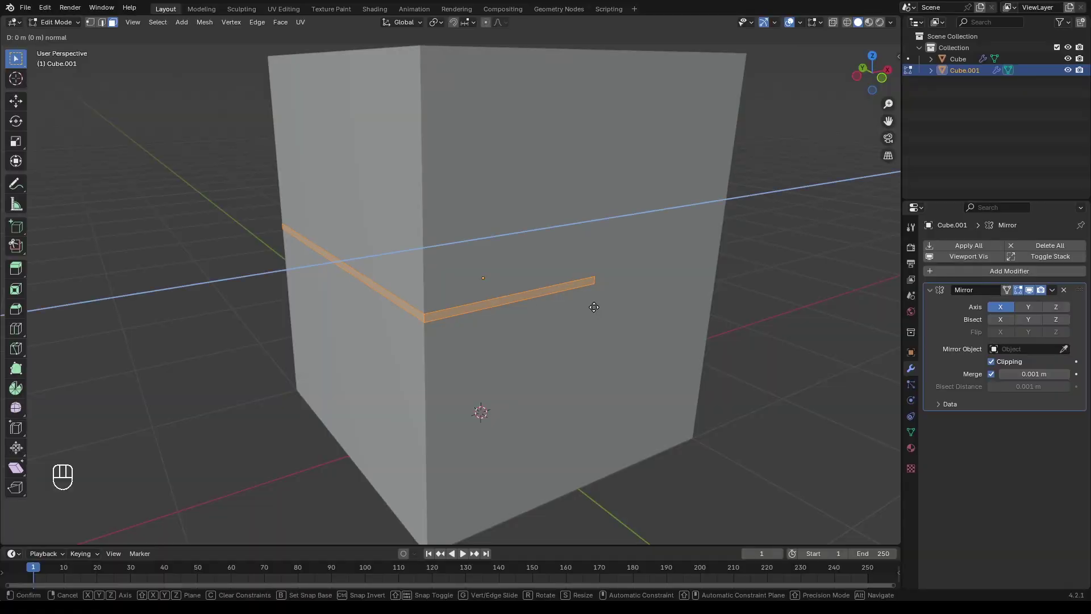
{"action": "key", "text": "Escape"}
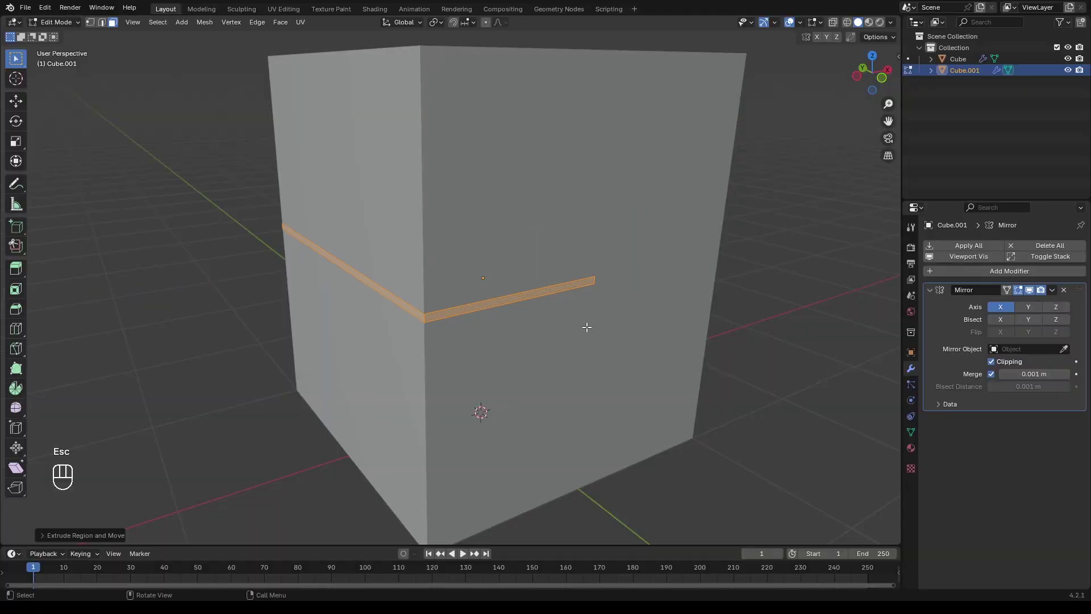
{"action": "key", "text": "s"}
{"action": "key", "text": "shift+z"}
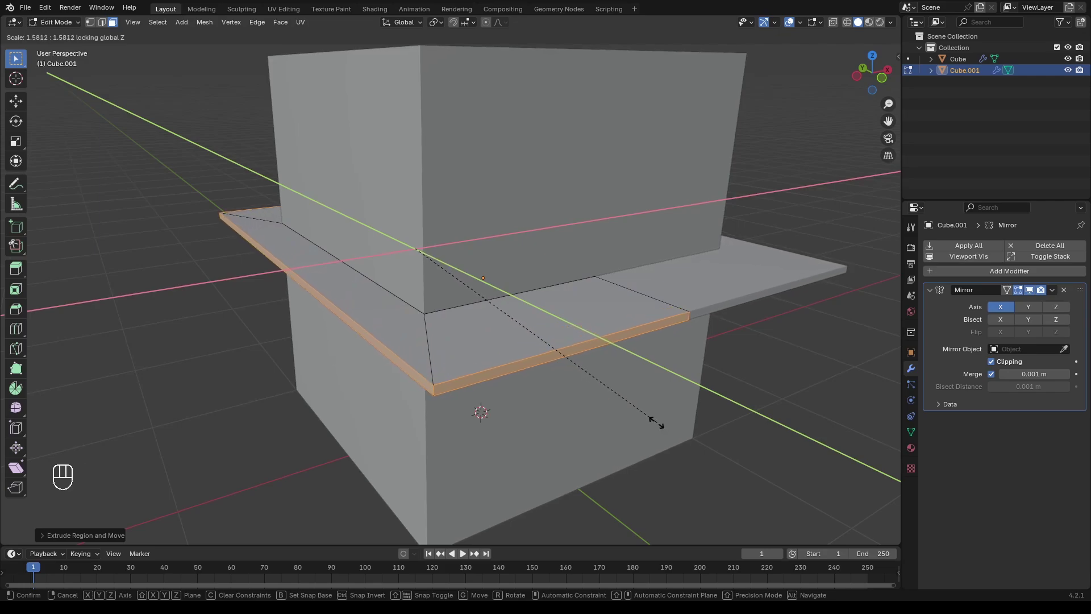
{"action": "left_click", "coordinate": [592, 323], "text": "shift"}
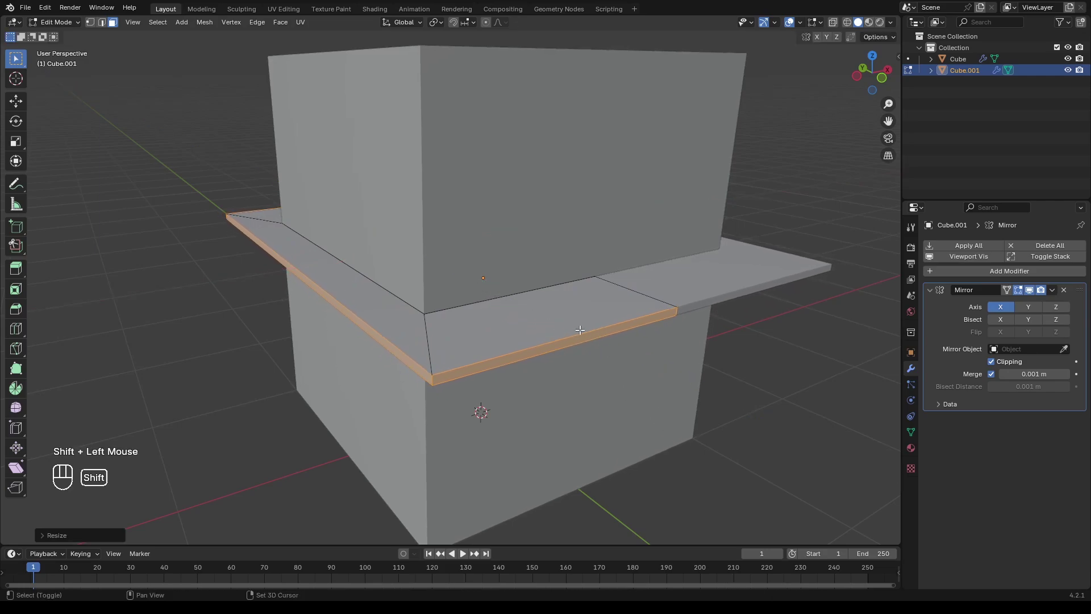
Step: Scale the flange's outer faces slightly inward in top view with Z locked
{"action": "key", "text": "KP_7"}
{"action": "scroll", "coordinate": [590, 324], "scroll_direction": "down", "scroll_amount": 2}
{"action": "middle_click_drag", "start_coordinate": [590, 324], "coordinate": [602, 304], "text": "shift"}
{"action": "key", "text": "s"}
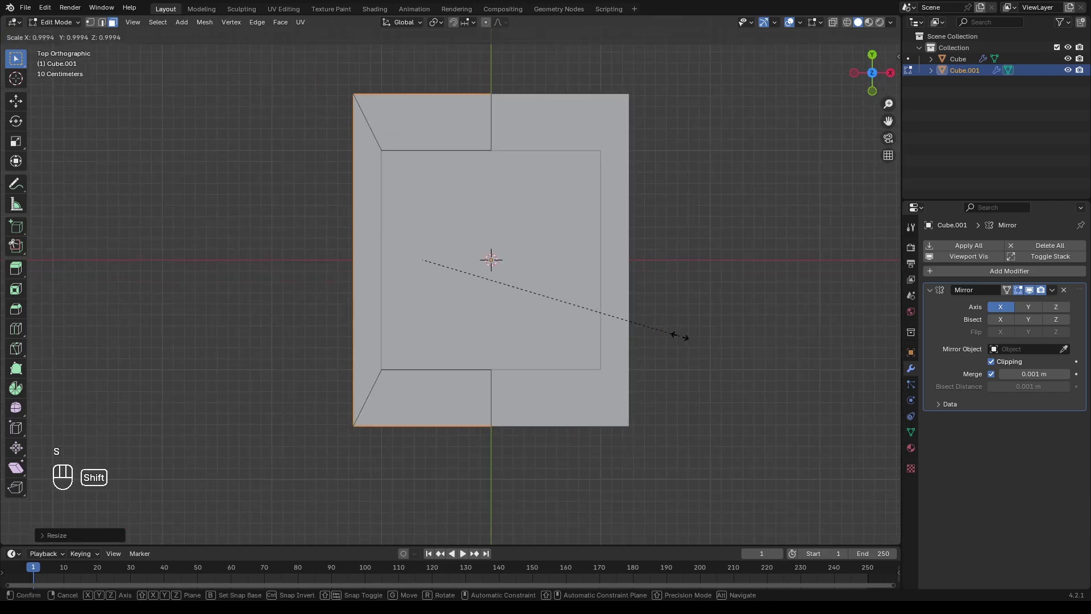
{"action": "key", "text": "shift+z"}
{"action": "left_click", "coordinate": [429, 401], "text": "shift"}
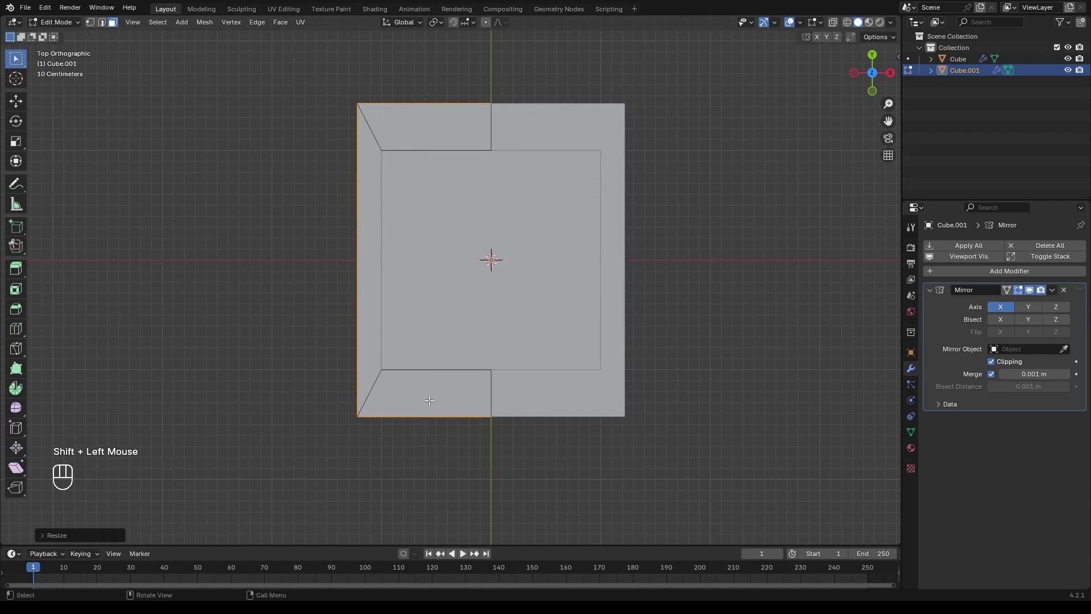
Step: Move the flange's negative-X outer face about 0.21 m outward along X so its width matches the other sides
{"action": "middle_click_drag", "start_coordinate": [395, 384], "coordinate": [466, 341]}
{"action": "left_click", "coordinate": [466, 341]}
{"action": "key", "text": "KP_7"}
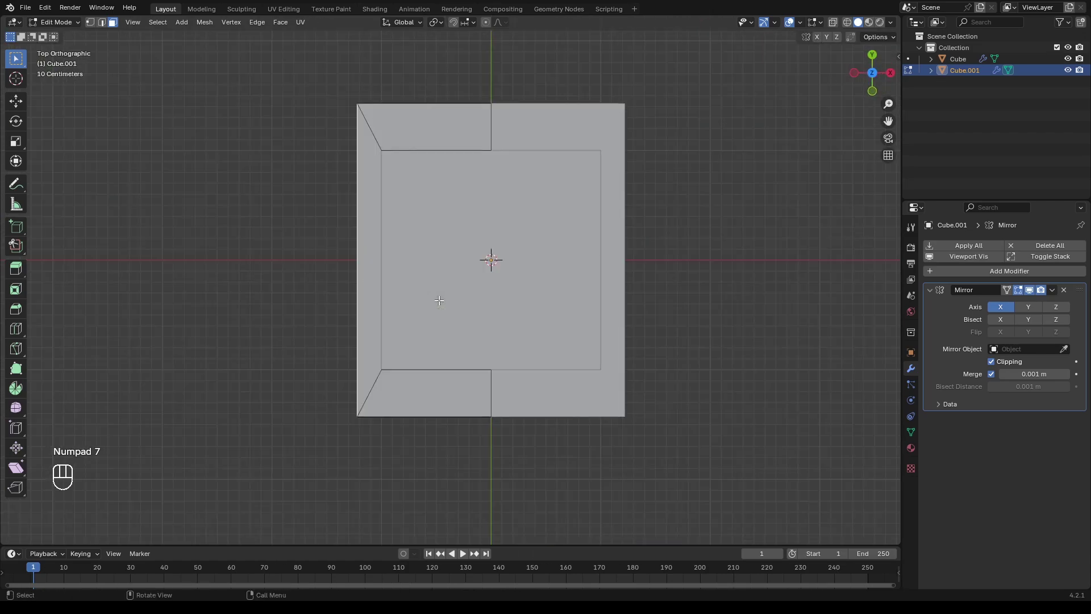
{"action": "key", "text": "g"}
{"action": "key", "text": "x"}
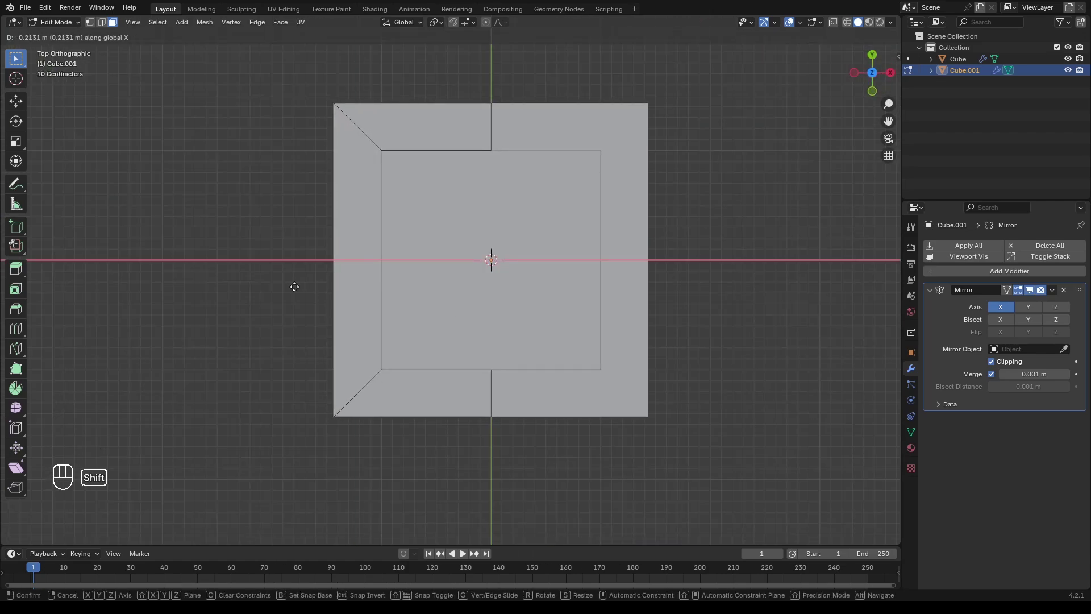
{"action": "left_click", "coordinate": [273, 282], "text": "shift"}
Step: Select the flange's outer edge faces on all sides and lower them about 0.4 m along Z to form a sloped roof
{"action": "key", "text": "3"}
{"action": "middle_click_drag", "start_coordinate": [273, 170], "coordinate": [453, 307]}
{"action": "scroll", "coordinate": [378, 313], "scroll_direction": "up", "scroll_amount": 3}
{"action": "left_click", "coordinate": [378, 313]}
{"action": "left_click", "coordinate": [453, 297], "text": "shift"}
{"action": "middle_click_drag", "start_coordinate": [378, 324], "coordinate": [483, 330]}
{"action": "left_click", "coordinate": [338, 275], "text": "shift"}
{"action": "middle_click_drag", "start_coordinate": [427, 292], "coordinate": [480, 271]}
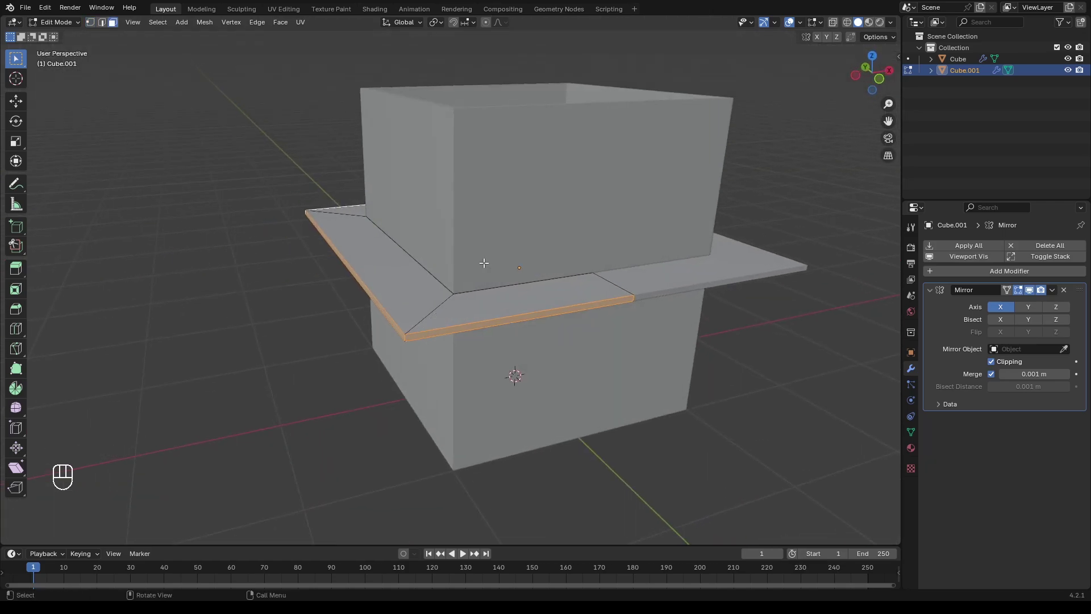
{"action": "key", "text": "g"}
{"action": "key", "text": "z"}
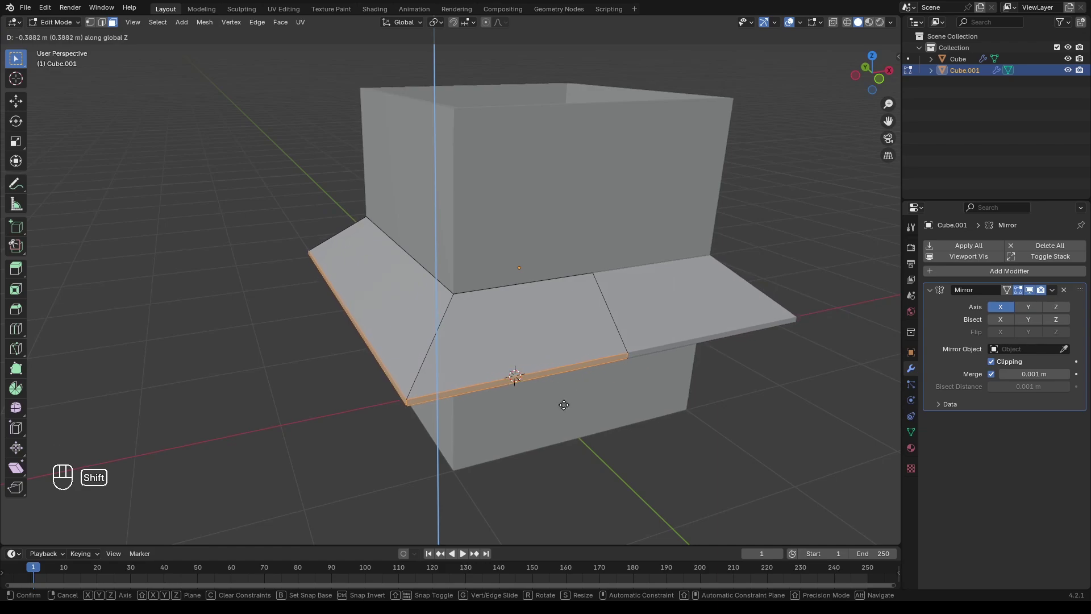
{"action": "left_click", "coordinate": [567, 396], "text": "shift"}
Step: Scale the sloped roof's outer edge slightly inward with Z locked, adjust its height along Z, and leave Edit Mode
{"action": "key", "text": "s"}
{"action": "key", "text": "shift+z"}
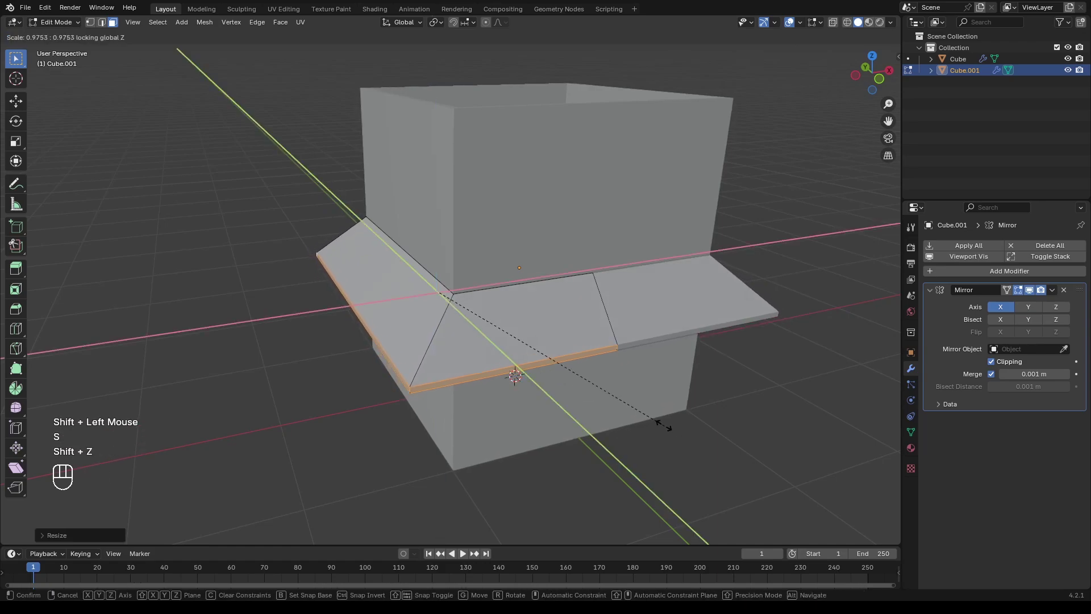
{"action": "left_click", "coordinate": [657, 419]}
{"action": "middle_click_drag", "start_coordinate": [656, 420], "coordinate": [537, 407]}
{"action": "key", "text": "g"}
{"action": "key", "text": "z"}
{"action": "left_click", "coordinate": [630, 400], "text": "shift"}
{"action": "key", "text": "Tab"}
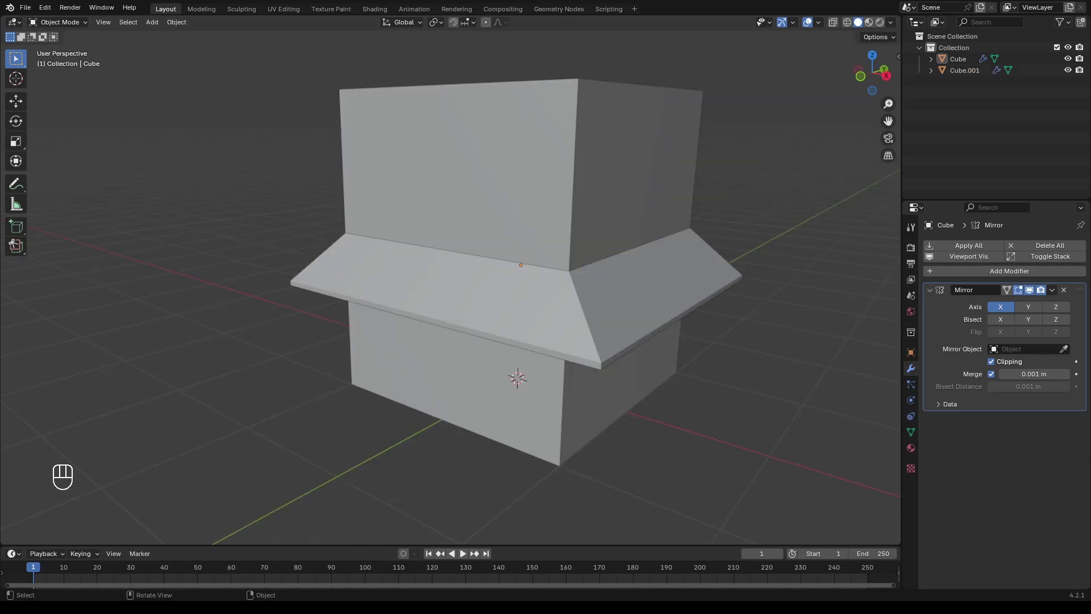
Step: Add a vertical loop cut to the half box in Edit Mode, slid from the middle toward the mirror centre
{"action": "middle_click_drag", "start_coordinate": [393, 373], "coordinate": [502, 354]}
{"action": "left_click", "coordinate": [489, 294]}
{"action": "scroll", "coordinate": [501, 355], "scroll_direction": "up", "scroll_amount": 1}
{"action": "left_click", "coordinate": [511, 377]}
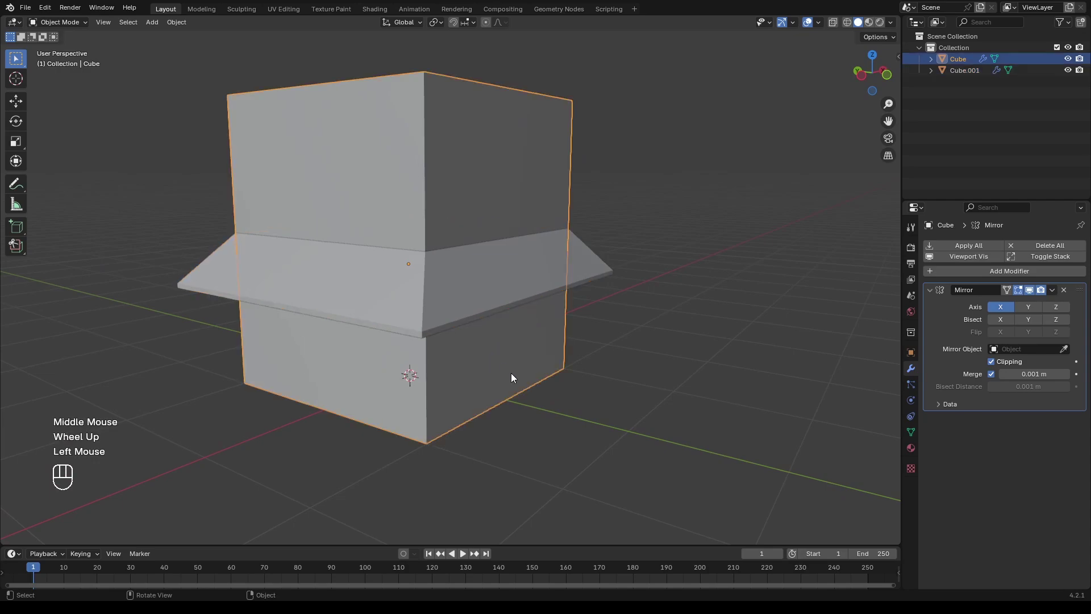
{"action": "key", "text": "ctrl+r"}
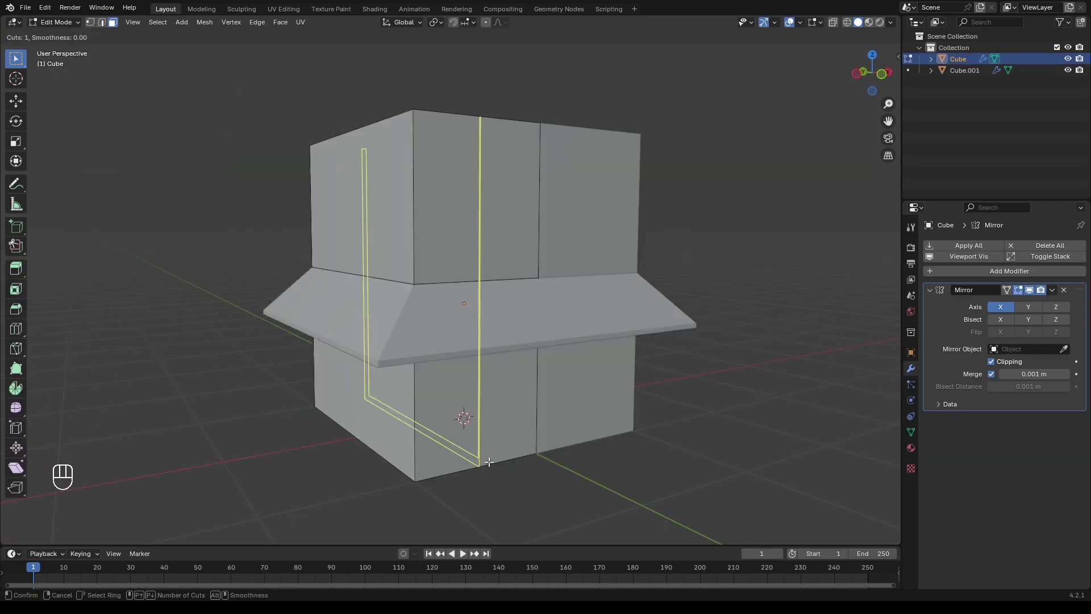
{"action": "left_click", "coordinate": [499, 459]}
{"action": "left_click", "coordinate": [500, 461], "text": "shift"}
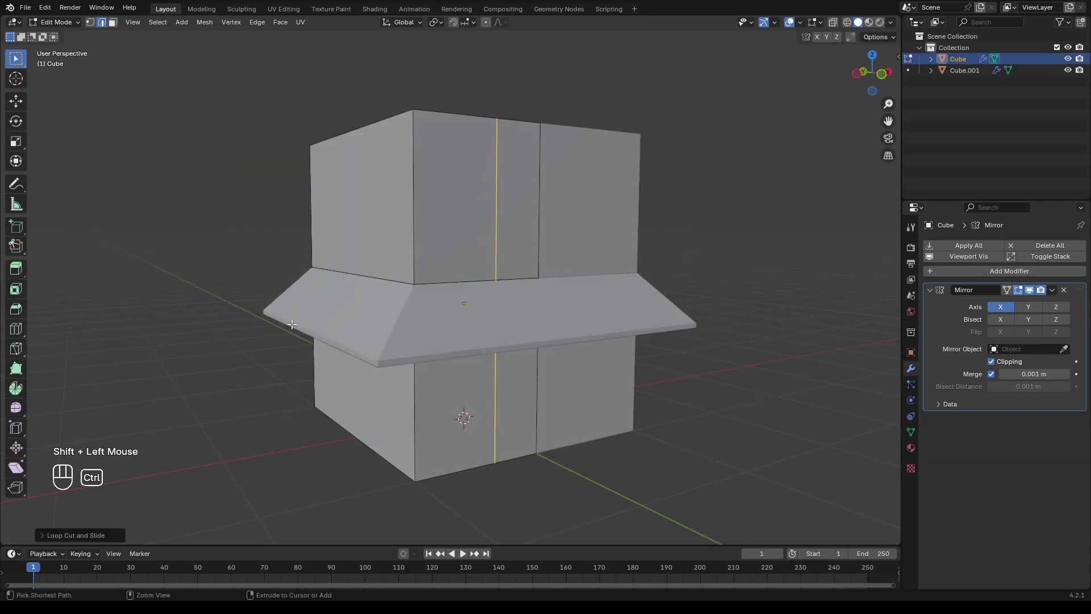
Step: Straighten the new vertical loop by scaling it to 0 along X in front view with X-ray on
{"action": "key", "text": "KP_1"}
{"action": "key", "text": "alt+z"}
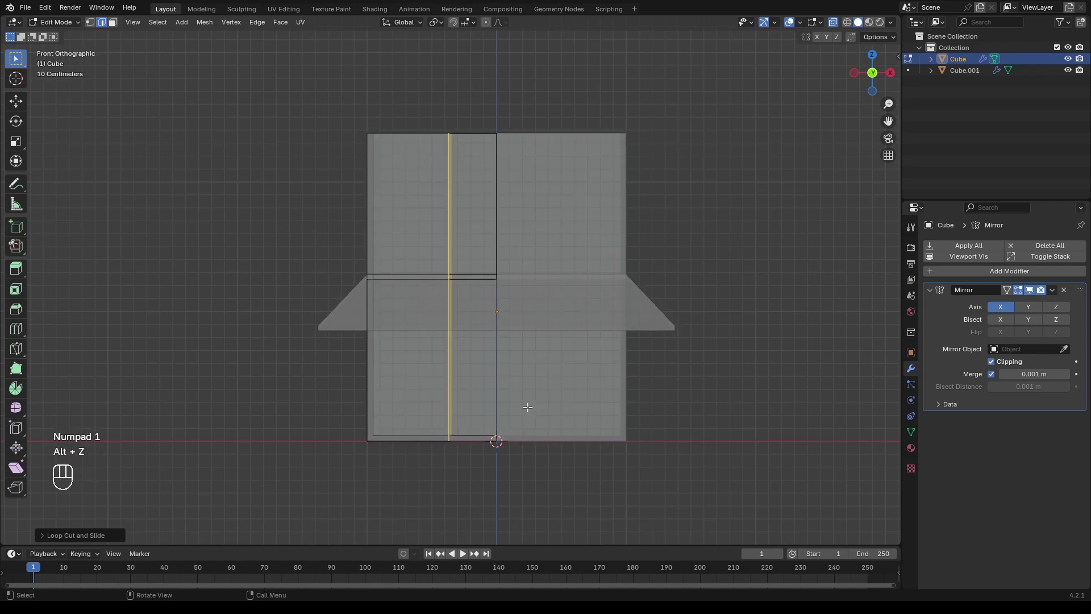
{"action": "scroll", "coordinate": [514, 396], "scroll_direction": "up", "scroll_amount": 1}
{"action": "key", "text": "s"}
{"action": "key", "text": "y"}
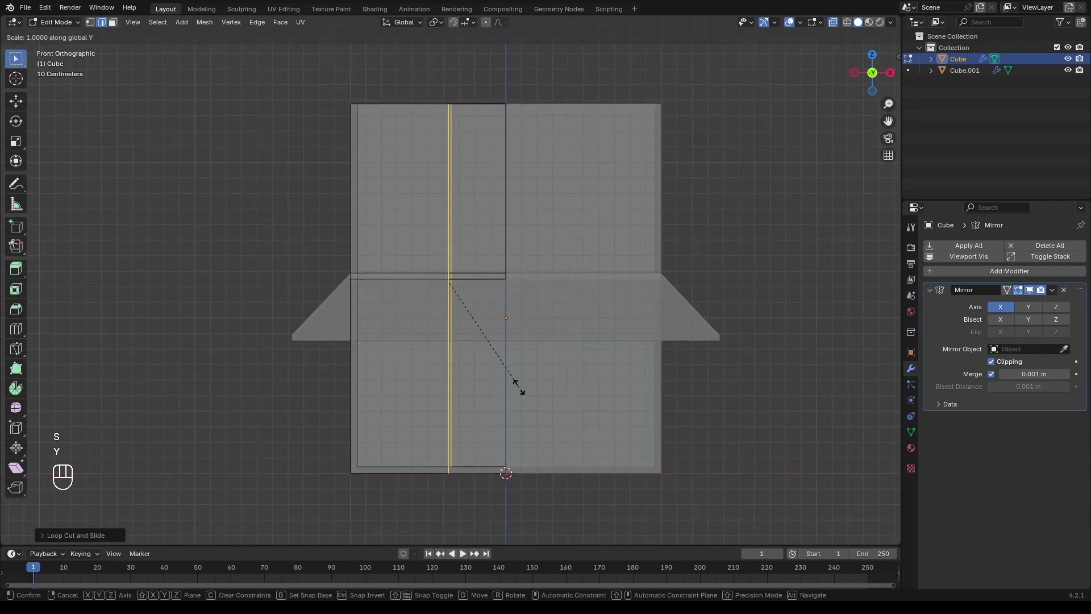
{"action": "key", "text": "x"}
{"action": "key", "text": "KP_0"}
{"action": "key", "text": "Return"}
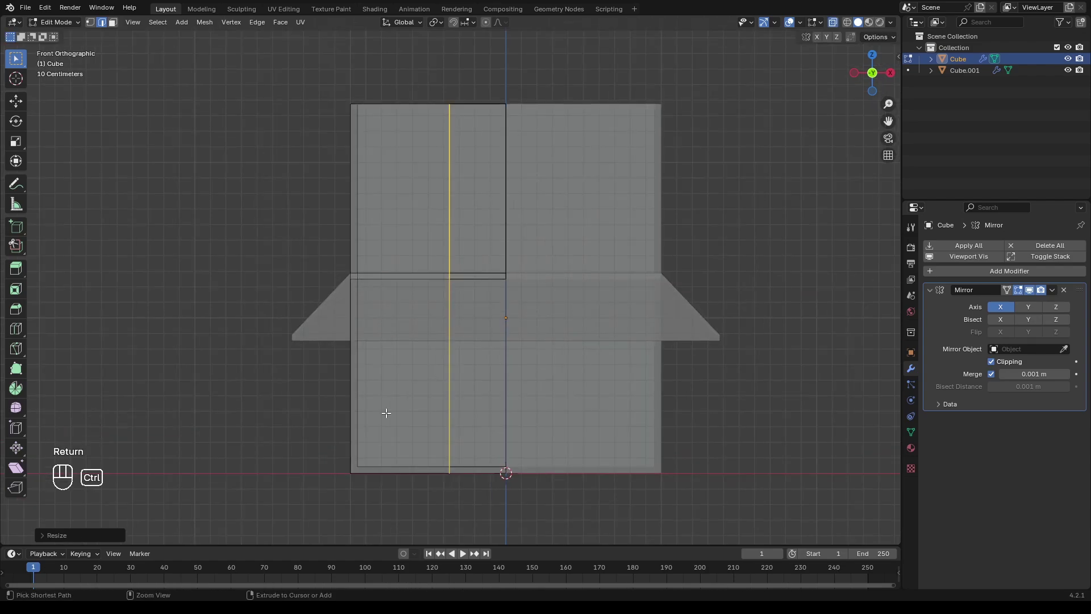
Step: Add a horizontal loop cut around the outer walls below the sloped roof, slid slightly below the middle of that section
{"action": "key", "text": "ctrl+r"}
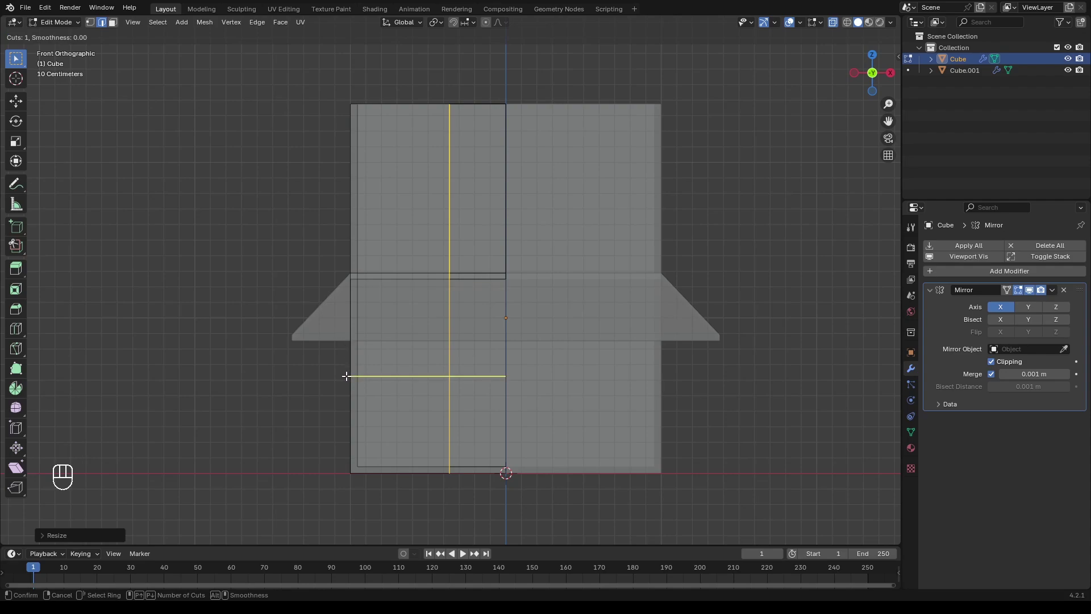
{"action": "left_click", "coordinate": [346, 375]}
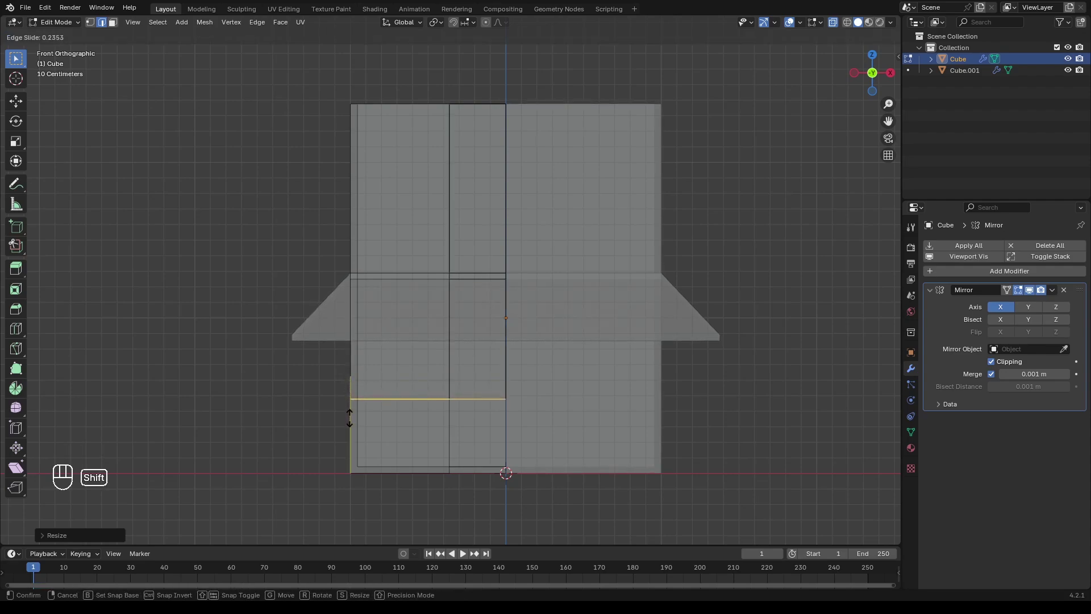
{"action": "left_click", "coordinate": [326, 373], "text": "shift"}
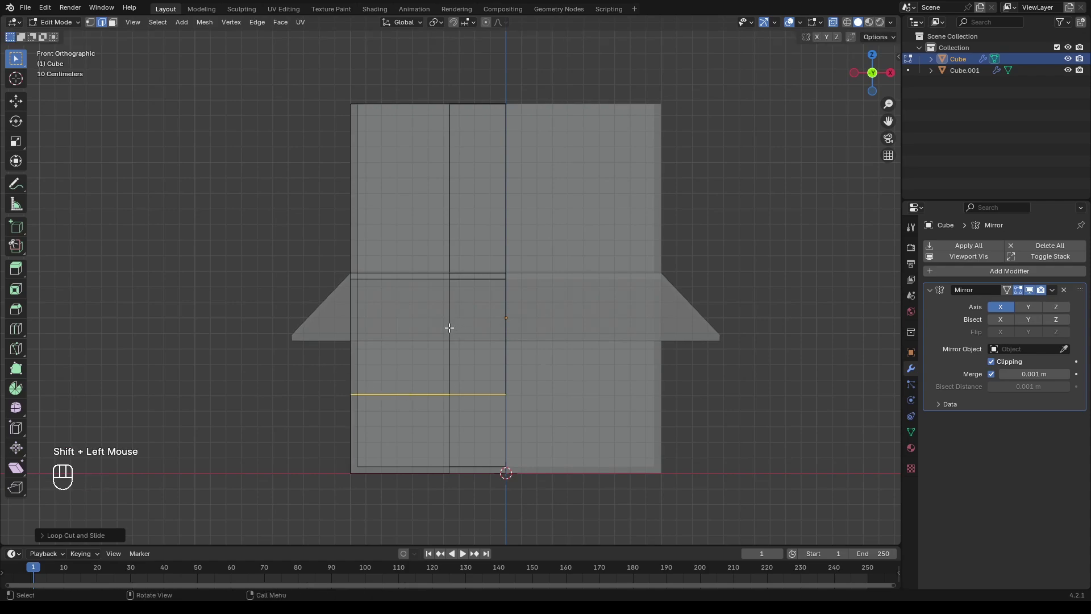
Step: Add a horizontal loop cut around the box's inner walls with X-ray off
{"action": "middle_click_drag", "start_coordinate": [449, 328], "coordinate": [496, 191]}
{"action": "key", "text": "alt+z"}
{"action": "scroll", "coordinate": [502, 227], "scroll_direction": "up", "scroll_amount": 3}
{"action": "key", "text": "ctrl+r"}
{"action": "left_click", "coordinate": [501, 212]}
{"action": "left_click", "coordinate": [501, 255]}
Step: Move the inner wall loop down along Z in front view to align with the outer wall loop below the roof
{"action": "key", "text": "KP_1"}
{"action": "key", "text": "alt+z"}
{"action": "middle_click_drag", "start_coordinate": [353, 355], "coordinate": [340, 291], "text": "shift"}
{"action": "scroll", "coordinate": [327, 290], "scroll_direction": "up", "scroll_amount": 1, "text": "shift"}
{"action": "scroll", "coordinate": [325, 289], "scroll_direction": "up", "scroll_amount": 2}
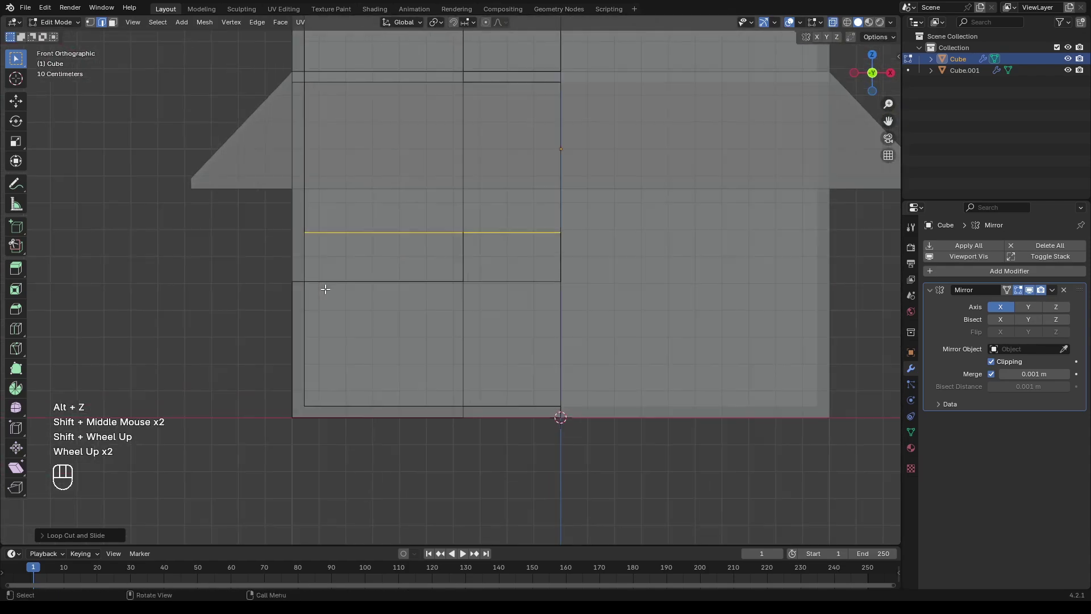
{"action": "scroll", "coordinate": [325, 289], "scroll_direction": "up", "scroll_amount": 1}
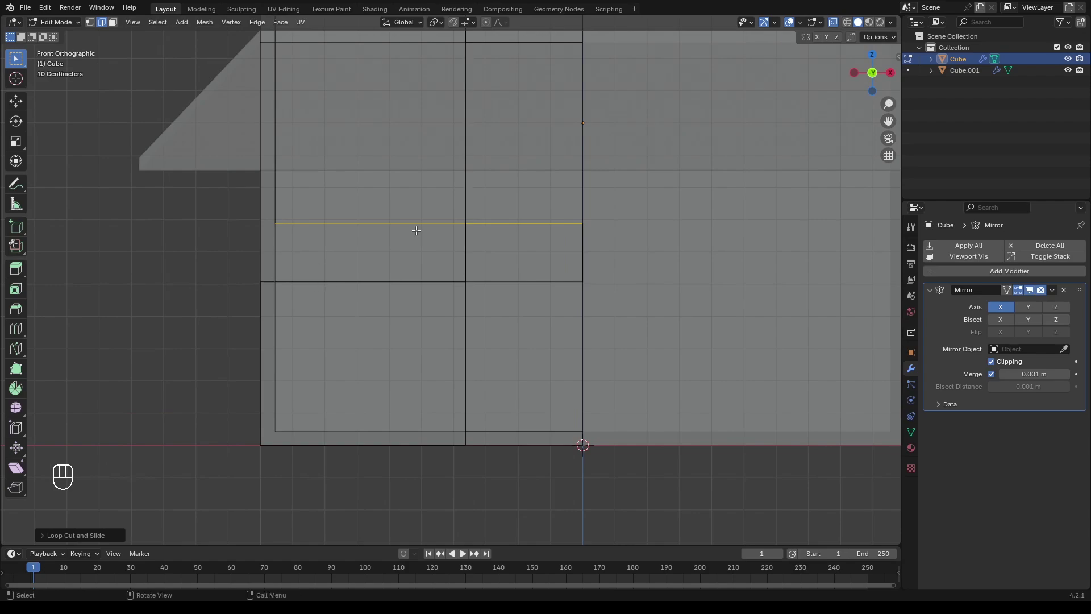
{"action": "key", "text": "g"}
{"action": "key", "text": "z"}
{"action": "left_click", "coordinate": [434, 462], "text": "shift"}
Step: Add another horizontal loop cut around the lowest section of the outer walls, slid toward the box's base
{"action": "scroll", "coordinate": [450, 340], "scroll_direction": "up", "scroll_amount": 1, "text": "shift"}
{"action": "middle_click_drag", "start_coordinate": [451, 340], "coordinate": [445, 333], "text": "shift"}
{"action": "middle_click_drag", "start_coordinate": [445, 333], "coordinate": [515, 344]}
{"action": "scroll", "coordinate": [514, 335], "scroll_direction": "down", "scroll_amount": 2}
{"action": "scroll", "coordinate": [514, 345], "scroll_direction": "up", "scroll_amount": 1}
{"action": "middle_click_drag", "start_coordinate": [522, 396], "coordinate": [523, 362], "text": "shift"}
{"action": "key", "text": "alt+z"}
{"action": "key", "text": "alt+z"}
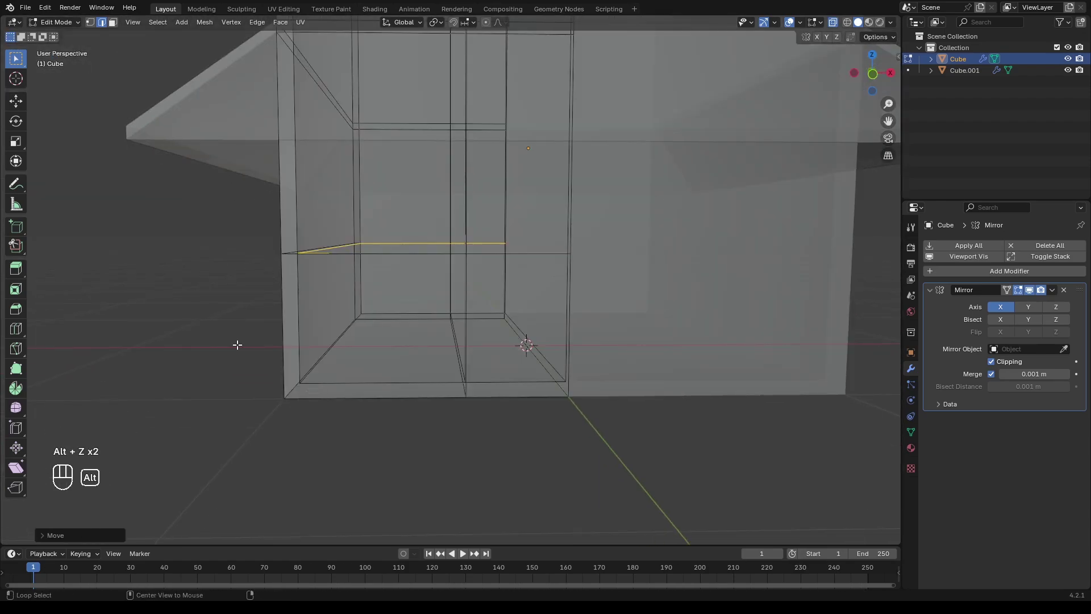
{"action": "key", "text": "ctrl+r"}
{"action": "left_click", "coordinate": [341, 335]}
{"action": "left_click", "coordinate": [344, 366]}
Step: Move the lowest outer wall loop down along Z in front view to align with the box's inner floor
{"action": "key", "text": "KP_1"}
{"action": "scroll", "coordinate": [347, 308], "scroll_direction": "up", "scroll_amount": 3}
{"action": "key", "text": "g"}
{"action": "key", "text": "z"}
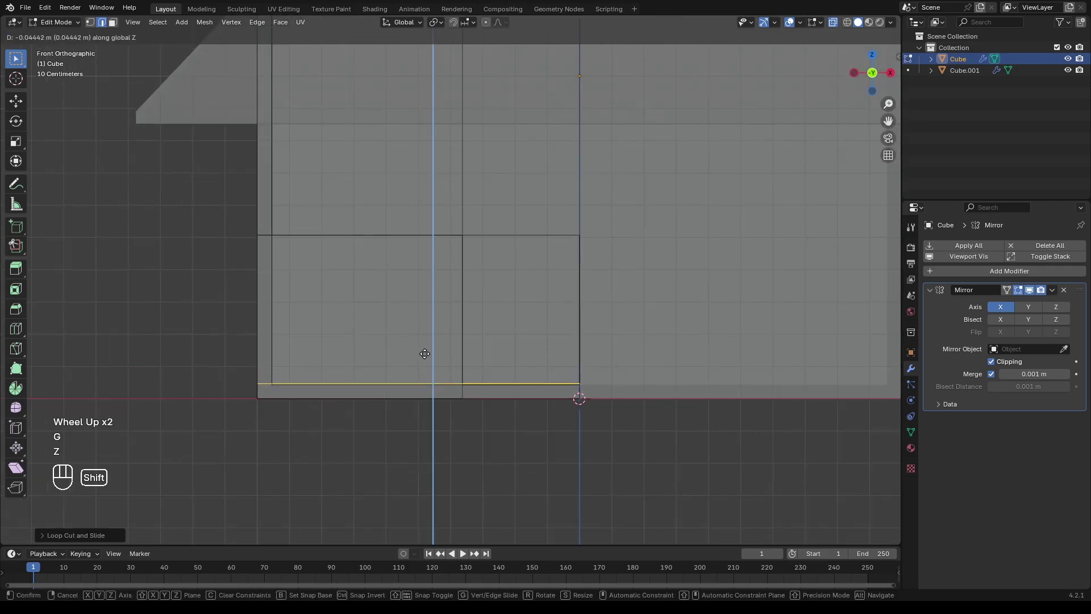
{"action": "left_click", "coordinate": [418, 365], "text": "shift"}
{"action": "middle_click_drag", "start_coordinate": [419, 366], "coordinate": [491, 348], "text": "shift"}
{"action": "scroll", "coordinate": [486, 341], "scroll_direction": "up", "scroll_amount": 1}
{"action": "key", "text": "g"}
{"action": "key", "text": "z"}
{"action": "left_click", "coordinate": [480, 334], "text": "shift"}
Step: Cut a doorway by bridging the lower central front wall face with its matching inner wall face, with X-ray off
{"action": "key", "text": "alt+z"}
{"action": "key", "text": "3"}
{"action": "left_click", "coordinate": [514, 409]}
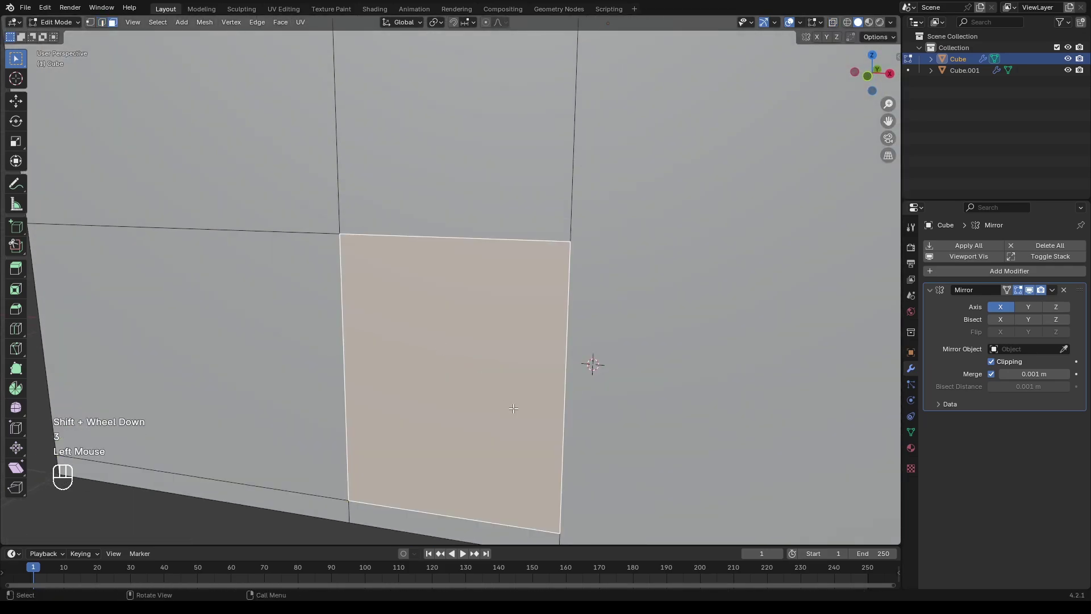
{"action": "middle_click_drag", "start_coordinate": [513, 409], "coordinate": [331, 377]}
{"action": "scroll", "coordinate": [366, 393], "scroll_direction": "up", "scroll_amount": 3}
{"action": "left_click", "coordinate": [239, 327], "text": "shift"}
{"action": "middle_click_drag", "start_coordinate": [238, 327], "coordinate": [385, 349], "text": "shift"}
{"action": "scroll", "coordinate": [341, 355], "scroll_direction": "up", "scroll_amount": 2}
{"action": "right_click", "coordinate": [337, 332]}
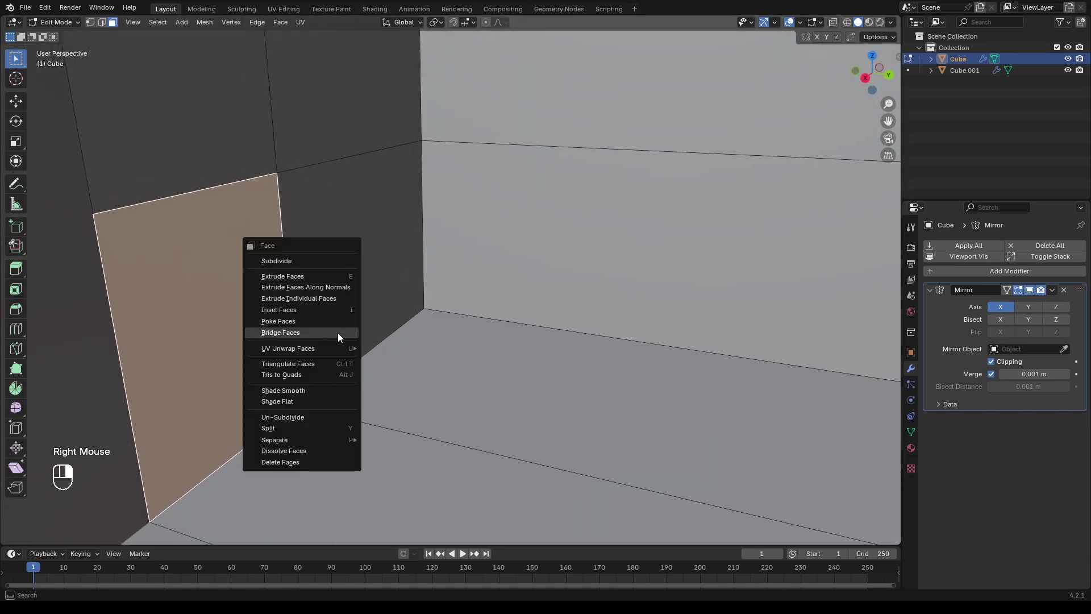
{"action": "left_click", "coordinate": [338, 332]}
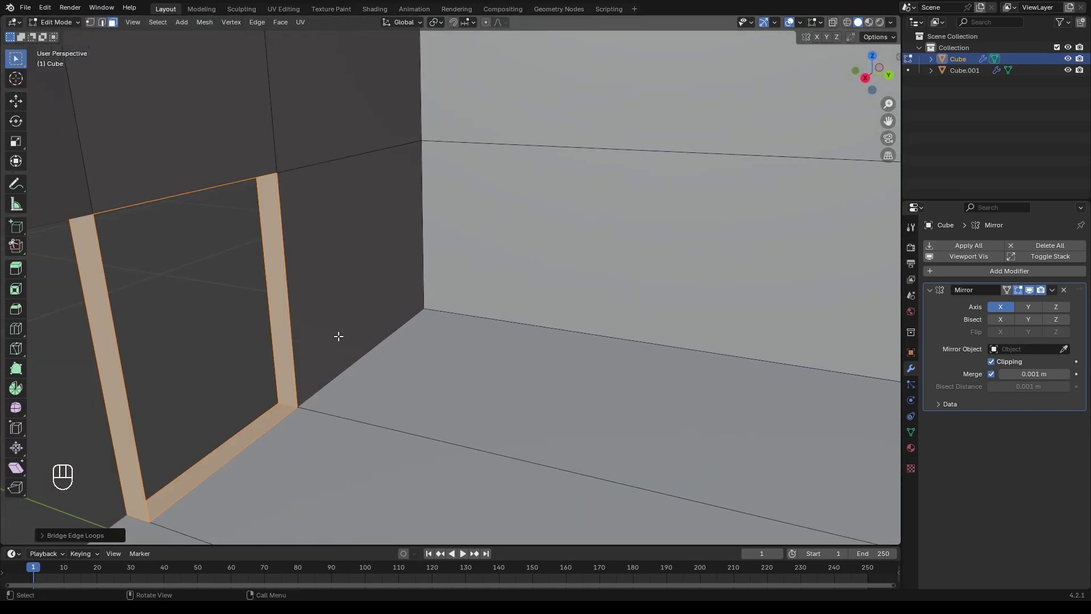
Step: Delete the bridged doorway face lying on the mirror seam and return to Object Mode
{"action": "scroll", "coordinate": [295, 360], "scroll_direction": "down", "scroll_amount": 1}
{"action": "middle_click_drag", "start_coordinate": [295, 360], "coordinate": [407, 337]}
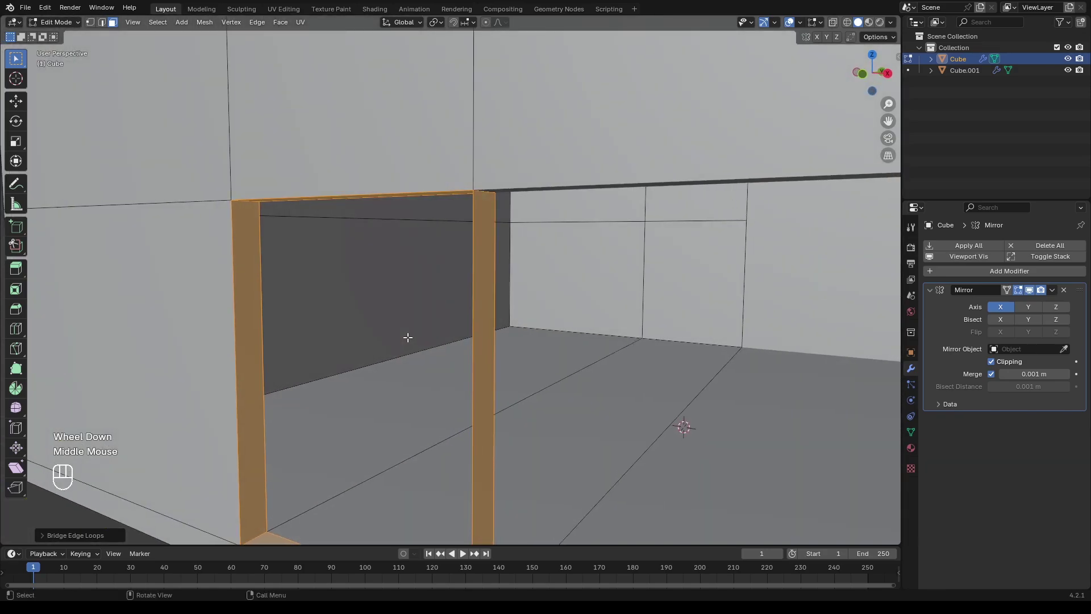
{"action": "left_click", "coordinate": [479, 331]}
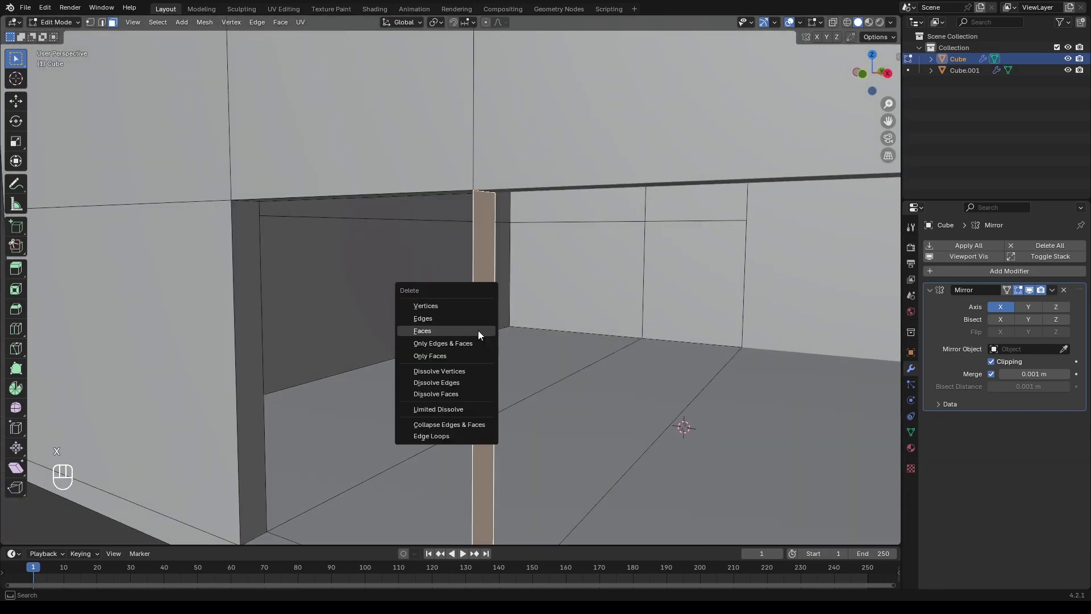
{"action": "left_click", "coordinate": [479, 330]}
{"action": "scroll", "coordinate": [468, 353], "scroll_direction": "down", "scroll_amount": 3}
{"action": "middle_click_drag", "start_coordinate": [469, 353], "coordinate": [507, 339]}
{"action": "scroll", "coordinate": [507, 367], "scroll_direction": "up", "scroll_amount": 1}
{"action": "scroll", "coordinate": [507, 367], "scroll_direction": "down", "scroll_amount": 1}
{"action": "scroll", "coordinate": [507, 367], "scroll_direction": "down", "scroll_amount": 2}
{"action": "key", "text": "Tab"}
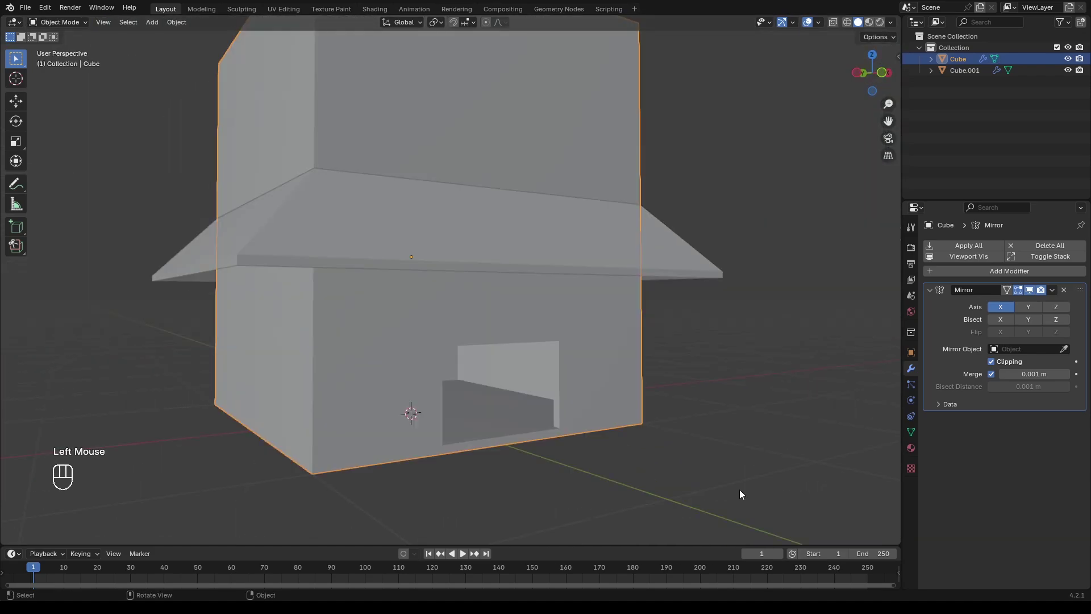
Step: Enable Cavity in the viewport shading options and deselect the building
{"action": "left_click", "coordinate": [891, 23]}
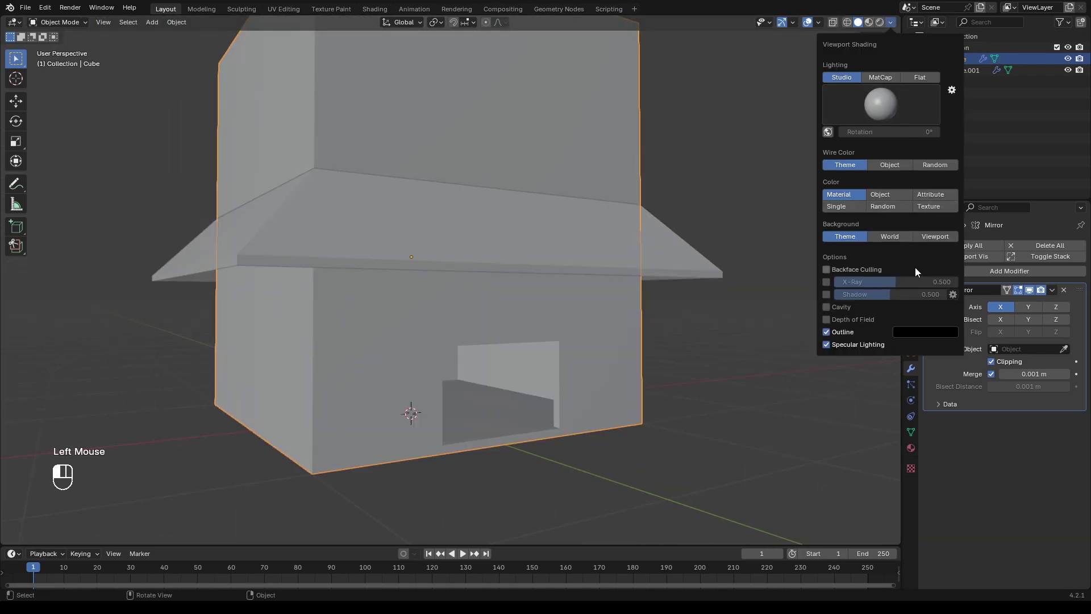
{"action": "left_click", "coordinate": [847, 307]}
{"action": "left_click", "coordinate": [651, 339]}
{"action": "middle_click_drag", "start_coordinate": [649, 339], "coordinate": [677, 336]}
{"action": "middle_click_drag", "start_coordinate": [678, 337], "coordinate": [692, 376], "text": "shift"}
{"action": "middle_click_drag", "start_coordinate": [692, 376], "coordinate": [693, 401], "text": "ctrl"}
{"action": "middle_click_drag", "start_coordinate": [692, 400], "coordinate": [691, 387], "text": "shift"}
{"action": "middle_click_drag", "start_coordinate": [691, 386], "coordinate": [691, 378], "text": "shift"}
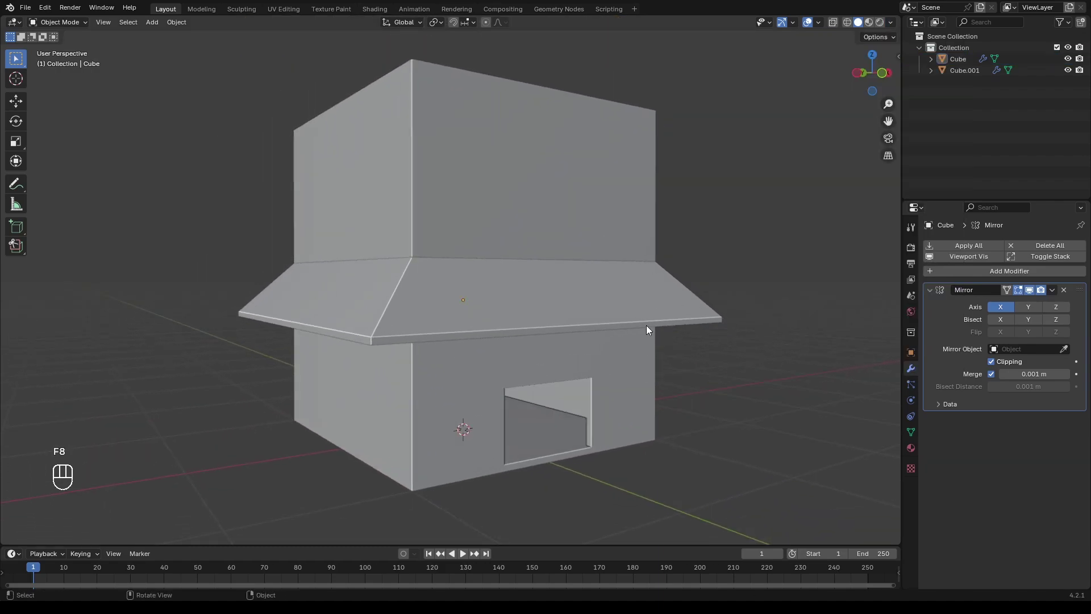
Step: Narrow the doorway by moving the building's vertical edge loop about 0.09 m along X toward the mirror seam, using X-ray in front view
{"action": "scroll", "coordinate": [647, 325], "scroll_direction": "up", "scroll_amount": 1}
{"action": "left_click", "coordinate": [632, 358]}
{"action": "key", "text": "Tab"}
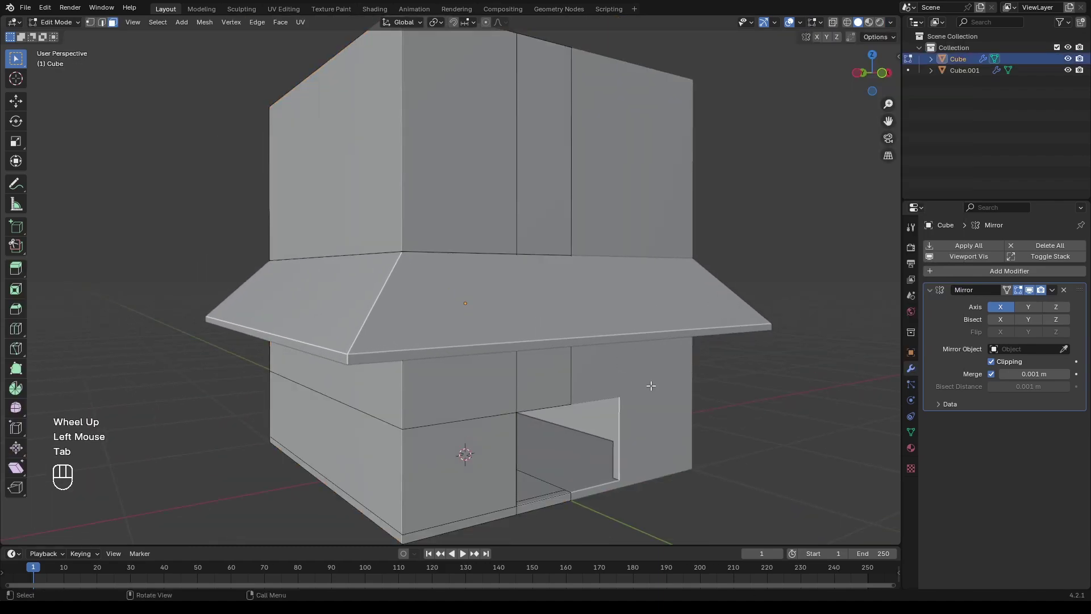
{"action": "key", "text": "KP_1"}
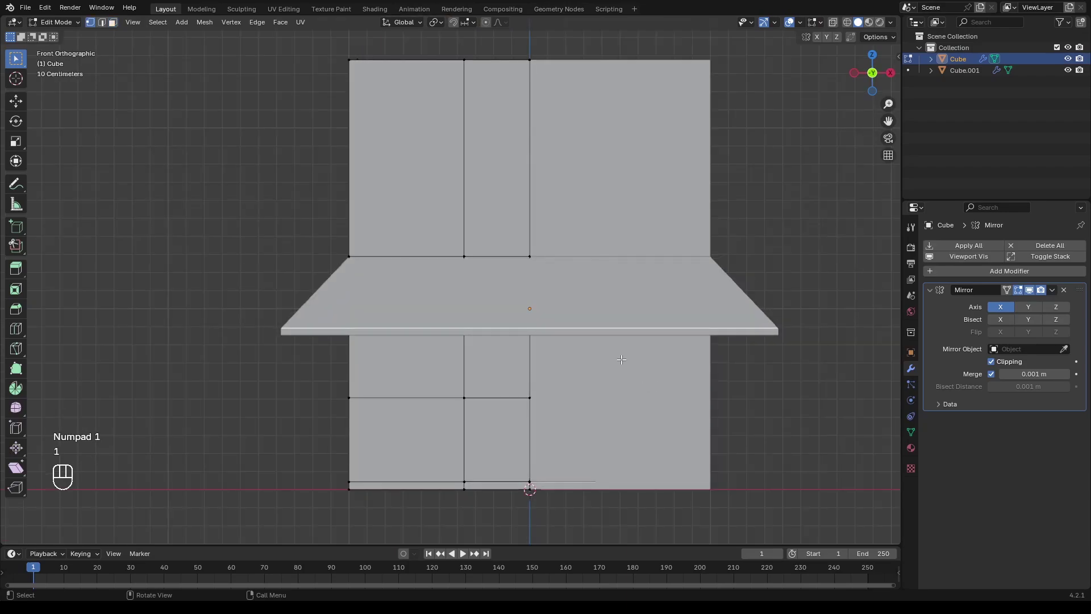
{"action": "key", "text": "alt+z"}
{"action": "scroll", "coordinate": [432, 84], "scroll_direction": "down", "scroll_amount": 2}
{"action": "left_click_drag", "start_coordinate": [432, 230], "coordinate": [463, 495]}
{"action": "scroll", "coordinate": [496, 454], "scroll_direction": "up", "scroll_amount": 1}
{"action": "key", "text": "g"}
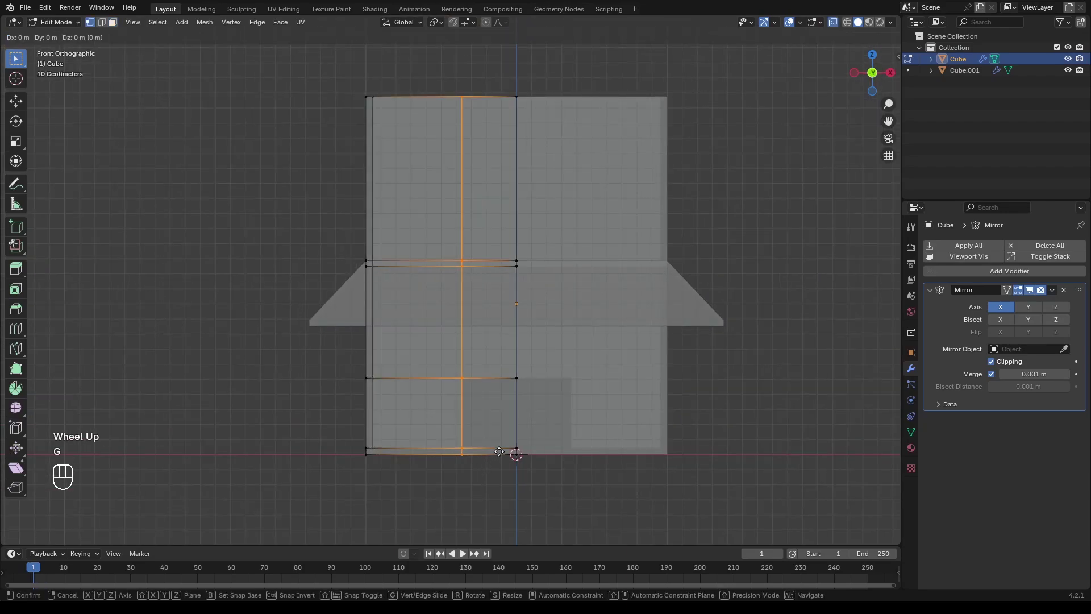
{"action": "key", "text": "y"}
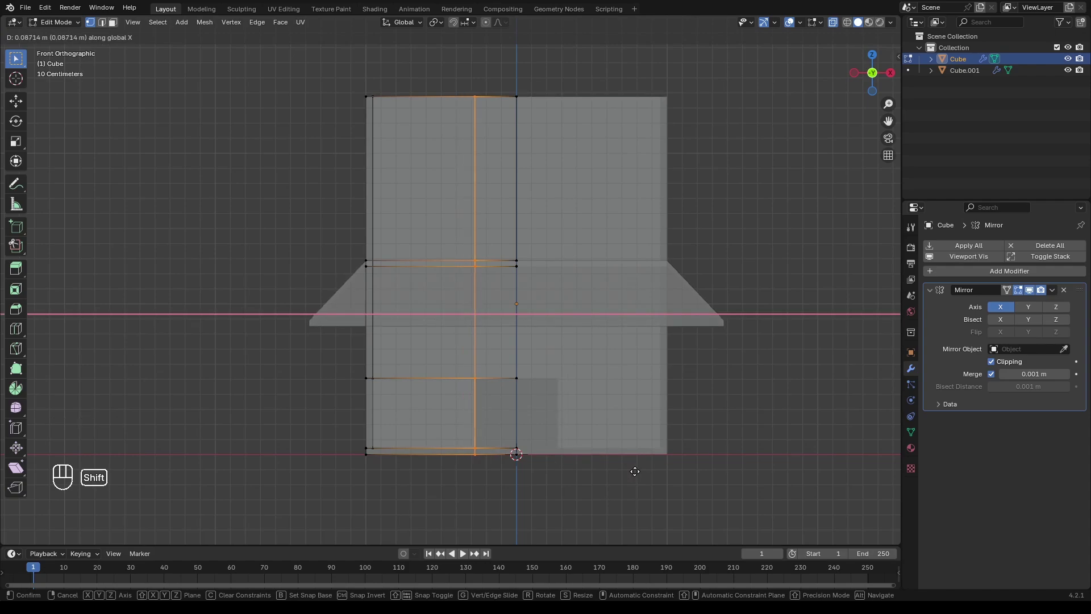
{"action": "left_click", "coordinate": [635, 471], "text": "shift"}
{"action": "key", "text": "Tab"}
{"action": "key", "text": "alt+z"}
{"action": "middle_click_drag", "start_coordinate": [451, 358], "coordinate": [519, 384]}
{"action": "middle_click_drag", "start_coordinate": [518, 384], "coordinate": [474, 329], "text": "shift"}
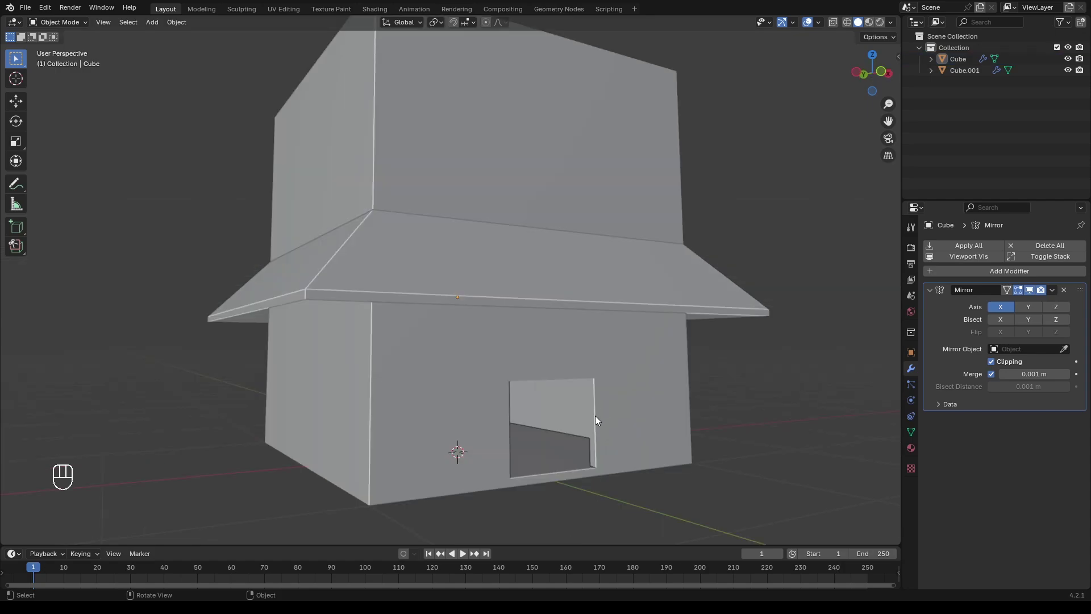
Step: Check in the add-ons preferences whether the Bool Tool add-on is enabled
{"action": "key", "text": "F4"}
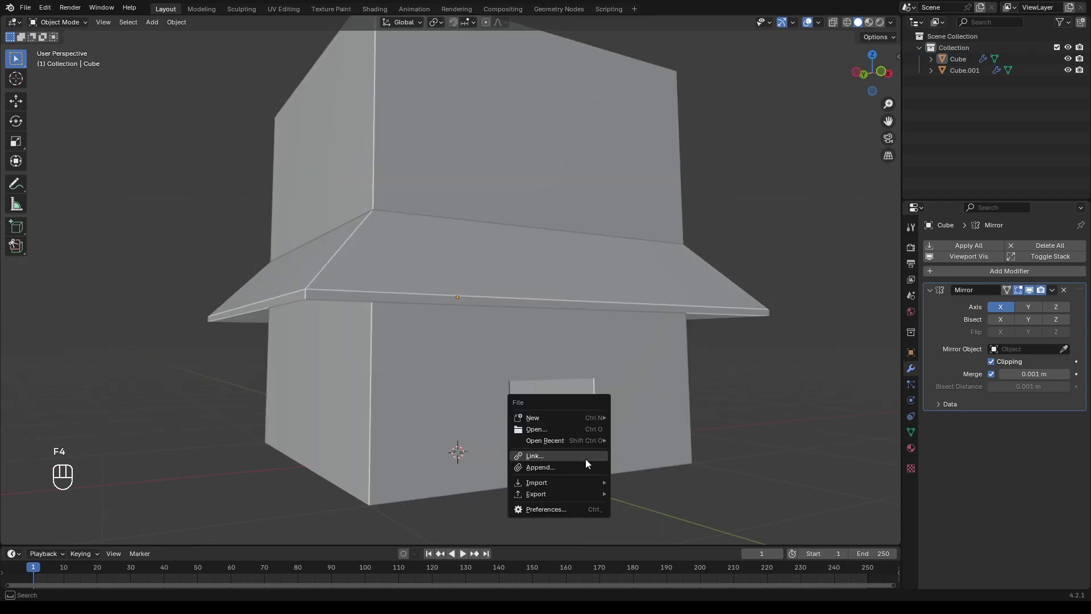
{"action": "left_click", "coordinate": [571, 509]}
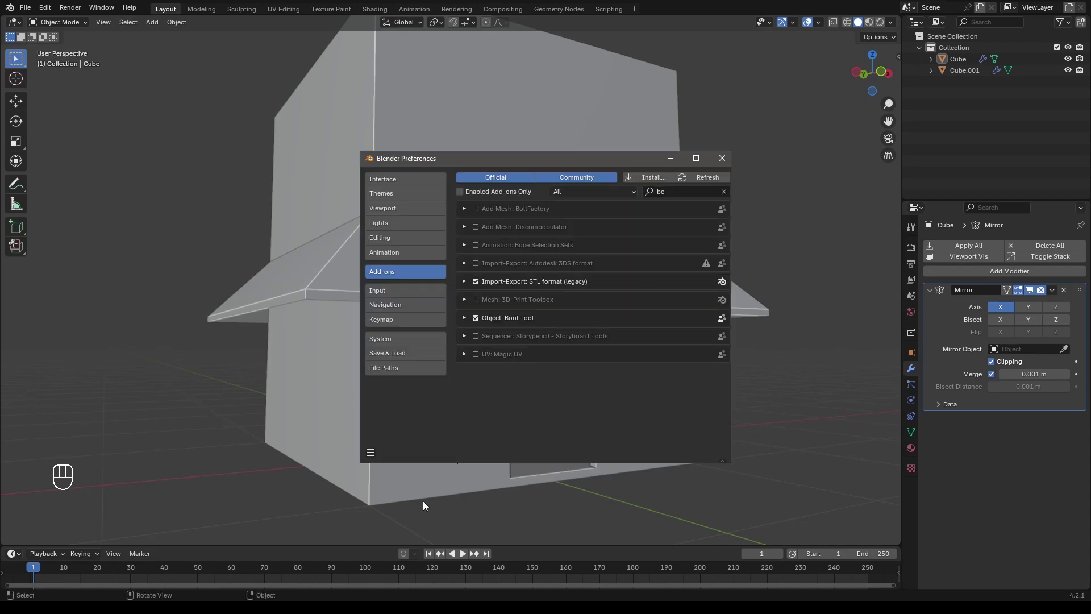
{"action": "left_click", "coordinate": [437, 492]}
Step: Add a cube mesh at the building's base and scale it down uniformly
{"action": "scroll", "coordinate": [421, 363], "scroll_direction": "down", "scroll_amount": 3}
{"action": "middle_click_drag", "start_coordinate": [422, 363], "coordinate": [434, 385]}
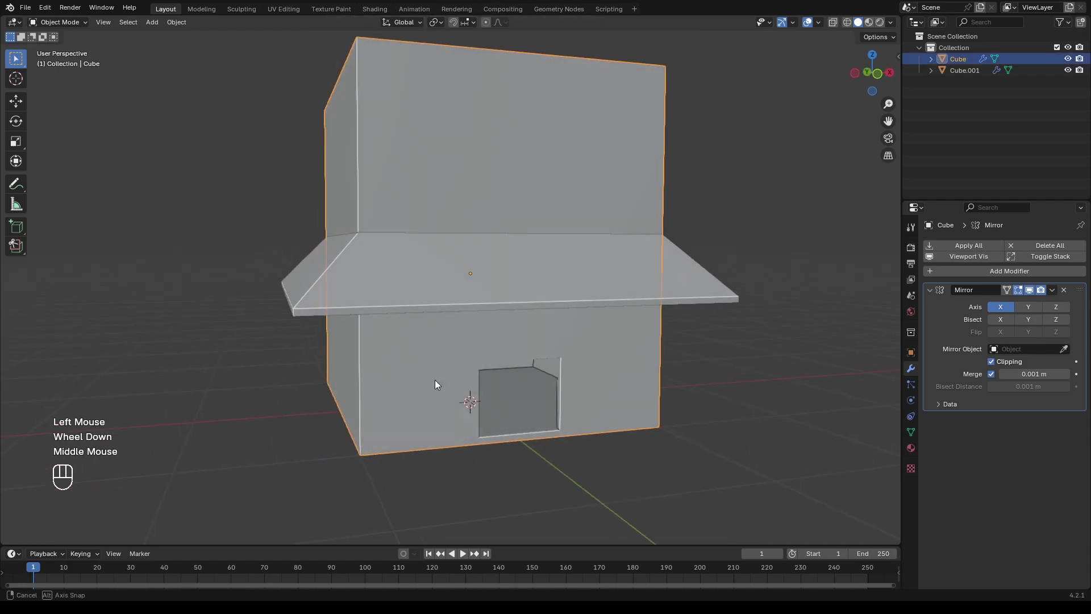
{"action": "scroll", "coordinate": [437, 387], "scroll_direction": "down", "scroll_amount": 1}
{"action": "key", "text": "shift+a"}
{"action": "mouse_move", "coordinate": [432, 377]}
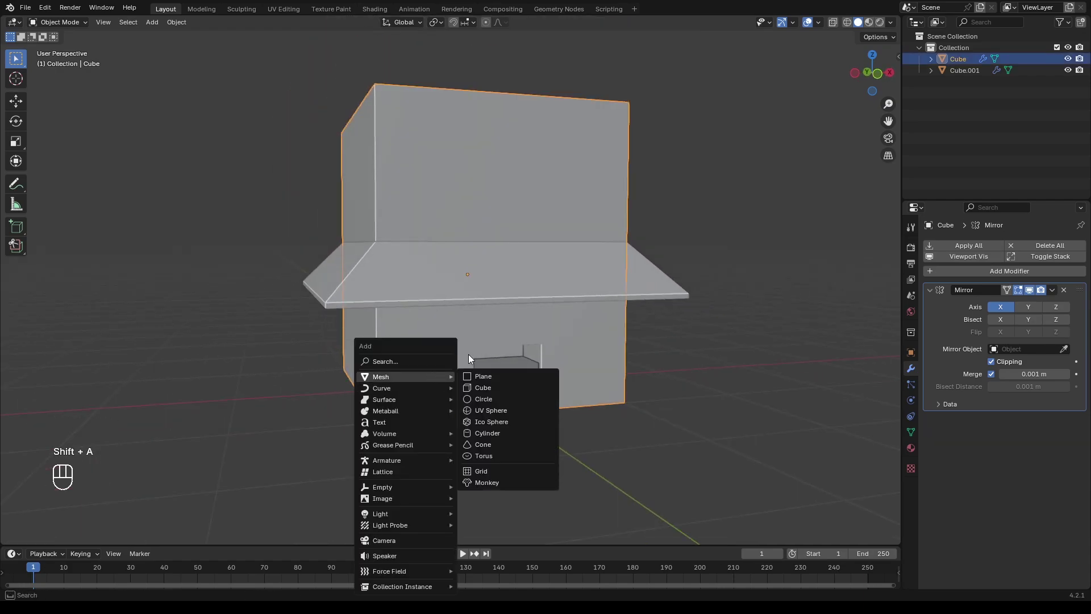
{"action": "left_click", "coordinate": [482, 385]}
{"action": "key", "text": "s"}
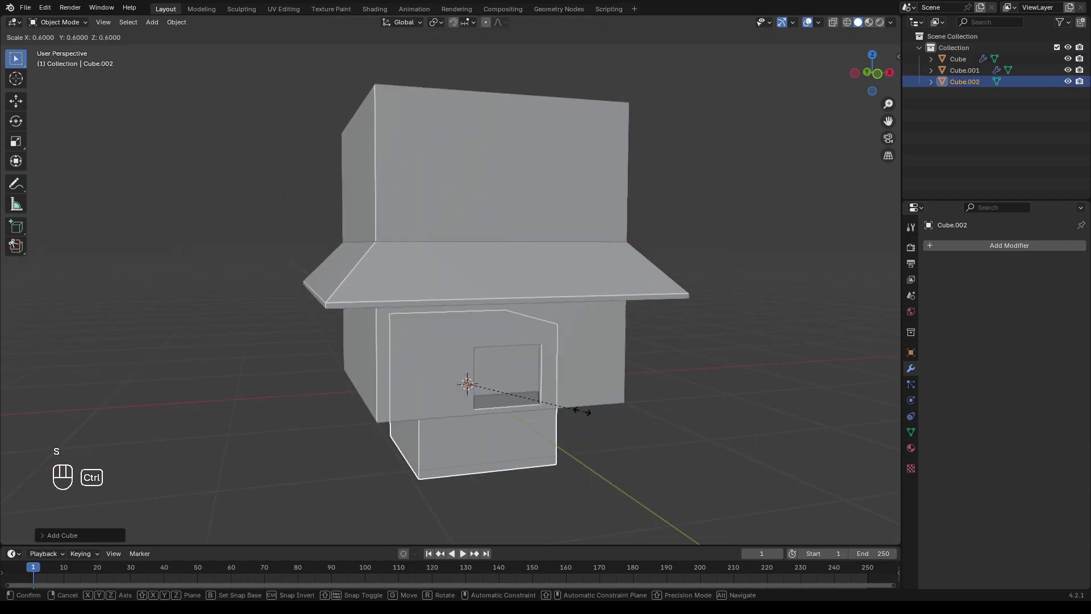
{"action": "left_click", "coordinate": [543, 415], "text": "ctrl"}
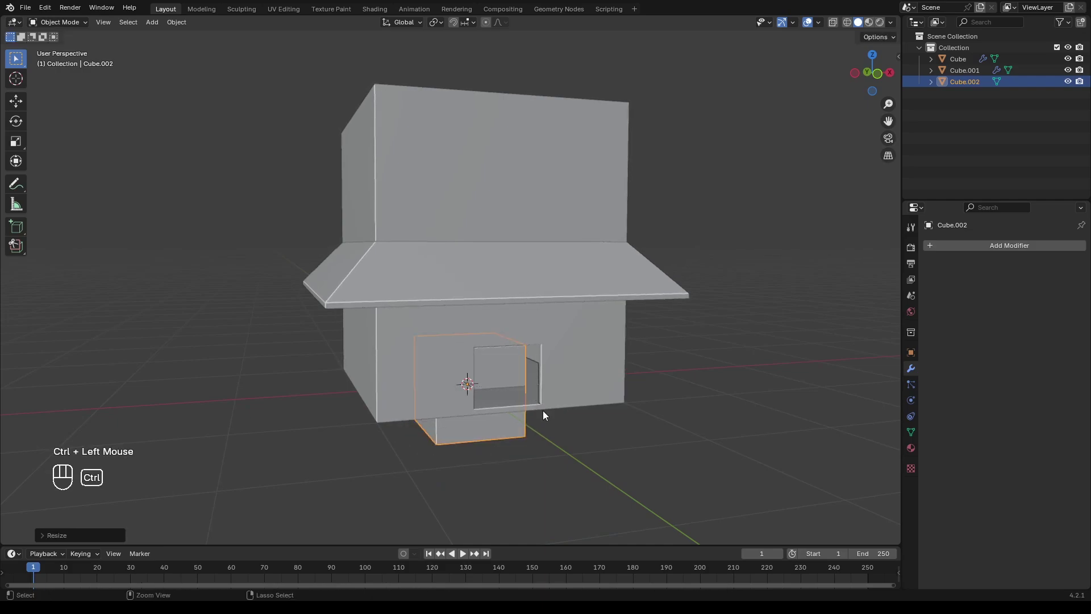
Step: Move the new cube's geometry horizontally out in front of the building in Edit Mode and raise it along Z
{"action": "key", "text": "Tab"}
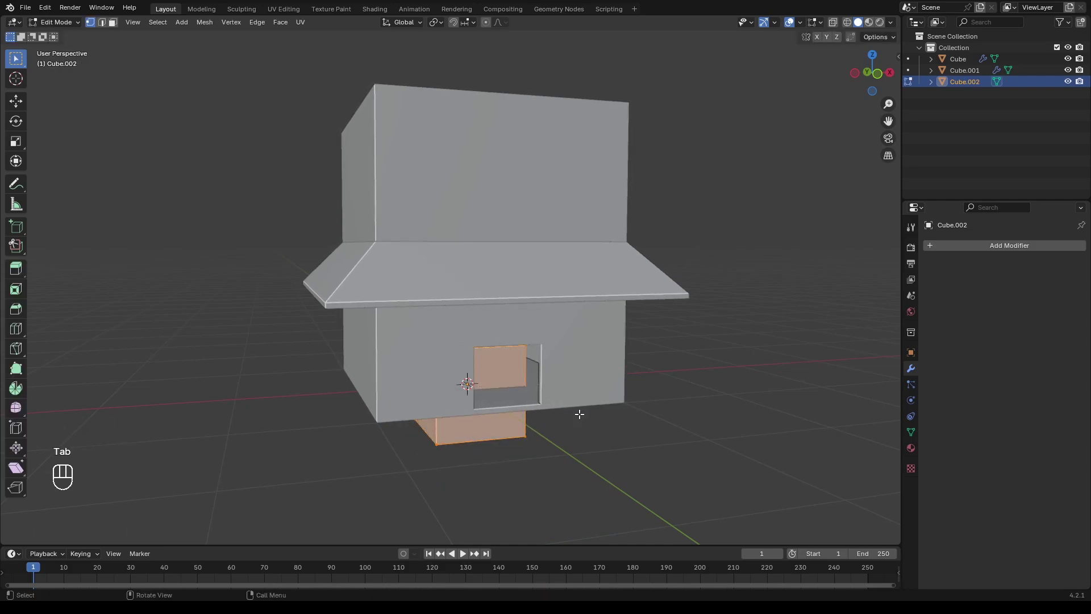
{"action": "key", "text": "g"}
{"action": "key", "text": "shift+z"}
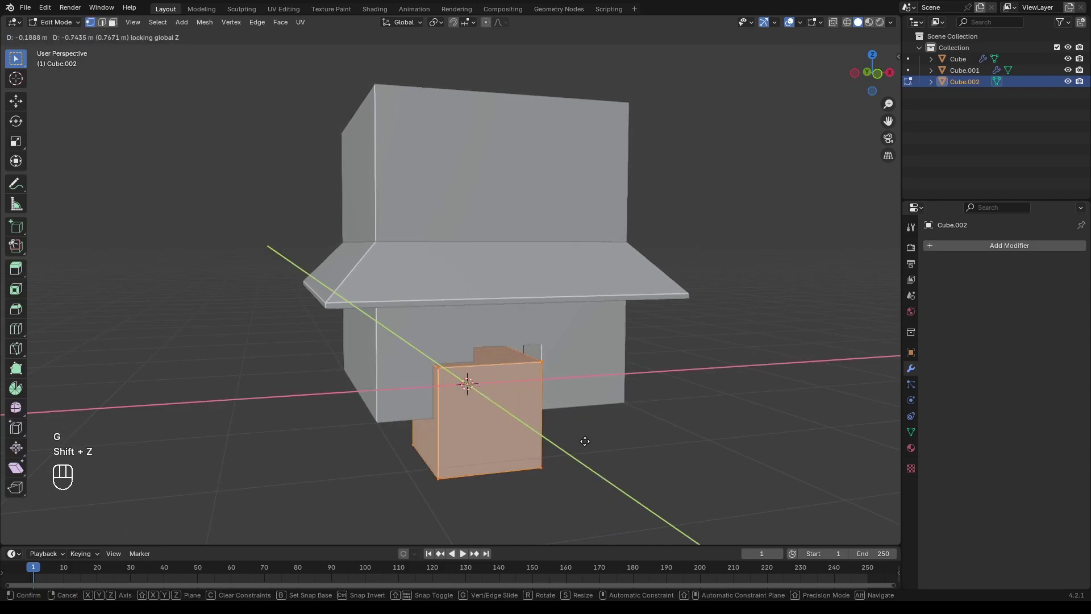
{"action": "left_click", "coordinate": [564, 467]}
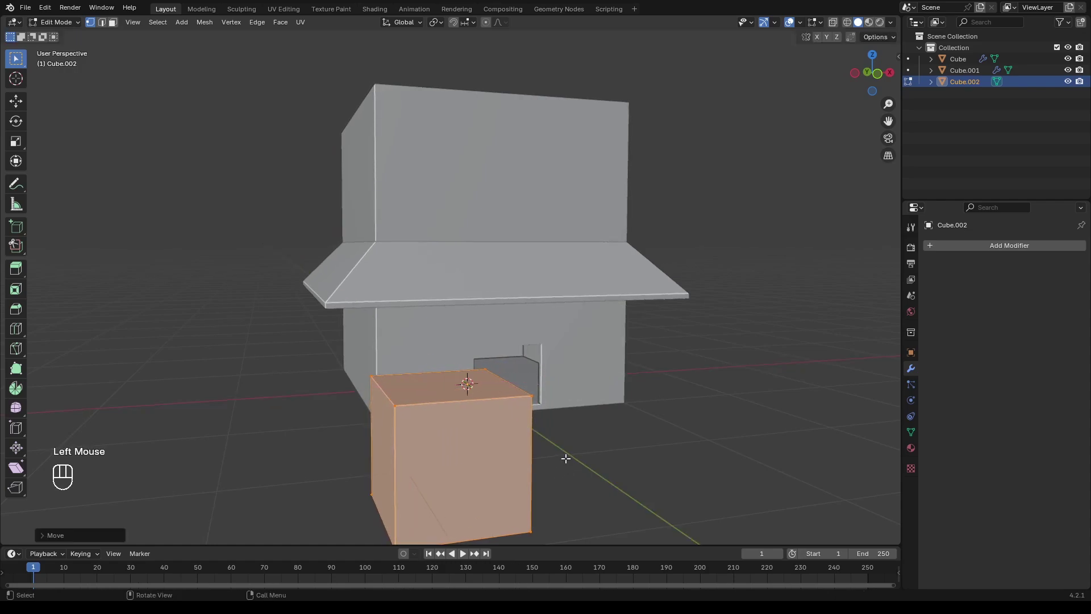
{"action": "key", "text": "g"}
{"action": "key", "text": "z"}
{"action": "left_click", "coordinate": [636, 379]}
Step: Scale the cube down to window size and move it horizontally into the front wall beside the doorway
{"action": "key", "text": "s"}
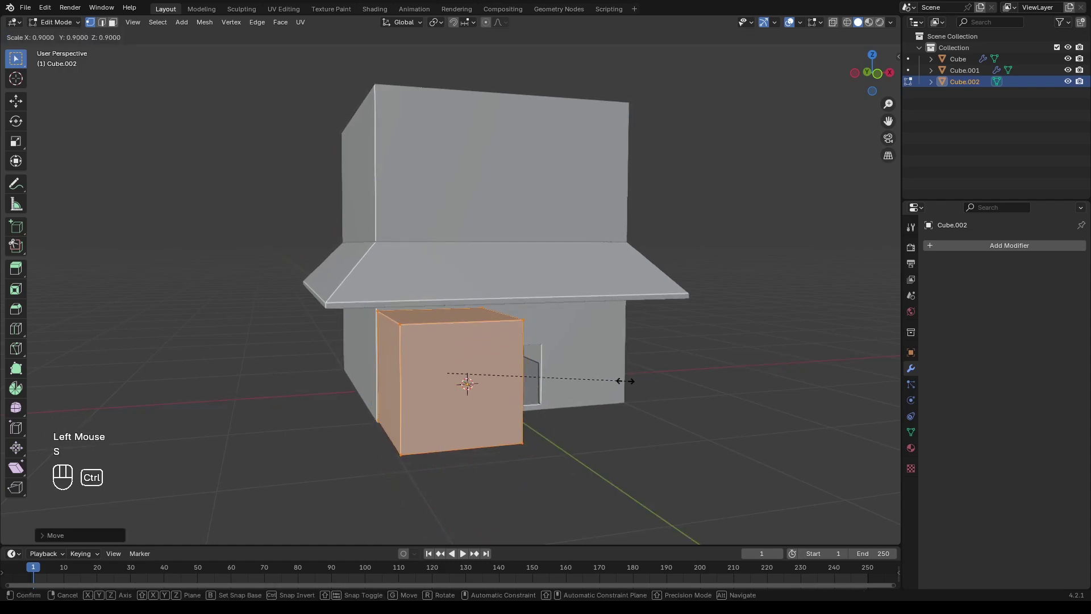
{"action": "left_click", "coordinate": [578, 388], "text": "ctrl"}
{"action": "middle_click_drag", "start_coordinate": [579, 389], "coordinate": [474, 397]}
{"action": "scroll", "coordinate": [568, 393], "scroll_direction": "up", "scroll_amount": 1}
{"action": "scroll", "coordinate": [559, 325], "scroll_direction": "down", "scroll_amount": 1, "text": "shift"}
{"action": "key", "text": "s"}
{"action": "left_click", "coordinate": [510, 322], "text": "ctrl"}
{"action": "key", "text": "g"}
{"action": "key", "text": "shift+z"}
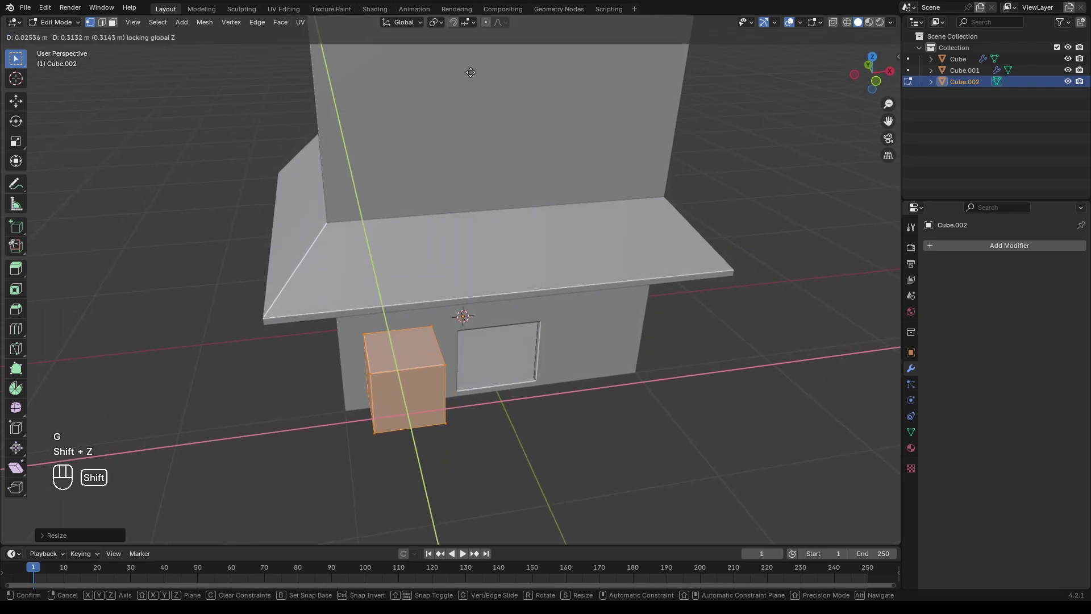
{"action": "left_click", "coordinate": [394, 262], "text": "shift"}
{"action": "middle_click_drag", "start_coordinate": [398, 256], "coordinate": [435, 193]}
{"action": "middle_click_drag", "start_coordinate": [580, 392], "coordinate": [593, 384]}
{"action": "key", "text": "s"}
{"action": "left_click", "coordinate": [574, 370], "text": "ctrl"}
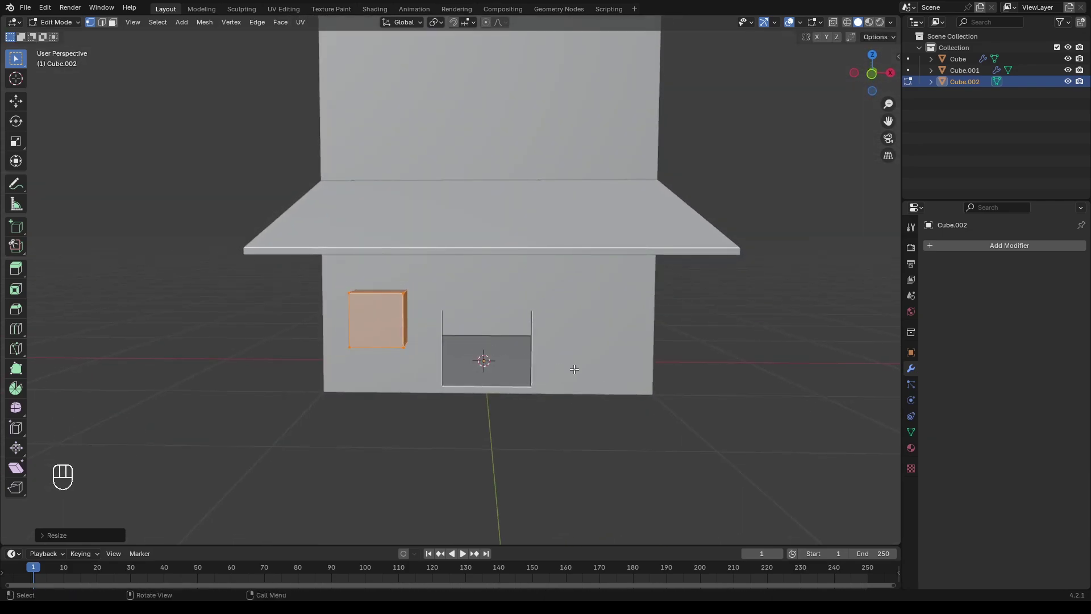
Step: Flatten the window cube slightly along Z and adjust its position along X between the wall corner and the doorway
{"action": "scroll", "coordinate": [574, 369], "scroll_direction": "up", "scroll_amount": 2}
{"action": "key", "text": "s"}
{"action": "key", "text": "z"}
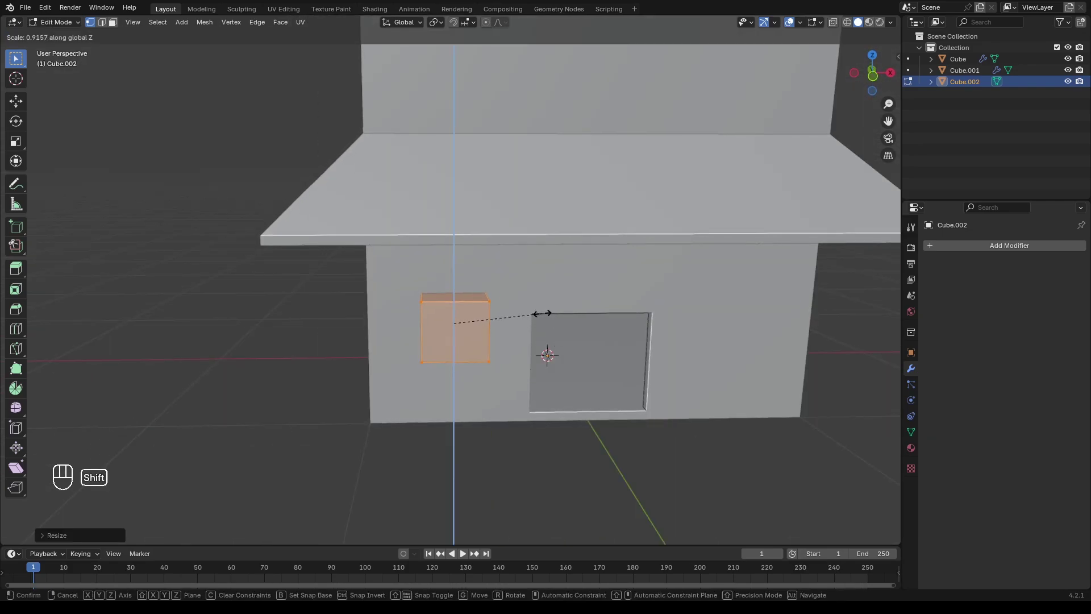
{"action": "left_click", "coordinate": [500, 308], "text": "shift"}
{"action": "key", "text": "g"}
{"action": "key", "text": "x"}
{"action": "left_click", "coordinate": [493, 322], "text": "shift"}
{"action": "key", "text": "g"}
{"action": "key", "text": "y"}
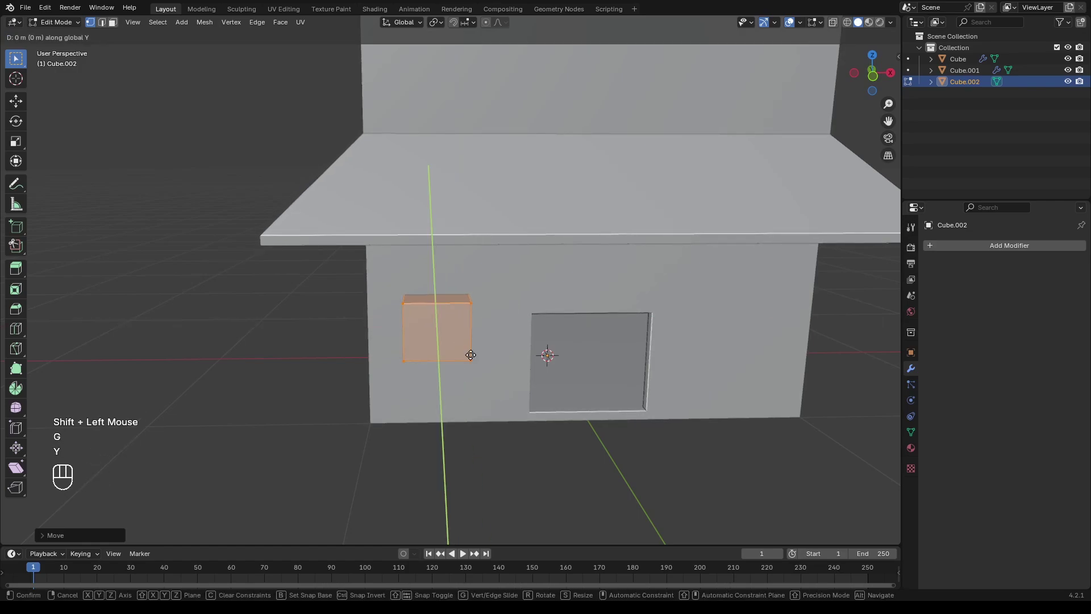
{"action": "key", "text": "x"}
{"action": "left_click", "coordinate": [544, 353], "text": "shift"}
{"action": "left_click", "coordinate": [534, 365]}
{"action": "key", "text": "ctrl+z"}
Step: Duplicate the window cube in Object Mode and move the copy along Y out in front of the building
{"action": "middle_click_drag", "start_coordinate": [487, 377], "coordinate": [509, 338]}
{"action": "key", "text": "Tab"}
{"action": "scroll", "coordinate": [519, 358], "scroll_direction": "up", "scroll_amount": 2}
{"action": "scroll", "coordinate": [500, 328], "scroll_direction": "down", "scroll_amount": 1, "text": "shift"}
{"action": "key", "text": "shift+d"}
{"action": "key", "text": "y"}
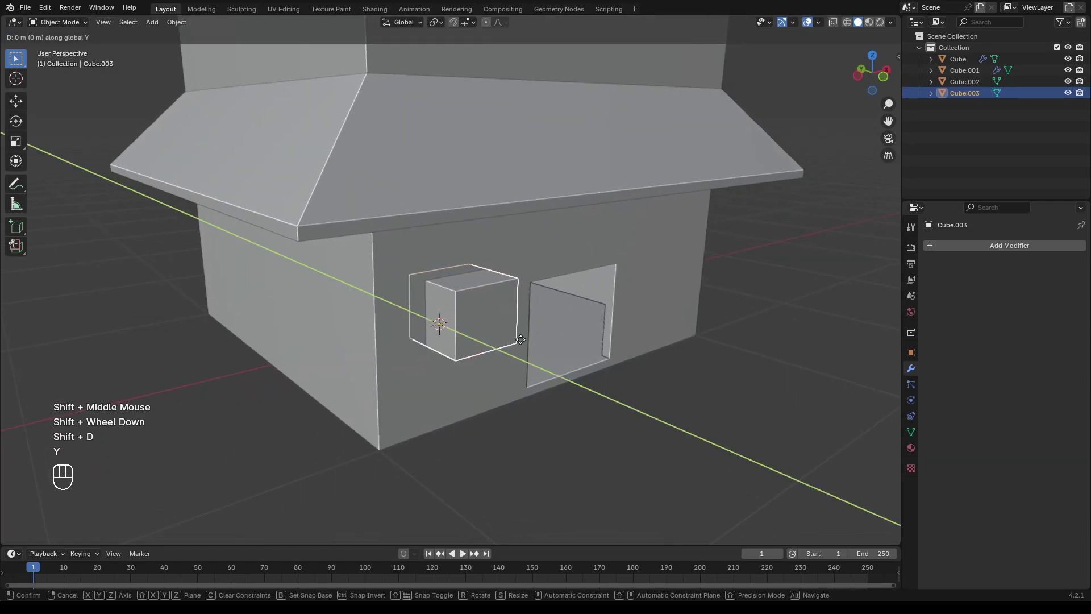
{"action": "left_click", "coordinate": [527, 370]}
{"action": "middle_click_drag", "start_coordinate": [527, 370], "coordinate": [503, 349], "text": "shift"}
{"action": "scroll", "coordinate": [484, 325], "scroll_direction": "down", "scroll_amount": 1, "text": "shift"}
{"action": "scroll", "coordinate": [502, 349], "scroll_direction": "up", "scroll_amount": 3}
Step: Add a Mirror modifier on the X axis to the original window cube in the front wall
{"action": "left_click", "coordinate": [438, 298]}
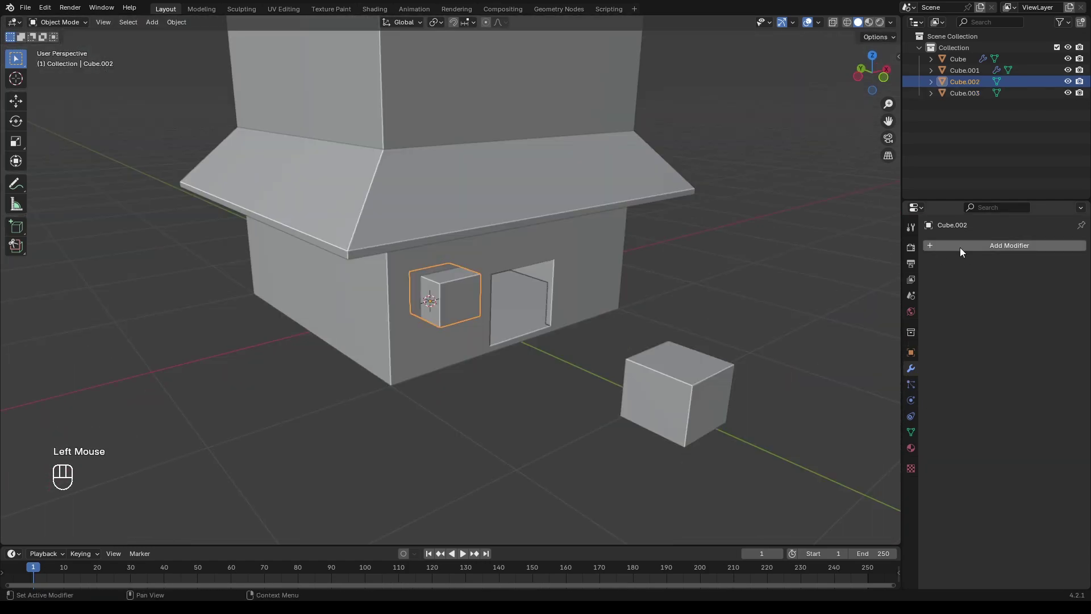
{"action": "left_click", "coordinate": [959, 247]}
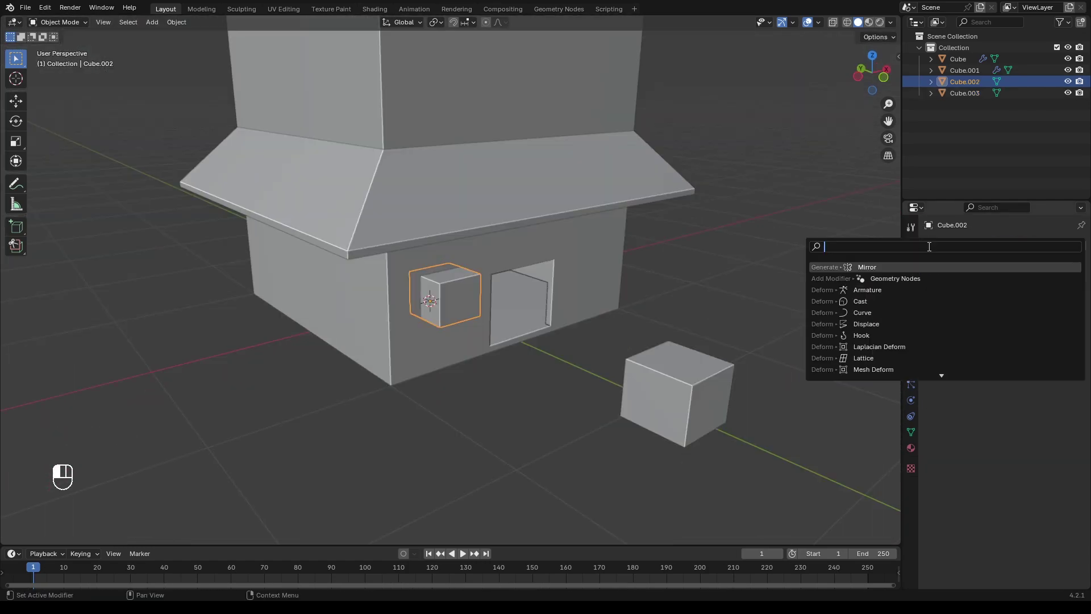
{"action": "left_click", "coordinate": [966, 250]}
{"action": "scroll", "coordinate": [503, 289], "scroll_direction": "up", "scroll_amount": 2}
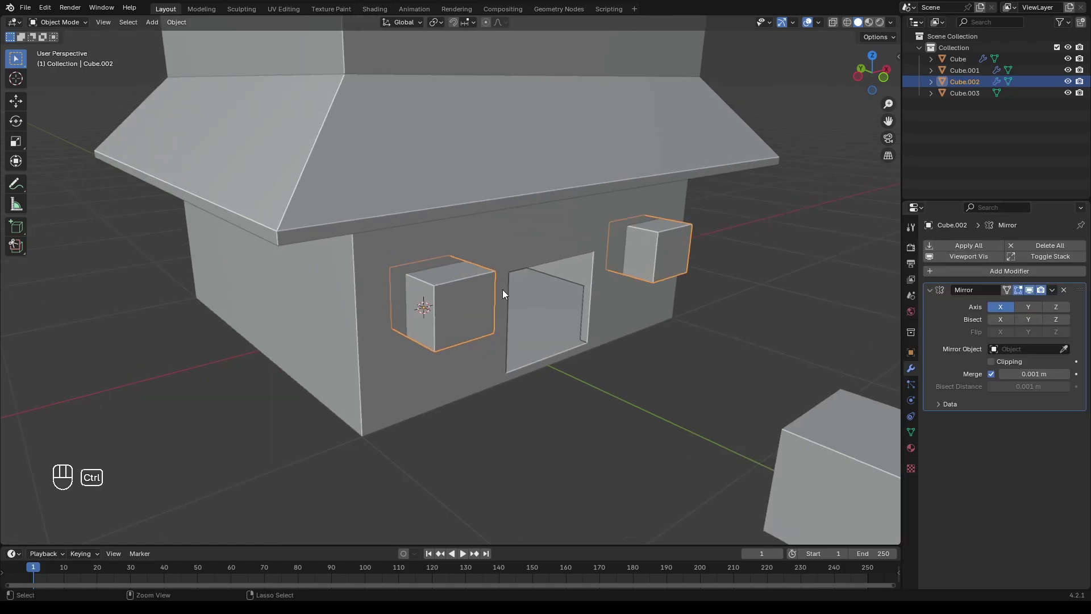
Step: Cut both window openings into the front wall with a Boolean Difference of the mirrored cubes from the building
{"action": "left_click", "coordinate": [465, 340]}
{"action": "left_click", "coordinate": [416, 380], "text": "shift"}
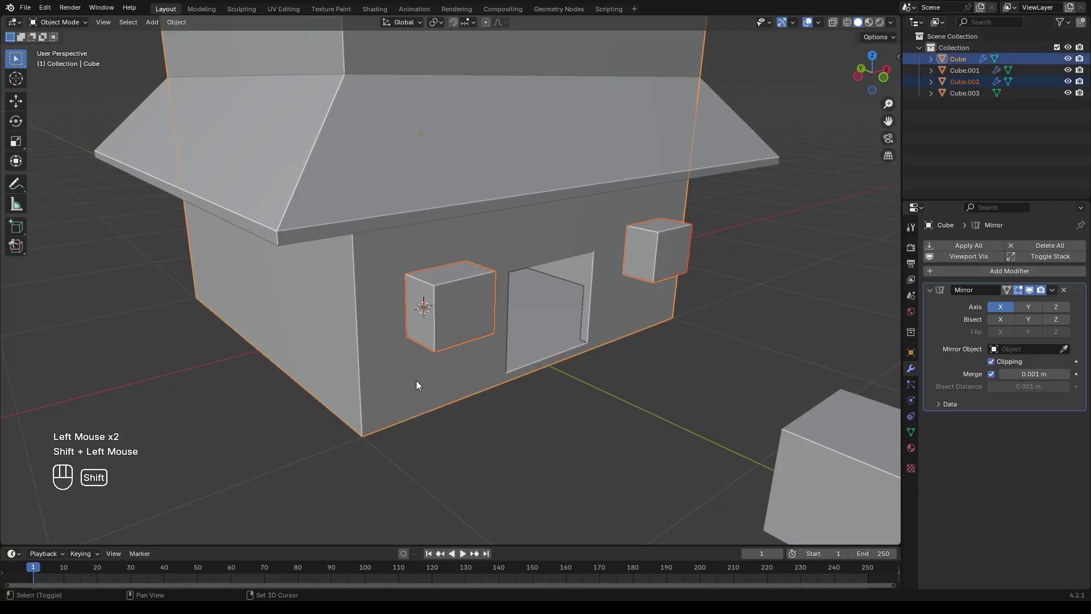
{"action": "key", "text": "ctrl+KP_Subtract"}
{"action": "middle_click_drag", "start_coordinate": [568, 449], "coordinate": [393, 379]}
{"action": "scroll", "coordinate": [457, 425], "scroll_direction": "up", "scroll_amount": 2}
{"action": "scroll", "coordinate": [393, 378], "scroll_direction": "down", "scroll_amount": 2}
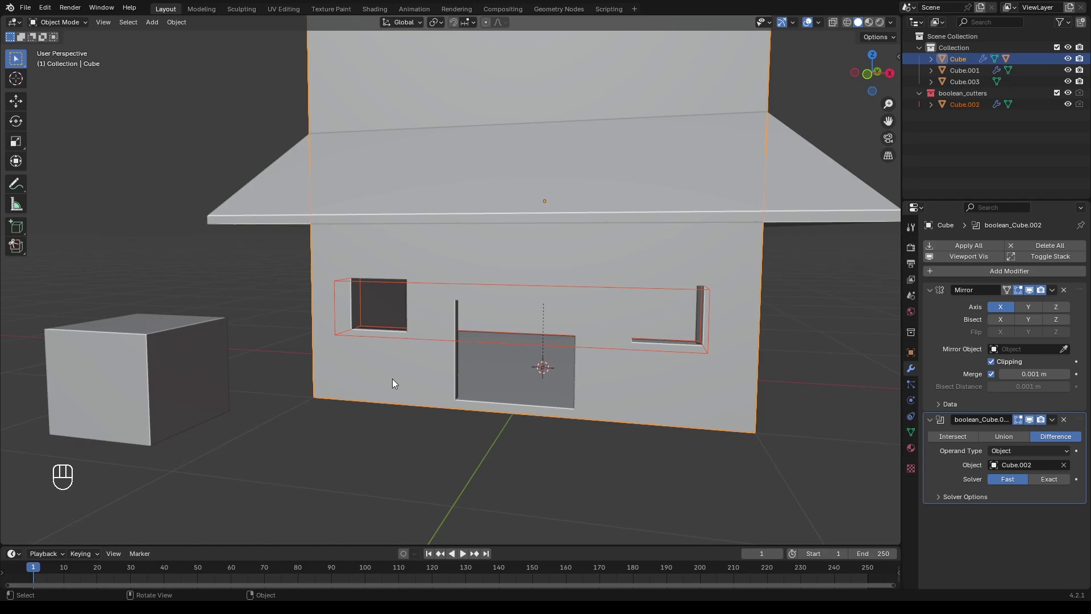
Step: Add a Mirror modifier on the X axis to the duplicated window cube in front of the building
{"action": "left_click", "coordinate": [252, 398]}
{"action": "left_click", "coordinate": [931, 249]}
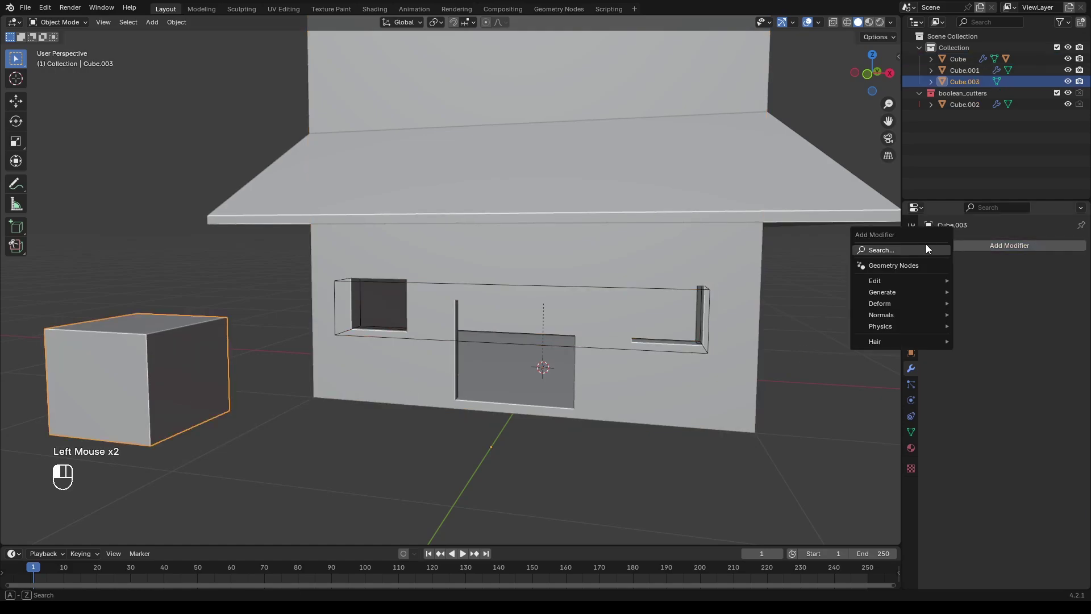
{"action": "left_click", "coordinate": [926, 248]}
{"action": "left_click", "coordinate": [904, 269]}
{"action": "left_click", "coordinate": [462, 443]}
{"action": "scroll", "coordinate": [446, 449], "scroll_direction": "down", "scroll_amount": 1}
{"action": "middle_click_drag", "start_coordinate": [439, 446], "coordinate": [459, 457]}
{"action": "middle_click_drag", "start_coordinate": [459, 457], "coordinate": [494, 392], "text": "shift"}
{"action": "scroll", "coordinate": [429, 440], "scroll_direction": "down", "scroll_amount": 1}
{"action": "left_click", "coordinate": [544, 369]}
{"action": "scroll", "coordinate": [572, 396], "scroll_direction": "up", "scroll_amount": 1}
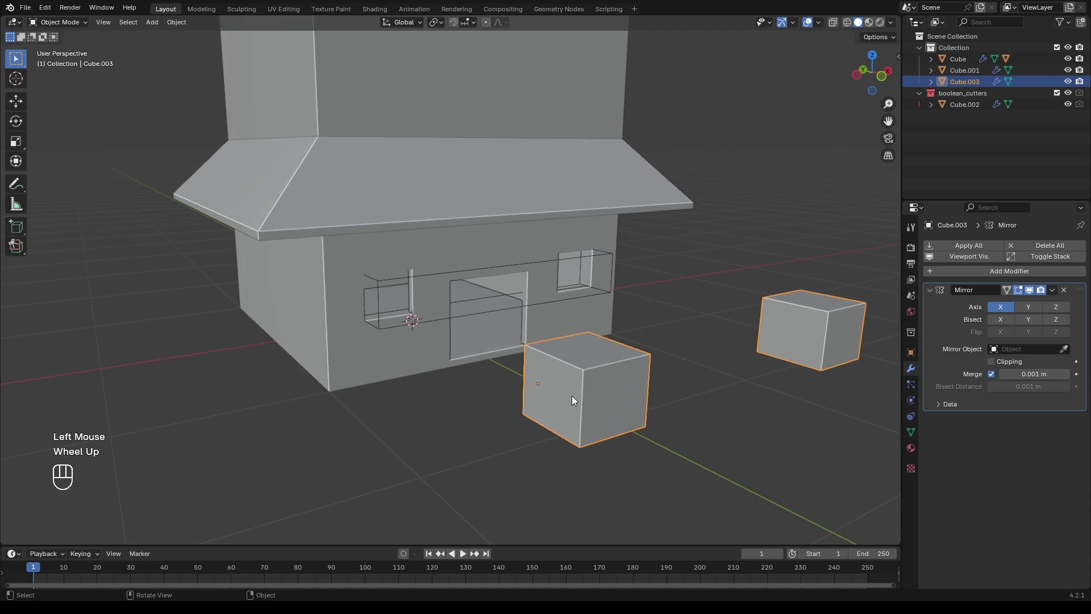
{"action": "middle_click_drag", "start_coordinate": [571, 395], "coordinate": [546, 381], "text": "shift"}
{"action": "scroll", "coordinate": [545, 381], "scroll_direction": "down", "scroll_amount": 1, "text": "shift"}
{"action": "mouse_move", "coordinate": [546, 381]}
{"action": "middle_mouse_down", "text": "shift"}
{"action": "mouse_move", "coordinate": [519, 367]}
{"action": "mouse_move", "coordinate": [552, 378]}
{"action": "middle_mouse_up", "text": "shift"}
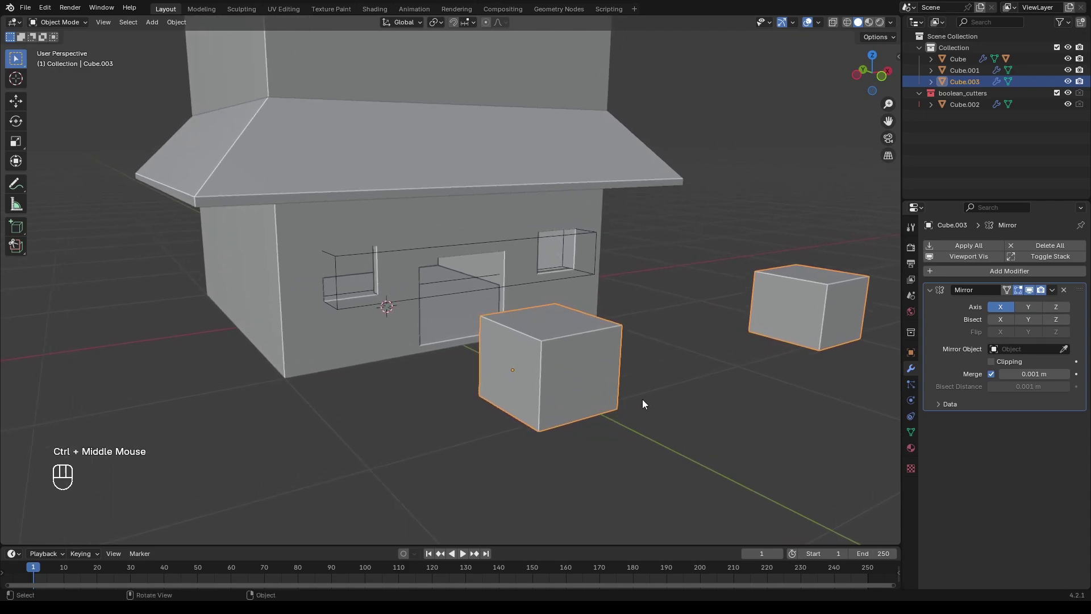
Step: Flatten the mirrored cube in Edit Mode along Y to a 0.1 scale, forming a thin upright slab
{"action": "key", "text": "Tab"}
{"action": "key", "text": "s"}
{"action": "key", "text": "y"}
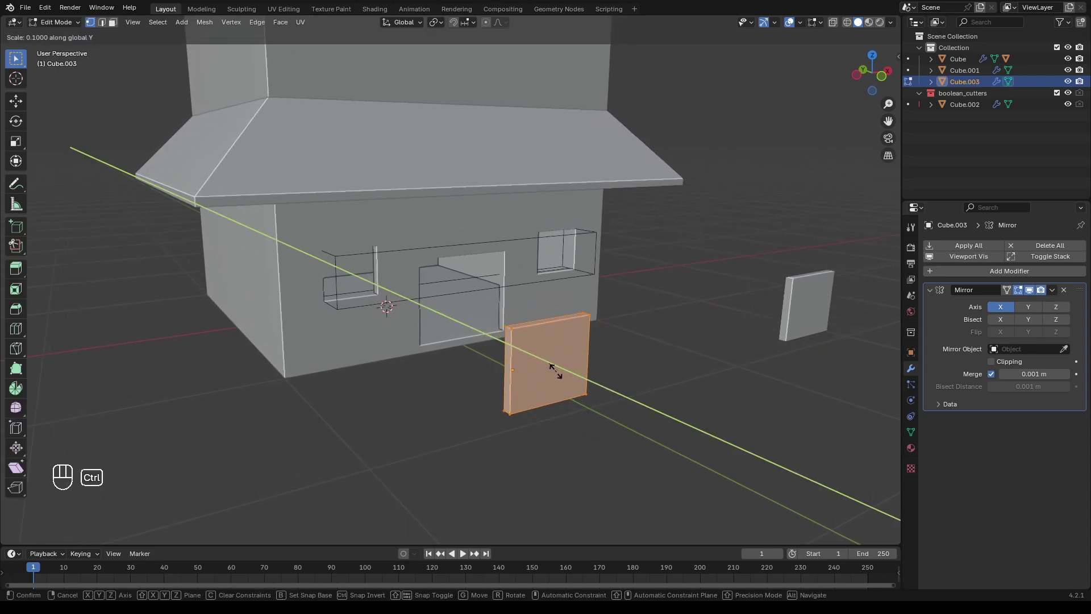
{"action": "left_click", "coordinate": [561, 375], "text": "ctrl"}
{"action": "key", "text": "Tab"}
{"action": "middle_click_drag", "start_coordinate": [605, 348], "coordinate": [556, 391], "text": "shift"}
{"action": "middle_click_drag", "start_coordinate": [556, 391], "coordinate": [536, 370], "text": "shift"}
{"action": "middle_click_drag", "start_coordinate": [535, 369], "coordinate": [702, 403]}
{"action": "key", "text": "Tab"}
{"action": "scroll", "coordinate": [703, 403], "scroll_direction": "down", "scroll_amount": 1, "text": "ctrl"}
{"action": "key", "text": "s"}
{"action": "key", "text": "y"}
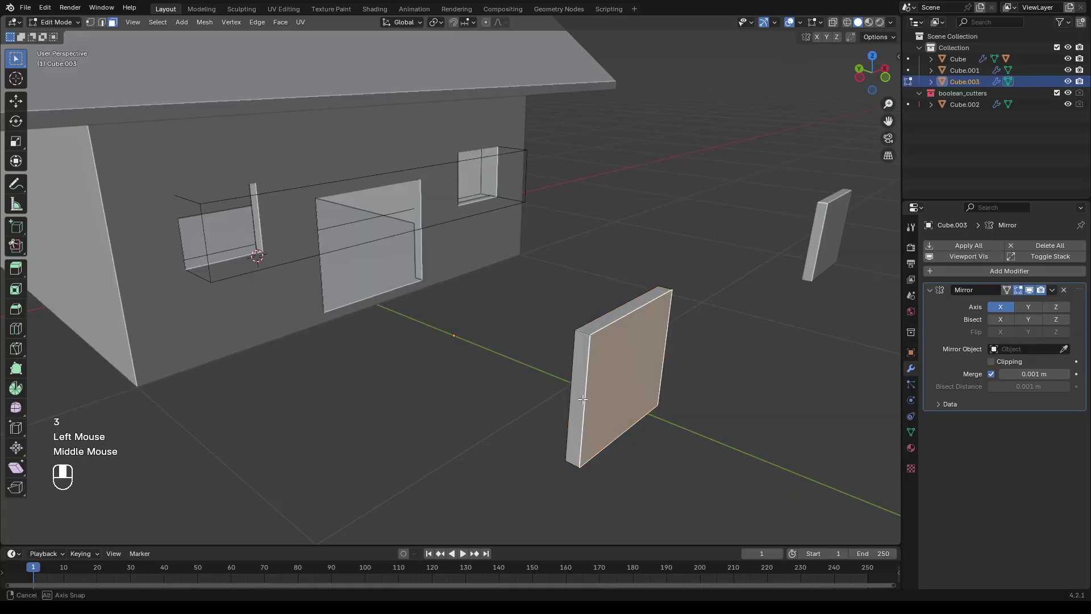
Step: Delete the large front and back faces of the slab, leaving an open rectangular frame
{"action": "middle_click_drag", "start_coordinate": [591, 392], "coordinate": [653, 406]}
{"action": "middle_click_drag", "start_coordinate": [557, 419], "coordinate": [426, 431], "text": "shift"}
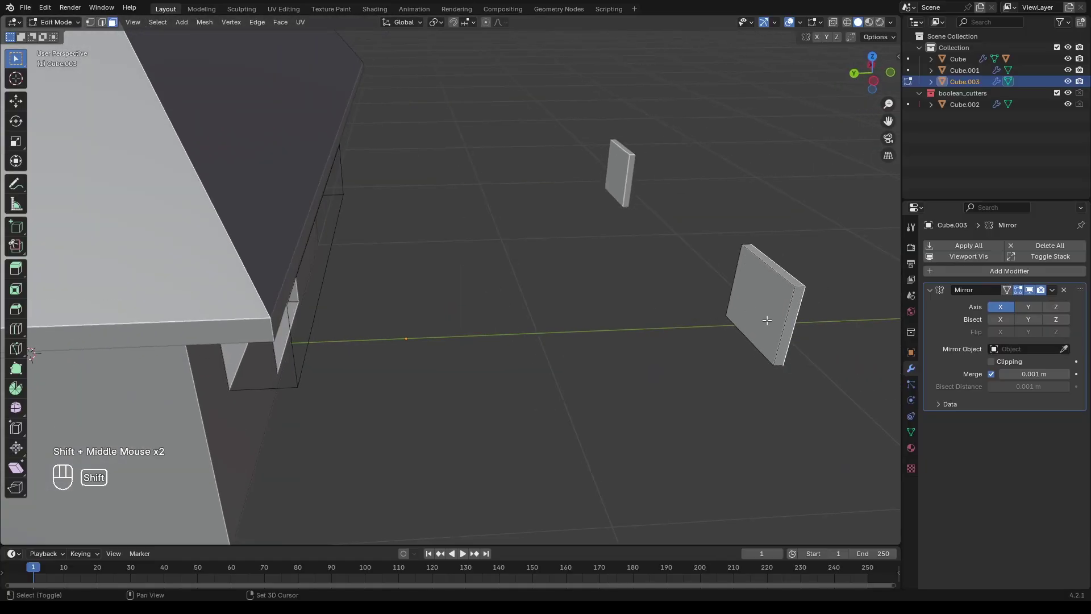
{"action": "left_click", "coordinate": [767, 319], "text": "shift"}
{"action": "key", "text": "KP_Decimal"}
{"action": "middle_click_drag", "start_coordinate": [783, 355], "coordinate": [705, 341]}
{"action": "scroll", "coordinate": [705, 341], "scroll_direction": "down", "scroll_amount": 2}
{"action": "middle_click_drag", "start_coordinate": [705, 341], "coordinate": [583, 411]}
{"action": "scroll", "coordinate": [657, 329], "scroll_direction": "down", "scroll_amount": 2}
{"action": "key", "text": "x"}
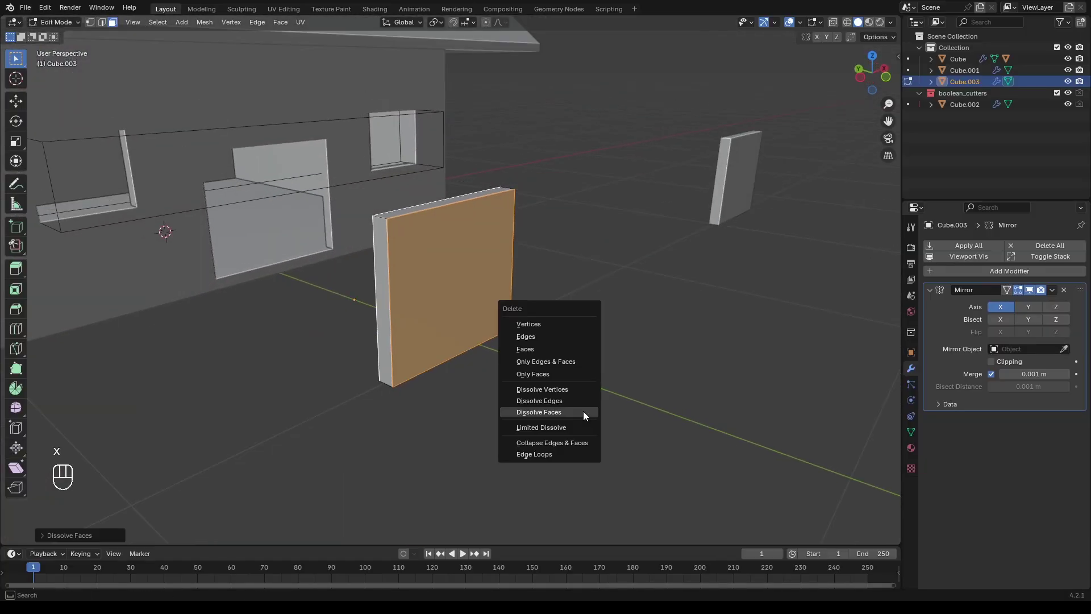
{"action": "left_click", "coordinate": [549, 346]}
{"action": "middle_click_drag", "start_coordinate": [548, 346], "coordinate": [593, 360]}
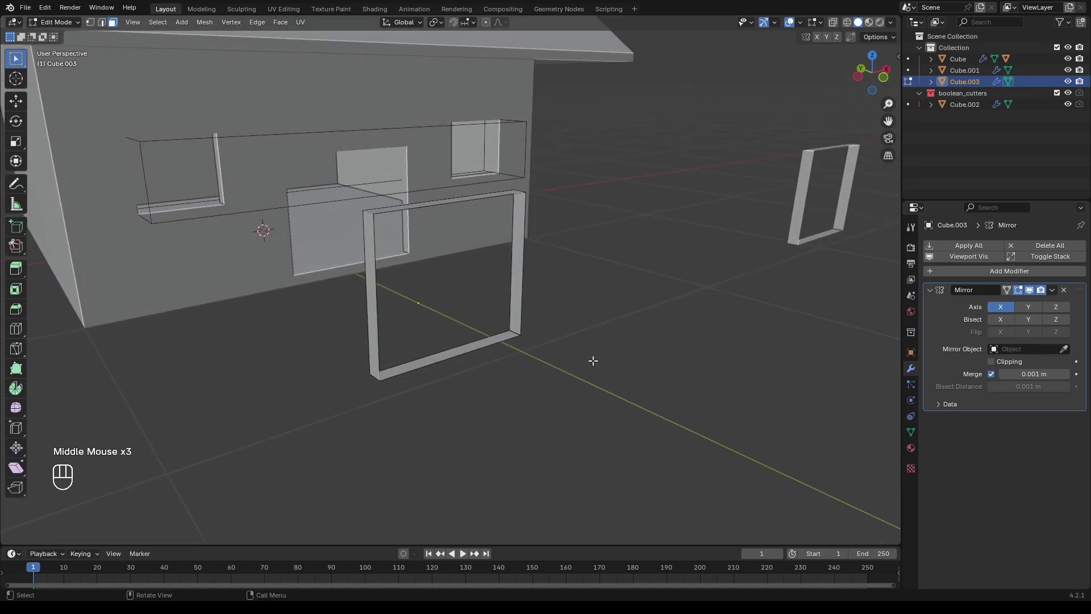
Step: Scale the whole window frame along Y to about half its depth
{"action": "key", "text": "a"}
{"action": "key", "text": "KP_Decimal"}
{"action": "key", "text": "s"}
{"action": "key", "text": "x"}
{"action": "key", "text": "y"}
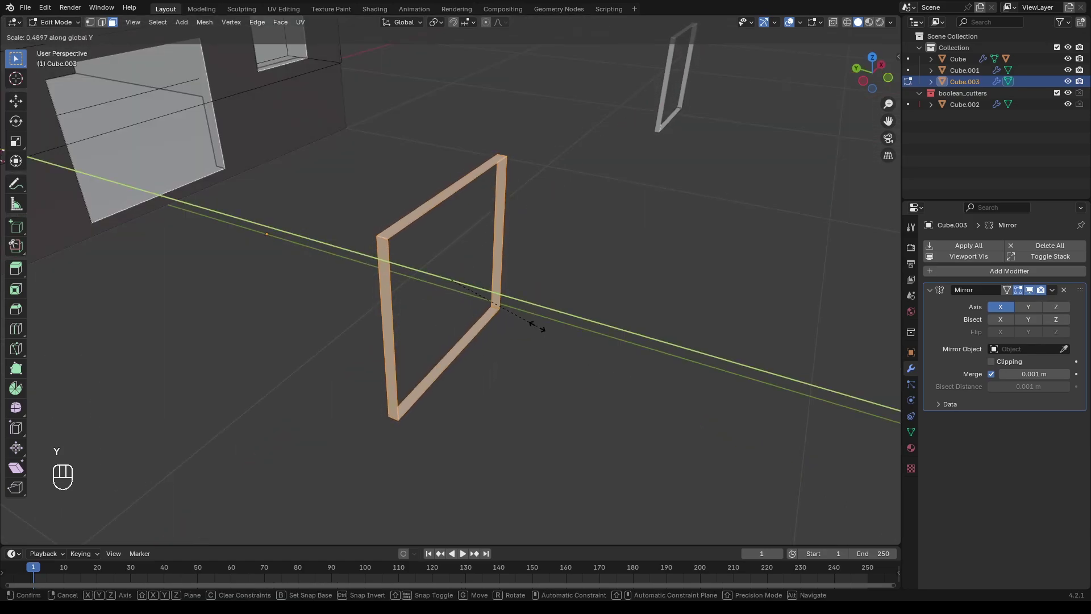
{"action": "left_click", "coordinate": [543, 330]}
{"action": "middle_click_drag", "start_coordinate": [548, 333], "coordinate": [594, 346]}
Step: Extrude the frame's faces outward along their normals by about 0.1 m
{"action": "key", "text": "3"}
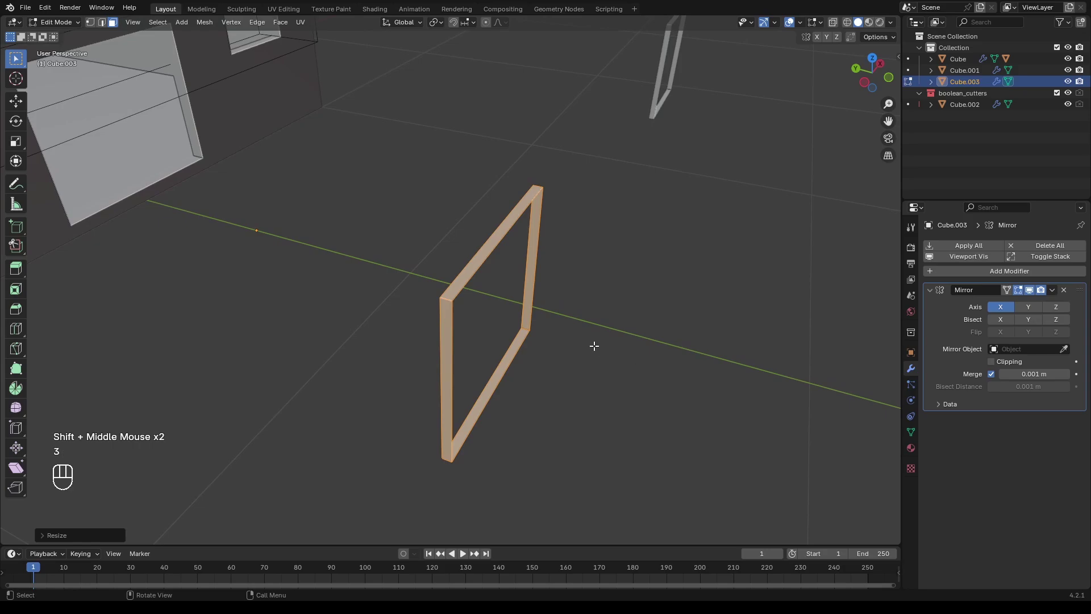
{"action": "right_click", "coordinate": [594, 346]}
{"action": "left_click", "coordinate": [574, 360]}
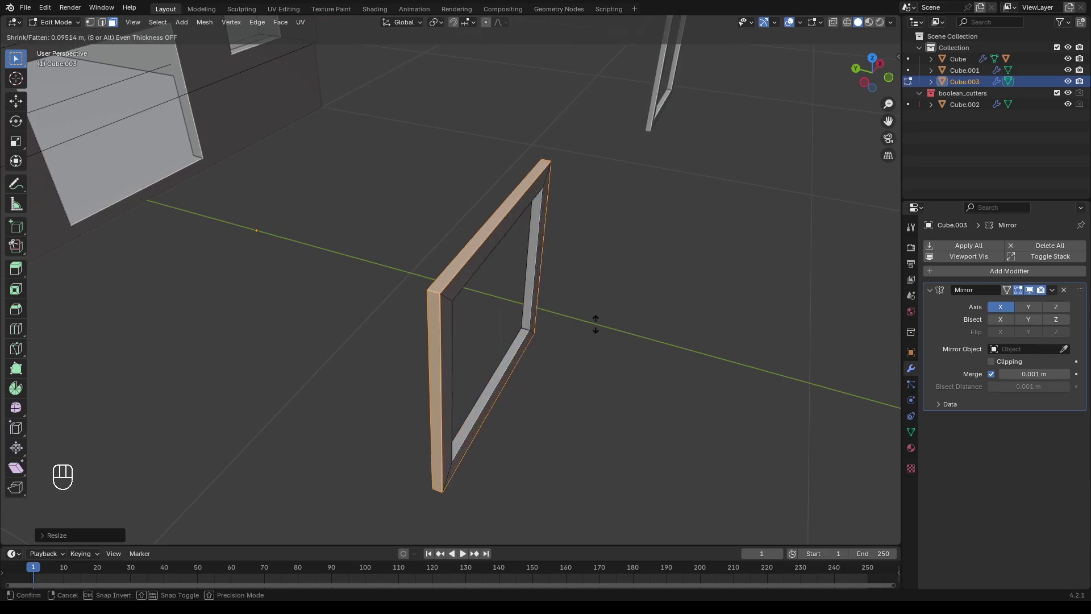
{"action": "left_click", "coordinate": [580, 310]}
{"action": "scroll", "coordinate": [574, 324], "scroll_direction": "down", "scroll_amount": 2}
{"action": "scroll", "coordinate": [550, 389], "scroll_direction": "down", "scroll_amount": 1, "text": "ctrl"}
{"action": "middle_click_drag", "start_coordinate": [572, 335], "coordinate": [548, 417], "text": "ctrl"}
Step: Move the window frame object along Y up to the window opening in the front wall
{"action": "key", "text": "Tab"}
{"action": "scroll", "coordinate": [549, 392], "scroll_direction": "down", "scroll_amount": 2}
{"action": "key", "text": "g"}
{"action": "key", "text": "y"}
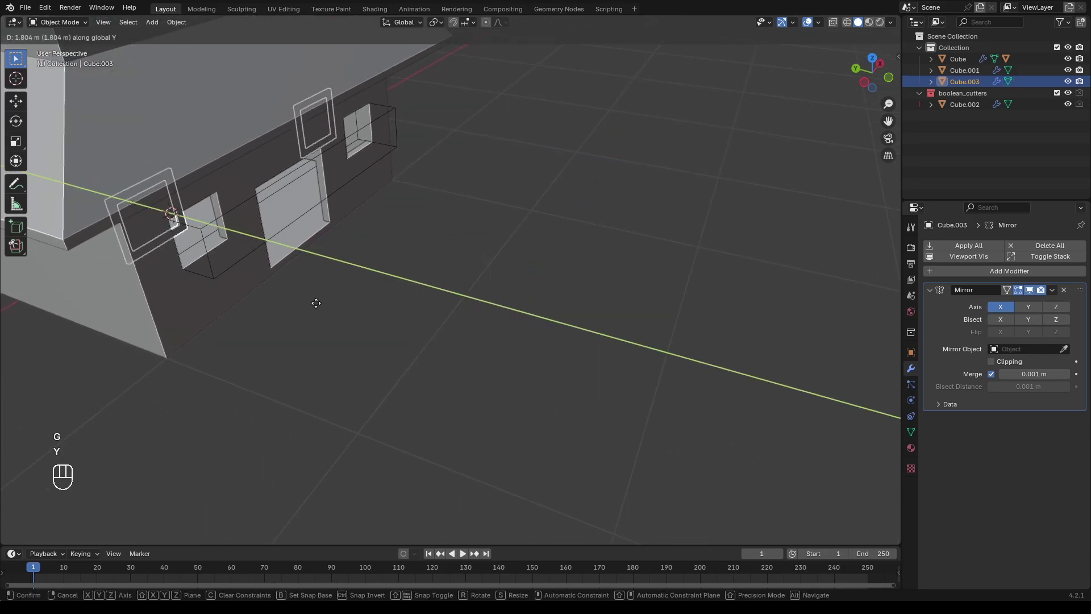
{"action": "left_click", "coordinate": [348, 369], "text": "shift"}
{"action": "middle_click_drag", "start_coordinate": [347, 367], "coordinate": [364, 352], "text": "shift"}
{"action": "scroll", "coordinate": [341, 347], "scroll_direction": "up", "scroll_amount": 3}
{"action": "middle_click_drag", "start_coordinate": [330, 341], "coordinate": [295, 262]}
{"action": "middle_click_drag", "start_coordinate": [295, 261], "coordinate": [335, 256], "text": "shift"}
{"action": "scroll", "coordinate": [341, 250], "scroll_direction": "up", "scroll_amount": 4}
Step: Set the snap target to Face and snap the frame's geometry along Y against the front wall
{"action": "left_click", "coordinate": [468, 22]}
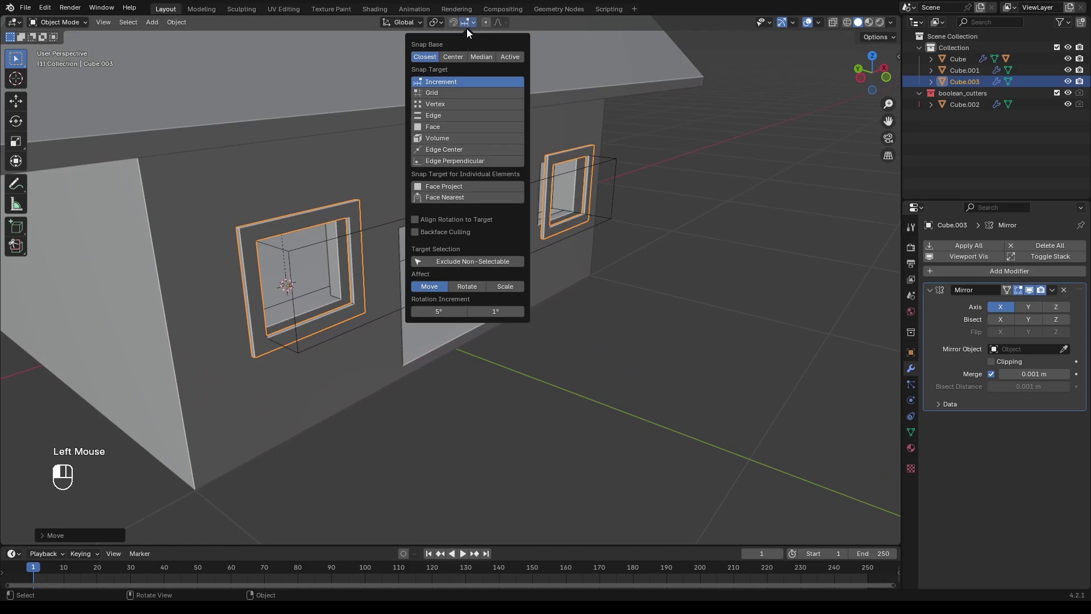
{"action": "left_click", "coordinate": [447, 127]}
{"action": "key", "text": "KP_Decimal"}
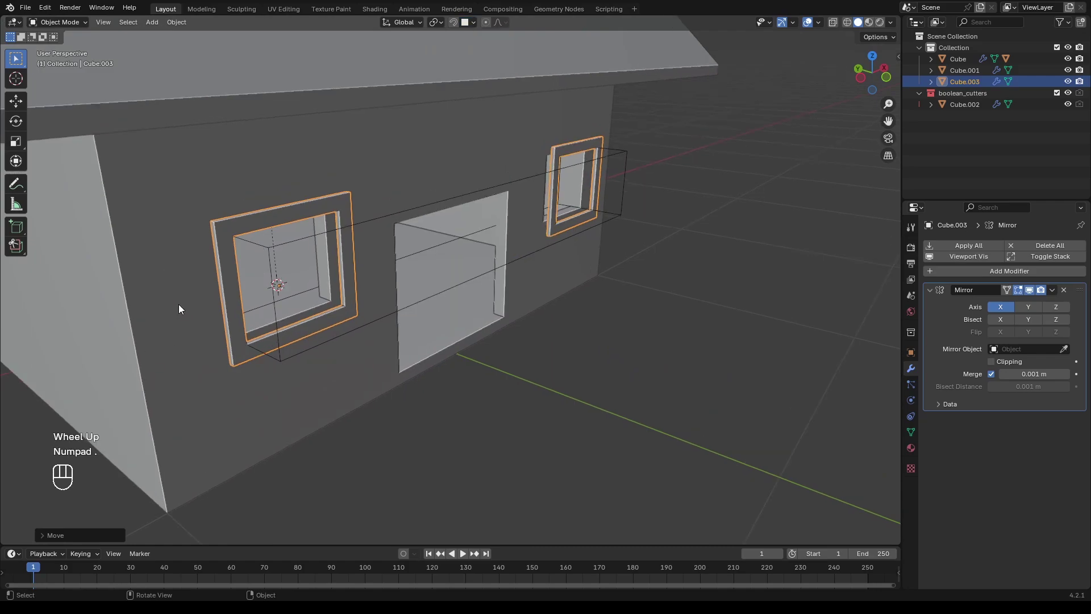
{"action": "scroll", "coordinate": [289, 271], "scroll_direction": "up", "scroll_amount": 2}
{"action": "middle_click_drag", "start_coordinate": [178, 305], "coordinate": [404, 267]}
{"action": "key", "text": "Tab"}
{"action": "left_click", "coordinate": [500, 329]}
{"action": "scroll", "coordinate": [462, 324], "scroll_direction": "down", "scroll_amount": 4}
{"action": "scroll", "coordinate": [319, 261], "scroll_direction": "up", "scroll_amount": 2}
{"action": "scroll", "coordinate": [384, 259], "scroll_direction": "down", "scroll_amount": 1, "text": "shift"}
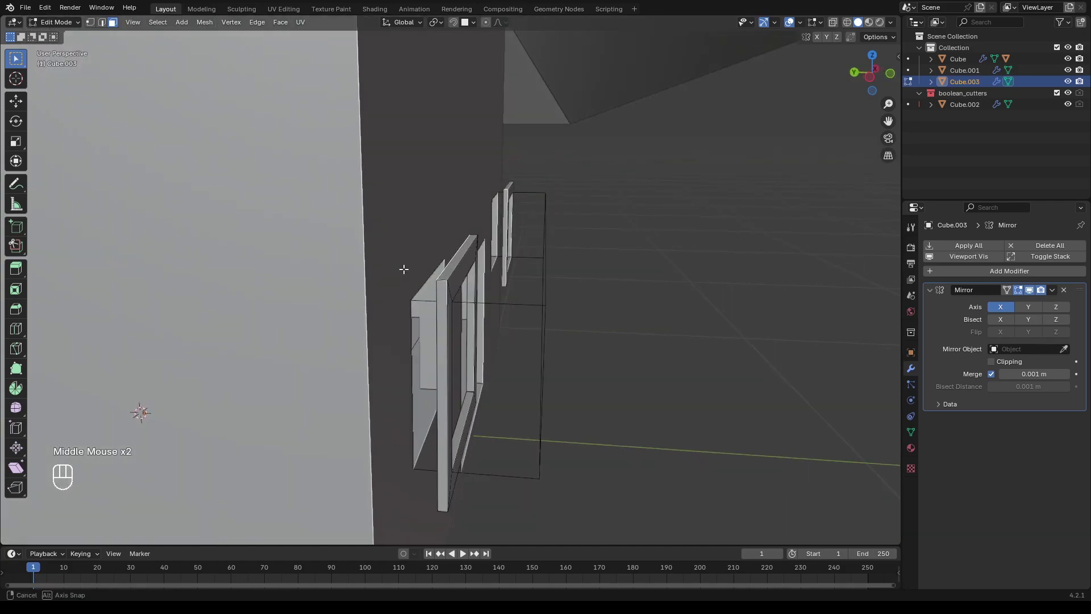
{"action": "key", "text": "l"}
{"action": "mouse_move", "coordinate": [474, 308]}
{"action": "middle_mouse_down"}
{"action": "mouse_move", "coordinate": [488, 312]}
{"action": "mouse_move", "coordinate": [453, 305]}
{"action": "middle_mouse_up"}
{"action": "key", "text": "g"}
{"action": "key", "text": "y"}
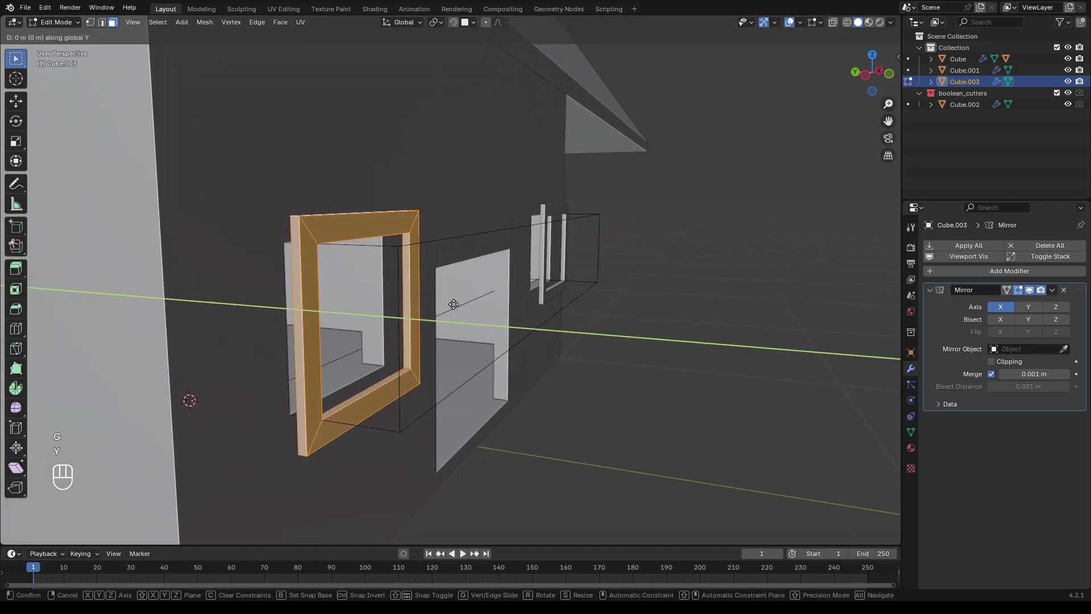
{"action": "left_click", "coordinate": [402, 196], "text": "ctrl"}
{"action": "scroll", "coordinate": [410, 216], "scroll_direction": "down", "scroll_amount": 2}
{"action": "middle_click_drag", "start_coordinate": [477, 250], "coordinate": [350, 271]}
{"action": "scroll", "coordinate": [382, 261], "scroll_direction": "down", "scroll_amount": 3}
{"action": "scroll", "coordinate": [396, 270], "scroll_direction": "up", "scroll_amount": 1}
{"action": "scroll", "coordinate": [396, 270], "scroll_direction": "up", "scroll_amount": 2}
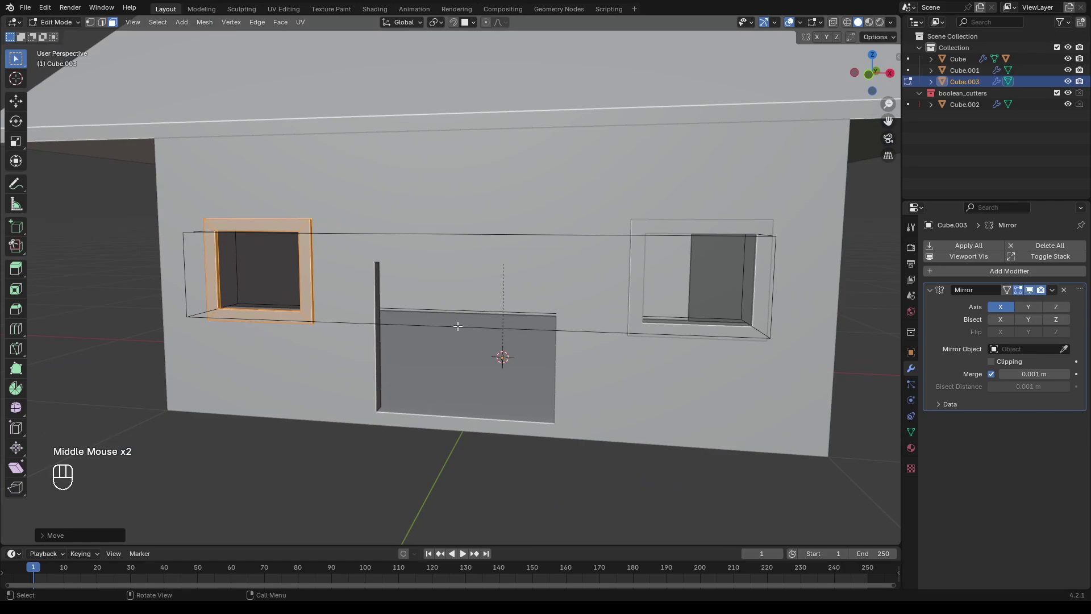
Step: Examine in Object Mode how the window frame sits around its opening in the front wall
{"action": "key", "text": "Tab"}
{"action": "scroll", "coordinate": [458, 326], "scroll_direction": "down", "scroll_amount": 2}
{"action": "middle_click_drag", "start_coordinate": [458, 325], "coordinate": [439, 325]}
{"action": "scroll", "coordinate": [260, 344], "scroll_direction": "up", "scroll_amount": 3}
{"action": "middle_click_drag", "start_coordinate": [261, 343], "coordinate": [329, 316], "text": "shift"}
{"action": "middle_click_drag", "start_coordinate": [330, 315], "coordinate": [352, 286]}
{"action": "scroll", "coordinate": [375, 239], "scroll_direction": "up", "scroll_amount": 1}
{"action": "scroll", "coordinate": [384, 218], "scroll_direction": "up", "scroll_amount": 1, "text": "shift"}
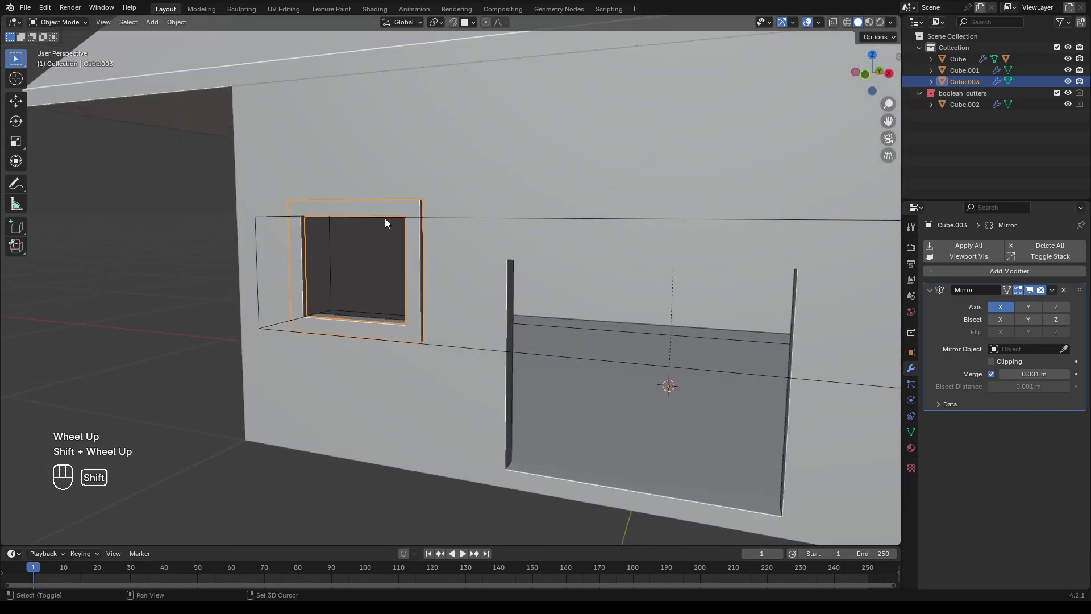
{"action": "middle_click_drag", "start_coordinate": [384, 218], "coordinate": [416, 262], "text": "shift"}
{"action": "scroll", "coordinate": [340, 309], "scroll_direction": "up", "scroll_amount": 3}
{"action": "middle_click_drag", "start_coordinate": [316, 337], "coordinate": [671, 269], "text": "shift"}
{"action": "scroll", "coordinate": [597, 231], "scroll_direction": "up", "scroll_amount": 3}
Step: Bevel the four outer corner edges of the window frame by about 0.05 m
{"action": "key", "text": "Tab"}
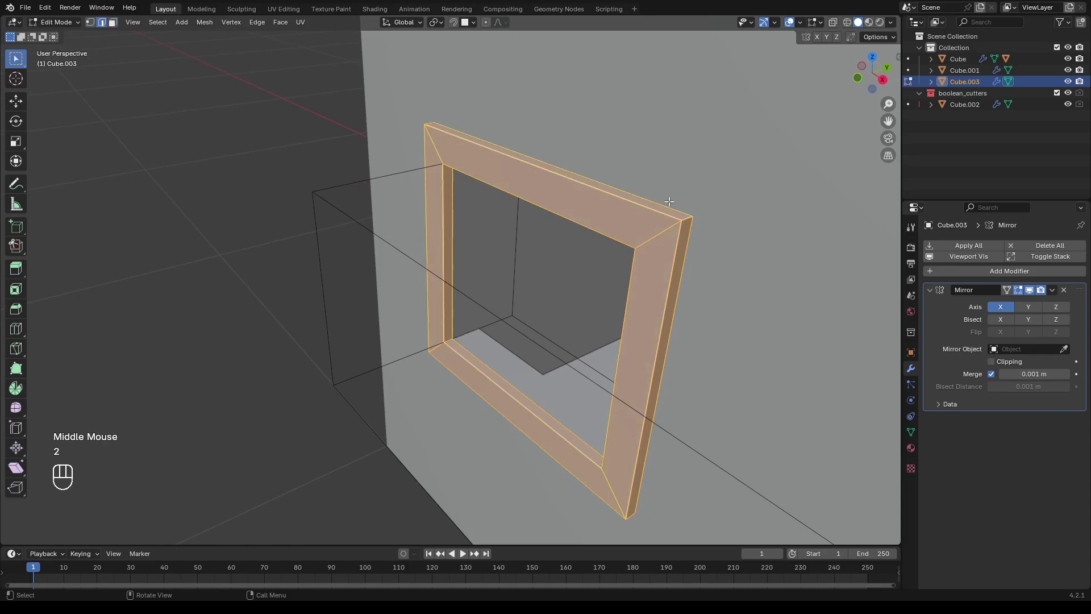
{"action": "left_click", "coordinate": [683, 219]}
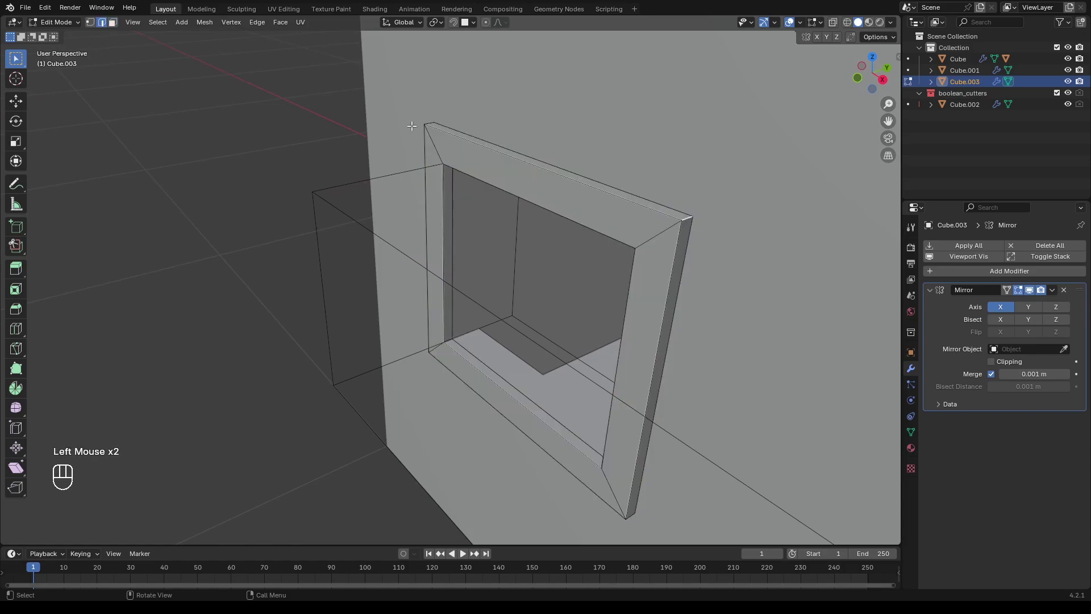
{"action": "middle_click_drag", "start_coordinate": [668, 312], "coordinate": [430, 80]}
{"action": "middle_click_drag", "start_coordinate": [457, 360], "coordinate": [569, 341]}
{"action": "scroll", "coordinate": [511, 341], "scroll_direction": "down", "scroll_amount": 1, "text": "shift"}
{"action": "middle_click_drag", "start_coordinate": [511, 341], "coordinate": [431, 324], "text": "shift"}
{"action": "scroll", "coordinate": [409, 318], "scroll_direction": "up", "scroll_amount": 1, "text": "shift"}
{"action": "scroll", "coordinate": [409, 318], "scroll_direction": "down", "scroll_amount": 1, "text": "shift"}
{"action": "middle_click_drag", "start_coordinate": [364, 319], "coordinate": [425, 284]}
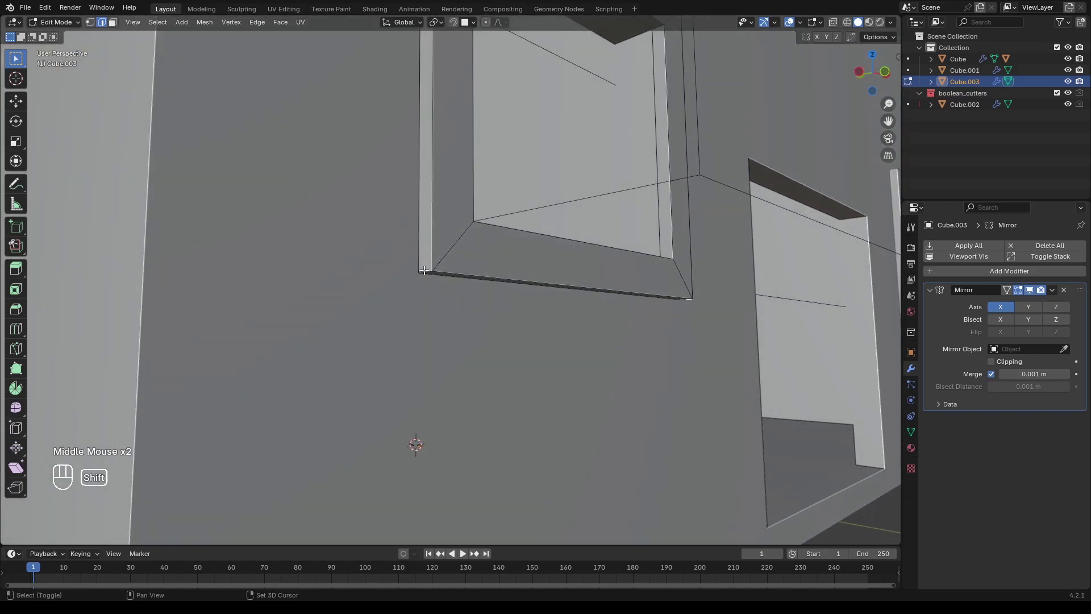
{"action": "scroll", "coordinate": [565, 265], "scroll_direction": "down", "scroll_amount": 3}
{"action": "middle_click_drag", "start_coordinate": [611, 244], "coordinate": [554, 250]}
{"action": "scroll", "coordinate": [554, 250], "scroll_direction": "down", "scroll_amount": 1}
{"action": "middle_click_drag", "start_coordinate": [554, 250], "coordinate": [565, 226], "text": "shift"}
{"action": "middle_click_drag", "start_coordinate": [565, 226], "coordinate": [567, 211], "text": "ctrl"}
{"action": "key", "text": "ctrl+b"}
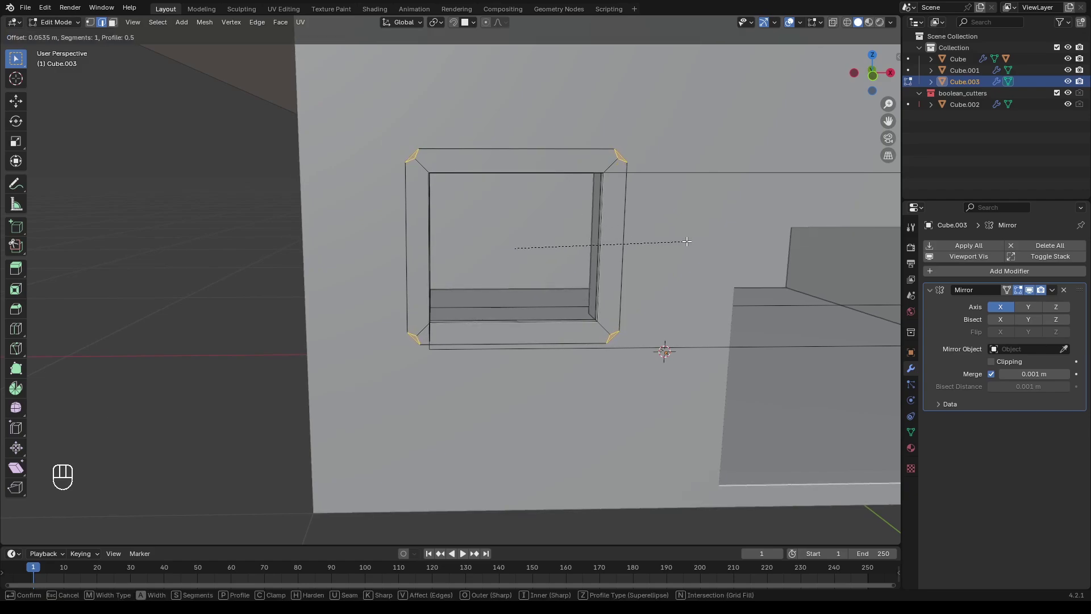
{"action": "left_click", "coordinate": [685, 241]}
{"action": "middle_click_drag", "start_coordinate": [563, 243], "coordinate": [611, 267]}
{"action": "scroll", "coordinate": [471, 177], "scroll_direction": "up", "scroll_amount": 2}
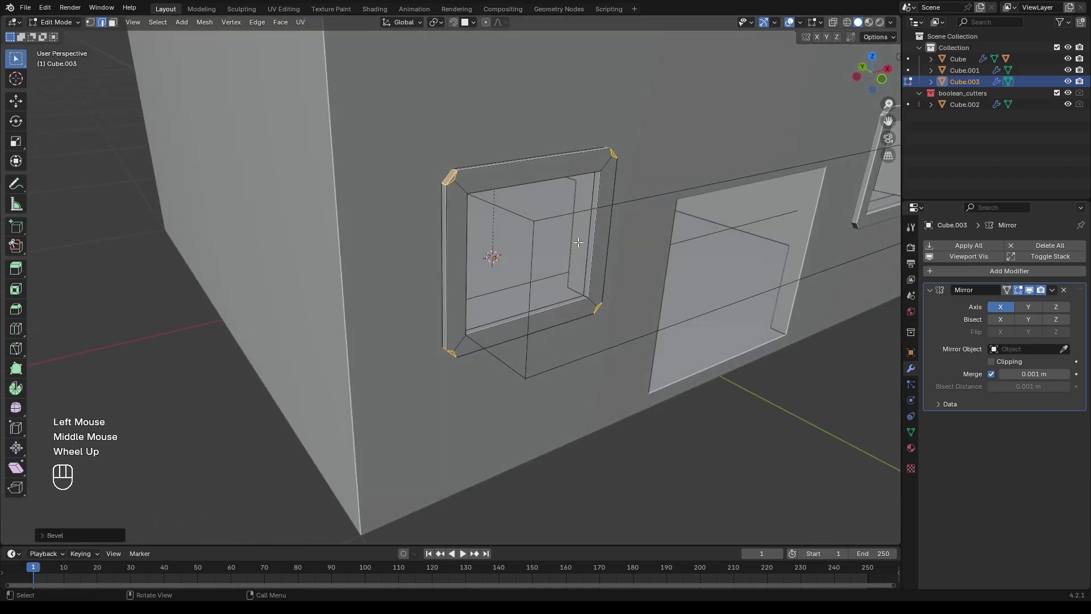
Step: Round the outer corners by widening the bevel to about 0.09 m and using more than five segments
{"action": "middle_click_drag", "start_coordinate": [472, 177], "coordinate": [494, 206], "text": "shift"}
{"action": "scroll", "coordinate": [485, 208], "scroll_direction": "up", "scroll_amount": 2}
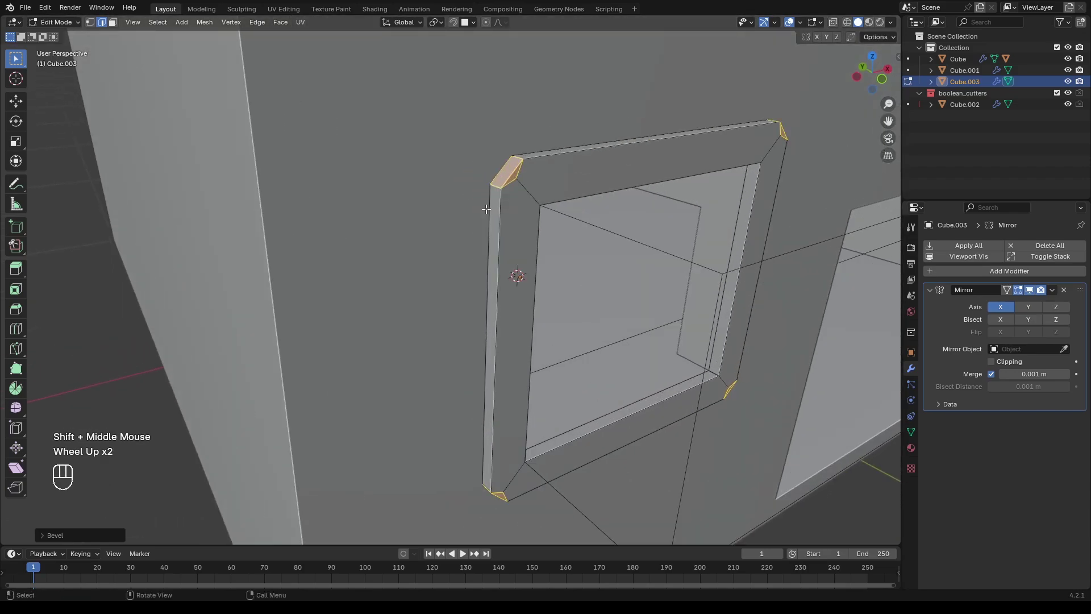
{"action": "left_click", "coordinate": [78, 530]}
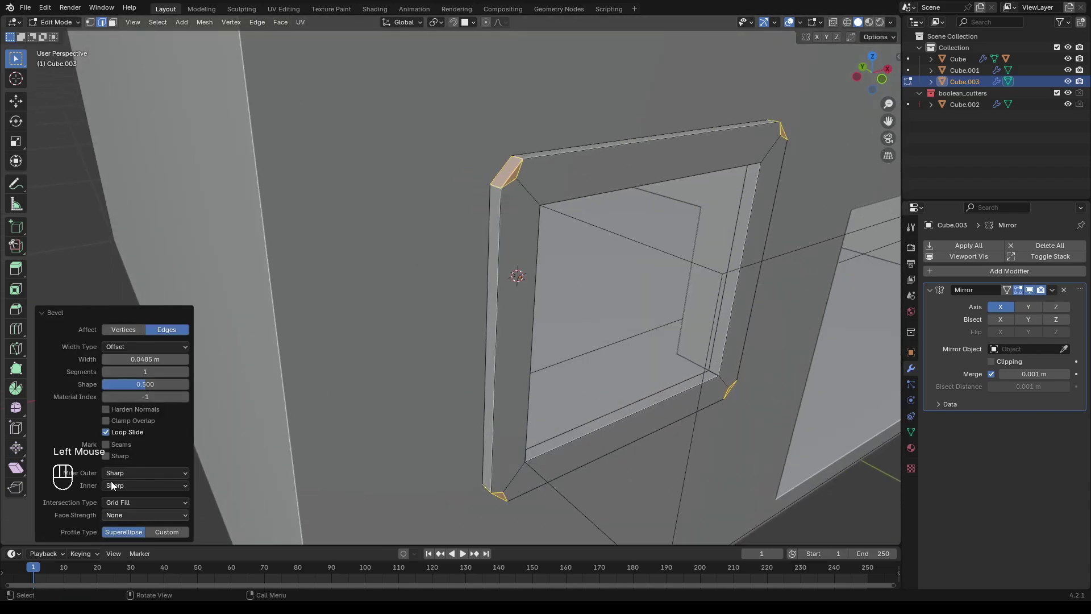
{"action": "left_click", "coordinate": [185, 371]}
{"action": "left_click", "coordinate": [186, 371]}
{"action": "left_click", "coordinate": [185, 371]}
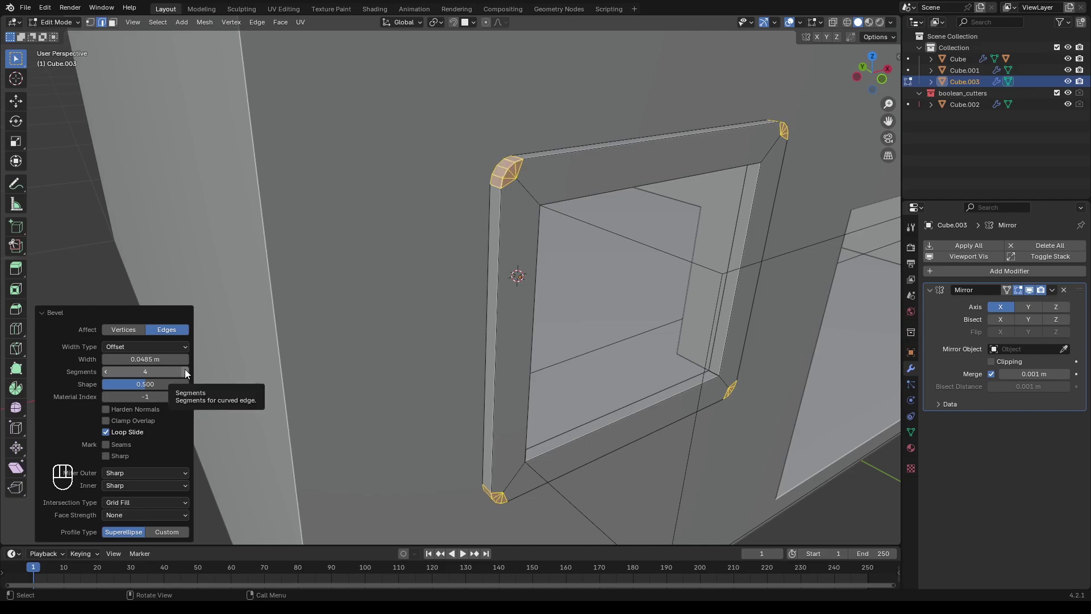
{"action": "left_click", "coordinate": [185, 371]}
{"action": "left_click_drag", "start_coordinate": [145, 360], "coordinate": [152, 360], "text": "shift"}
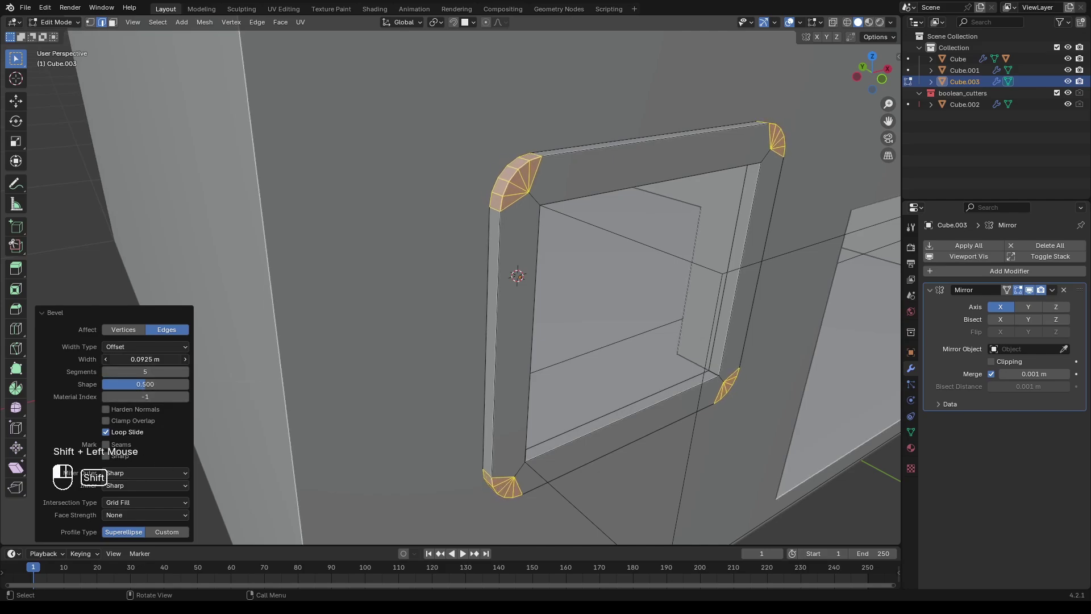
{"action": "left_click", "coordinate": [185, 370]}
Step: Bevel the four inner corner edges of the window frame into small rounded corners
{"action": "middle_click_drag", "start_coordinate": [694, 398], "coordinate": [653, 415]}
{"action": "left_click", "coordinate": [740, 401]}
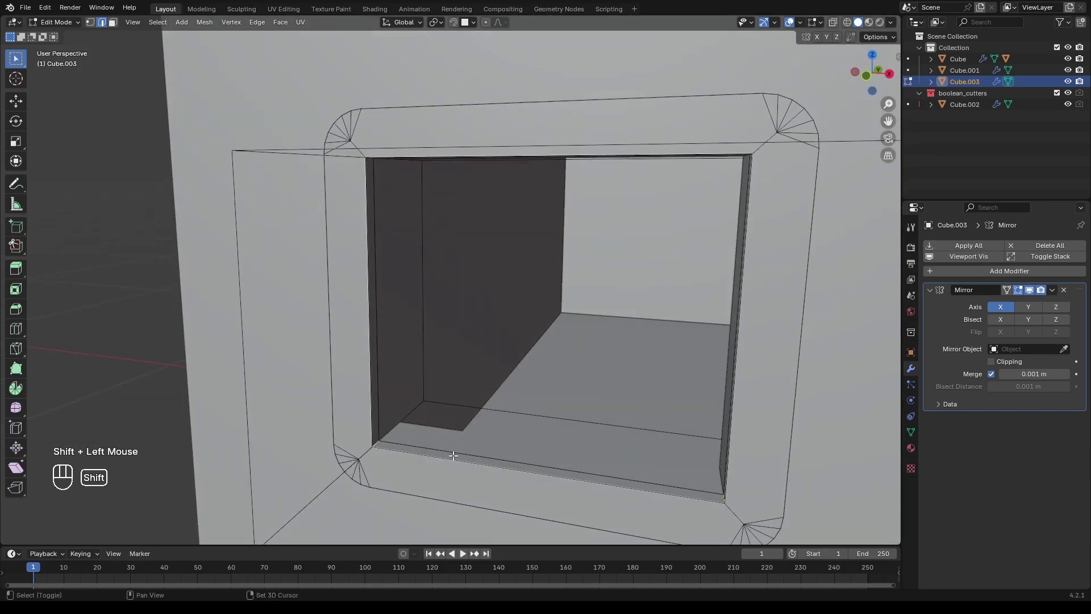
{"action": "middle_click_drag", "start_coordinate": [454, 456], "coordinate": [404, 375]}
{"action": "left_click", "coordinate": [335, 126], "text": "shift"}
{"action": "middle_click_drag", "start_coordinate": [318, 221], "coordinate": [420, 227]}
{"action": "middle_click_drag", "start_coordinate": [421, 227], "coordinate": [528, 216], "text": "shift"}
{"action": "left_click", "coordinate": [659, 179], "text": "shift"}
{"action": "middle_click_drag", "start_coordinate": [642, 216], "coordinate": [596, 318]}
{"action": "middle_click_drag", "start_coordinate": [597, 318], "coordinate": [518, 434], "text": "shift"}
{"action": "key", "text": "alt+z"}
{"action": "key", "text": "alt+z"}
{"action": "middle_click_drag", "start_coordinate": [517, 434], "coordinate": [559, 361], "text": "shift"}
{"action": "key", "text": "ctrl+b"}
{"action": "middle_click_drag", "start_coordinate": [559, 361], "coordinate": [612, 371]}
{"action": "left_click", "coordinate": [591, 398], "text": "shift"}
Step: Apply Shade Auto Smooth with a 30° angle to the window frame in Object Mode
{"action": "scroll", "coordinate": [591, 399], "scroll_direction": "down", "scroll_amount": 2}
{"action": "key", "text": "Tab"}
{"action": "scroll", "coordinate": [589, 368], "scroll_direction": "down", "scroll_amount": 1}
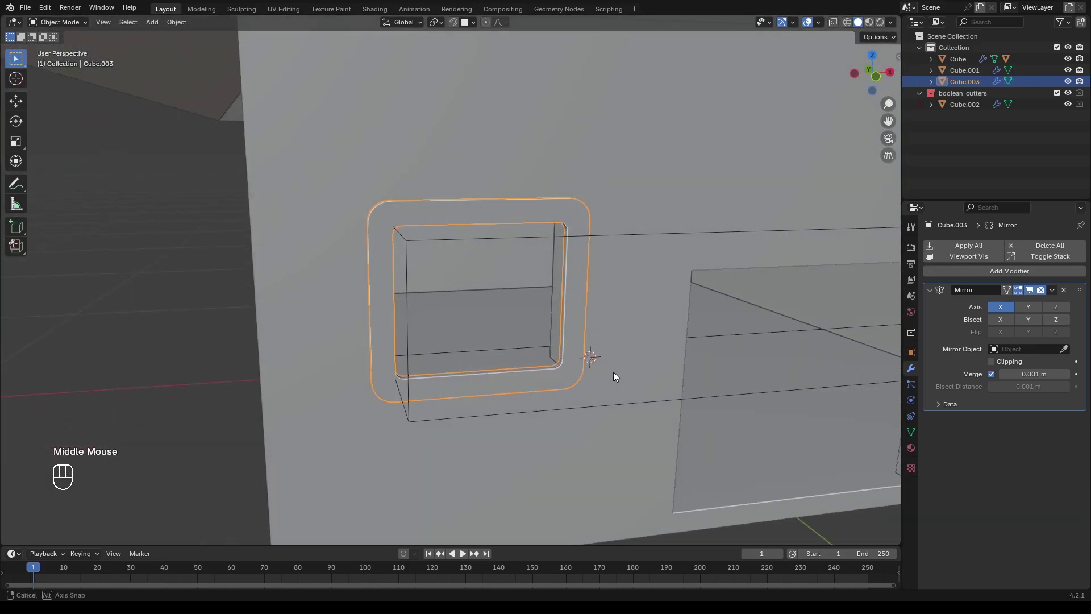
{"action": "scroll", "coordinate": [602, 358], "scroll_direction": "up", "scroll_amount": 2}
{"action": "scroll", "coordinate": [598, 348], "scroll_direction": "up", "scroll_amount": 1}
{"action": "left_click", "coordinate": [641, 296]}
{"action": "right_click", "coordinate": [643, 295]}
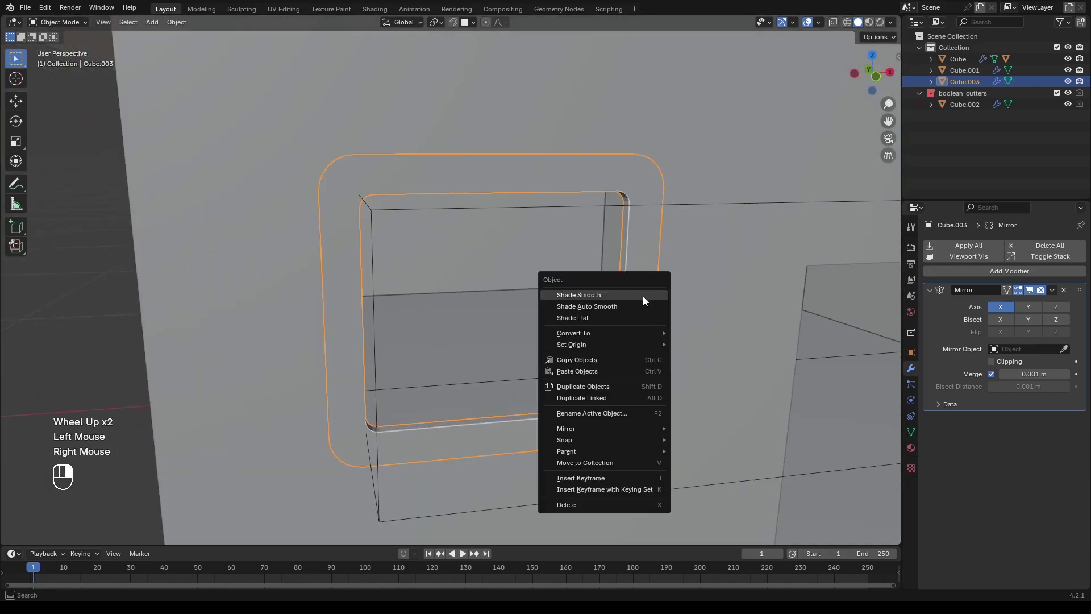
{"action": "left_click", "coordinate": [640, 309]}
{"action": "scroll", "coordinate": [505, 312], "scroll_direction": "down", "scroll_amount": 2}
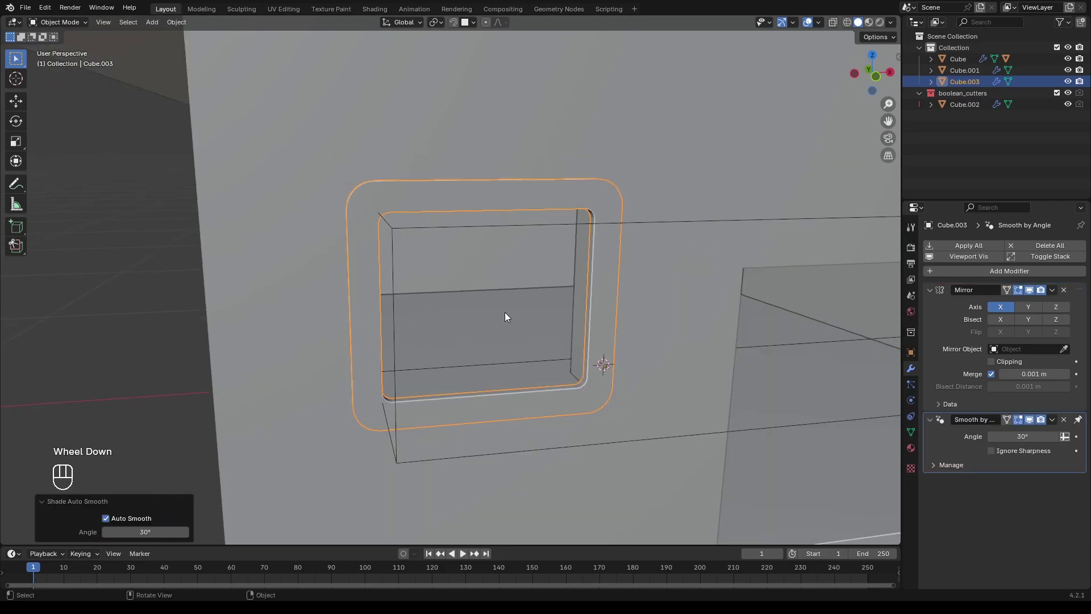
{"action": "middle_click_drag", "start_coordinate": [505, 312], "coordinate": [542, 316]}
{"action": "scroll", "coordinate": [534, 318], "scroll_direction": "down", "scroll_amount": 4}
Step: Add a new 2 m cube at the world origin, inside the building
{"action": "left_click", "coordinate": [719, 418]}
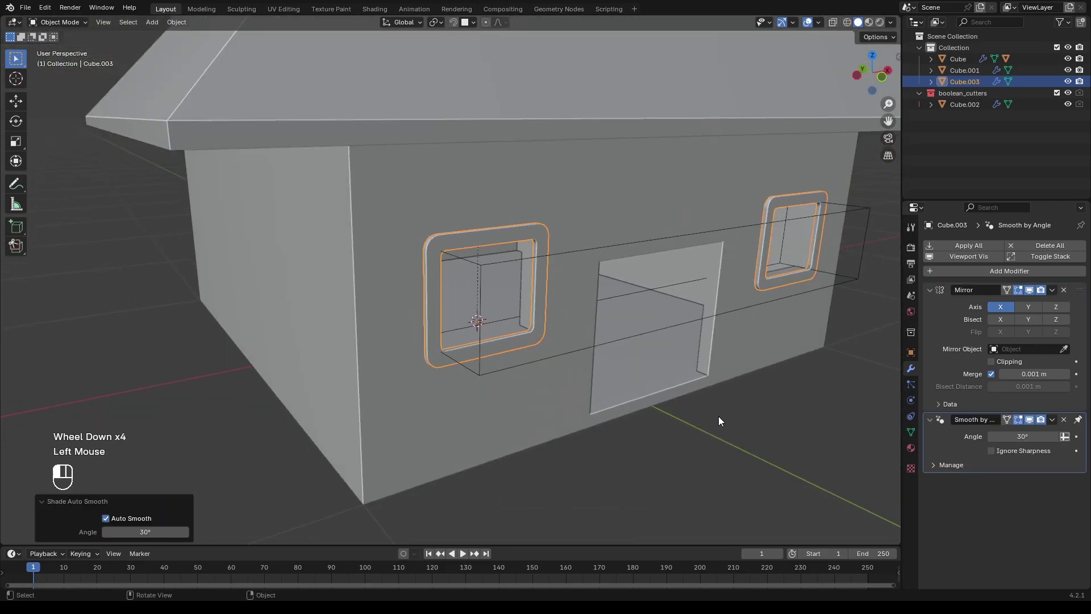
{"action": "scroll", "coordinate": [690, 422], "scroll_direction": "down", "scroll_amount": 1}
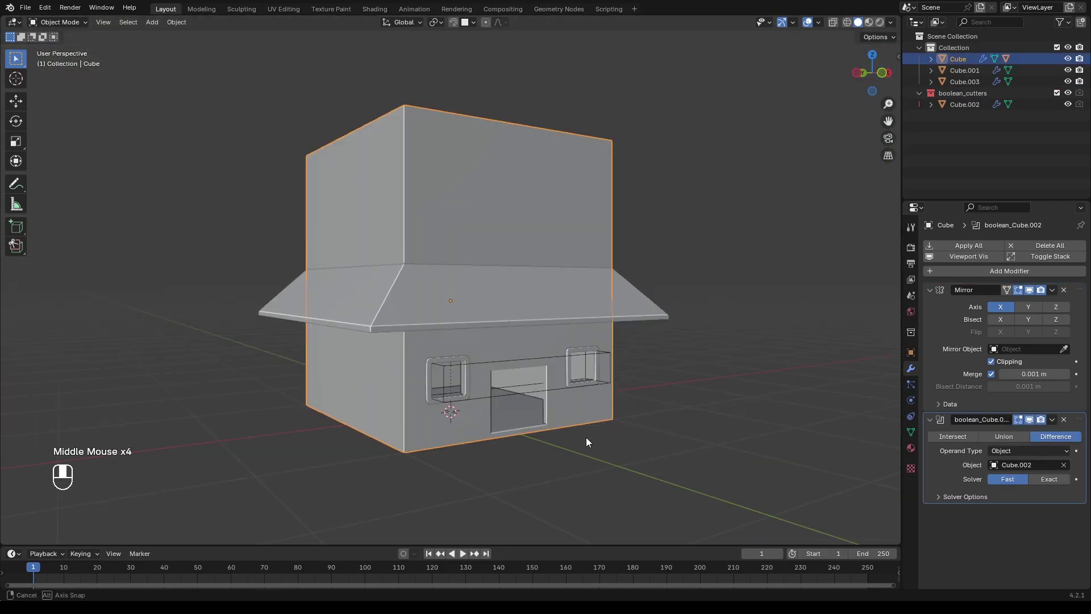
{"action": "scroll", "coordinate": [585, 437], "scroll_direction": "up", "scroll_amount": 1}
{"action": "middle_click_drag", "start_coordinate": [585, 438], "coordinate": [596, 399], "text": "shift"}
{"action": "left_click", "coordinate": [513, 486]}
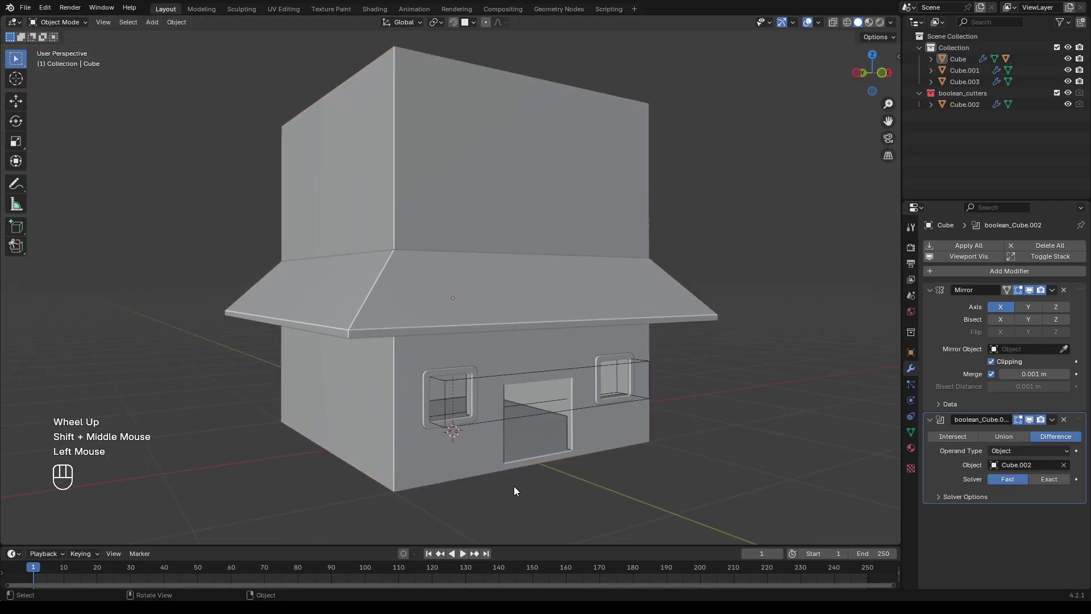
{"action": "key", "text": "shift+a"}
{"action": "left_click", "coordinate": [571, 388]}
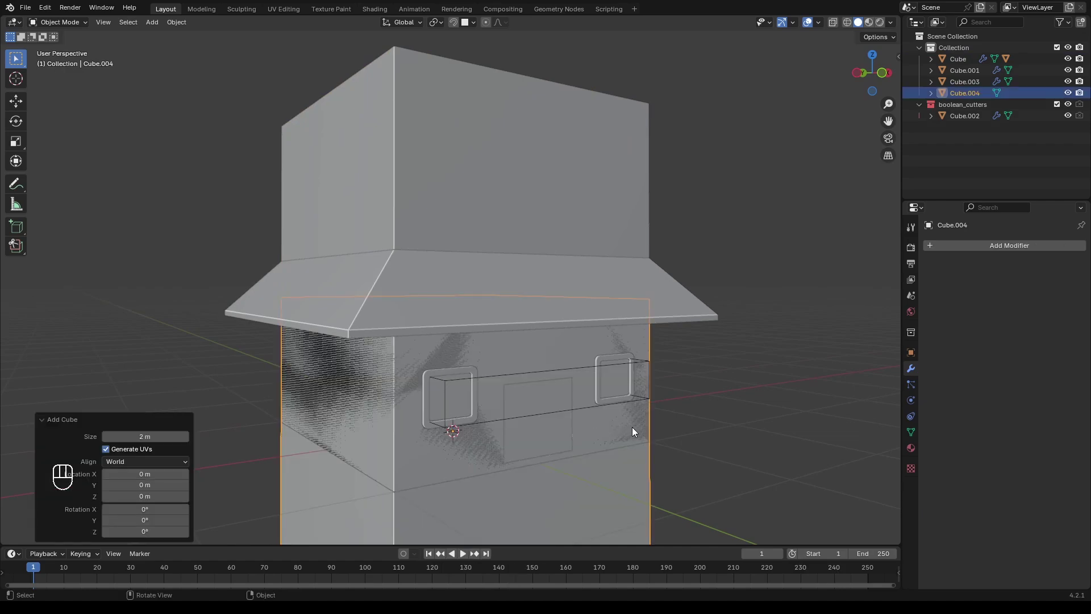
Step: Shrink the new cube in Edit Mode and move it horizontally out of the building, about -0.91 m in X and -1.3 m in Y
{"action": "key", "text": "Tab"}
{"action": "key", "text": "s"}
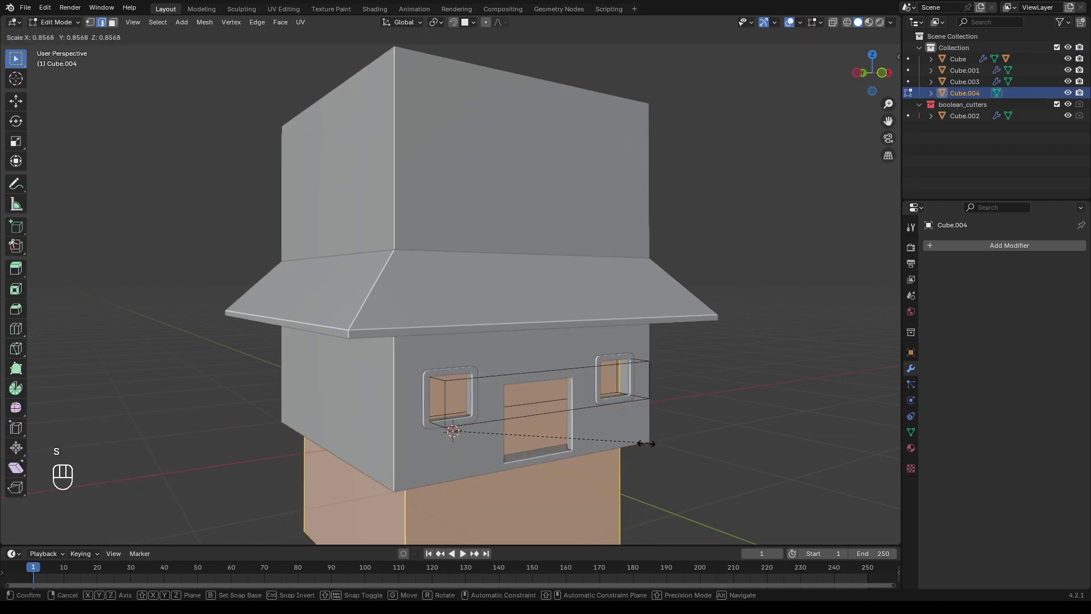
{"action": "left_click", "coordinate": [546, 464], "text": "ctrl"}
{"action": "key", "text": "g"}
{"action": "key", "text": "shift+z"}
{"action": "left_click", "coordinate": [676, 439]}
Step: Scale the cube along Z only, then scale it uniformly by about 0.276 to make a small block
{"action": "key", "text": "s"}
{"action": "key", "text": "z"}
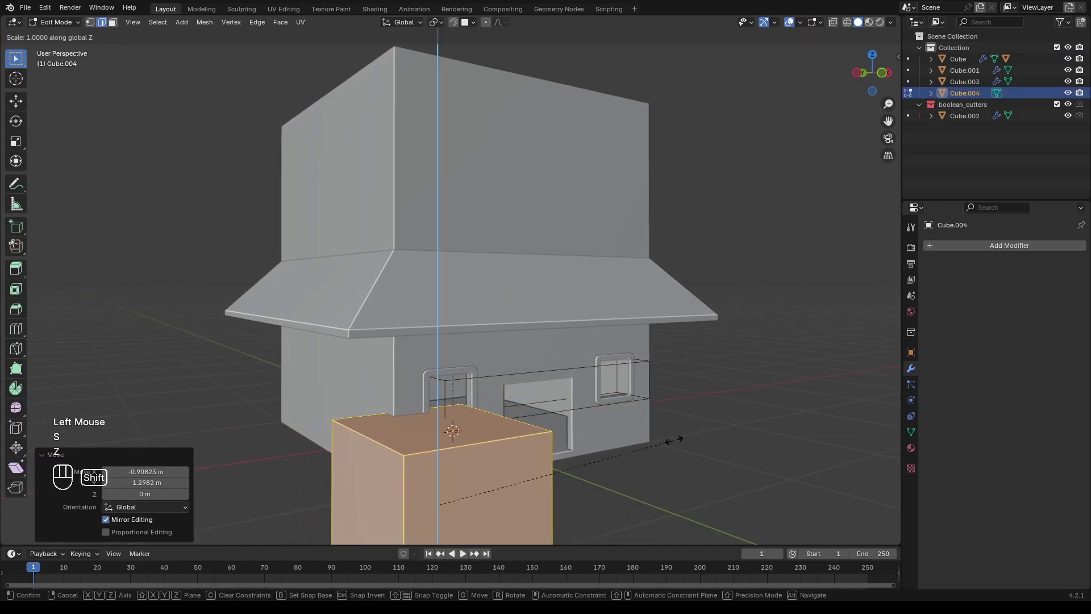
{"action": "left_click", "coordinate": [636, 415]}
{"action": "key", "text": "s"}
{"action": "left_click", "coordinate": [495, 524]}
Step: Position the small block in front view, moving it up along Z and across X inside the left window opening
{"action": "key", "text": "KP_1"}
{"action": "scroll", "coordinate": [398, 494], "scroll_direction": "up", "scroll_amount": 3}
{"action": "middle_click_drag", "start_coordinate": [313, 472], "coordinate": [378, 346], "text": "shift"}
{"action": "key", "text": "g"}
{"action": "key", "text": "z"}
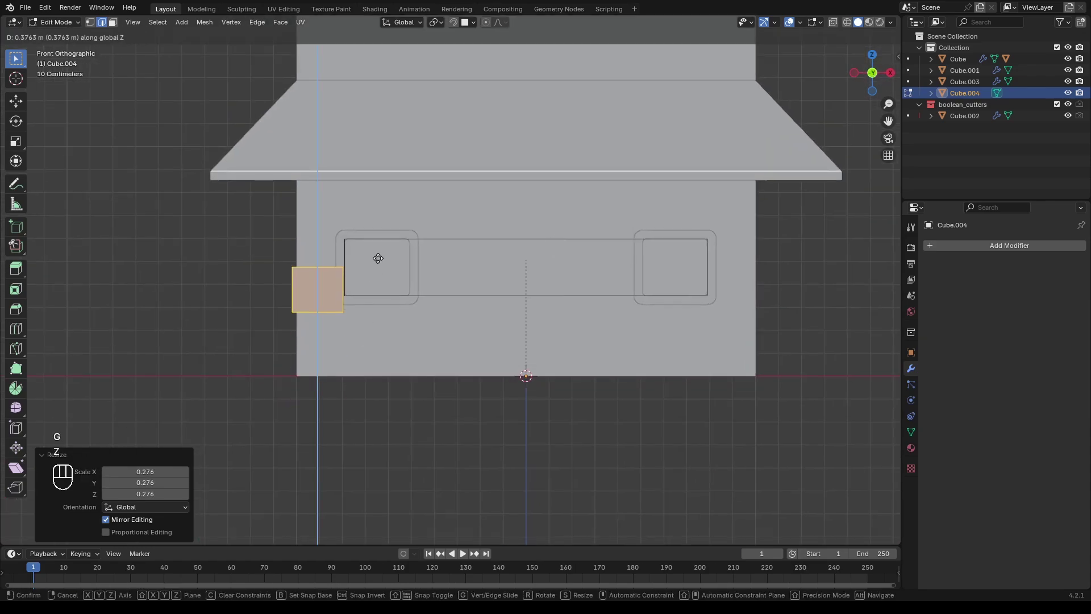
{"action": "left_click", "coordinate": [378, 241]}
{"action": "key", "text": "g"}
{"action": "key", "text": "x"}
{"action": "left_click", "coordinate": [436, 265]}
{"action": "scroll", "coordinate": [435, 265], "scroll_direction": "up", "scroll_amount": 9}
{"action": "middle_click_drag", "start_coordinate": [247, 265], "coordinate": [406, 307], "text": "shift"}
{"action": "scroll", "coordinate": [406, 306], "scroll_direction": "down", "scroll_amount": 1}
{"action": "key", "text": "Tab"}
{"action": "key", "text": "Tab"}
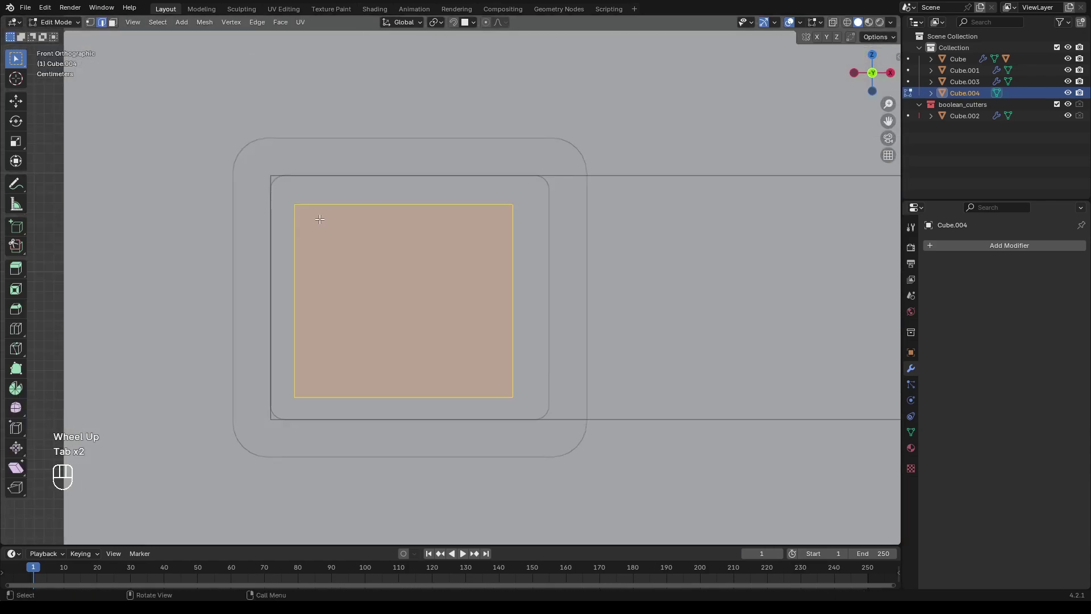
Step: Stretch the block vertically by moving its top and bottom vertices along Z to the window opening's upper and lower edges
{"action": "key", "text": "1"}
{"action": "key", "text": "alt+z"}
{"action": "left_click_drag", "start_coordinate": [580, 279], "coordinate": [108, 13]}
{"action": "key", "text": "g"}
{"action": "key", "text": "z"}
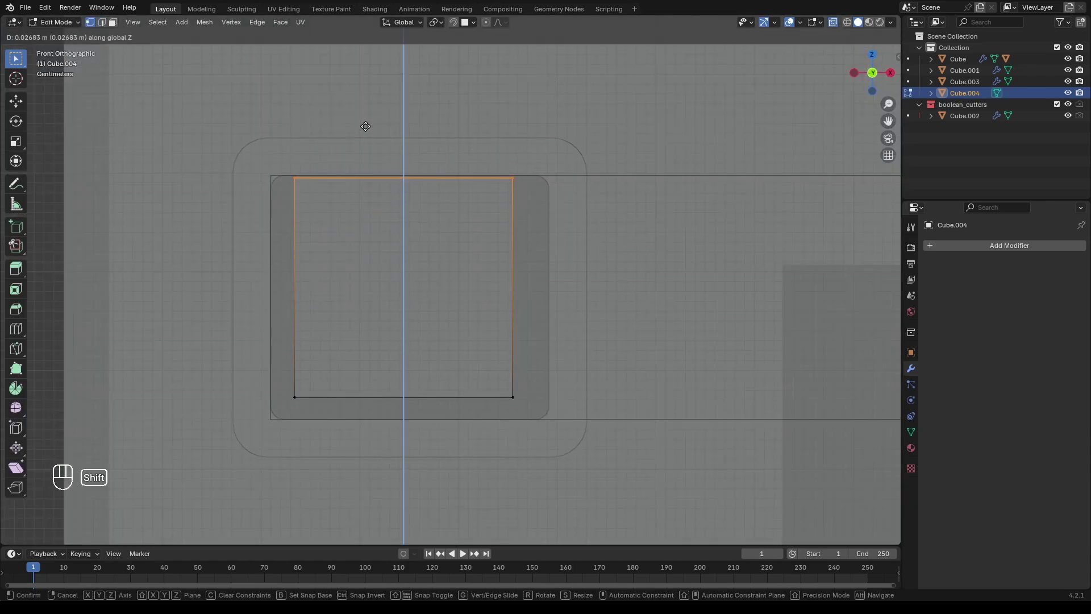
{"action": "left_click", "coordinate": [367, 125]}
{"action": "left_click_drag", "start_coordinate": [232, 335], "coordinate": [588, 469], "text": "shift"}
{"action": "key", "text": "g"}
{"action": "key", "text": "z"}
{"action": "left_click", "coordinate": [595, 517], "text": "shift"}
Step: Narrow the block into a vertical slat by moving its right vertices inward and its left vertices to the opening's left edge
{"action": "left_click_drag", "start_coordinate": [575, 149], "coordinate": [482, 466]}
{"action": "key", "text": "g"}
{"action": "key", "text": "y"}
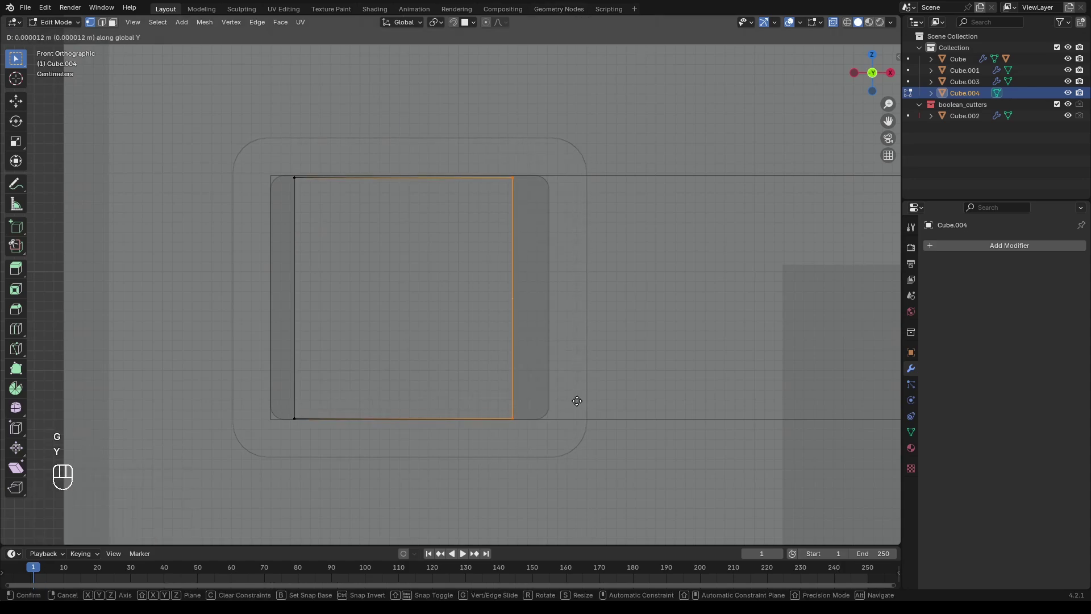
{"action": "key", "text": "x"}
{"action": "left_click", "coordinate": [369, 239]}
{"action": "key", "text": "g"}
{"action": "key", "text": "y"}
{"action": "key", "text": "x"}
{"action": "left_click", "coordinate": [302, 428]}
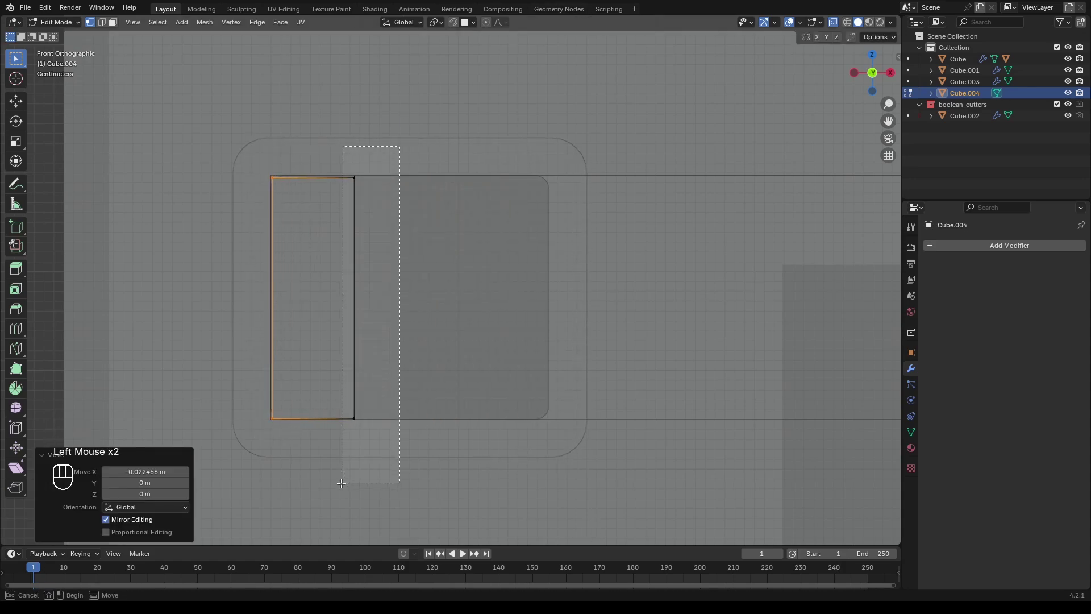
Step: Thin the whole slat along Y with successive scalings of about 0.178, 0.58 and 0.586
{"action": "scroll", "coordinate": [390, 382], "scroll_direction": "down", "scroll_amount": 4}
{"action": "middle_click_drag", "start_coordinate": [398, 402], "coordinate": [499, 370]}
{"action": "scroll", "coordinate": [390, 382], "scroll_direction": "up", "scroll_amount": 1}
{"action": "scroll", "coordinate": [499, 370], "scroll_direction": "down", "scroll_amount": 3}
{"action": "key", "text": "a"}
{"action": "key", "text": "s"}
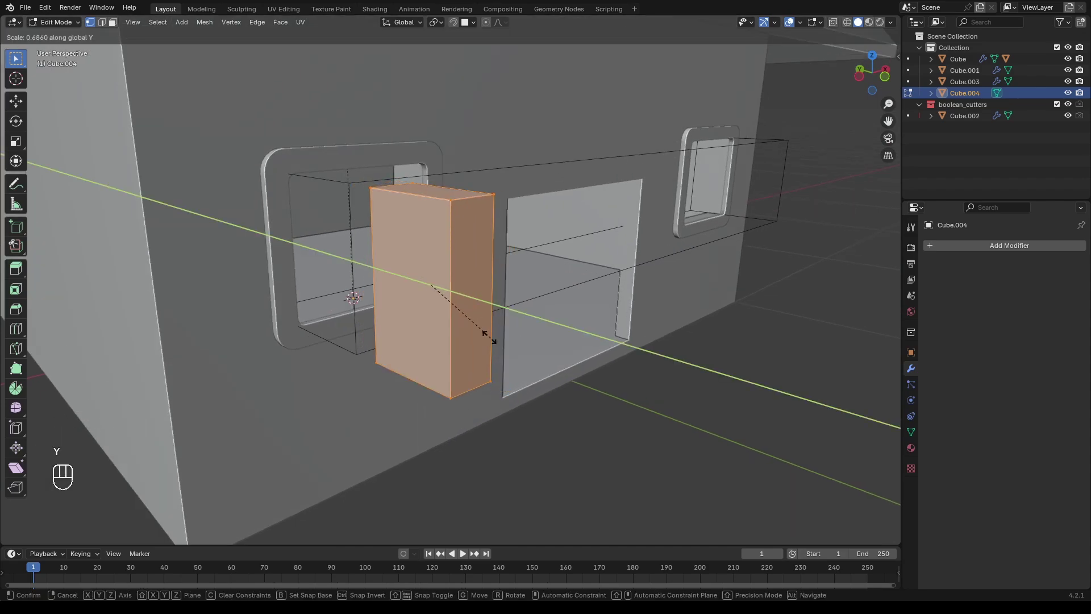
{"action": "left_click", "coordinate": [434, 306]}
{"action": "key", "text": "s"}
{"action": "key", "text": "y"}
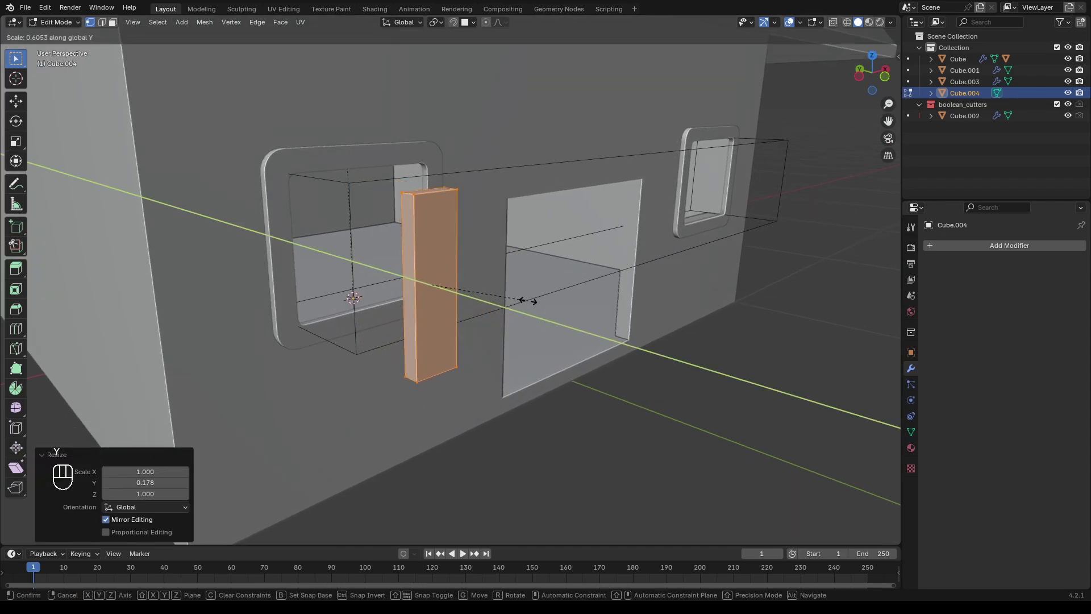
{"action": "left_click", "coordinate": [524, 300]}
{"action": "key", "text": "s"}
{"action": "key", "text": "y"}
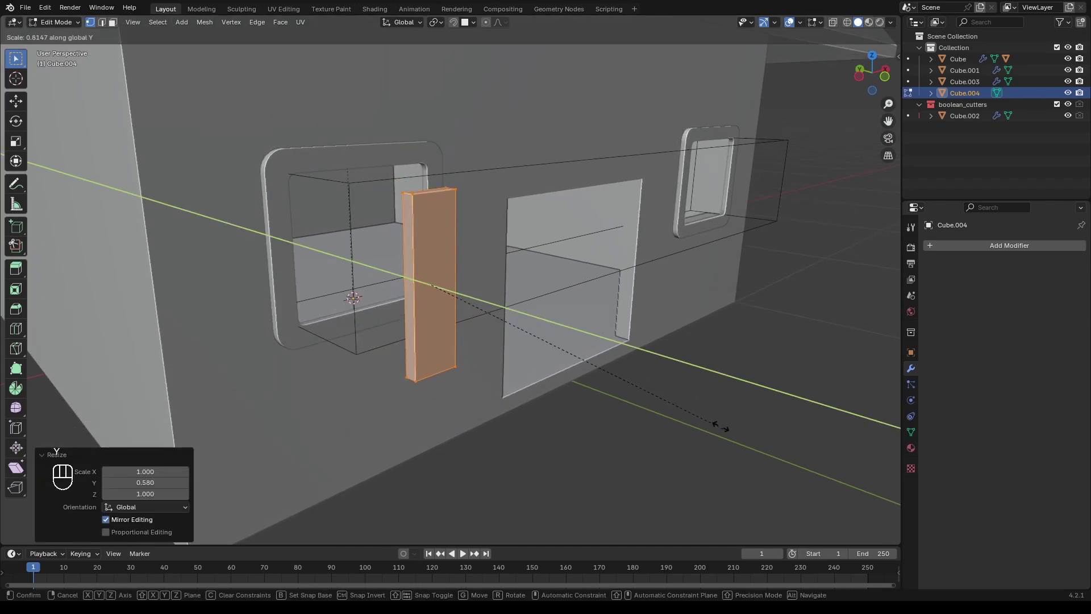
{"action": "left_click", "coordinate": [642, 390]}
{"action": "scroll", "coordinate": [397, 284], "scroll_direction": "up", "scroll_amount": 1}
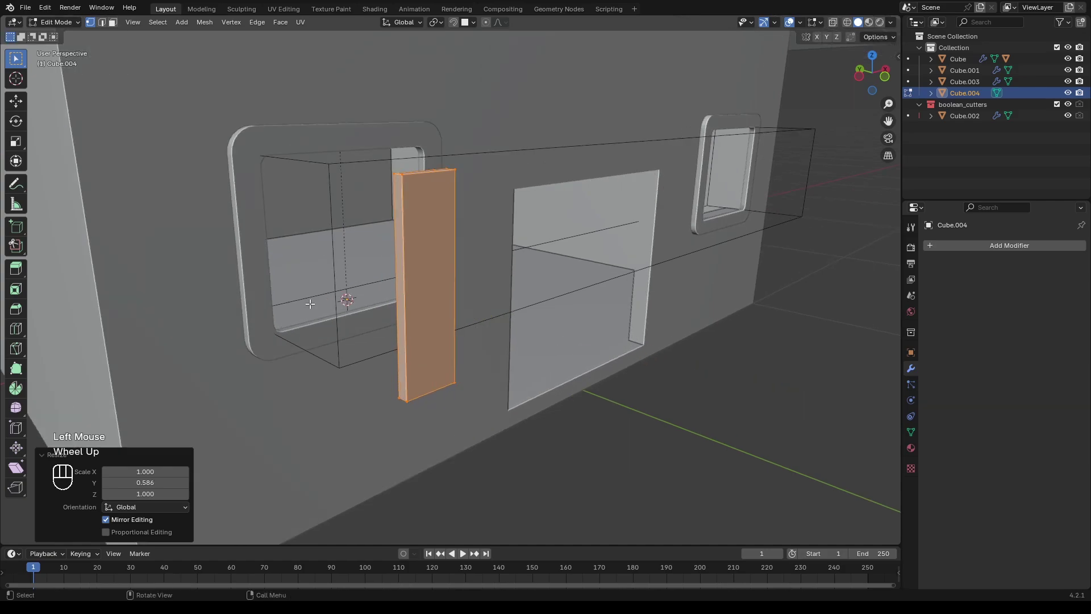
Step: Bevel the slat's four short corner edges by about 0.011 m with 6 segments to round its front outline
{"action": "scroll", "coordinate": [356, 287], "scroll_direction": "up", "scroll_amount": 1}
{"action": "middle_click_drag", "start_coordinate": [398, 284], "coordinate": [375, 324]}
{"action": "scroll", "coordinate": [375, 324], "scroll_direction": "up", "scroll_amount": 2}
{"action": "key", "text": "2"}
{"action": "left_click", "coordinate": [380, 331]}
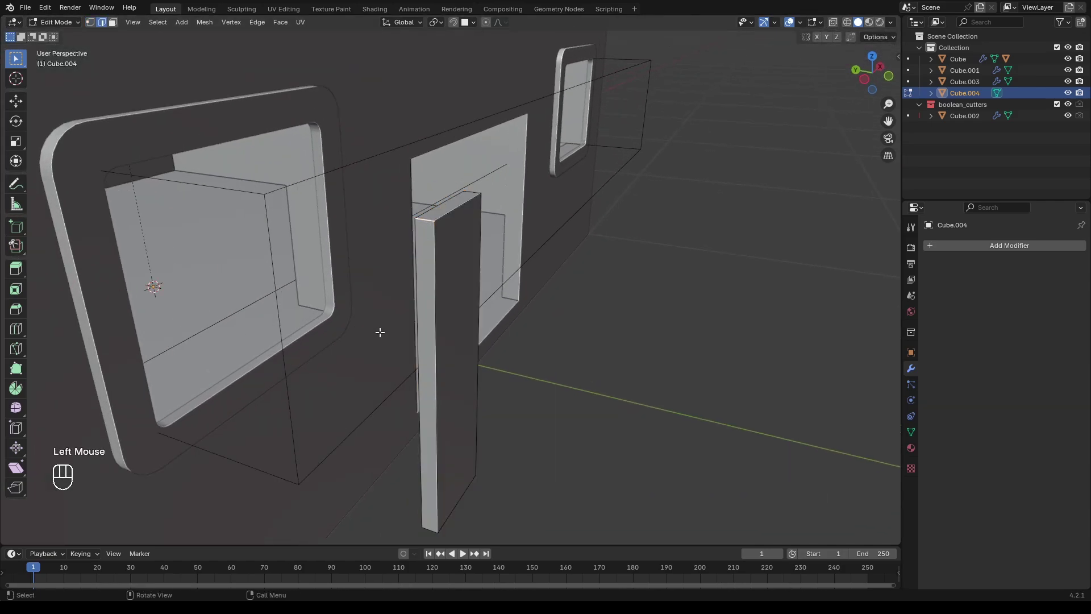
{"action": "left_click", "coordinate": [481, 191], "text": "shift"}
{"action": "scroll", "coordinate": [480, 196], "scroll_direction": "down", "scroll_amount": 2}
{"action": "scroll", "coordinate": [446, 275], "scroll_direction": "down", "scroll_amount": 1}
{"action": "middle_click_drag", "start_coordinate": [481, 196], "coordinate": [526, 160]}
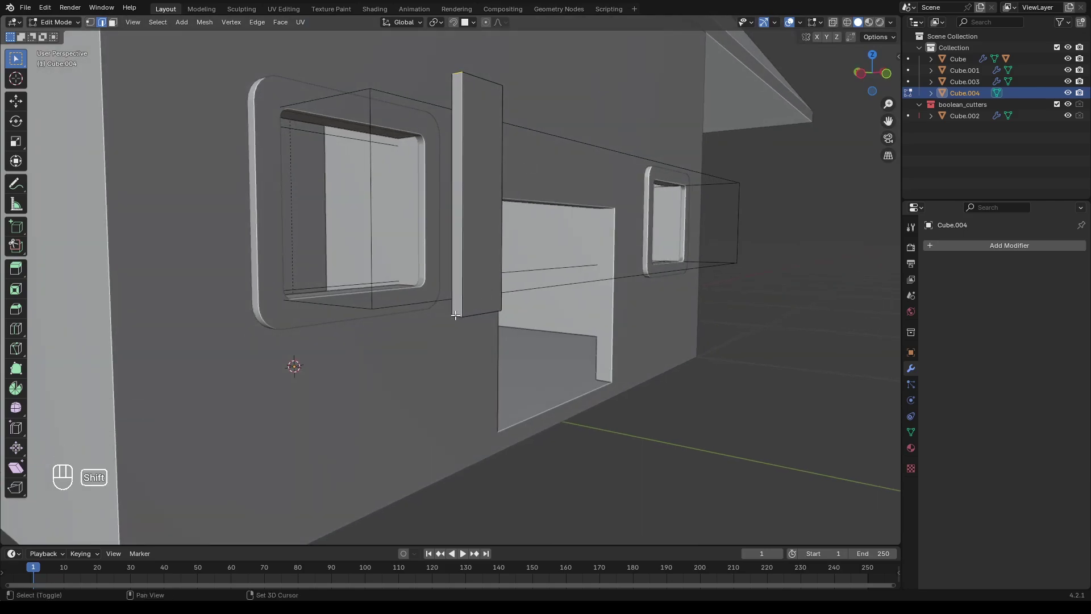
{"action": "left_click", "coordinate": [461, 316], "text": "shift"}
{"action": "scroll", "coordinate": [454, 290], "scroll_direction": "up", "scroll_amount": 2}
{"action": "middle_click_drag", "start_coordinate": [462, 316], "coordinate": [440, 292]}
{"action": "left_click", "coordinate": [453, 288], "text": "shift"}
{"action": "key", "text": "KP_1"}
{"action": "middle_click_drag", "start_coordinate": [493, 177], "coordinate": [498, 267], "text": "shift"}
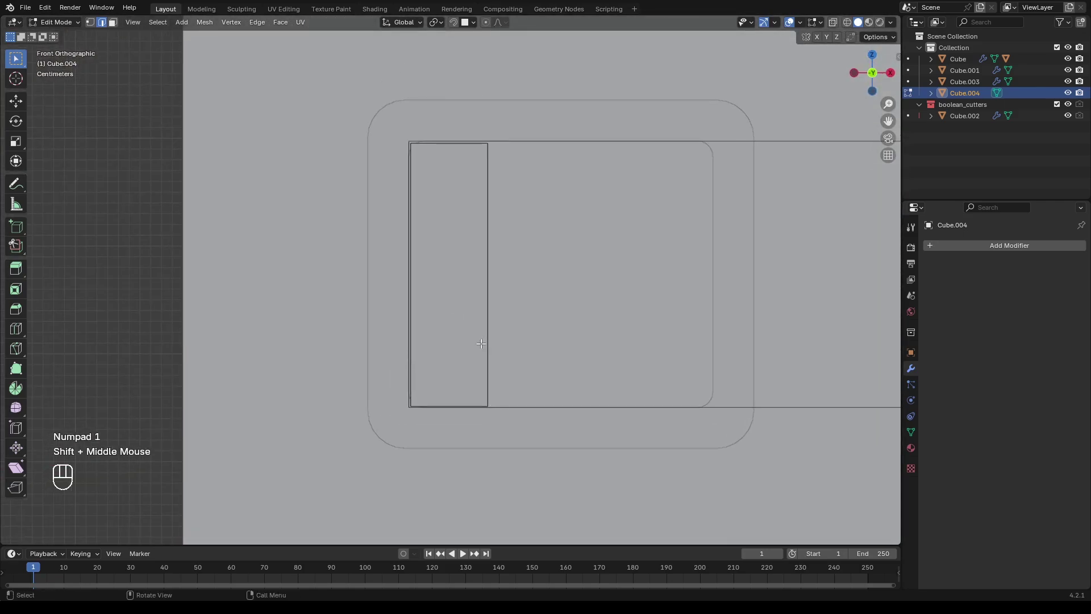
{"action": "key", "text": "alt+z"}
{"action": "scroll", "coordinate": [524, 209], "scroll_direction": "up", "scroll_amount": 1}
{"action": "key", "text": "ctrl+b"}
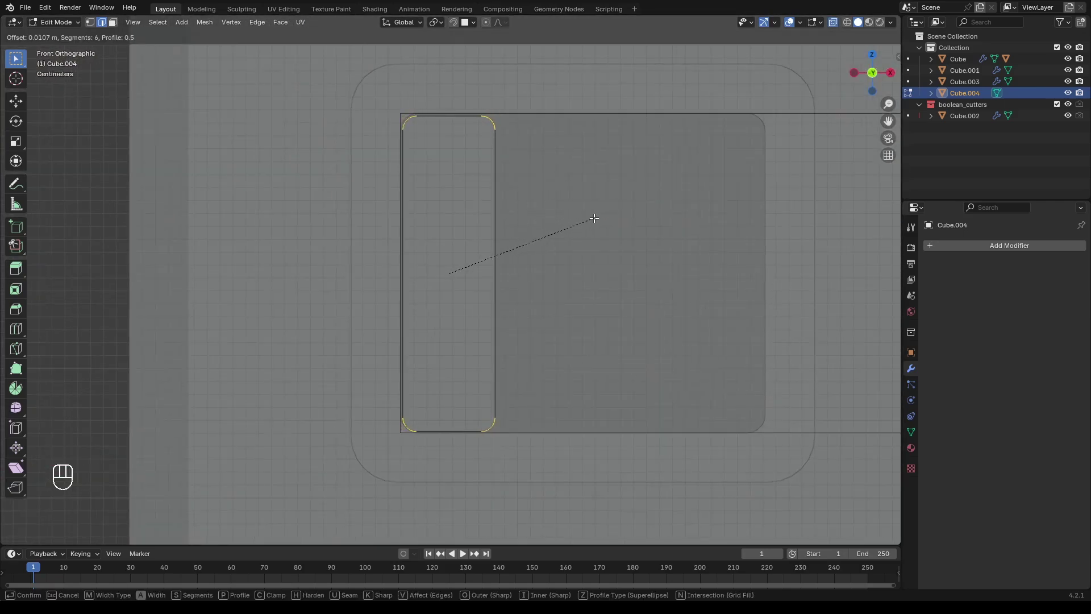
{"action": "left_click", "coordinate": [596, 218]}
Step: Adjust the slat's bottom vertices along Z and move its right vertices about 0.011 m inward along X
{"action": "key", "text": "1"}
{"action": "key", "text": "alt+z"}
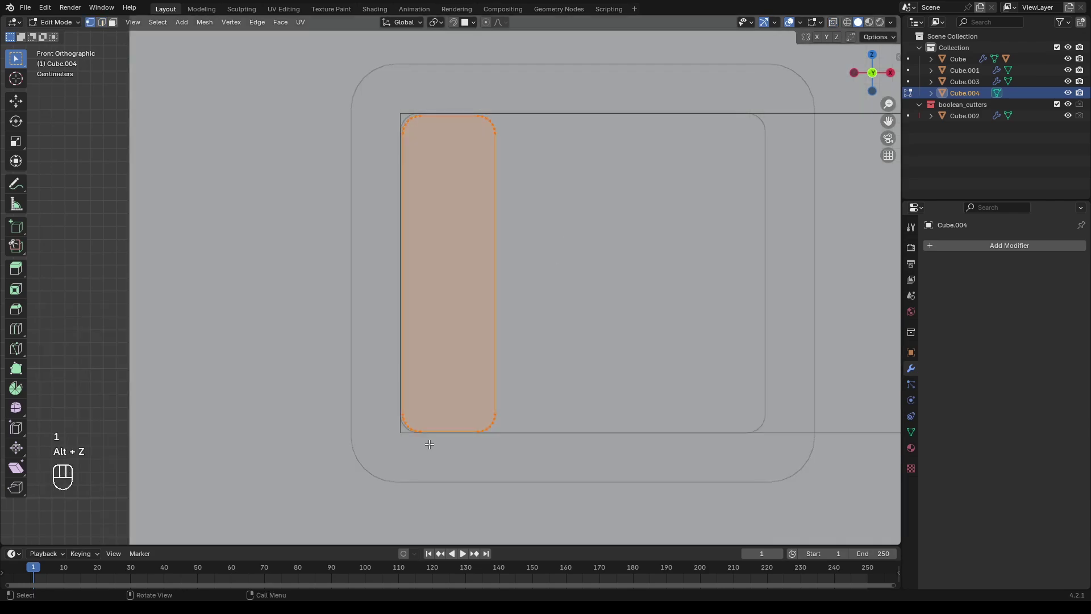
{"action": "key", "text": "alt+z"}
{"action": "left_click_drag", "start_coordinate": [360, 475], "coordinate": [543, 346]}
{"action": "key", "text": "g"}
{"action": "key", "text": "z"}
{"action": "left_click", "coordinate": [553, 383], "text": "shift"}
{"action": "left_click_drag", "start_coordinate": [565, 93], "coordinate": [469, 453]}
{"action": "key", "text": "g"}
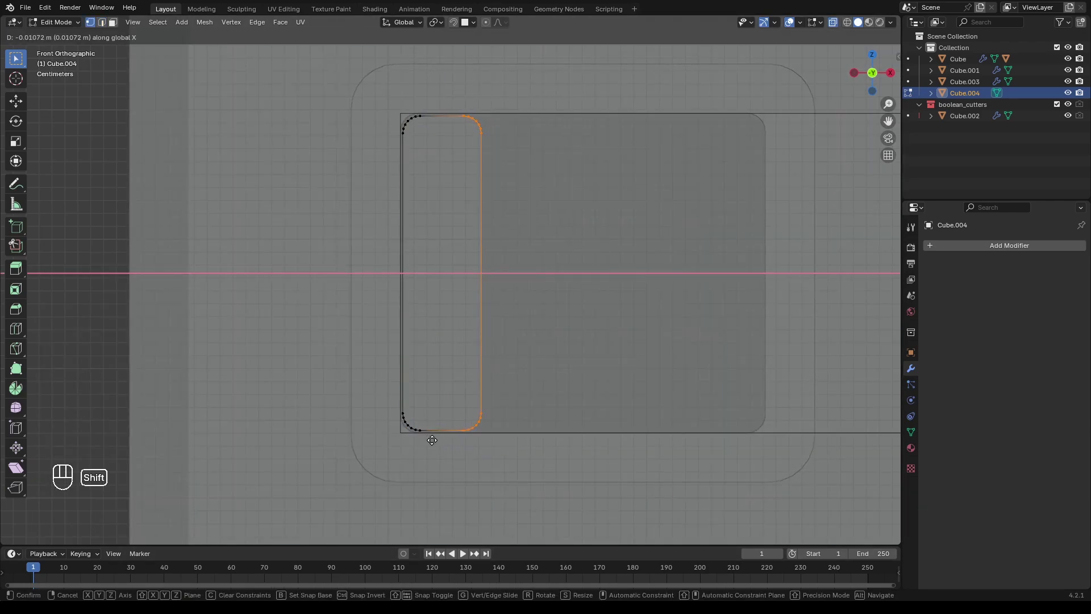
{"action": "left_click", "coordinate": [432, 440], "text": "shift"}
Step: Duplicate the entire slat along X at about 0.063 m spacing to make four slats side by side
{"action": "key", "text": "alt+z"}
{"action": "key", "text": "a"}
{"action": "scroll", "coordinate": [591, 200], "scroll_direction": "down", "scroll_amount": 1}
{"action": "middle_click_drag", "start_coordinate": [591, 200], "coordinate": [533, 235], "text": "shift"}
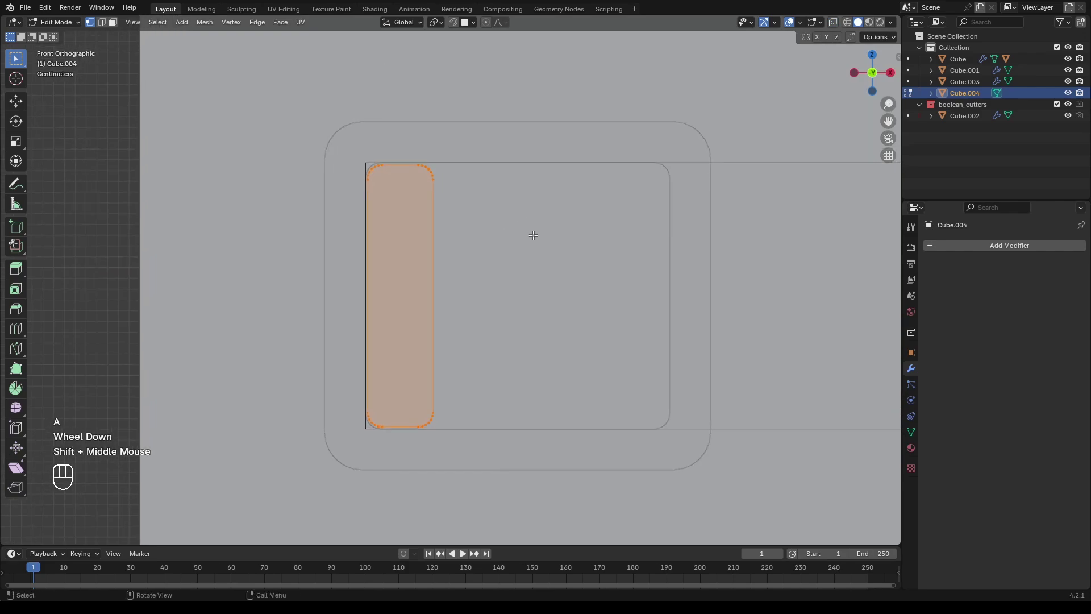
{"action": "key", "text": "shift+d"}
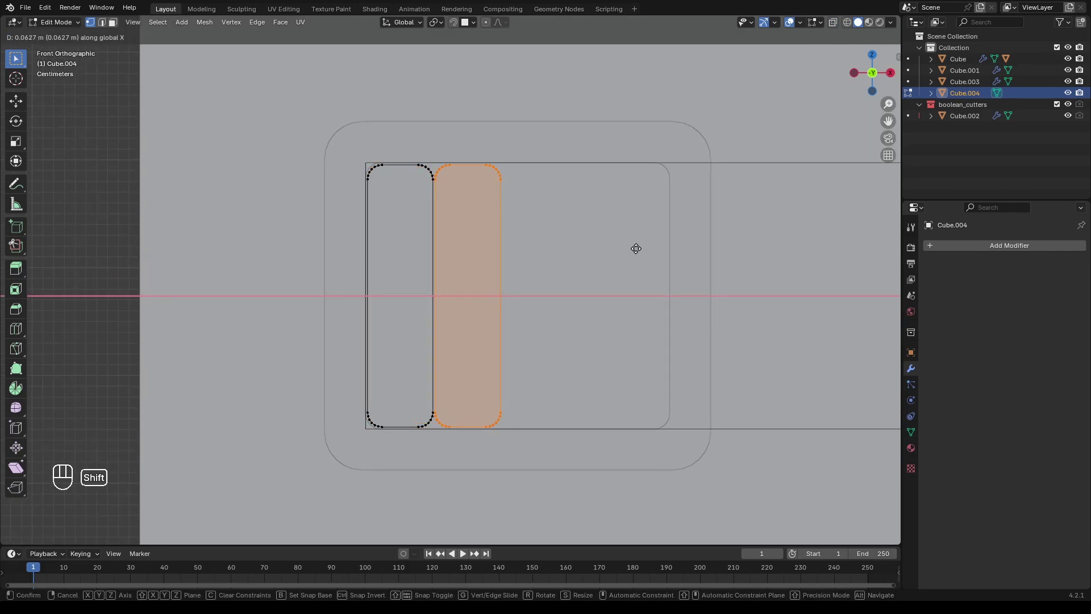
{"action": "left_click", "coordinate": [637, 248], "text": "shift"}
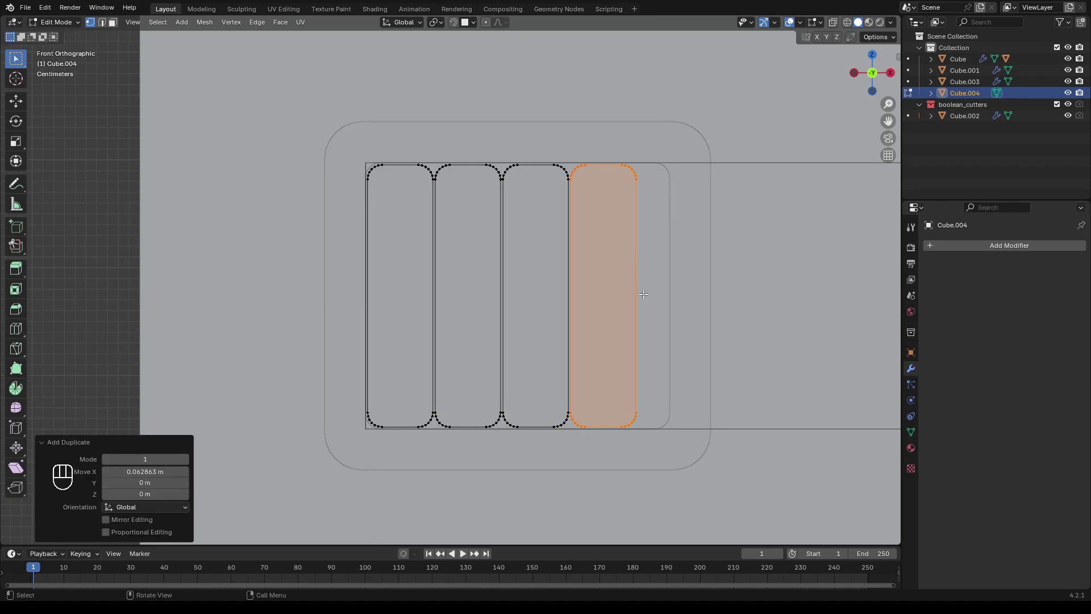
Step: Center the four slats in the window opening by moving them about 0.015 m in X, and widen them along X to fill it
{"action": "key", "text": "a"}
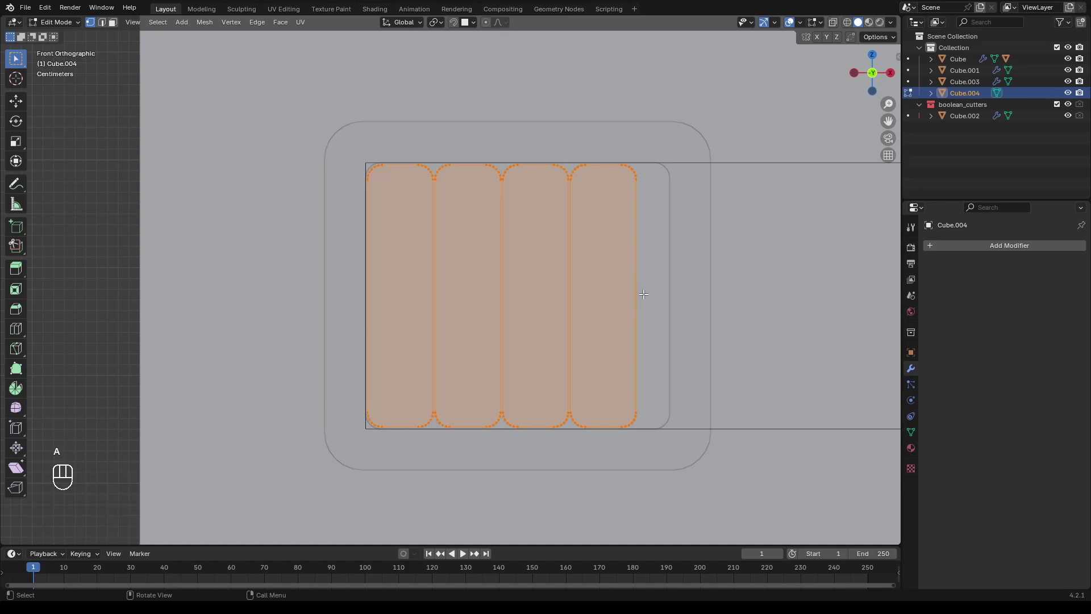
{"action": "key", "text": "g"}
{"action": "key", "text": "y"}
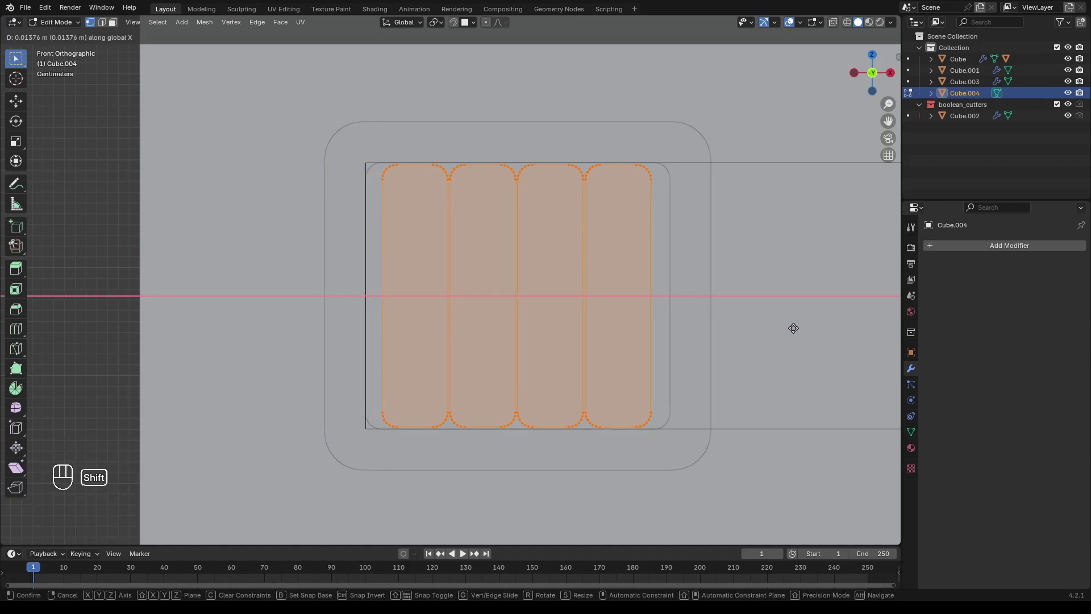
{"action": "left_click", "coordinate": [802, 329], "text": "shift"}
{"action": "key", "text": "s"}
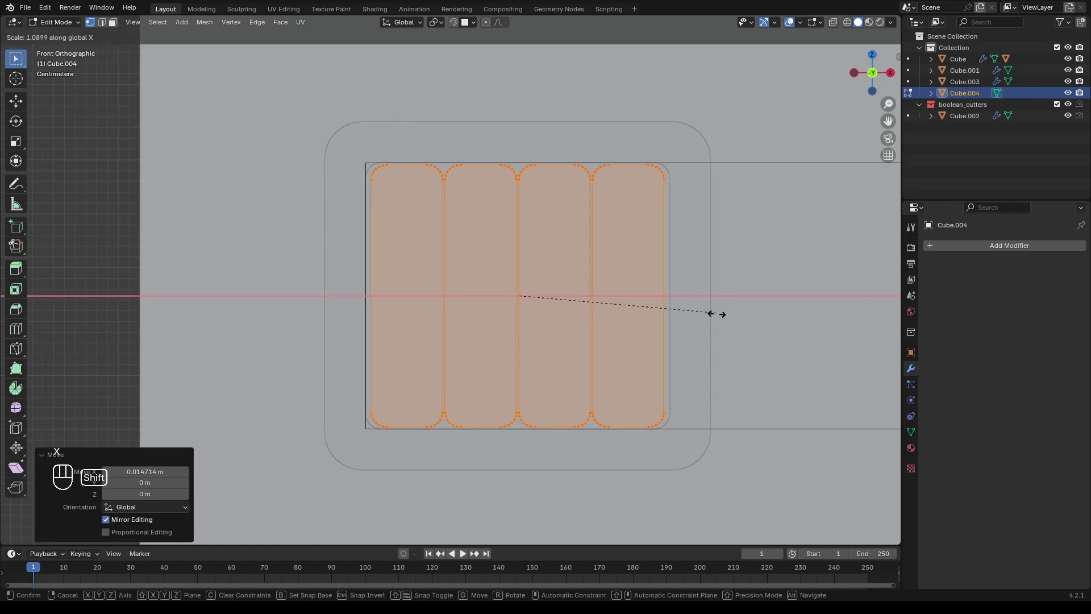
{"action": "left_click", "coordinate": [764, 337], "text": "shift"}
{"action": "key", "text": "s"}
{"action": "key", "text": "x"}
{"action": "left_click", "coordinate": [770, 343], "text": "shift"}
{"action": "scroll", "coordinate": [677, 347], "scroll_direction": "down", "scroll_amount": 3}
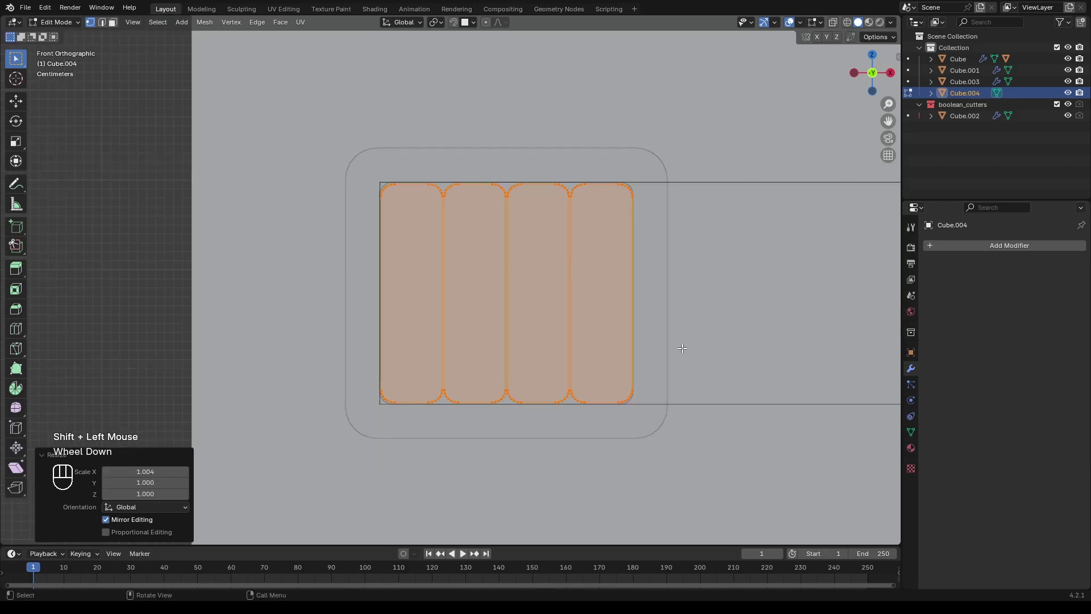
Step: Tilt the row of slats around the X axis by -45° to form an awning
{"action": "middle_click_drag", "start_coordinate": [677, 346], "coordinate": [774, 358]}
{"action": "scroll", "coordinate": [665, 316], "scroll_direction": "up", "scroll_amount": 2}
{"action": "middle_click_drag", "start_coordinate": [665, 317], "coordinate": [684, 307], "text": "shift"}
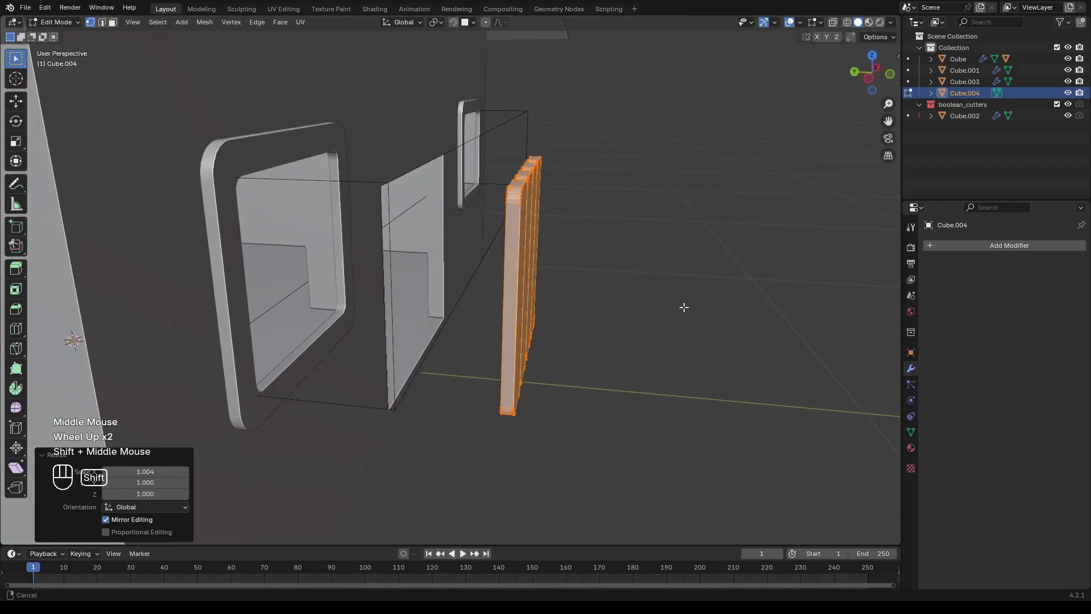
{"action": "key", "text": "r"}
{"action": "key", "text": "x"}
{"action": "left_click", "coordinate": [702, 251], "text": "ctrl"}
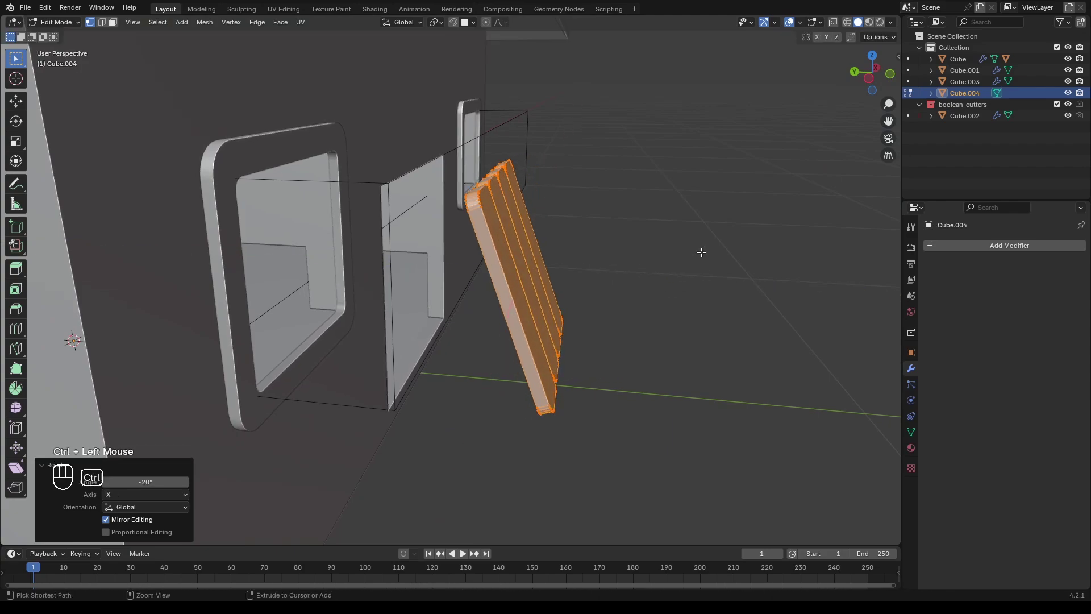
{"action": "scroll", "coordinate": [636, 344], "scroll_direction": "down", "scroll_amount": 2, "text": "shift"}
{"action": "left_click_drag", "start_coordinate": [145, 482], "coordinate": [116, 482], "text": "ctrl"}
{"action": "type", "text": "-45"}
{"action": "key", "text": "Return"}
Step: Move the tilted awning about 0.21 m along Y to the window and adjust its height along Z
{"action": "key", "text": "g"}
{"action": "key", "text": "y"}
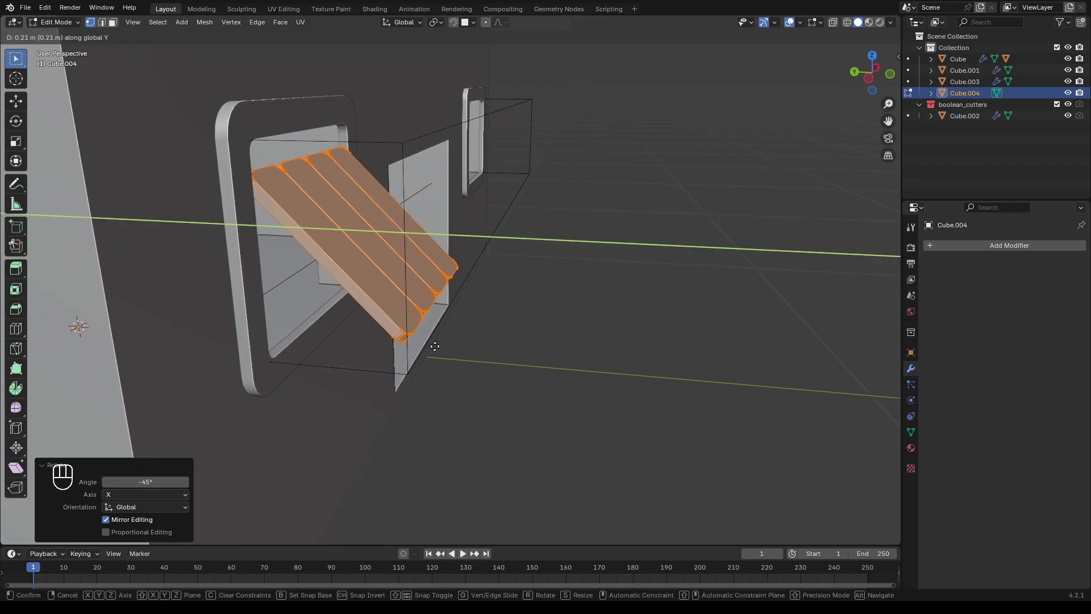
{"action": "left_click", "coordinate": [434, 346]}
{"action": "key", "text": "g"}
{"action": "key", "text": "z"}
{"action": "left_click", "coordinate": [440, 341]}
{"action": "middle_click_drag", "start_coordinate": [472, 341], "coordinate": [447, 322]}
{"action": "left_click", "coordinate": [145, 472]}
Step: Rotate the awning a further -10° around X and raise it about 0.02 m along Z to the opening's upper edge
{"action": "middle_click_drag", "start_coordinate": [548, 369], "coordinate": [591, 392]}
{"action": "key", "text": "r"}
{"action": "key", "text": "x"}
{"action": "left_click", "coordinate": [597, 393]}
{"action": "key", "text": "g"}
{"action": "key", "text": "z"}
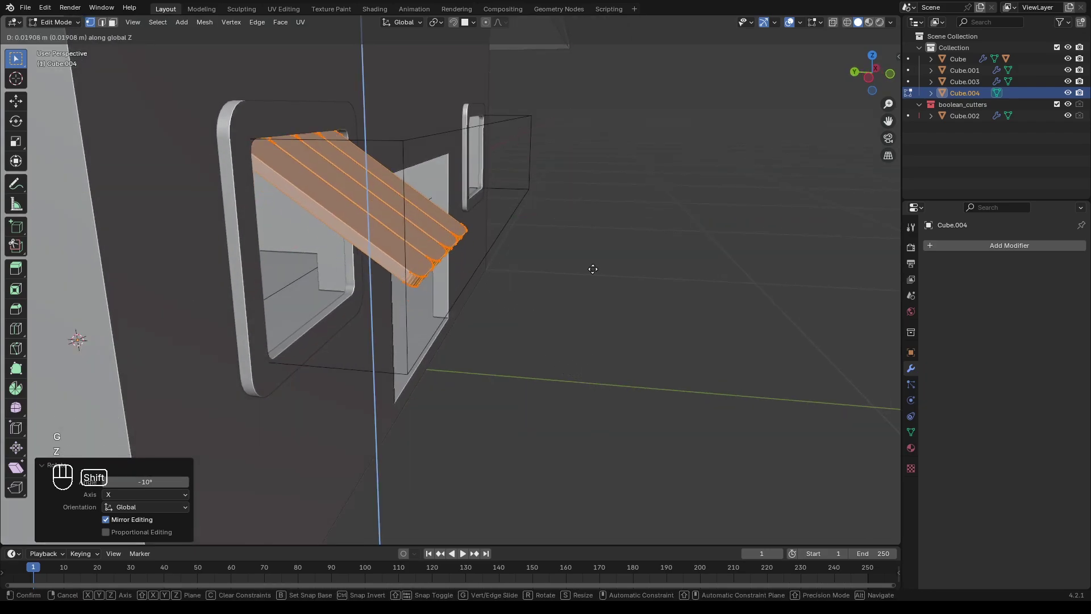
{"action": "left_click", "coordinate": [591, 268]}
Step: Return to Object Mode and add a Mirror modifier on the X axis to copy the awning to the other window
{"action": "scroll", "coordinate": [487, 328], "scroll_direction": "down", "scroll_amount": 1}
{"action": "middle_click_drag", "start_coordinate": [591, 268], "coordinate": [406, 315]}
{"action": "key", "text": "Tab"}
{"action": "scroll", "coordinate": [628, 330], "scroll_direction": "down", "scroll_amount": 2}
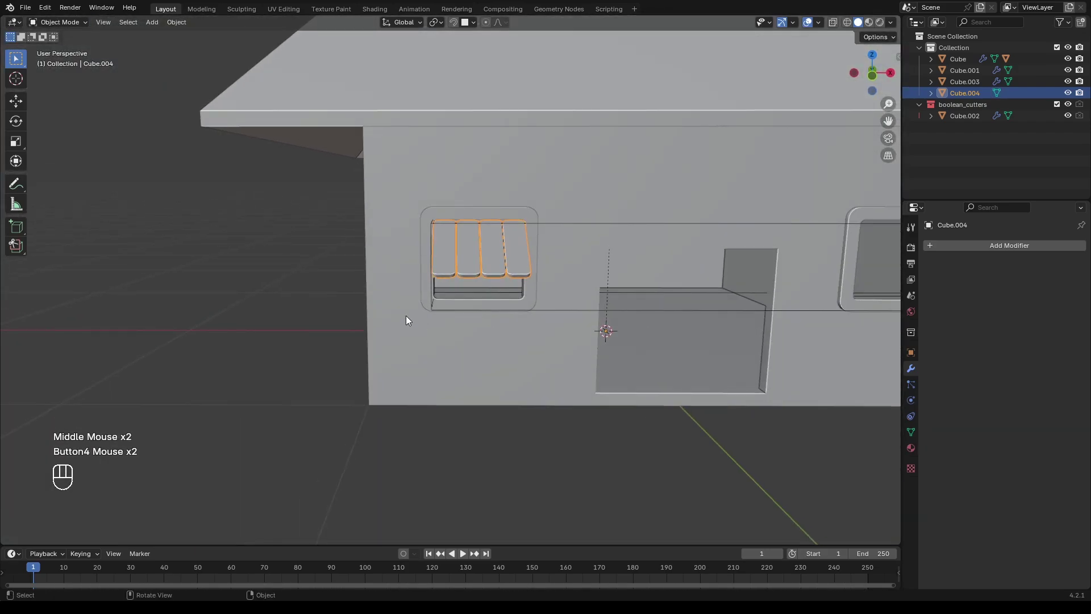
{"action": "mouse_move", "coordinate": [341, 284]}
{"action": "middle_mouse_down"}
{"action": "mouse_move", "coordinate": [302, 266]}
{"action": "mouse_move", "coordinate": [336, 268]}
{"action": "middle_mouse_up"}
{"action": "scroll", "coordinate": [341, 267], "scroll_direction": "down", "scroll_amount": 1}
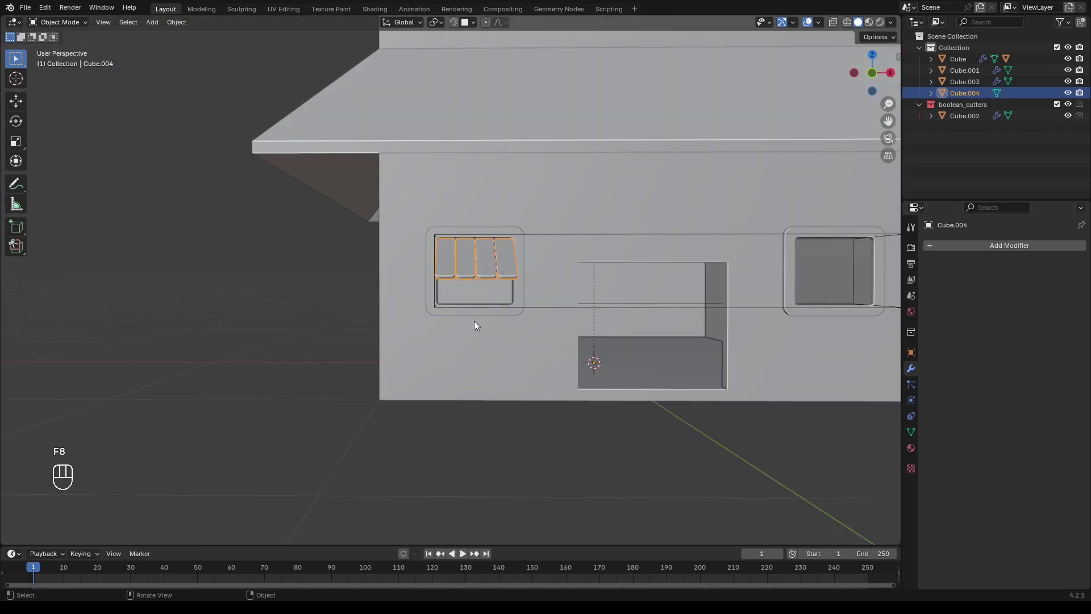
{"action": "middle_click_drag", "start_coordinate": [549, 332], "coordinate": [589, 342]}
{"action": "middle_click_drag", "start_coordinate": [589, 342], "coordinate": [517, 339], "text": "shift"}
{"action": "scroll", "coordinate": [517, 338], "scroll_direction": "down", "scroll_amount": 1, "text": "shift"}
{"action": "left_click", "coordinate": [928, 248]}
{"action": "type", "text": "mir"}
{"action": "key", "text": "Return"}
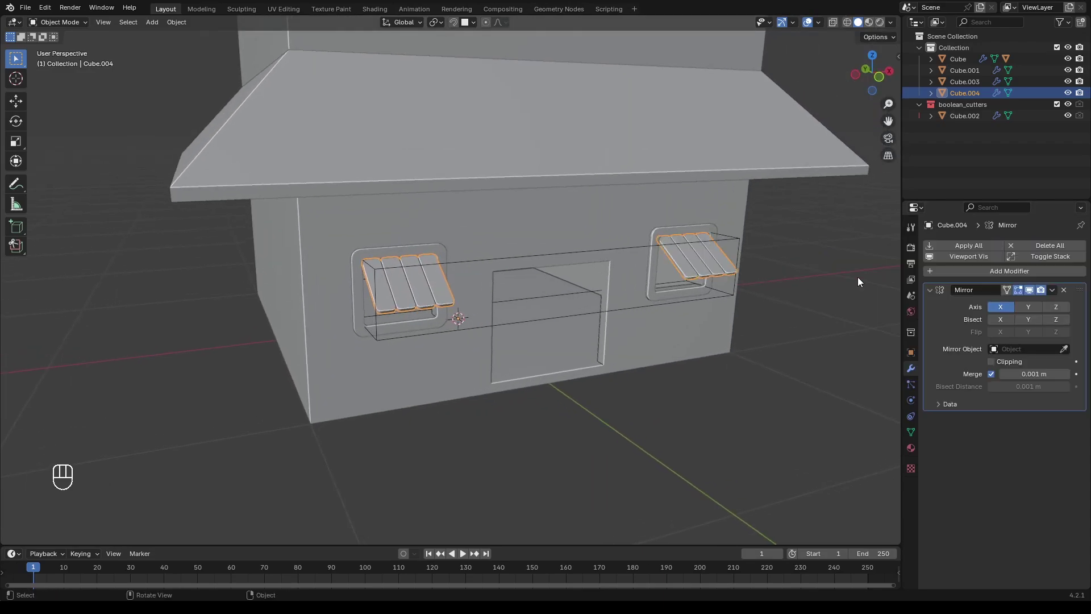
Step: Enter Edit Mode on the window awning and add a cylinder to its mesh
{"action": "middle_click_drag", "start_coordinate": [449, 320], "coordinate": [503, 352]}
{"action": "scroll", "coordinate": [524, 331], "scroll_direction": "up", "scroll_amount": 2}
{"action": "scroll", "coordinate": [503, 353], "scroll_direction": "down", "scroll_amount": 1}
{"action": "middle_click_drag", "start_coordinate": [477, 364], "coordinate": [441, 345]}
{"action": "key", "text": "Tab"}
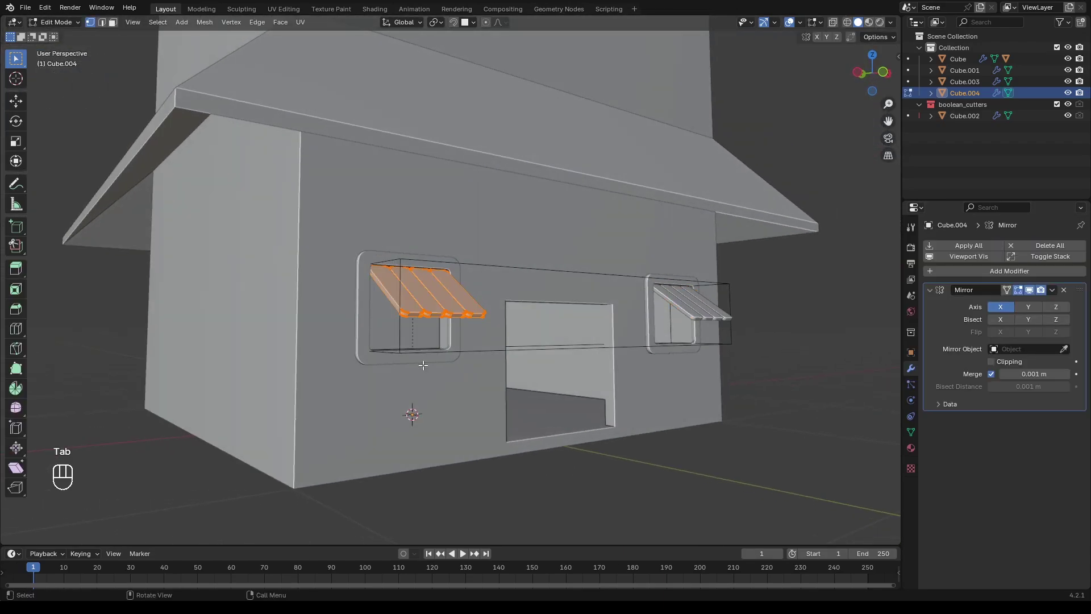
{"action": "key", "text": "shift+a"}
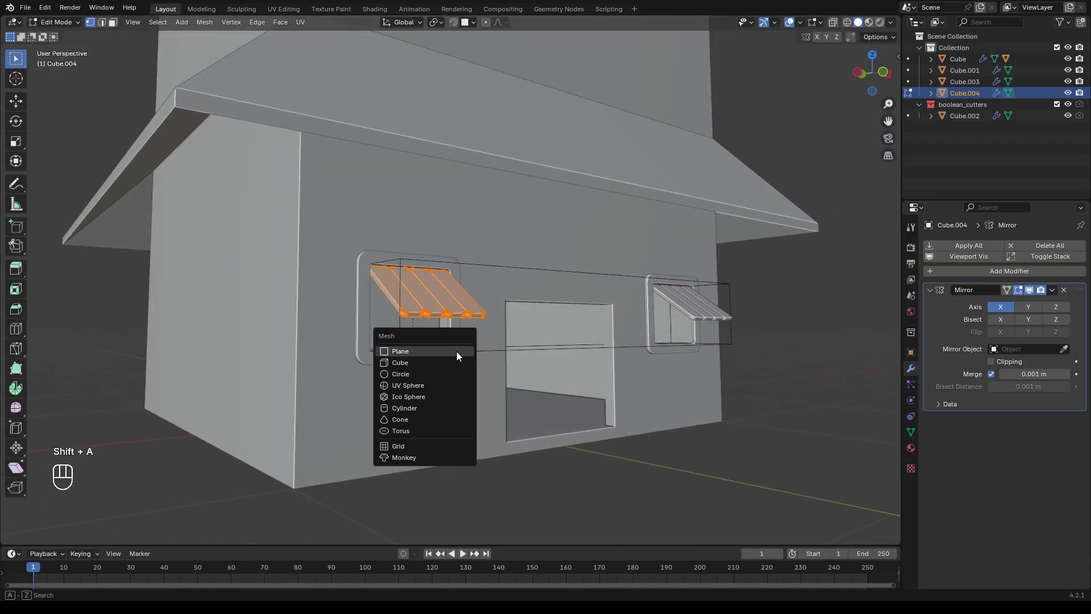
{"action": "left_click", "coordinate": [426, 411]}
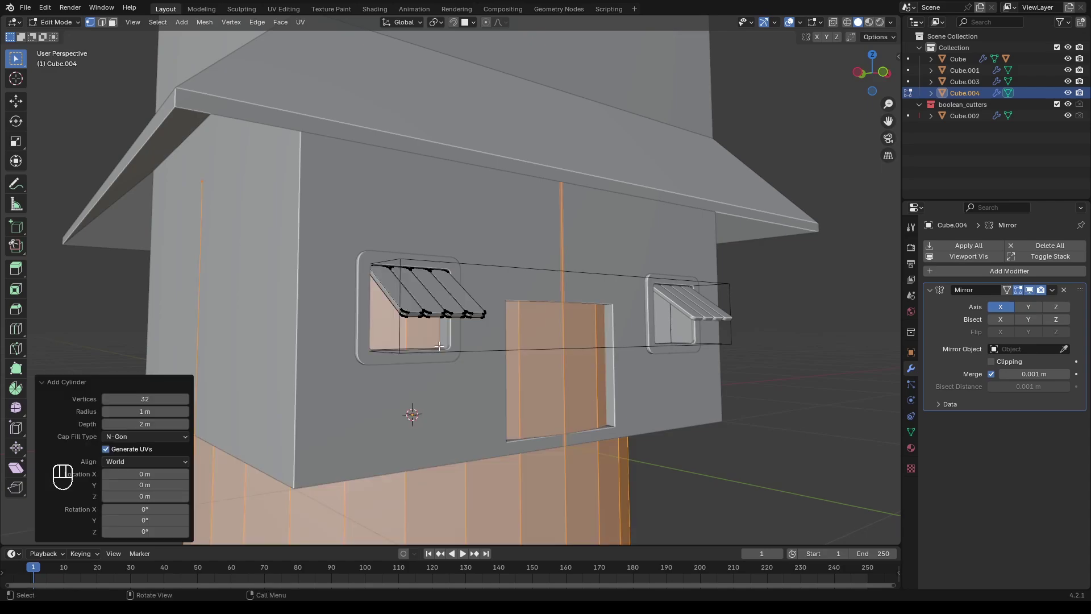
Step: Reduce the new cylinder's vertex count to about 15
{"action": "left_click", "coordinate": [104, 397]}
{"action": "left_click", "coordinate": [104, 398]}
{"action": "scroll", "coordinate": [455, 409], "scroll_direction": "down", "scroll_amount": 7}
{"action": "scroll", "coordinate": [516, 390], "scroll_direction": "down", "scroll_amount": 2}
{"action": "middle_click_drag", "start_coordinate": [483, 443], "coordinate": [500, 347]}
{"action": "left_click", "coordinate": [106, 397]}
{"action": "left_click", "coordinate": [107, 397]}
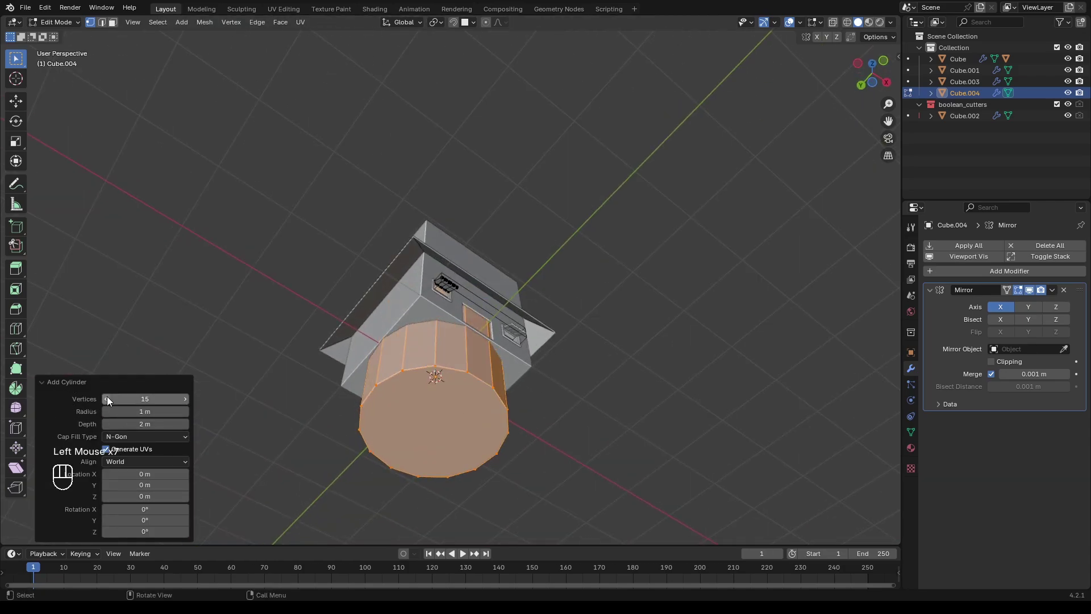
{"action": "left_click", "coordinate": [107, 397]}
Step: Scale the cylinder to 0.3 and move it in front of the building
{"action": "middle_click_drag", "start_coordinate": [572, 329], "coordinate": [548, 392]}
{"action": "middle_click_drag", "start_coordinate": [549, 392], "coordinate": [528, 426]}
{"action": "scroll", "coordinate": [528, 426], "scroll_direction": "up", "scroll_amount": 2}
{"action": "scroll", "coordinate": [682, 386], "scroll_direction": "up", "scroll_amount": 2}
{"action": "key", "text": "s"}
{"action": "left_click", "coordinate": [571, 341], "text": "ctrl"}
{"action": "key", "text": "g"}
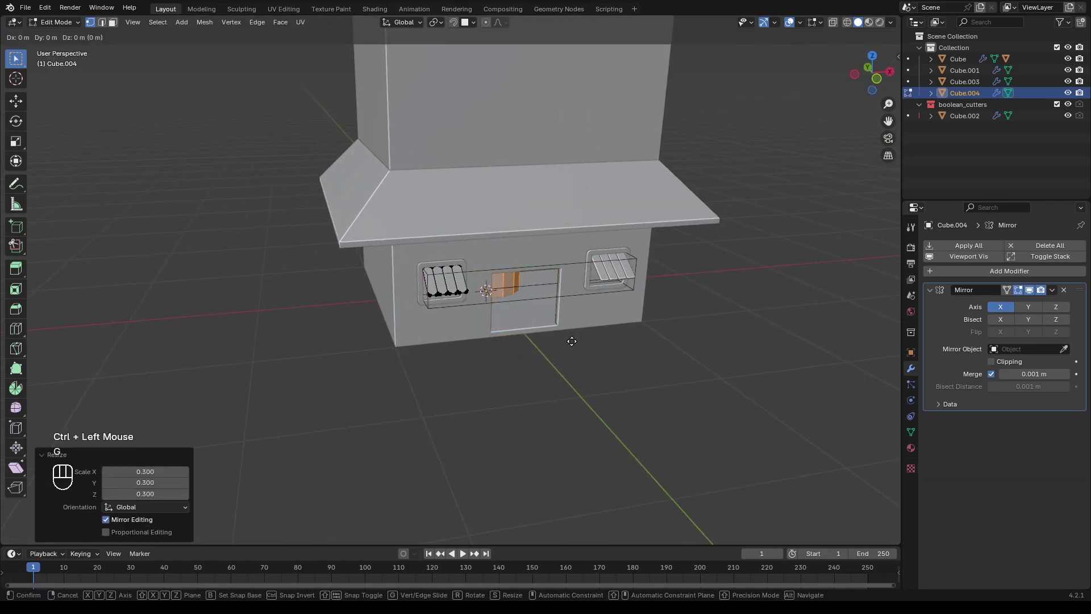
{"action": "left_click", "coordinate": [569, 398]}
Step: Scale the cylinder down into a thin post, adjusting its length along Z and its thickness in the XY plane
{"action": "key", "text": "s"}
{"action": "left_click", "coordinate": [483, 378]}
{"action": "key", "text": "s"}
{"action": "key", "text": "z"}
{"action": "left_click", "coordinate": [501, 374]}
{"action": "key", "text": "s"}
{"action": "key", "text": "shift+z"}
{"action": "left_click", "coordinate": [470, 381]}
{"action": "middle_click_drag", "start_coordinate": [470, 381], "coordinate": [560, 336]}
{"action": "key", "text": "s"}
{"action": "left_click", "coordinate": [552, 305], "text": "ctrl"}
Step: Move the post about 0.02 m in X and 0.32 m in Y, and raise it along Z beneath the awning
{"action": "key", "text": "g"}
{"action": "key", "text": "shift+z"}
{"action": "left_click", "coordinate": [421, 261]}
{"action": "key", "text": "g"}
{"action": "key", "text": "z"}
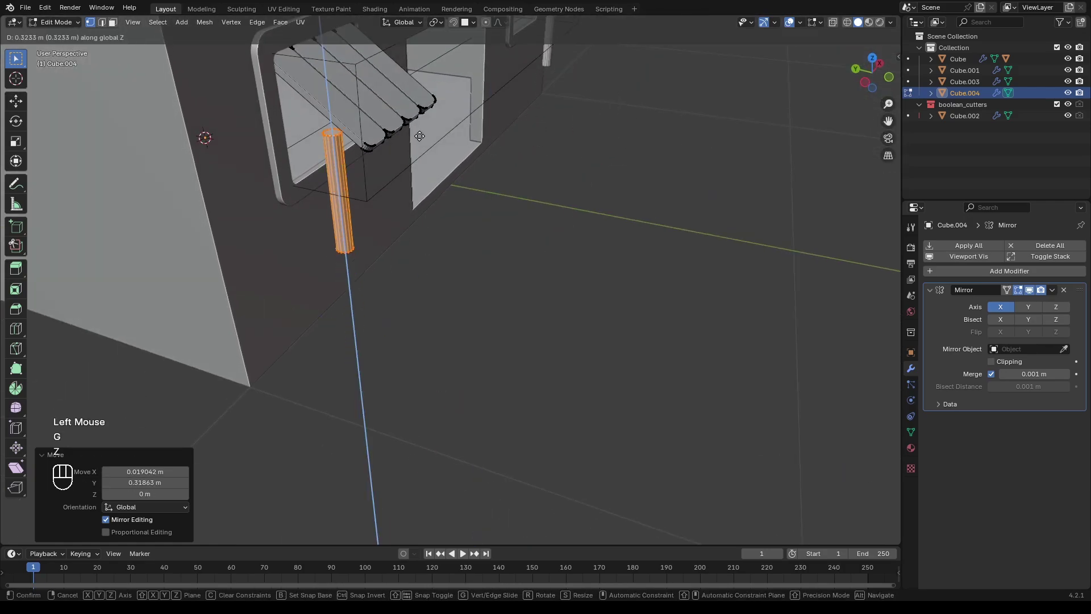
{"action": "left_click", "coordinate": [404, 174]}
Step: Scale the post uniformly to fit between the window and the awning
{"action": "key", "text": "s"}
{"action": "left_click", "coordinate": [510, 220], "text": "ctrl"}
{"action": "scroll", "coordinate": [463, 271], "scroll_direction": "up", "scroll_amount": 1}
{"action": "middle_click_drag", "start_coordinate": [455, 309], "coordinate": [543, 282]}
{"action": "key", "text": "s"}
{"action": "left_click", "coordinate": [541, 283], "text": "ctrl"}
Step: Rotate the post 45° around X and raise it about 0.06 m along Z as an awning strut
{"action": "key", "text": "r"}
{"action": "key", "text": "x"}
{"action": "left_click", "coordinate": [515, 378], "text": "ctrl"}
{"action": "key", "text": "g"}
{"action": "key", "text": "z"}
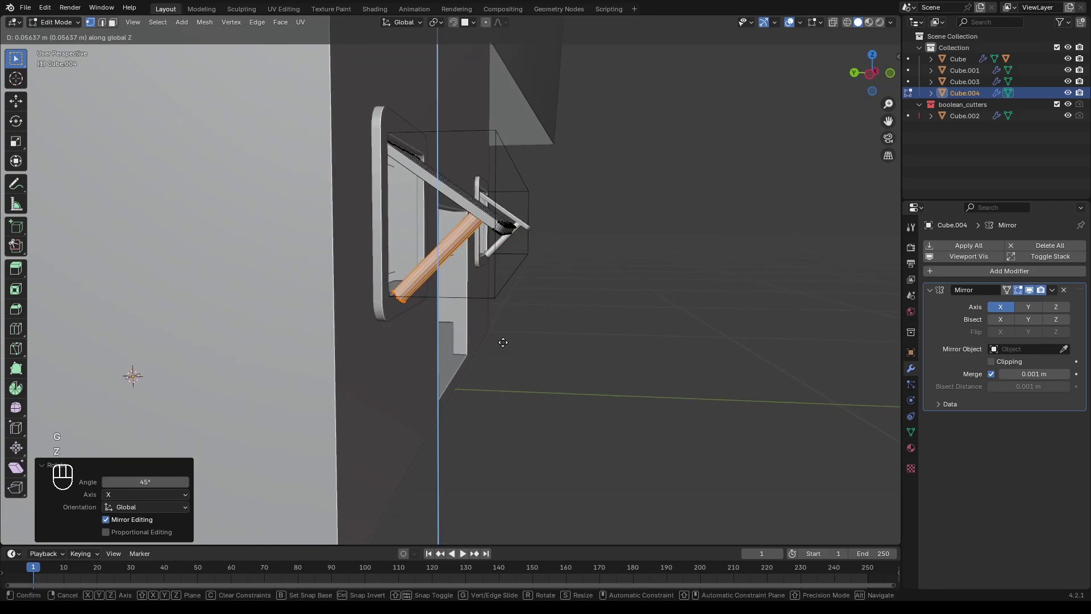
{"action": "left_click", "coordinate": [505, 340]}
Step: Shift the strut about 0.027 m along Y and adjust its tilt around X
{"action": "scroll", "coordinate": [508, 334], "scroll_direction": "up", "scroll_amount": 1, "text": "shift"}
{"action": "scroll", "coordinate": [512, 330], "scroll_direction": "up", "scroll_amount": 1}
{"action": "middle_click_drag", "start_coordinate": [514, 326], "coordinate": [544, 281]}
{"action": "key", "text": "g"}
{"action": "key", "text": "y"}
{"action": "left_click", "coordinate": [603, 344]}
{"action": "key", "text": "r"}
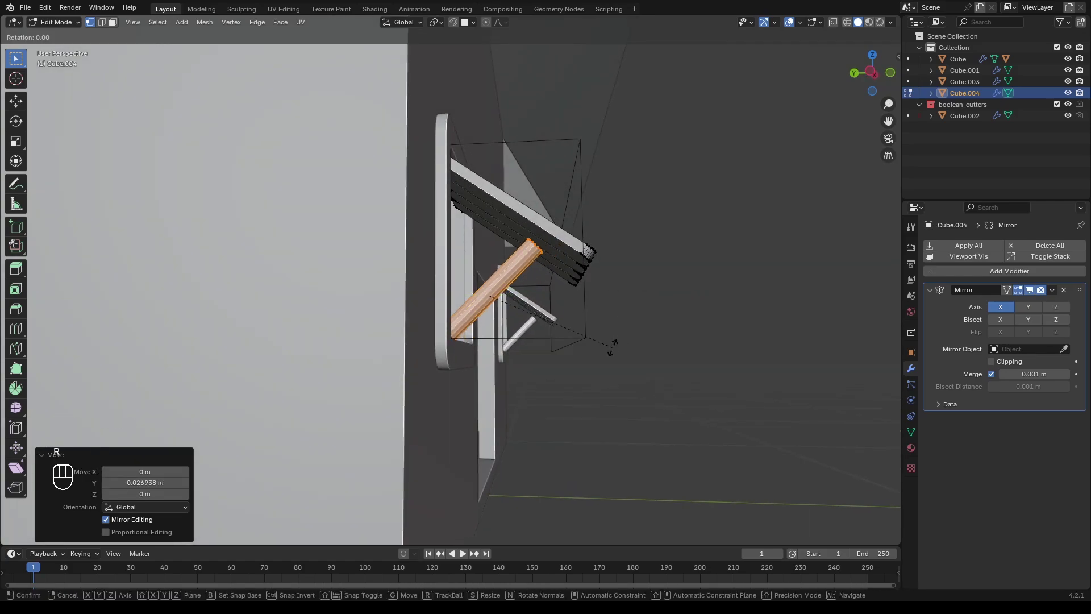
{"action": "key", "text": "x"}
{"action": "left_click", "coordinate": [602, 363], "text": "ctrl"}
Step: Reposition the strut along Y against the window frame with X-ray view on
{"action": "key", "text": "alt+z"}
{"action": "key", "text": "g"}
{"action": "key", "text": "y"}
{"action": "middle_click_drag", "start_coordinate": [579, 361], "coordinate": [531, 377], "text": "shift"}
{"action": "left_click", "coordinate": [637, 364], "text": "ctrl"}
{"action": "key", "text": "s"}
{"action": "right_click", "coordinate": [605, 363]}
Step: Scale the strut along Z and rotate it around X to reach the awning's outer edge
{"action": "key", "text": "r"}
{"action": "left_click", "coordinate": [607, 277], "text": "ctrl"}
{"action": "key", "text": "s"}
{"action": "key", "text": "z"}
{"action": "left_click", "coordinate": [621, 274], "text": "ctrl"}
{"action": "key", "text": "r"}
{"action": "key", "text": "x"}
{"action": "left_click", "coordinate": [606, 372], "text": "ctrl"}
Step: Turn X-ray off and move the strut about -0.007 m along Y
{"action": "scroll", "coordinate": [603, 365], "scroll_direction": "up", "scroll_amount": 2}
{"action": "middle_click_drag", "start_coordinate": [572, 309], "coordinate": [564, 294], "text": "shift"}
{"action": "key", "text": "alt+z"}
{"action": "key", "text": "g"}
{"action": "key", "text": "y"}
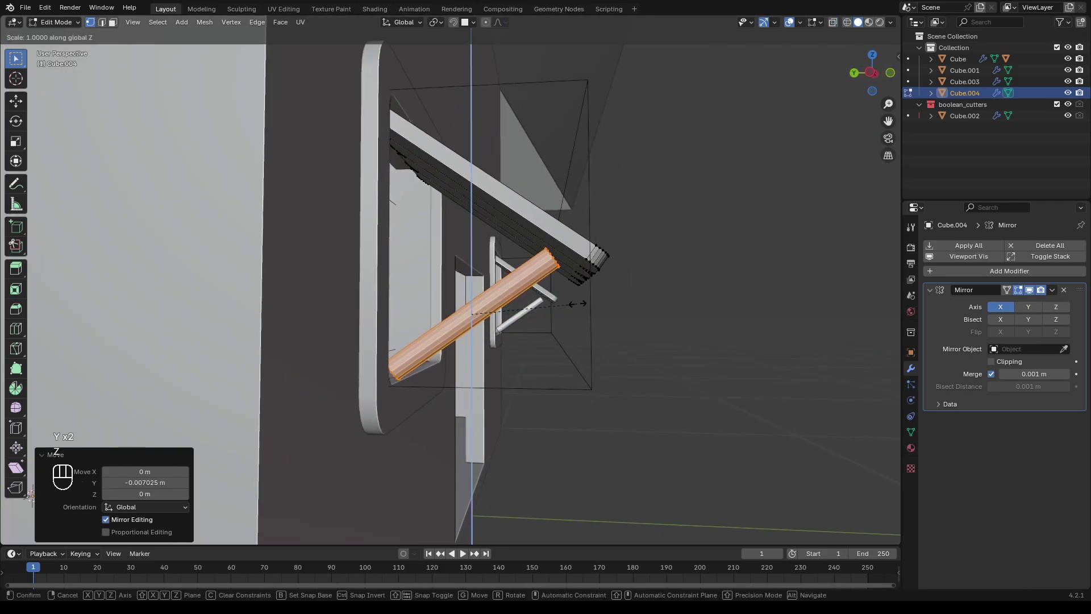
{"action": "key", "text": "Escape"}
Step: Scale the strut uniformly to about 1.163 and lower it slightly along Z
{"action": "key", "text": "s"}
{"action": "left_click", "coordinate": [679, 326], "text": "shift"}
{"action": "middle_click_drag", "start_coordinate": [679, 327], "coordinate": [526, 354]}
{"action": "key", "text": "g"}
{"action": "key", "text": "z"}
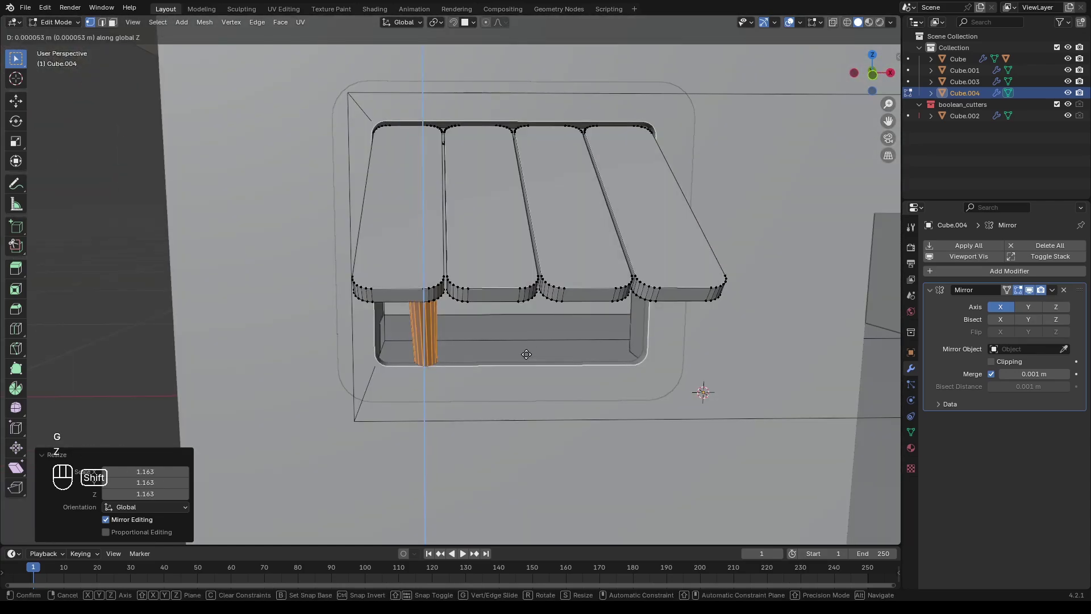
{"action": "left_click", "coordinate": [526, 393], "text": "shift"}
Step: Select the strut's lower-end vertices through X-ray and lower them about 0.026 m along Z
{"action": "middle_click_drag", "start_coordinate": [526, 393], "coordinate": [406, 372]}
{"action": "scroll", "coordinate": [407, 372], "scroll_direction": "up", "scroll_amount": 2}
{"action": "middle_click_drag", "start_coordinate": [407, 372], "coordinate": [410, 327], "text": "shift"}
{"action": "key", "text": "alt+z"}
{"action": "left_click_drag", "start_coordinate": [494, 332], "coordinate": [423, 401]}
{"action": "key", "text": "g"}
{"action": "key", "text": "z"}
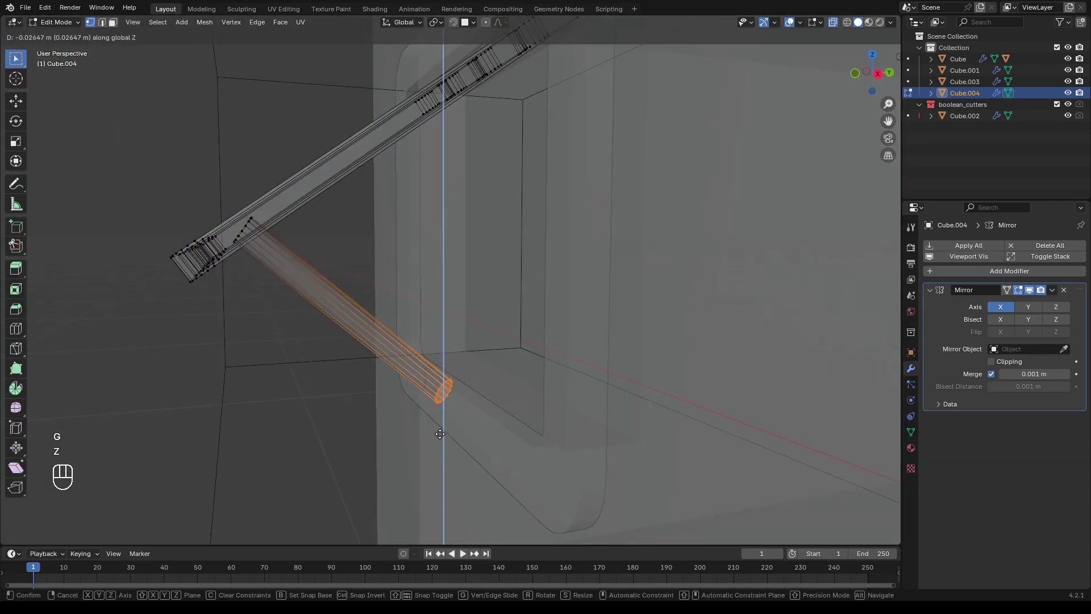
{"action": "left_click", "coordinate": [441, 435]}
Step: Move the strut's lower end along Y to the window frame and turn X-ray off
{"action": "key", "text": "g"}
{"action": "key", "text": "y"}
{"action": "left_click", "coordinate": [485, 438]}
{"action": "key", "text": "alt+z"}
{"action": "middle_click_drag", "start_coordinate": [488, 437], "coordinate": [544, 386]}
Step: Select the whole strut in face selection mode and move it about -0.018 m along X
{"action": "key", "text": "Tab"}
{"action": "key", "text": "Tab"}
{"action": "key", "text": "3"}
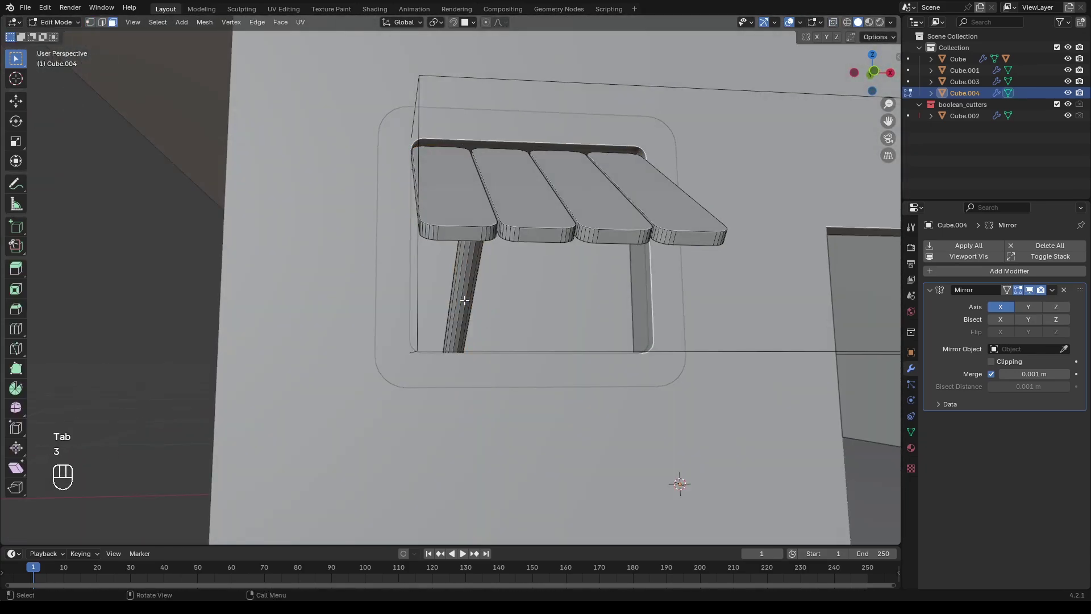
{"action": "key", "text": "l"}
{"action": "middle_click_drag", "start_coordinate": [465, 300], "coordinate": [483, 333]}
{"action": "key", "text": "g"}
{"action": "key", "text": "x"}
{"action": "left_click", "coordinate": [366, 368], "text": "shift"}
Step: Duplicate the strut about 0.22 m along X to the awning's opposite side
{"action": "key", "text": "shift+d"}
{"action": "key", "text": "x"}
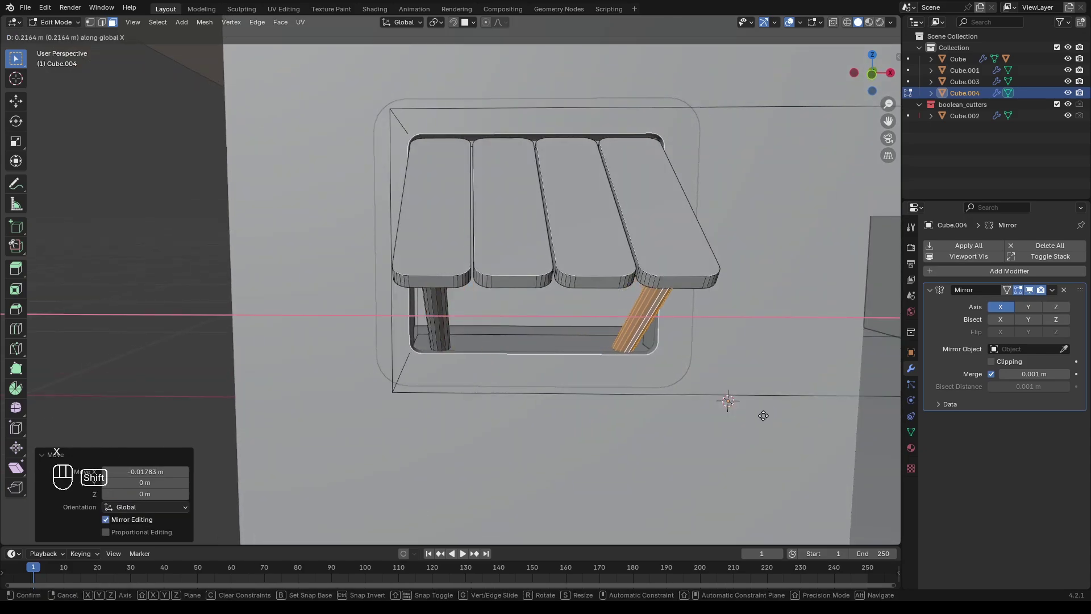
{"action": "left_click", "coordinate": [843, 401], "text": "shift"}
{"action": "scroll", "coordinate": [639, 406], "scroll_direction": "up", "scroll_amount": 1}
{"action": "scroll", "coordinate": [639, 406], "scroll_direction": "down", "scroll_amount": 3}
{"action": "middle_click_drag", "start_coordinate": [649, 360], "coordinate": [750, 363]}
{"action": "scroll", "coordinate": [602, 370], "scroll_direction": "up", "scroll_amount": 2}
Step: Select each strut in turn and fine-tune its position beneath the awning, shifting the duplicate along X
{"action": "left_click", "coordinate": [450, 341]}
{"action": "key", "text": "l"}
{"action": "key", "text": "g"}
{"action": "left_click", "coordinate": [335, 324], "text": "shift"}
{"action": "left_click", "coordinate": [683, 362]}
{"action": "key", "text": "l"}
{"action": "key", "text": "g"}
{"action": "key", "text": "x"}
{"action": "left_click", "coordinate": [705, 362], "text": "shift"}
Step: Select the original strut and adjust its position along X
{"action": "scroll", "coordinate": [750, 363], "scroll_direction": "down", "scroll_amount": 3}
{"action": "left_click", "coordinate": [439, 317]}
{"action": "key", "text": "l"}
{"action": "key", "text": "x"}
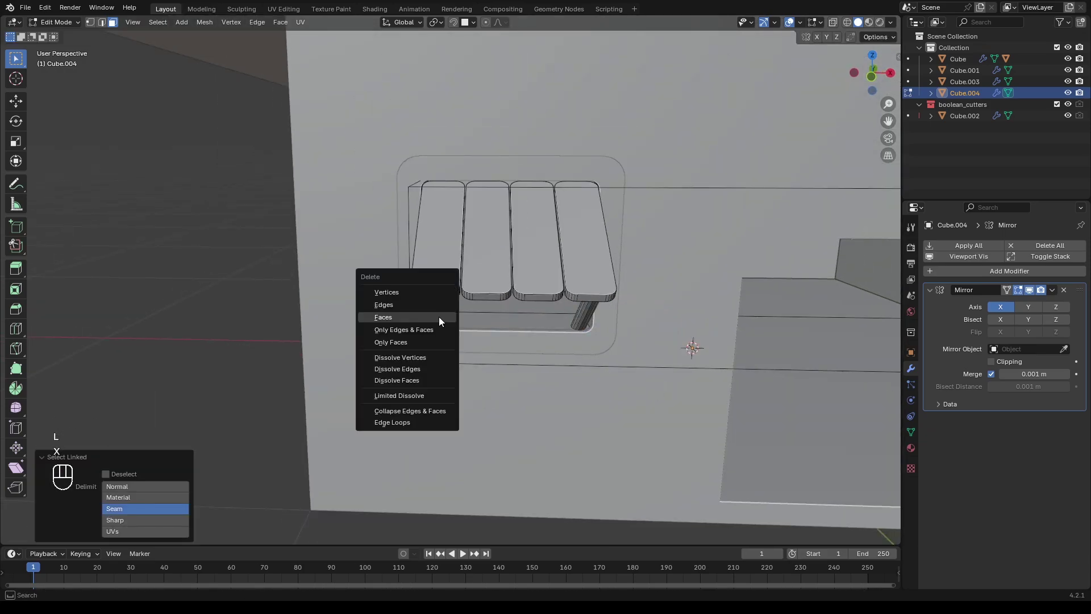
{"action": "key", "text": "g"}
{"action": "key", "text": "x"}
{"action": "left_click", "coordinate": [514, 273], "text": "shift"}
Step: Return to Object Mode, apply auto smooth shading at 30° to the awning with its struts, and deselect it
{"action": "scroll", "coordinate": [514, 272], "scroll_direction": "down", "scroll_amount": 1}
{"action": "middle_click_drag", "start_coordinate": [514, 273], "coordinate": [546, 284]}
{"action": "middle_click_drag", "start_coordinate": [545, 284], "coordinate": [602, 306]}
{"action": "key", "text": "Tab"}
{"action": "middle_click_drag", "start_coordinate": [461, 295], "coordinate": [513, 313]}
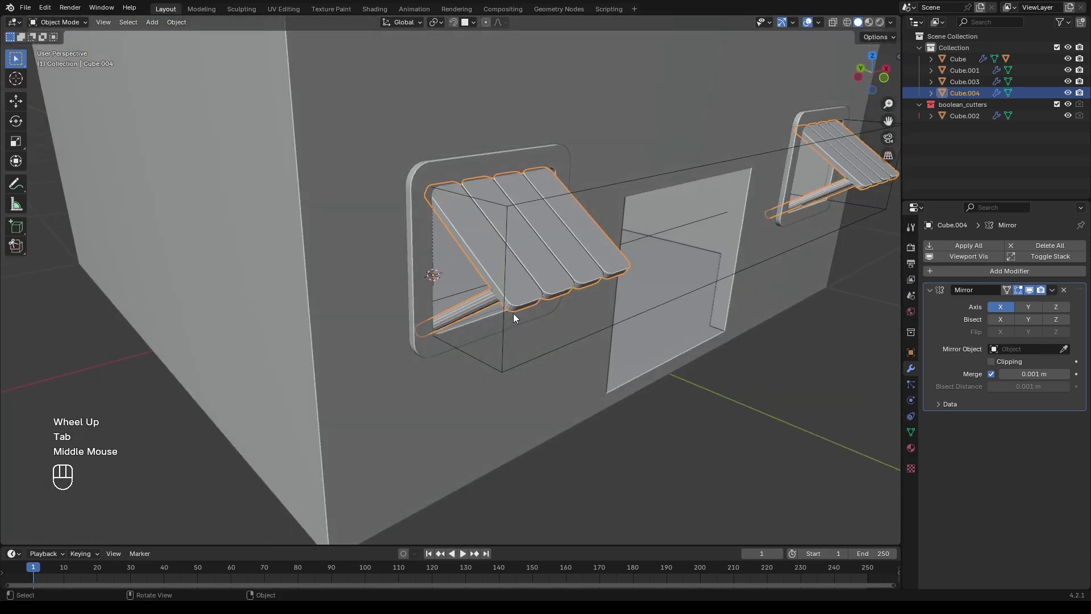
{"action": "right_click", "coordinate": [537, 279]}
{"action": "left_click", "coordinate": [535, 278]}
{"action": "left_click", "coordinate": [639, 441]}
Step: Add a 2 m plane mesh at the building's base and scale it down uniformly
{"action": "scroll", "coordinate": [646, 429], "scroll_direction": "down", "scroll_amount": 3}
{"action": "mouse_move", "coordinate": [646, 429]}
{"action": "middle_mouse_down"}
{"action": "mouse_move", "coordinate": [668, 385]}
{"action": "mouse_move", "coordinate": [654, 409]}
{"action": "middle_mouse_up"}
{"action": "scroll", "coordinate": [637, 363], "scroll_direction": "down", "scroll_amount": 2}
{"action": "middle_click_drag", "start_coordinate": [637, 341], "coordinate": [654, 449]}
{"action": "middle_click_drag", "start_coordinate": [654, 449], "coordinate": [563, 455], "text": "shift"}
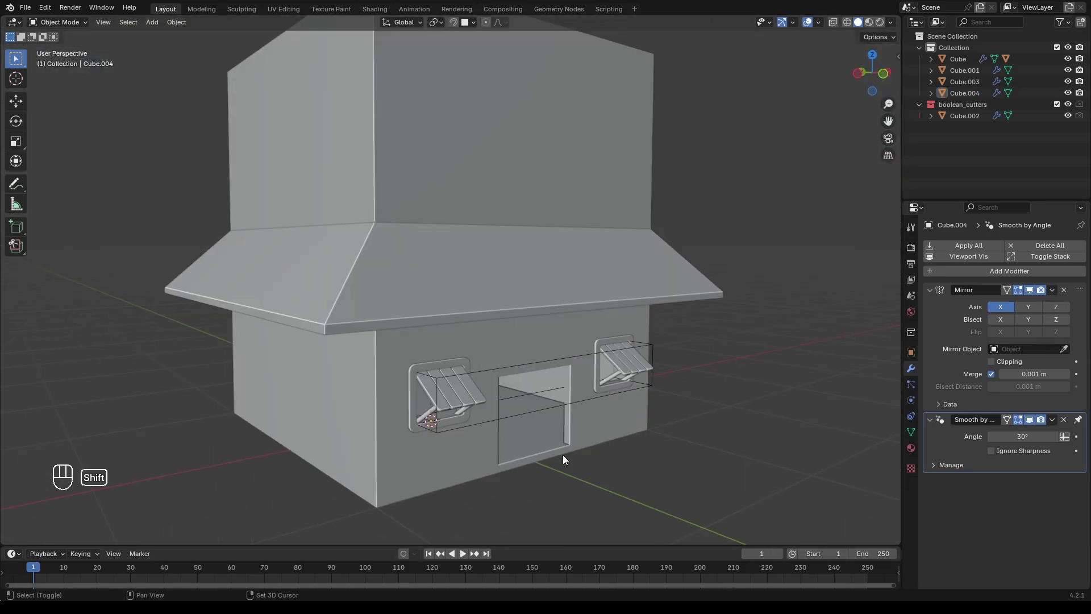
{"action": "key", "text": "shift+a"}
{"action": "mouse_move", "coordinate": [533, 379]}
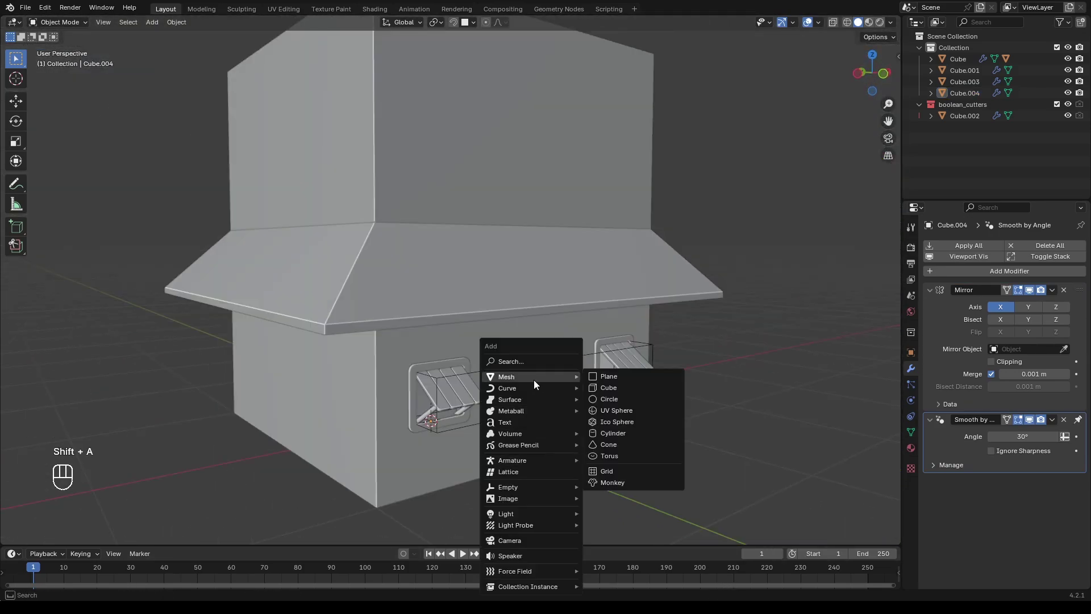
{"action": "left_click", "coordinate": [603, 378]}
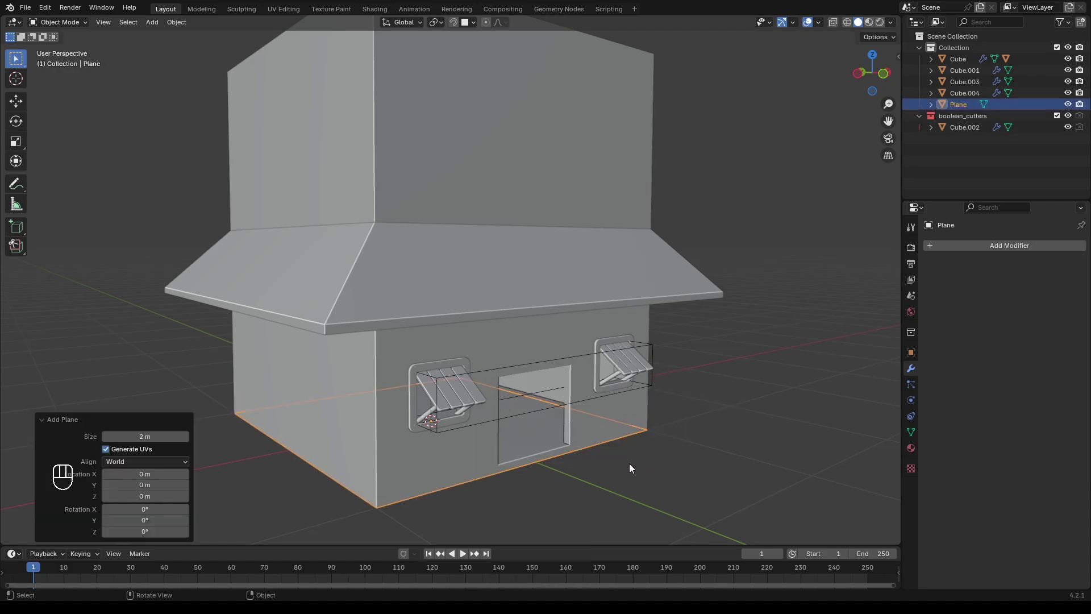
{"action": "key", "text": "s"}
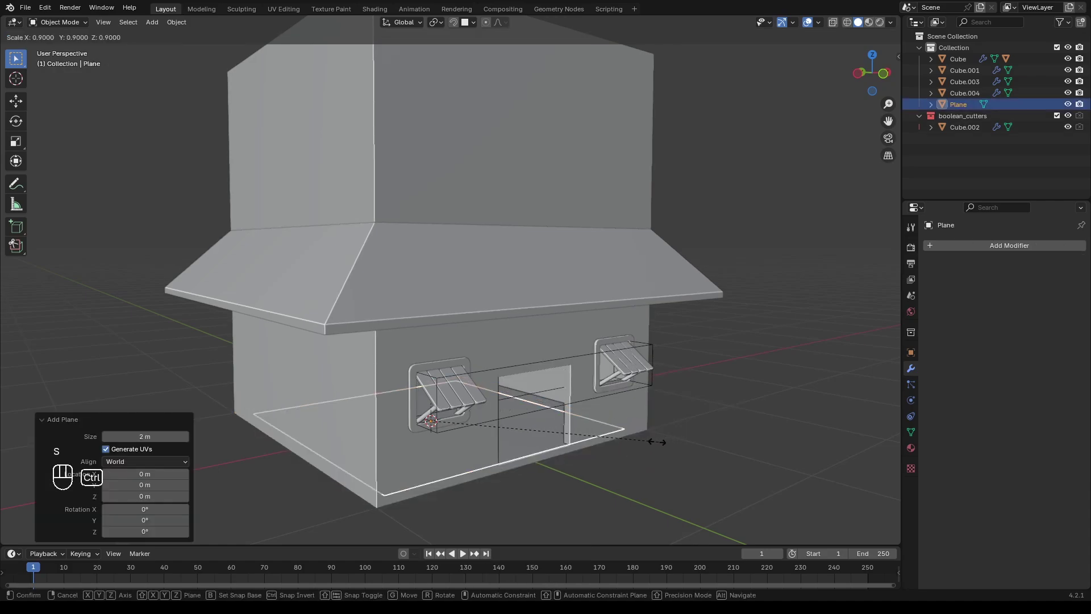
{"action": "left_click", "coordinate": [543, 413], "text": "ctrl"}
Step: In Edit Mode, move the plane horizontally to the front of the building and scale it to 0.3
{"action": "key", "text": "Tab"}
{"action": "key", "text": "g"}
{"action": "key", "text": "shift+z"}
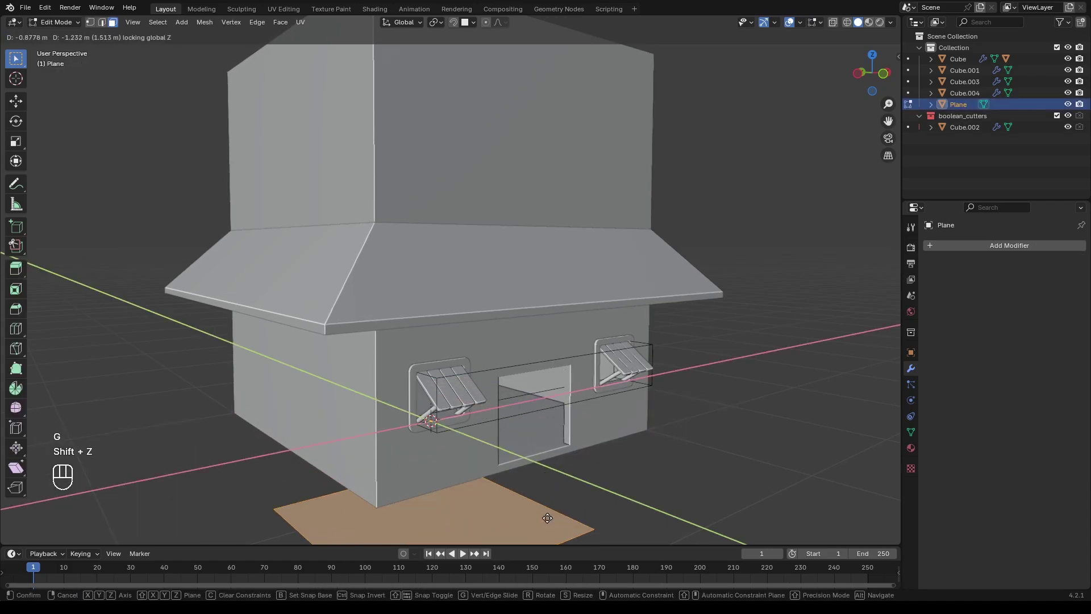
{"action": "left_click", "coordinate": [554, 516]}
{"action": "key", "text": "s"}
{"action": "left_click", "coordinate": [522, 505], "text": "ctrl"}
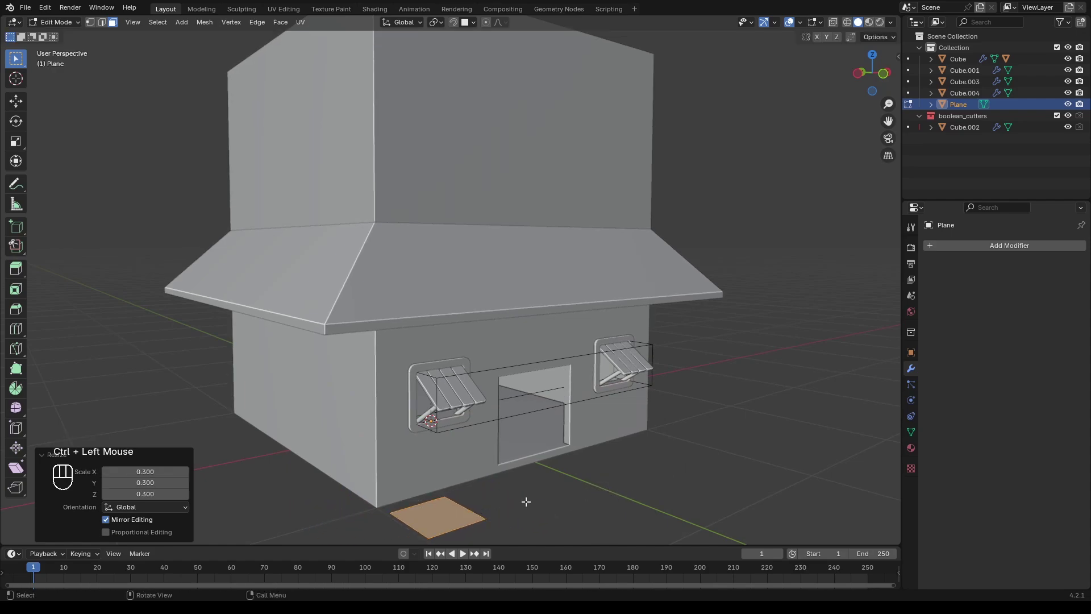
Step: Rotate the plane 90° about X to stand it upright and scale it to 0.7
{"action": "scroll", "coordinate": [540, 432], "scroll_direction": "down", "scroll_amount": 4, "text": "shift"}
{"action": "type", "text": "r"}
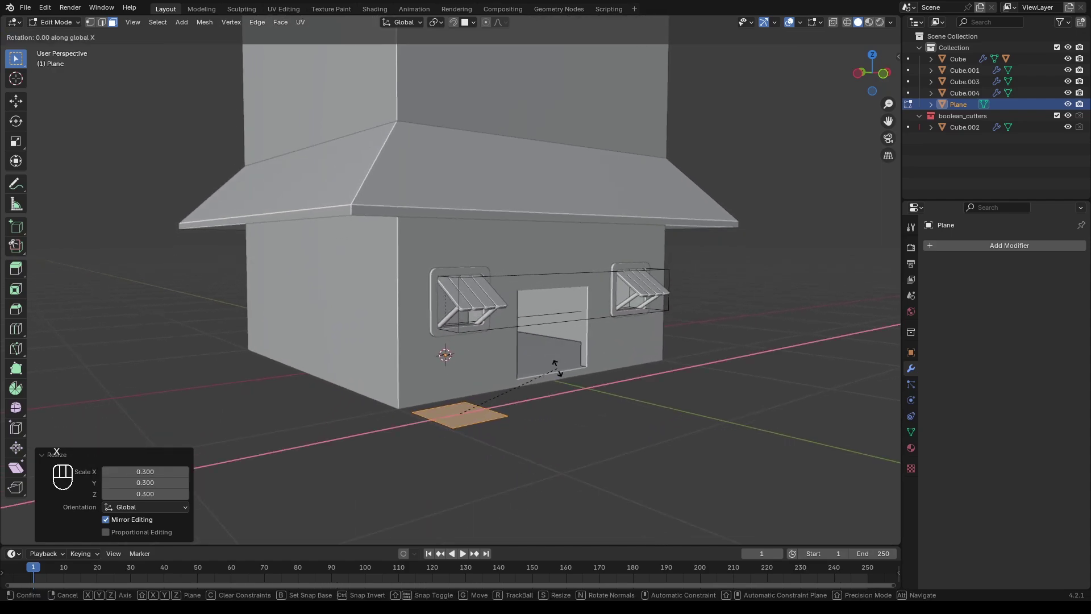
{"action": "type", "text": "90"}
{"action": "key", "text": "Return"}
{"action": "key", "text": "s"}
{"action": "left_click", "coordinate": [576, 400], "text": "ctrl"}
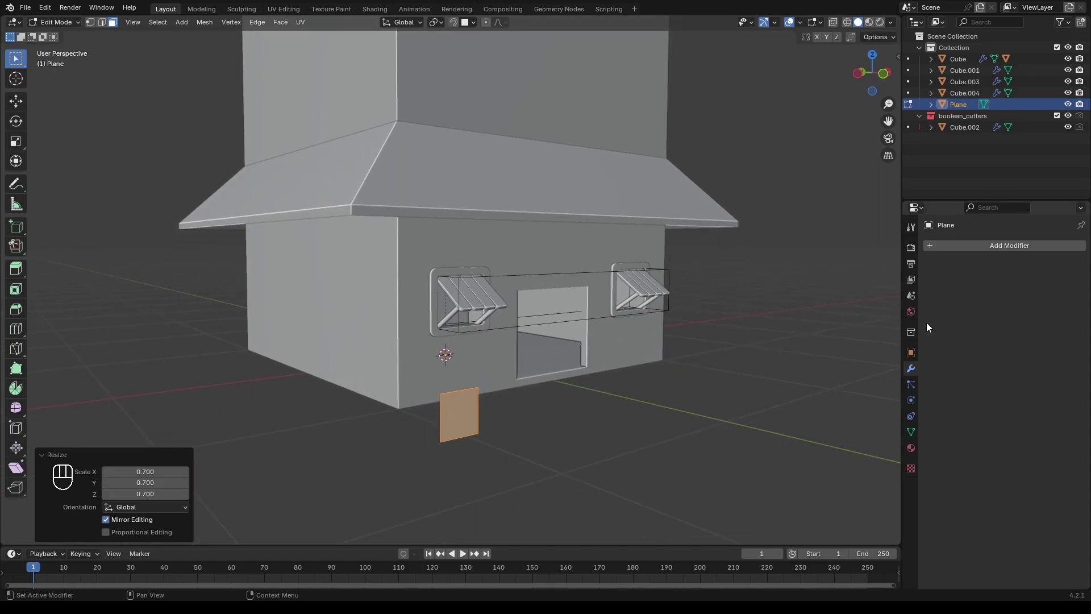
Step: Add a Mirror modifier on X with clipping and raise the plane about 0.107 m to the base of the front wall
{"action": "type", "text": "mi"}
{"action": "key", "text": "Return"}
{"action": "scroll", "coordinate": [585, 447], "scroll_direction": "up", "scroll_amount": 2}
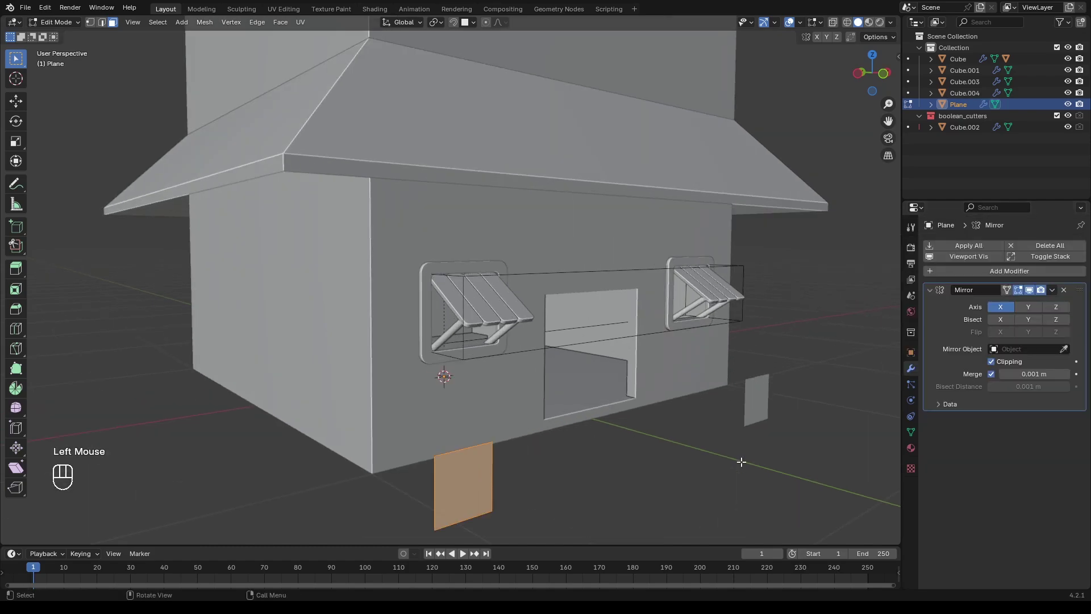
{"action": "middle_click_drag", "start_coordinate": [741, 462], "coordinate": [739, 453], "text": "shift"}
{"action": "key", "text": "g"}
{"action": "key", "text": "z"}
{"action": "left_click", "coordinate": [517, 325]}
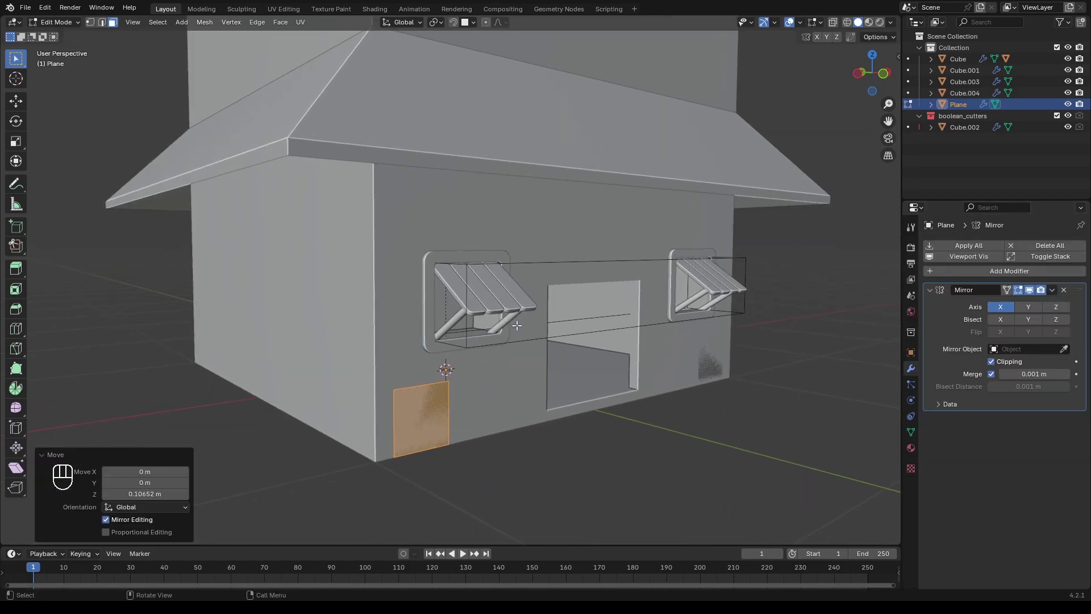
Step: In front view, select the plane's vertical edge nearest the doorway and move it along X to widen the panel
{"action": "key", "text": "KP_1"}
{"action": "scroll", "coordinate": [446, 391], "scroll_direction": "up", "scroll_amount": 2}
{"action": "middle_click_drag", "start_coordinate": [446, 391], "coordinate": [512, 363], "text": "shift"}
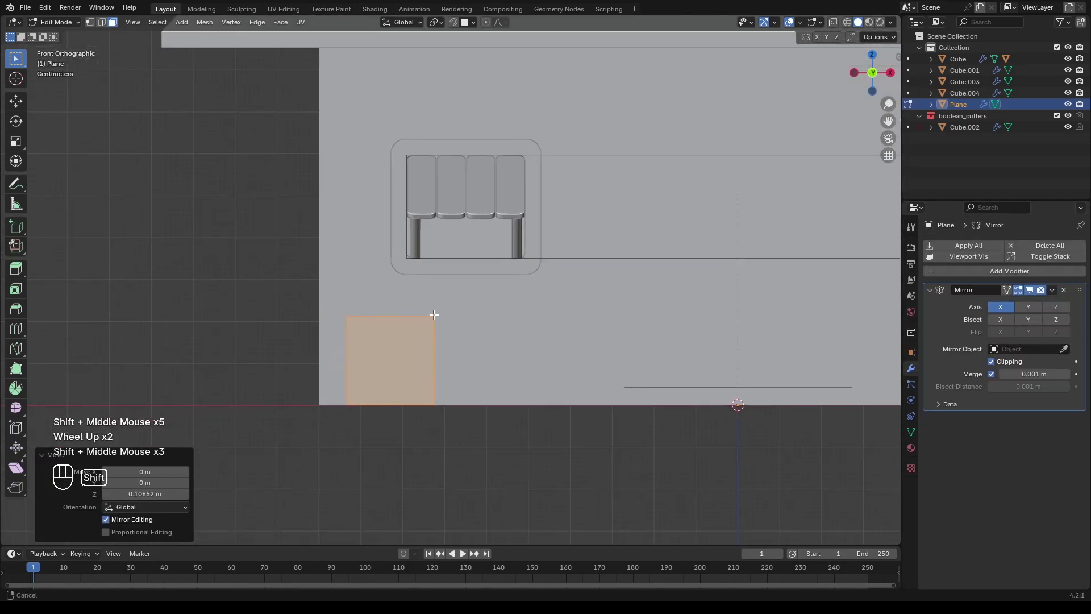
{"action": "key", "text": "1"}
{"action": "left_click", "coordinate": [460, 341]}
{"action": "left_click_drag", "start_coordinate": [409, 295], "coordinate": [435, 365], "text": "shift"}
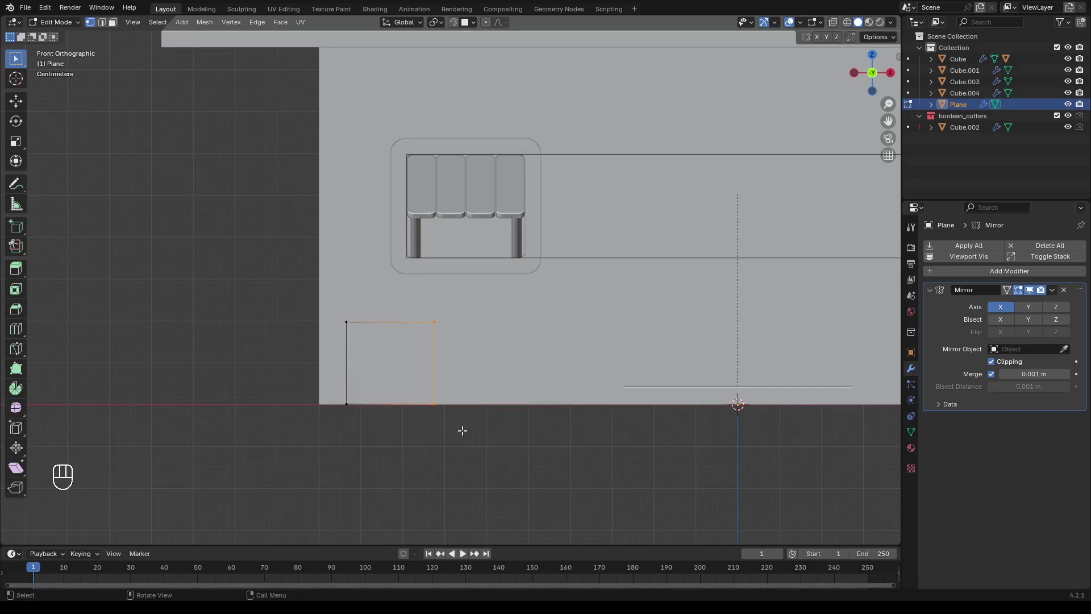
{"action": "key", "text": "alt+z"}
{"action": "key", "text": "g"}
{"action": "key", "text": "x"}
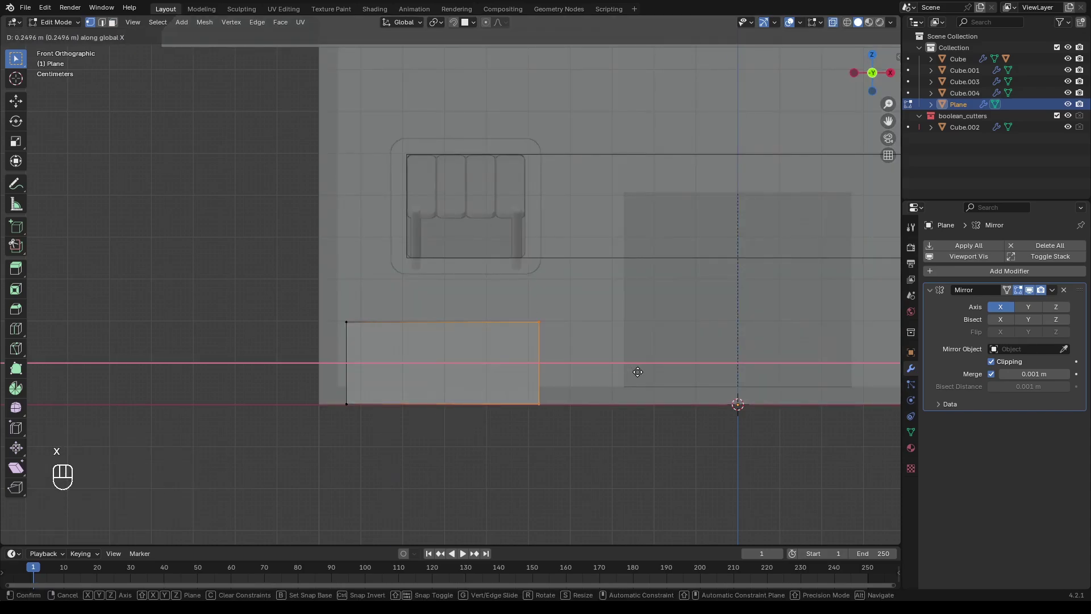
{"action": "left_click", "coordinate": [893, 415]}
Step: Move the plane's outer vertical edge about 0.06 m along X to the building's corner
{"action": "left_click_drag", "start_coordinate": [328, 299], "coordinate": [419, 441]}
{"action": "key", "text": "g"}
{"action": "key", "text": "x"}
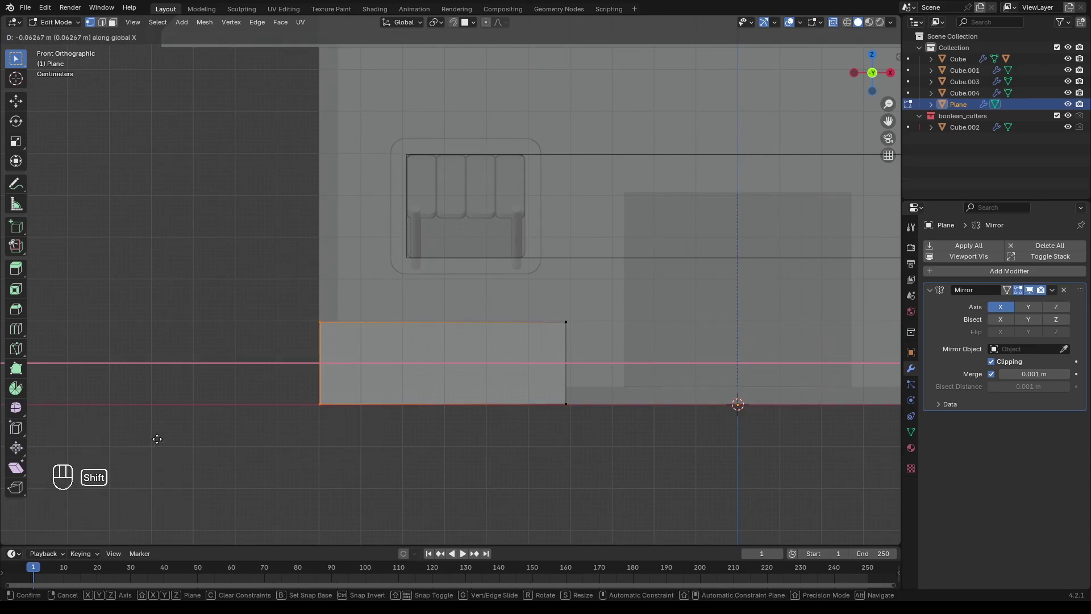
{"action": "left_click", "coordinate": [157, 439], "text": "ctrl"}
Step: Extrude the front panel's face outward to give the panel thickness
{"action": "middle_click_drag", "start_coordinate": [350, 354], "coordinate": [415, 378]}
{"action": "left_click", "coordinate": [113, 23]}
{"action": "scroll", "coordinate": [455, 370], "scroll_direction": "up", "scroll_amount": 2}
{"action": "left_click", "coordinate": [455, 370]}
{"action": "key", "text": "e"}
{"action": "left_click", "coordinate": [516, 400]}
{"action": "scroll", "coordinate": [524, 378], "scroll_direction": "up", "scroll_amount": 1}
{"action": "left_click", "coordinate": [519, 371]}
{"action": "middle_click_drag", "start_coordinate": [500, 386], "coordinate": [524, 316]}
{"action": "key", "text": "alt+z"}
{"action": "key", "text": "e"}
{"action": "left_click", "coordinate": [500, 412]}
Step: Move the front panel's outer end face about 0.027 m along X, away from the building's corner
{"action": "key", "text": "g"}
{"action": "key", "text": "y"}
{"action": "key", "text": "x"}
{"action": "left_click", "coordinate": [877, 334]}
{"action": "scroll", "coordinate": [549, 341], "scroll_direction": "down", "scroll_amount": 2}
{"action": "scroll", "coordinate": [421, 338], "scroll_direction": "up", "scroll_amount": 3}
{"action": "key", "text": "g"}
{"action": "key", "text": "x"}
{"action": "left_click", "coordinate": [665, 387]}
Step: Duplicate the panel's end face with a small gap along X and extrude it about 0.083 m toward the corner
{"action": "scroll", "coordinate": [499, 355], "scroll_direction": "up", "scroll_amount": 2}
{"action": "key", "text": "shift+d"}
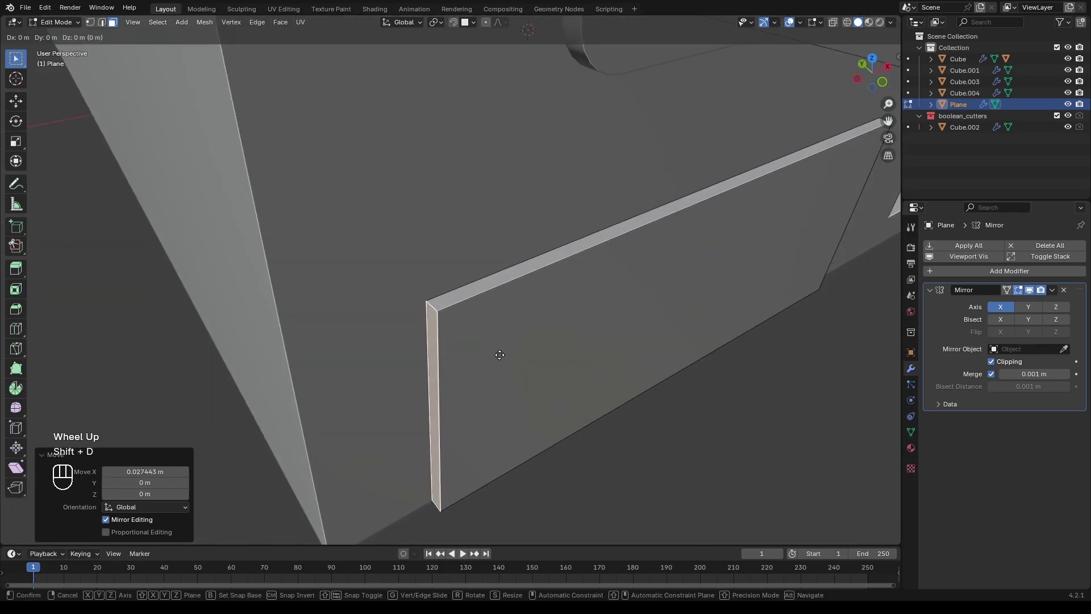
{"action": "key", "text": "x"}
{"action": "left_click", "coordinate": [512, 415], "text": "shift"}
{"action": "scroll", "coordinate": [514, 421], "scroll_direction": "down", "scroll_amount": 2}
{"action": "key", "text": "e"}
{"action": "left_click", "coordinate": [435, 452]}
Step: Extrude the corner strip's end face about 0.013 m further past the building's corner
{"action": "middle_click_drag", "start_coordinate": [438, 444], "coordinate": [446, 479]}
{"action": "scroll", "coordinate": [538, 398], "scroll_direction": "up", "scroll_amount": 3}
{"action": "key", "text": "e"}
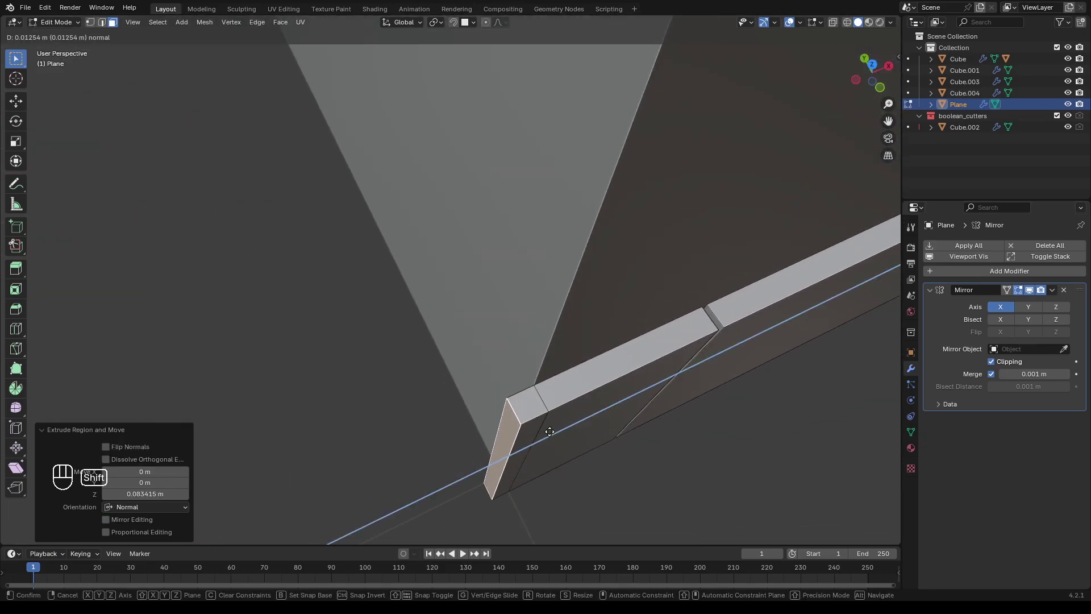
{"action": "left_click", "coordinate": [544, 435], "text": "shift"}
Step: Extrude the strip's inner corner face along the side wall and adjust its fit so the trim wraps the corner
{"action": "middle_click_drag", "start_coordinate": [511, 435], "coordinate": [466, 387]}
{"action": "left_click", "coordinate": [526, 423]}
{"action": "scroll", "coordinate": [529, 415], "scroll_direction": "down", "scroll_amount": 2}
{"action": "key", "text": "e"}
{"action": "left_click", "coordinate": [496, 379], "text": "shift"}
{"action": "key", "text": "KP_7"}
{"action": "scroll", "coordinate": [496, 379], "scroll_direction": "up", "scroll_amount": 5}
{"action": "scroll", "coordinate": [506, 364], "scroll_direction": "up", "scroll_amount": 1, "text": "shift"}
{"action": "key", "text": "alt+z"}
{"action": "middle_click_drag", "start_coordinate": [466, 386], "coordinate": [429, 406], "text": "shift"}
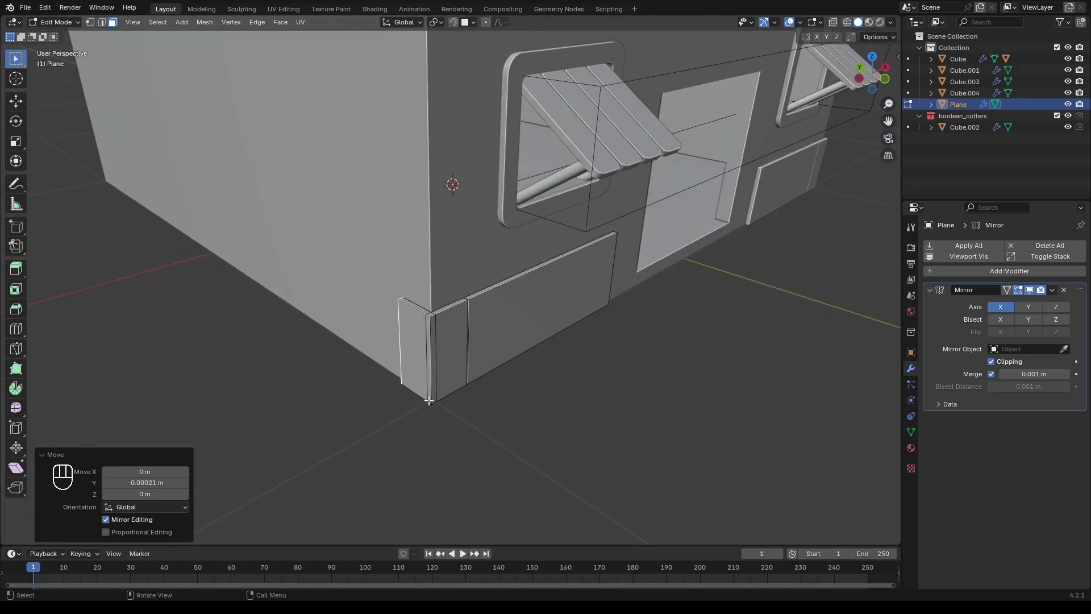
Step: Duplicate the corner trim's side end face about 0.004 m along Y and extrude it into a long side wall panel
{"action": "scroll", "coordinate": [429, 401], "scroll_direction": "up", "scroll_amount": 4}
{"action": "key", "text": "shift+d"}
{"action": "left_click", "coordinate": [448, 333], "text": "shift"}
{"action": "scroll", "coordinate": [449, 333], "scroll_direction": "down", "scroll_amount": 5}
{"action": "middle_click_drag", "start_coordinate": [437, 341], "coordinate": [536, 385], "text": "shift"}
{"action": "key", "text": "e"}
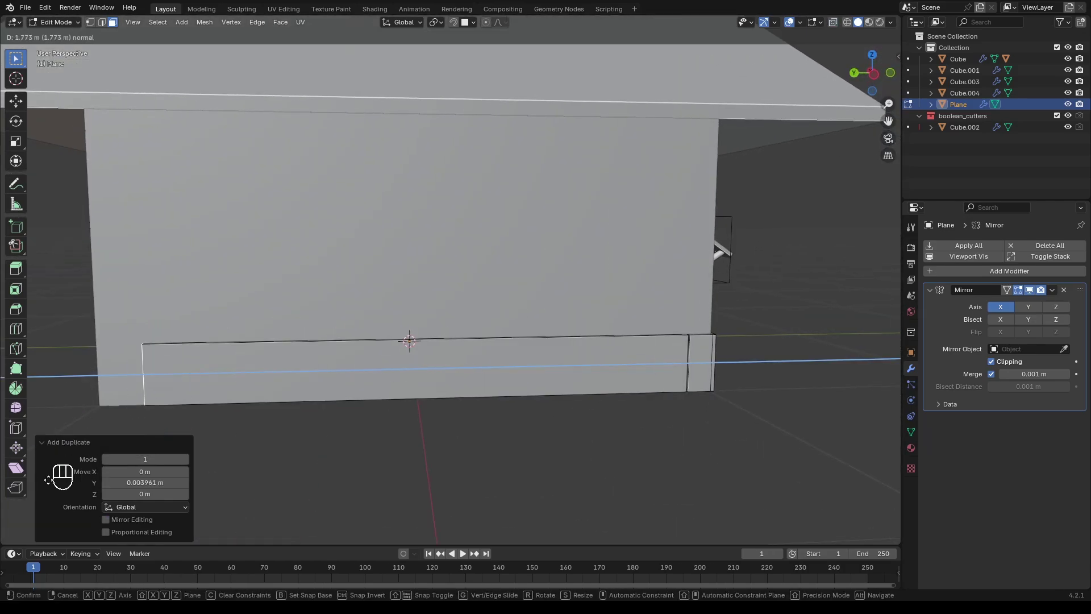
{"action": "left_click", "coordinate": [56, 381]}
Step: Select the corner trim's top faces and raise them about 0.96 m along Z into the roof skirt
{"action": "middle_click_drag", "start_coordinate": [602, 296], "coordinate": [500, 335]}
{"action": "scroll", "coordinate": [682, 344], "scroll_direction": "up", "scroll_amount": 3}
{"action": "left_click", "coordinate": [720, 395]}
{"action": "scroll", "coordinate": [695, 431], "scroll_direction": "down", "scroll_amount": 5}
{"action": "middle_click_drag", "start_coordinate": [695, 431], "coordinate": [618, 330], "text": "shift"}
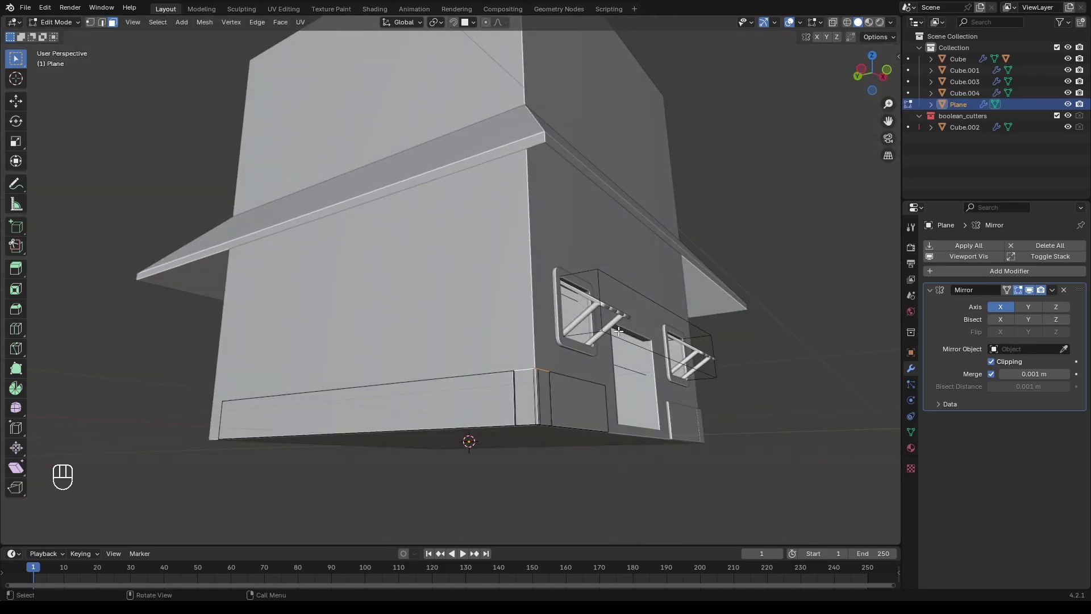
{"action": "left_click", "coordinate": [671, 102]}
{"action": "middle_click_drag", "start_coordinate": [671, 102], "coordinate": [620, 170]}
{"action": "middle_click_drag", "start_coordinate": [620, 170], "coordinate": [594, 256], "text": "shift"}
{"action": "middle_click_drag", "start_coordinate": [594, 255], "coordinate": [529, 398], "text": "shift"}
{"action": "scroll", "coordinate": [545, 356], "scroll_direction": "down", "scroll_amount": 4}
{"action": "key", "text": "g"}
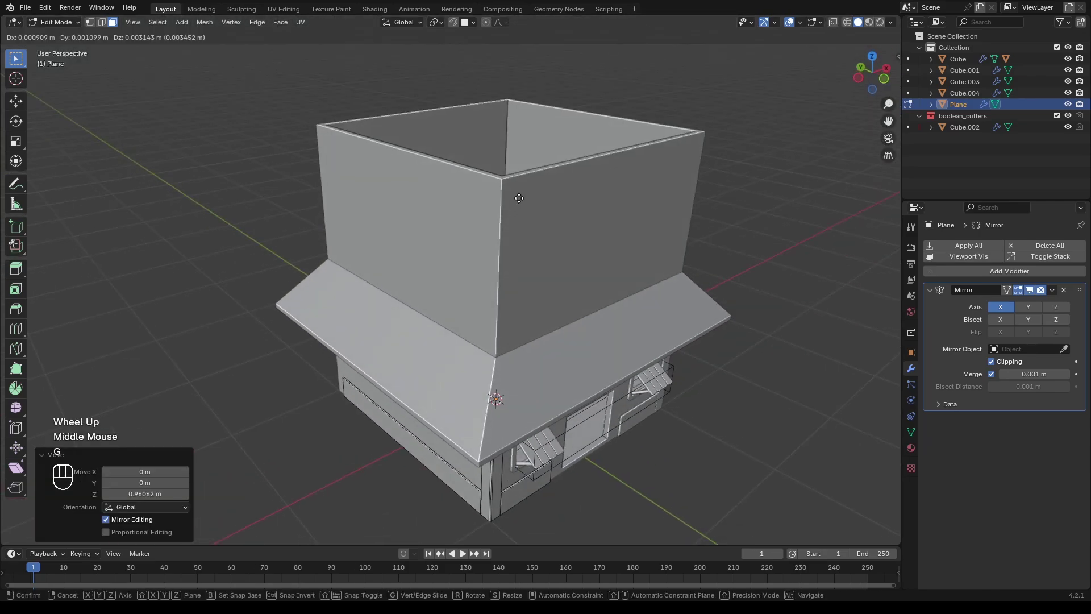
{"action": "key", "text": "ctrl+z"}
Step: Select the linked corner pillar and duplicate it along Y to the building's back corner
{"action": "middle_click_drag", "start_coordinate": [517, 199], "coordinate": [546, 318]}
{"action": "middle_click_drag", "start_coordinate": [545, 318], "coordinate": [546, 365], "text": "shift"}
{"action": "scroll", "coordinate": [489, 419], "scroll_direction": "up", "scroll_amount": 3}
{"action": "left_click", "coordinate": [544, 423]}
{"action": "key", "text": "l"}
{"action": "middle_click_drag", "start_coordinate": [544, 424], "coordinate": [591, 415]}
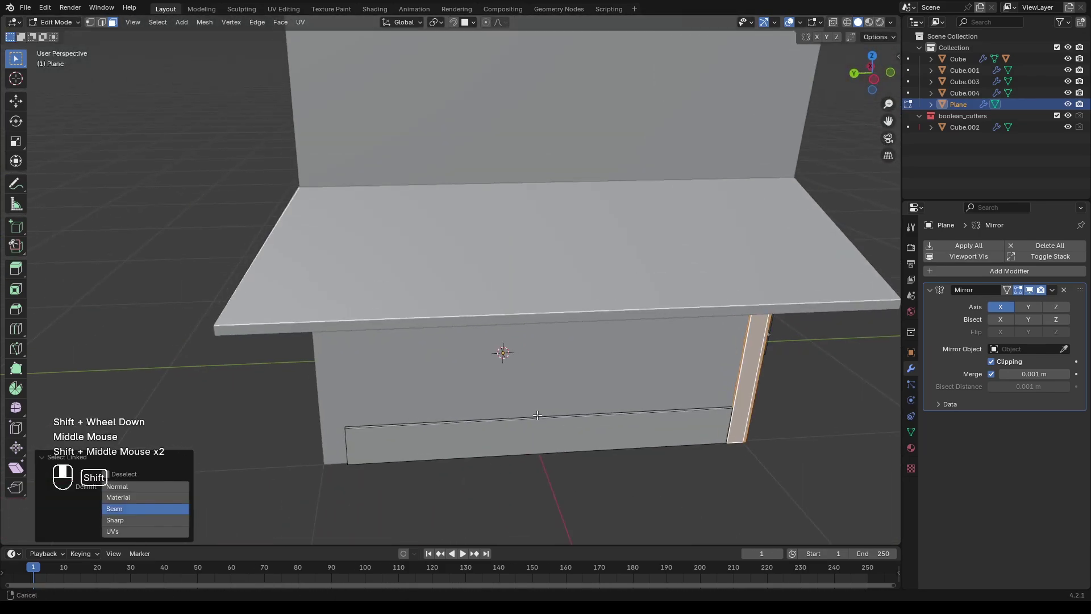
{"action": "key", "text": "shift+d"}
{"action": "key", "text": "y"}
{"action": "left_click", "coordinate": [96, 419]}
Step: Rotate the duplicated pillar about Z so it wraps the back corner
{"action": "scroll", "coordinate": [341, 318], "scroll_direction": "up", "scroll_amount": 3}
{"action": "key", "text": "r"}
{"action": "key", "text": "z"}
{"action": "left_click", "coordinate": [429, 264], "text": "ctrl"}
{"action": "scroll", "coordinate": [429, 264], "scroll_direction": "up", "scroll_amount": 2}
{"action": "middle_click_drag", "start_coordinate": [429, 264], "coordinate": [454, 306], "text": "shift"}
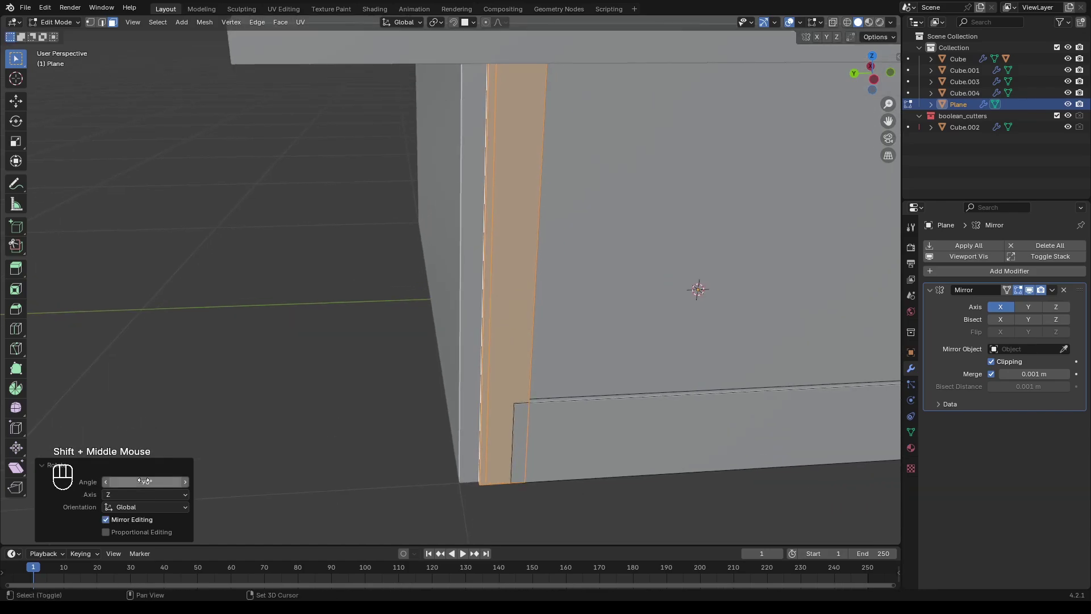
Step: Adjust the back corner pillar along Y in fine moves, ending with about 0.005 m, to fit the wall
{"action": "key", "text": "g"}
{"action": "key", "text": "y"}
{"action": "left_click", "coordinate": [555, 401], "text": "shift"}
{"action": "scroll", "coordinate": [543, 387], "scroll_direction": "up", "scroll_amount": 2}
{"action": "mouse_move", "coordinate": [555, 401]}
{"action": "middle_mouse_down"}
{"action": "mouse_move", "coordinate": [543, 388]}
{"action": "mouse_move", "coordinate": [556, 412]}
{"action": "middle_mouse_up"}
{"action": "key", "text": "g"}
{"action": "key", "text": "y"}
{"action": "left_click", "coordinate": [555, 416], "text": "shift"}
{"action": "scroll", "coordinate": [556, 417], "scroll_direction": "down", "scroll_amount": 4}
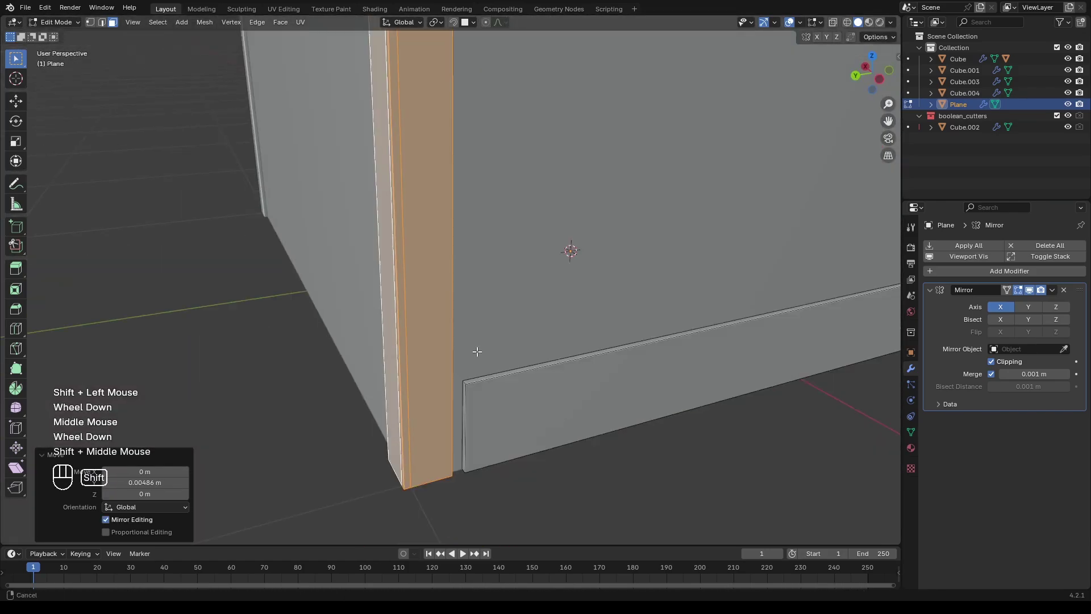
Step: Move the side panel's rear end face about 0.022 m along Y to fit the back corner pillar
{"action": "left_click", "coordinate": [468, 407]}
{"action": "key", "text": "g"}
{"action": "key", "text": "y"}
{"action": "left_click", "coordinate": [477, 407], "text": "shift"}
{"action": "scroll", "coordinate": [478, 407], "scroll_direction": "down", "scroll_amount": 5}
Step: Select the front panel's end face beside the doorway and adjust its position along X
{"action": "middle_click_drag", "start_coordinate": [478, 407], "coordinate": [631, 433]}
{"action": "scroll", "coordinate": [518, 420], "scroll_direction": "up", "scroll_amount": 1}
{"action": "middle_click_drag", "start_coordinate": [631, 433], "coordinate": [472, 377], "text": "shift"}
{"action": "scroll", "coordinate": [472, 378], "scroll_direction": "up", "scroll_amount": 3}
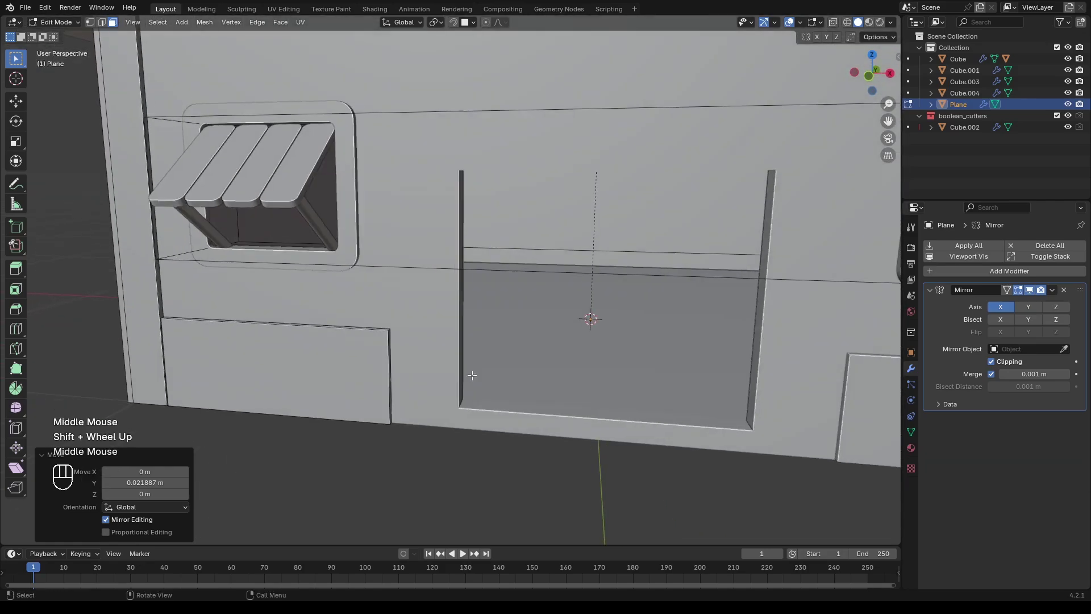
{"action": "scroll", "coordinate": [420, 398], "scroll_direction": "up", "scroll_amount": 2}
{"action": "left_click", "coordinate": [359, 415]}
{"action": "key", "text": "g"}
{"action": "key", "text": "x"}
{"action": "left_click", "coordinate": [362, 414]}
Step: Duplicate the panel's doorway end face about 0.003 m along X and extrude it into a narrow door post base
{"action": "middle_click_drag", "start_coordinate": [362, 414], "coordinate": [449, 369], "text": "shift"}
{"action": "middle_click_drag", "start_coordinate": [449, 369], "coordinate": [461, 355]}
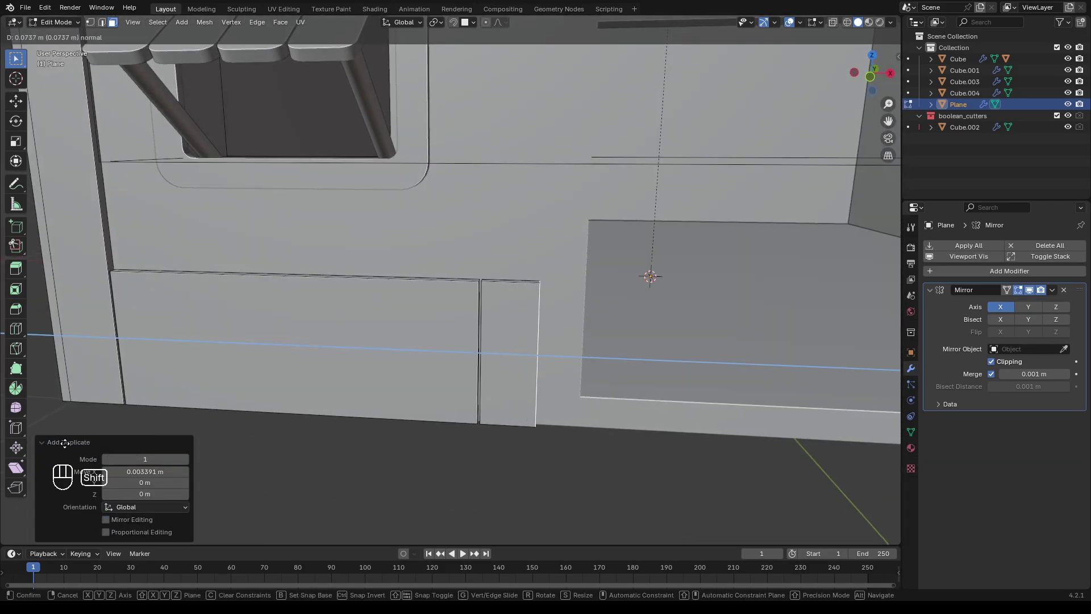
{"action": "left_click", "coordinate": [64, 442]}
Step: Raise the door post's top along Z into the roof skirt and fine-tune its height by about 0.039 m
{"action": "scroll", "coordinate": [425, 338], "scroll_direction": "down", "scroll_amount": 5}
{"action": "left_click", "coordinate": [438, 174]}
{"action": "key", "text": "g"}
{"action": "key", "text": "z"}
{"action": "mouse_move", "coordinate": [438, 173]}
{"action": "middle_mouse_down"}
{"action": "mouse_move", "coordinate": [346, 131]}
{"action": "mouse_move", "coordinate": [431, 188]}
{"action": "middle_mouse_up"}
{"action": "left_click", "coordinate": [341, 125]}
{"action": "key", "text": "1"}
{"action": "key", "text": "alt+z"}
{"action": "key", "text": "g"}
{"action": "key", "text": "z"}
{"action": "middle_click_drag", "start_coordinate": [432, 432], "coordinate": [471, 477], "text": "shift"}
Step: Add a single loop cut across the door post near its base with a slide factor of 0.930
{"action": "scroll", "coordinate": [446, 369], "scroll_direction": "up", "scroll_amount": 8}
{"action": "middle_click_drag", "start_coordinate": [449, 375], "coordinate": [465, 346], "text": "shift"}
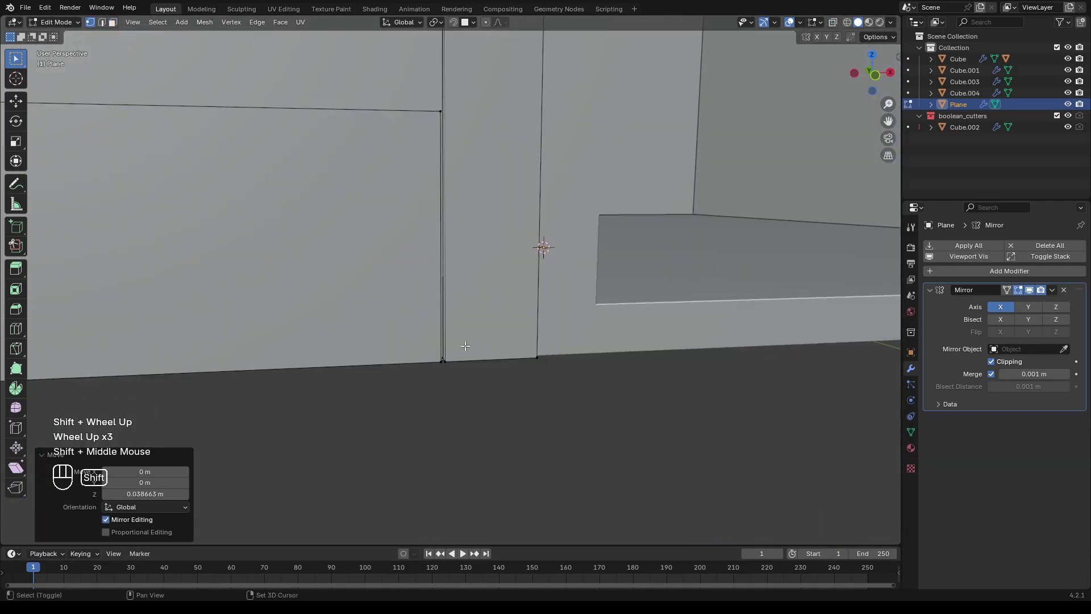
{"action": "key", "text": "KP_1"}
{"action": "scroll", "coordinate": [364, 278], "scroll_direction": "up", "scroll_amount": 3}
{"action": "key", "text": "alt+z"}
{"action": "scroll", "coordinate": [343, 267], "scroll_direction": "up", "scroll_amount": 3}
{"action": "middle_click_drag", "start_coordinate": [343, 268], "coordinate": [297, 311], "text": "shift"}
{"action": "key", "text": "ctrl+r"}
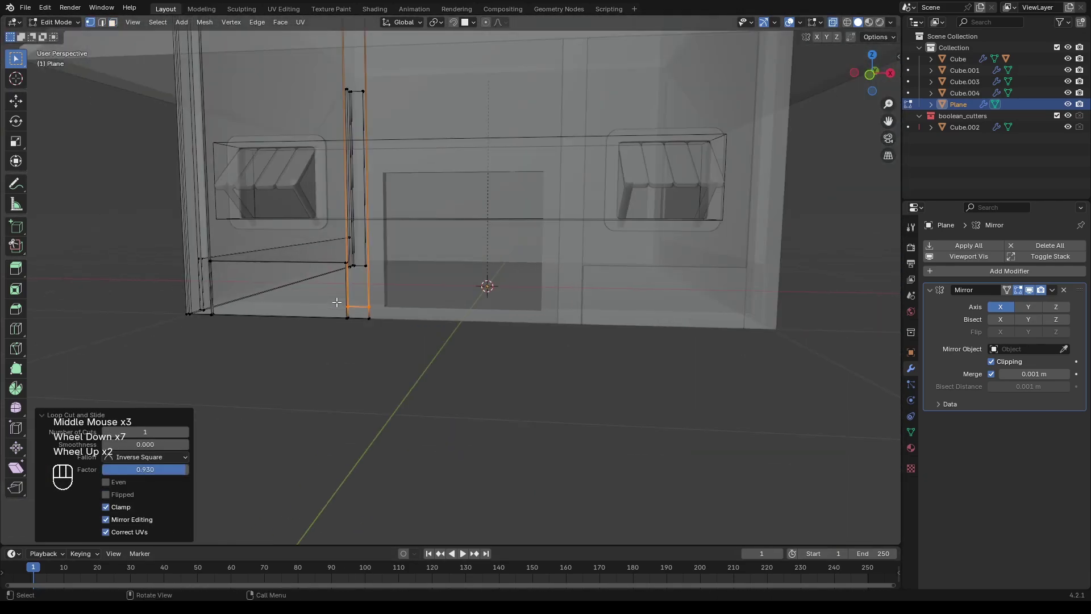
Step: Duplicate the lower front panel about 0.73 m upward and move the copy further along Z between the posts above the window
{"action": "middle_click_drag", "start_coordinate": [545, 341], "coordinate": [548, 380]}
{"action": "scroll", "coordinate": [606, 336], "scroll_direction": "down", "scroll_amount": 2}
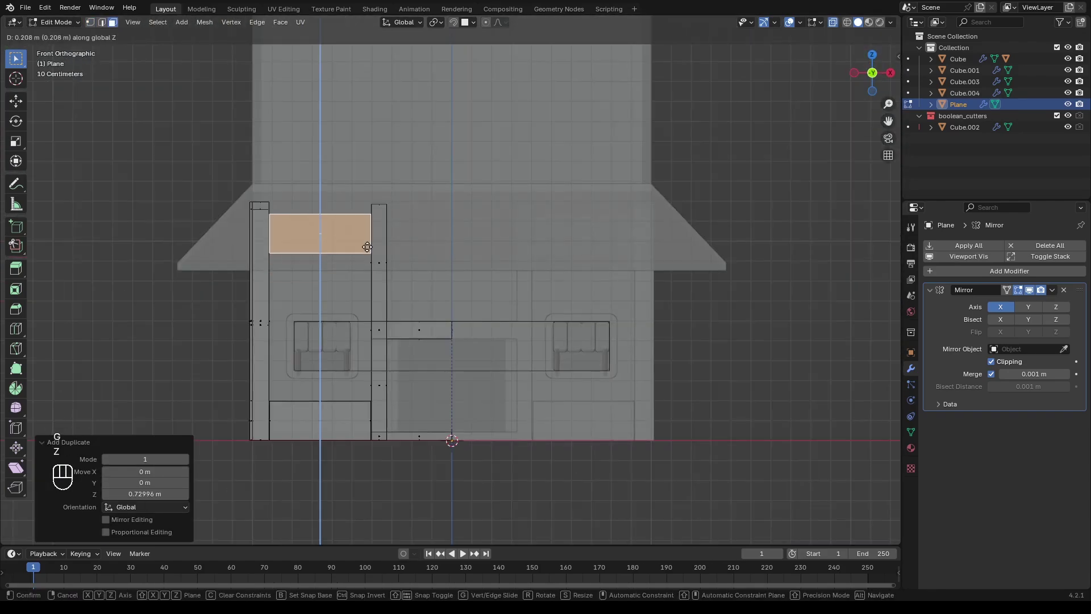
{"action": "left_click", "coordinate": [399, 259]}
{"action": "scroll", "coordinate": [322, 360], "scroll_direction": "up", "scroll_amount": 1}
{"action": "key", "text": "alt+z"}
{"action": "middle_click_drag", "start_coordinate": [321, 360], "coordinate": [382, 364]}
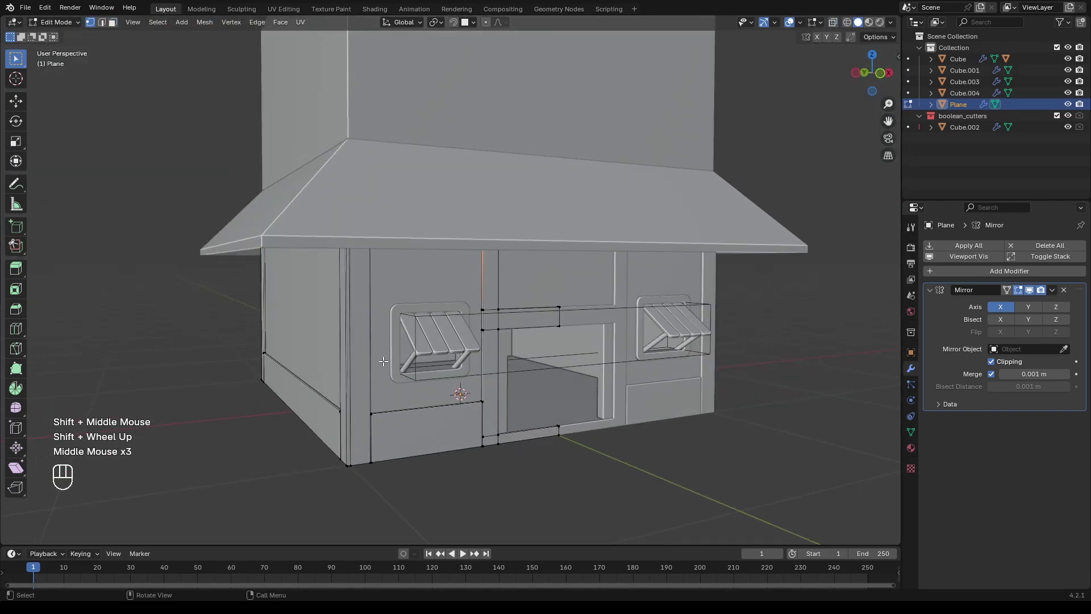
Step: Duplicate the lower front panel along Z and place the copy between the two post tops under the roof skirt
{"action": "left_click", "coordinate": [427, 428]}
{"action": "key", "text": "g"}
{"action": "key", "text": "shift+d"}
{"action": "key", "text": "z"}
{"action": "left_click", "coordinate": [399, 79]}
Step: Move the upper panel's doorway-side end along X across the door post to the mirror centre line
{"action": "key", "text": "KP_1"}
{"action": "key", "text": "alt+z"}
{"action": "scroll", "coordinate": [398, 187], "scroll_direction": "up", "scroll_amount": 4}
{"action": "key", "text": "1"}
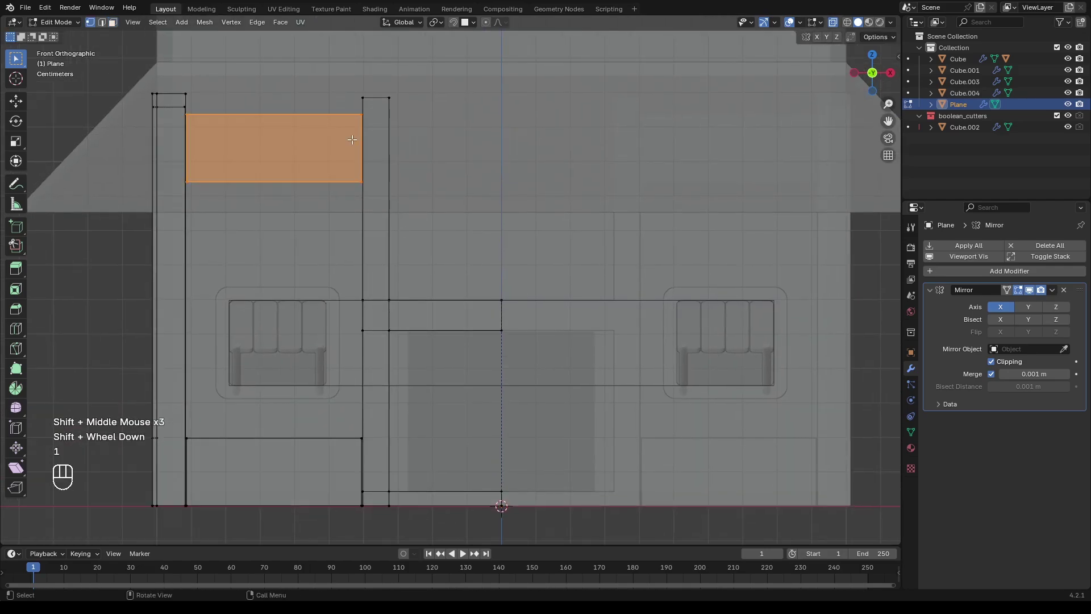
{"action": "left_click_drag", "start_coordinate": [335, 105], "coordinate": [405, 219]}
{"action": "key", "text": "g"}
{"action": "key", "text": "x"}
{"action": "left_click", "coordinate": [551, 278]}
Step: Move the upper panel's outer end along X over the corner pillar and add a loop cut near that end
{"action": "left_click_drag", "start_coordinate": [168, 110], "coordinate": [210, 196]}
{"action": "scroll", "coordinate": [206, 164], "scroll_direction": "up", "scroll_amount": 3}
{"action": "middle_click_drag", "start_coordinate": [206, 164], "coordinate": [387, 312], "text": "shift"}
{"action": "scroll", "coordinate": [364, 301], "scroll_direction": "down", "scroll_amount": 2}
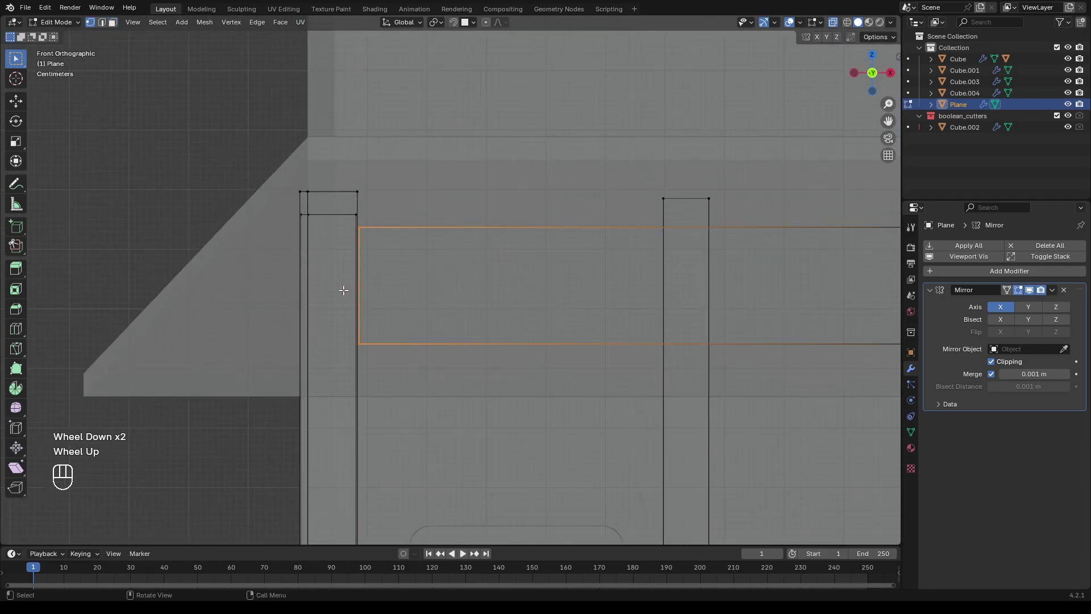
{"action": "key", "text": "g"}
{"action": "key", "text": "x"}
{"action": "left_click", "coordinate": [307, 244]}
{"action": "scroll", "coordinate": [303, 234], "scroll_direction": "up", "scroll_amount": 3}
{"action": "key", "text": "ctrl+r"}
{"action": "scroll", "coordinate": [754, 300], "scroll_direction": "down", "scroll_amount": 2}
Step: Select the whole linked upper panel and move it about 0.0074 m along Y into the posts
{"action": "key", "text": "alt+z"}
{"action": "middle_click_drag", "start_coordinate": [754, 300], "coordinate": [434, 510]}
{"action": "scroll", "coordinate": [657, 335], "scroll_direction": "down", "scroll_amount": 4}
{"action": "scroll", "coordinate": [568, 227], "scroll_direction": "up", "scroll_amount": 4}
{"action": "middle_click_drag", "start_coordinate": [625, 147], "coordinate": [519, 215], "text": "shift"}
{"action": "left_click", "coordinate": [672, 208]}
{"action": "key", "text": "3"}
{"action": "key", "text": "l"}
{"action": "middle_click_drag", "start_coordinate": [673, 208], "coordinate": [631, 318]}
{"action": "middle_click_drag", "start_coordinate": [631, 318], "coordinate": [555, 258], "text": "shift"}
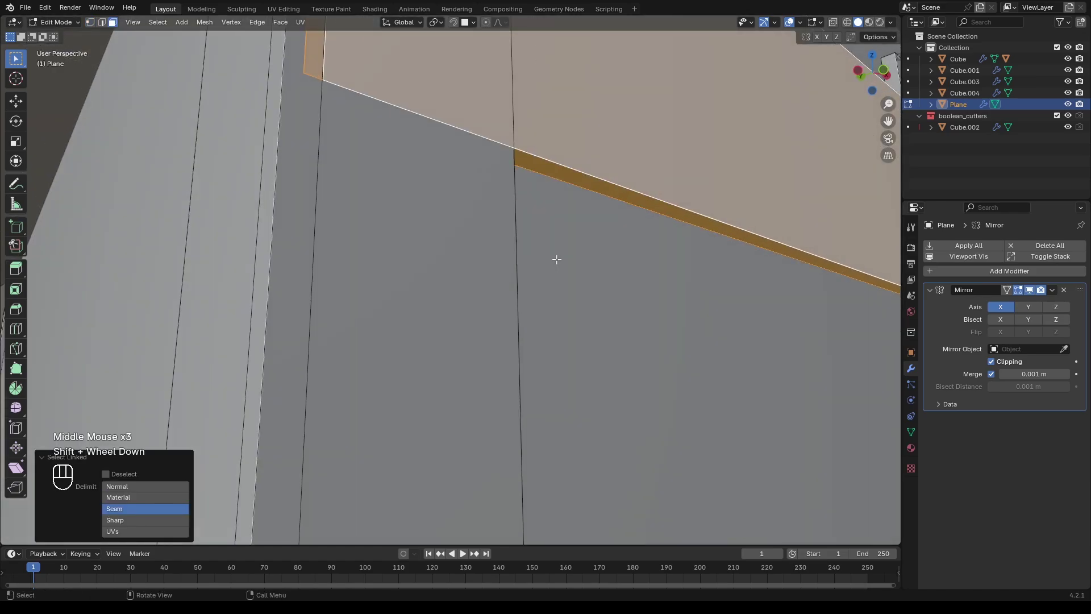
{"action": "key", "text": "g"}
{"action": "key", "text": "y"}
{"action": "left_click", "coordinate": [487, 336], "text": "shift"}
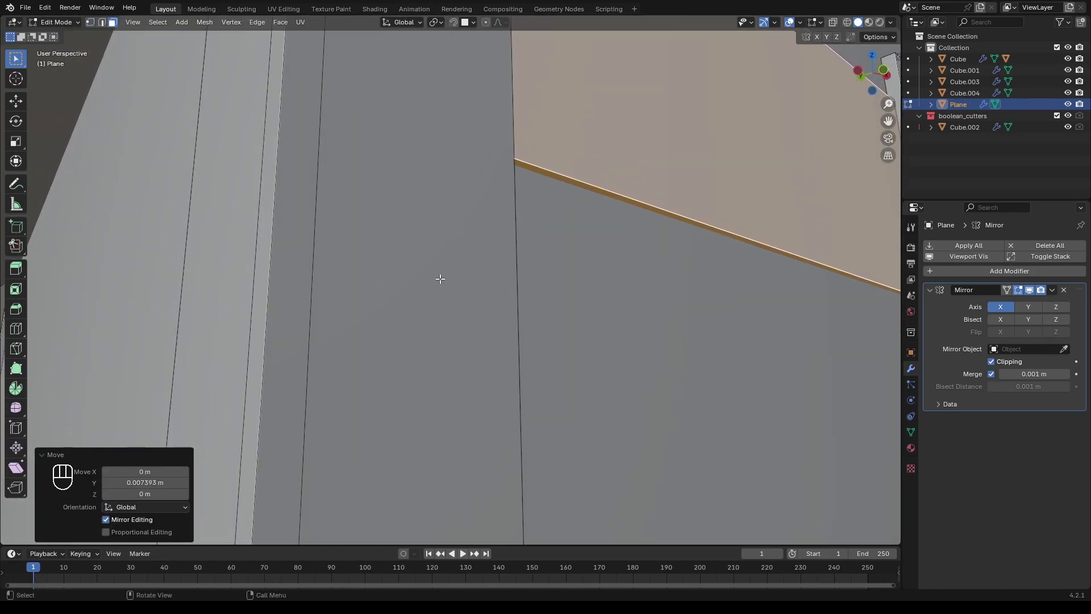
Step: Isolate the trim in local view and extrude the upper panel's narrow back face at the corner about 1.59 m along the side
{"action": "key", "text": "slash"}
{"action": "middle_click_drag", "start_coordinate": [441, 278], "coordinate": [718, 326]}
{"action": "scroll", "coordinate": [470, 319], "scroll_direction": "down", "scroll_amount": 2}
{"action": "scroll", "coordinate": [613, 343], "scroll_direction": "up", "scroll_amount": 3}
{"action": "scroll", "coordinate": [722, 263], "scroll_direction": "up", "scroll_amount": 3}
{"action": "scroll", "coordinate": [653, 351], "scroll_direction": "up", "scroll_amount": 1}
{"action": "key", "text": "alt+z"}
{"action": "scroll", "coordinate": [693, 335], "scroll_direction": "up", "scroll_amount": 1}
{"action": "middle_click_drag", "start_coordinate": [719, 327], "coordinate": [563, 328], "text": "shift"}
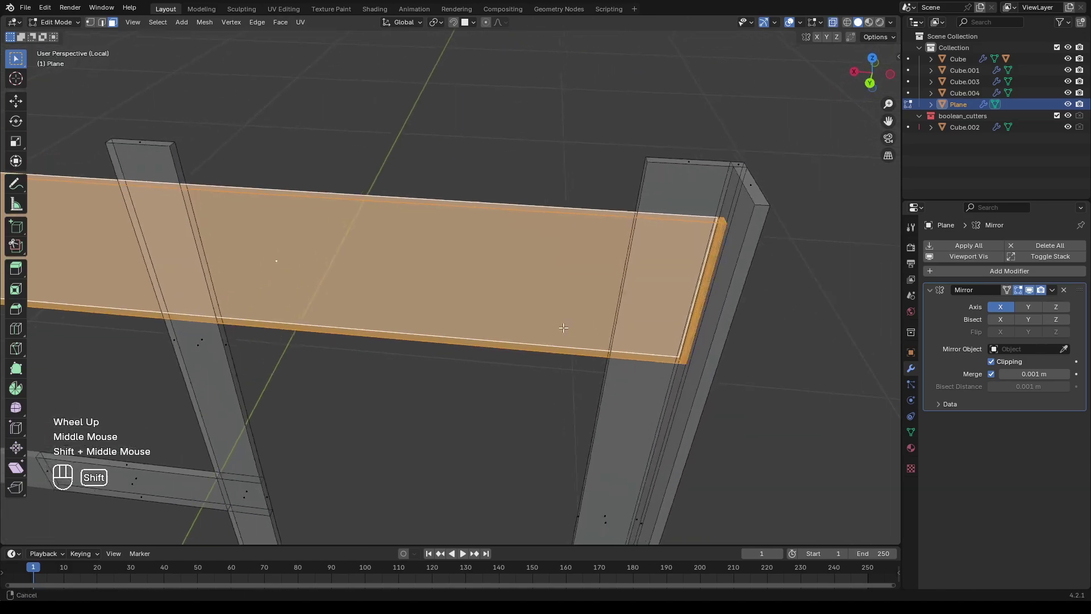
{"action": "scroll", "coordinate": [563, 328], "scroll_direction": "up", "scroll_amount": 3}
{"action": "middle_click_drag", "start_coordinate": [784, 244], "coordinate": [626, 300], "text": "shift"}
{"action": "left_click", "coordinate": [684, 386]}
{"action": "scroll", "coordinate": [683, 387], "scroll_direction": "down", "scroll_amount": 2}
{"action": "middle_click_drag", "start_coordinate": [684, 386], "coordinate": [690, 327]}
{"action": "middle_click_drag", "start_coordinate": [691, 327], "coordinate": [674, 282]}
{"action": "scroll", "coordinate": [674, 282], "scroll_direction": "down", "scroll_amount": 4}
{"action": "key", "text": "e"}
{"action": "left_click", "coordinate": [250, 367]}
Step: Move the end of the extruded side panel further along Y to meet the rear corner pillar
{"action": "middle_click_drag", "start_coordinate": [250, 367], "coordinate": [302, 355]}
{"action": "middle_click_drag", "start_coordinate": [301, 355], "coordinate": [390, 372], "text": "shift"}
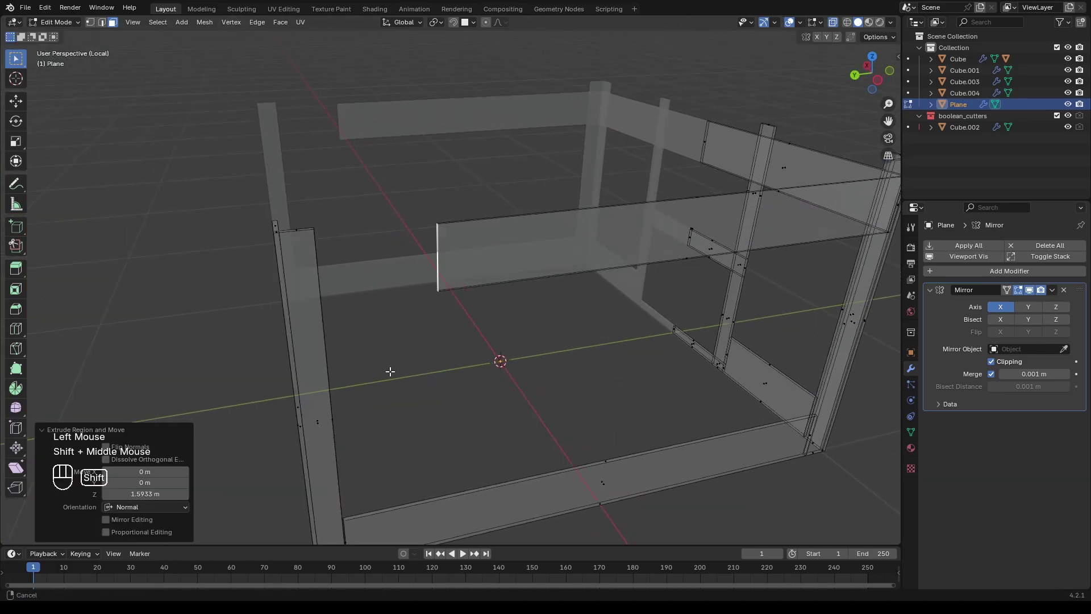
{"action": "scroll", "coordinate": [390, 369], "scroll_direction": "up", "scroll_amount": 3}
{"action": "scroll", "coordinate": [468, 290], "scroll_direction": "down", "scroll_amount": 1, "text": "shift"}
{"action": "middle_click_drag", "start_coordinate": [341, 273], "coordinate": [534, 254], "text": "shift"}
{"action": "key", "text": "KP_3"}
{"action": "key", "text": "KP_1"}
{"action": "key", "text": "KP_3"}
{"action": "scroll", "coordinate": [517, 226], "scroll_direction": "down", "scroll_amount": 4}
{"action": "scroll", "coordinate": [548, 192], "scroll_direction": "up", "scroll_amount": 3, "text": "shift"}
{"action": "scroll", "coordinate": [548, 192], "scroll_direction": "up", "scroll_amount": 4}
{"action": "scroll", "coordinate": [534, 254], "scroll_direction": "down", "scroll_amount": 1, "text": "shift"}
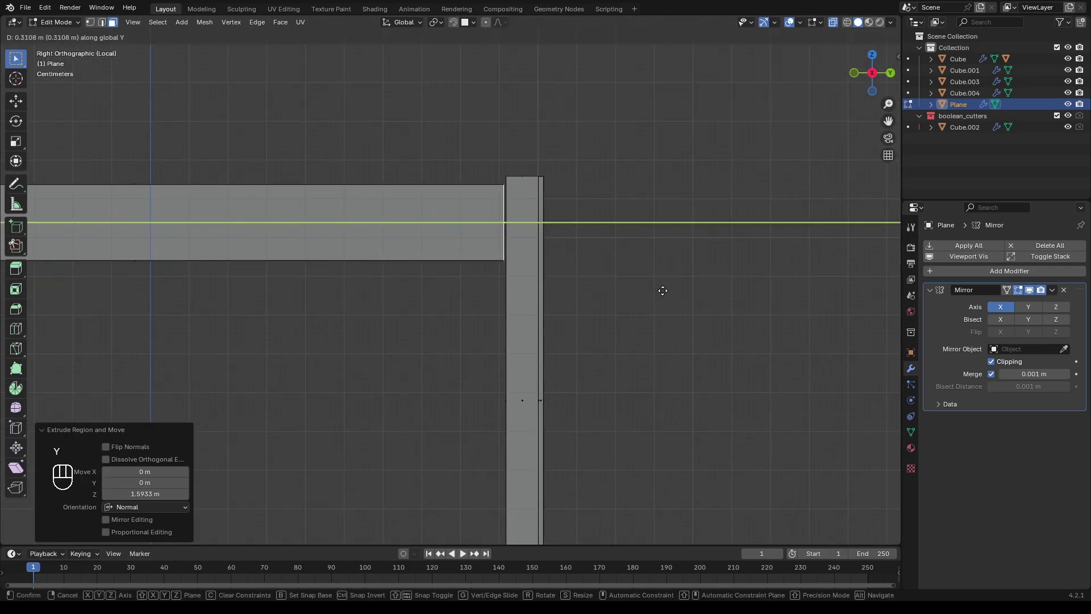
{"action": "left_click", "coordinate": [808, 304], "text": "shift"}
Step: Extrude the side panel's end face a short distance into the rear corner pillar
{"action": "scroll", "coordinate": [808, 303], "scroll_direction": "up", "scroll_amount": 3}
{"action": "middle_click_drag", "start_coordinate": [808, 304], "coordinate": [370, 301], "text": "shift"}
{"action": "key", "text": "e"}
{"action": "left_click", "coordinate": [598, 324], "text": "shift"}
Step: Extrude the inner face of the rear corner segment across the back to the mirror centre to close the upper band
{"action": "scroll", "coordinate": [504, 309], "scroll_direction": "down", "scroll_amount": 5}
{"action": "key", "text": "KP_Decimal"}
{"action": "left_click", "coordinate": [444, 287]}
{"action": "scroll", "coordinate": [448, 298], "scroll_direction": "down", "scroll_amount": 7}
{"action": "middle_click_drag", "start_coordinate": [370, 302], "coordinate": [411, 311], "text": "shift"}
{"action": "scroll", "coordinate": [411, 312], "scroll_direction": "up", "scroll_amount": 2}
{"action": "key", "text": "e"}
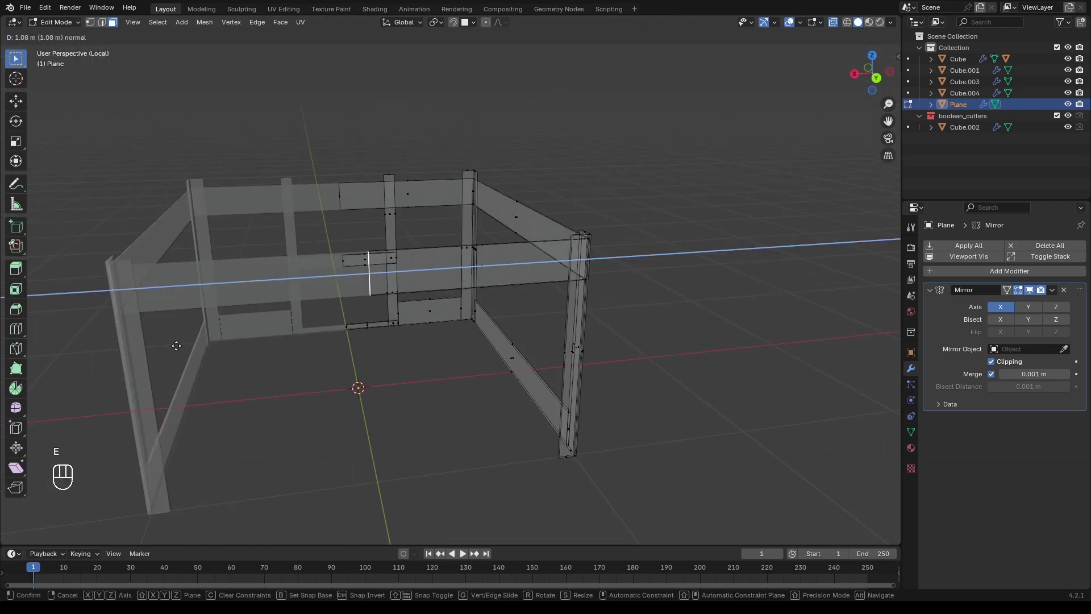
{"action": "left_click", "coordinate": [178, 344]}
Step: Leave Edit Mode, X-ray and local view and inspect the upper band together with the whole building
{"action": "scroll", "coordinate": [177, 343], "scroll_direction": "down", "scroll_amount": 3}
{"action": "middle_click_drag", "start_coordinate": [177, 344], "coordinate": [273, 336]}
{"action": "middle_click_drag", "start_coordinate": [273, 336], "coordinate": [364, 319], "text": "shift"}
{"action": "middle_click_drag", "start_coordinate": [487, 302], "coordinate": [523, 334]}
{"action": "scroll", "coordinate": [497, 353], "scroll_direction": "down", "scroll_amount": 3}
{"action": "key", "text": "Tab"}
{"action": "key", "text": "alt+z"}
{"action": "key", "text": "slash"}
{"action": "scroll", "coordinate": [459, 377], "scroll_direction": "down", "scroll_amount": 2}
{"action": "scroll", "coordinate": [458, 377], "scroll_direction": "down", "scroll_amount": 5}
{"action": "middle_click_drag", "start_coordinate": [419, 371], "coordinate": [422, 306]}
Step: Lower the upper band's bottom edges about 0.174 m along Z so they extend below the roof skirt
{"action": "key", "text": "Tab"}
{"action": "key", "text": "KP_1"}
{"action": "key", "text": "alt+z"}
{"action": "left_click", "coordinate": [555, 336]}
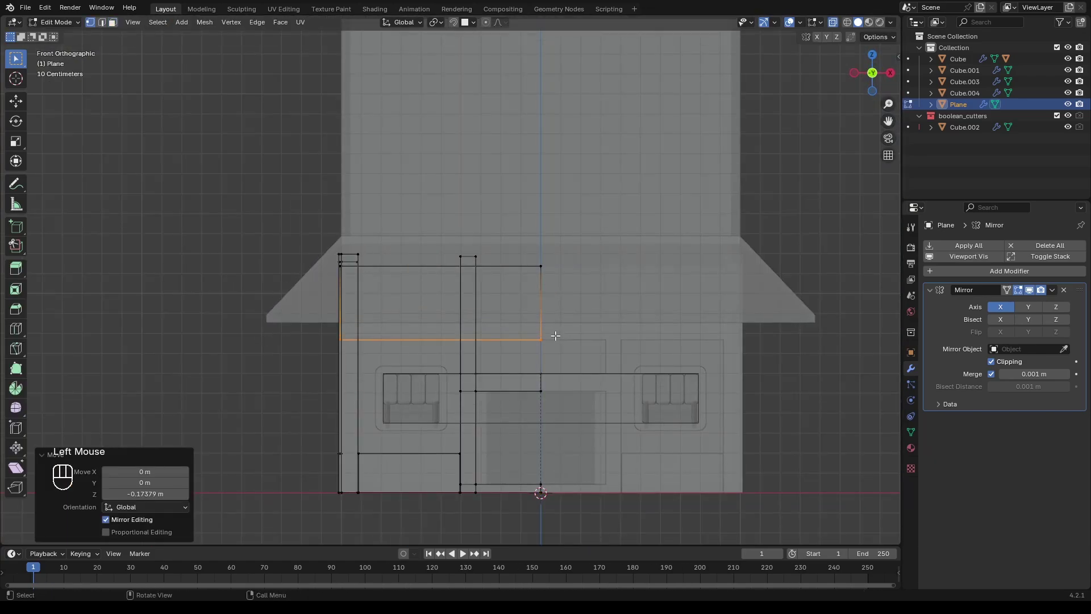
Step: Adjust the height of the upper front panel's bottom edge along Z, and turn off the see-through display
{"action": "key", "text": "g"}
{"action": "key", "text": "z"}
{"action": "left_click", "coordinate": [584, 349]}
{"action": "middle_click_drag", "start_coordinate": [584, 349], "coordinate": [567, 283], "text": "shift"}
{"action": "middle_click_drag", "start_coordinate": [326, 390], "coordinate": [445, 380], "text": "shift"}
{"action": "key", "text": "alt+z"}
Step: Duplicate the top faces of the low wall panel upward along Z and extrude them into a second panel above it
{"action": "scroll", "coordinate": [449, 384], "scroll_direction": "up", "scroll_amount": 3}
{"action": "key", "text": "3"}
{"action": "left_click", "coordinate": [465, 394]}
{"action": "left_click", "coordinate": [316, 382], "text": "shift"}
{"action": "middle_click_drag", "start_coordinate": [316, 382], "coordinate": [188, 367]}
{"action": "middle_click_drag", "start_coordinate": [171, 366], "coordinate": [287, 319], "text": "shift"}
{"action": "key", "text": "shift+d"}
{"action": "key", "text": "z"}
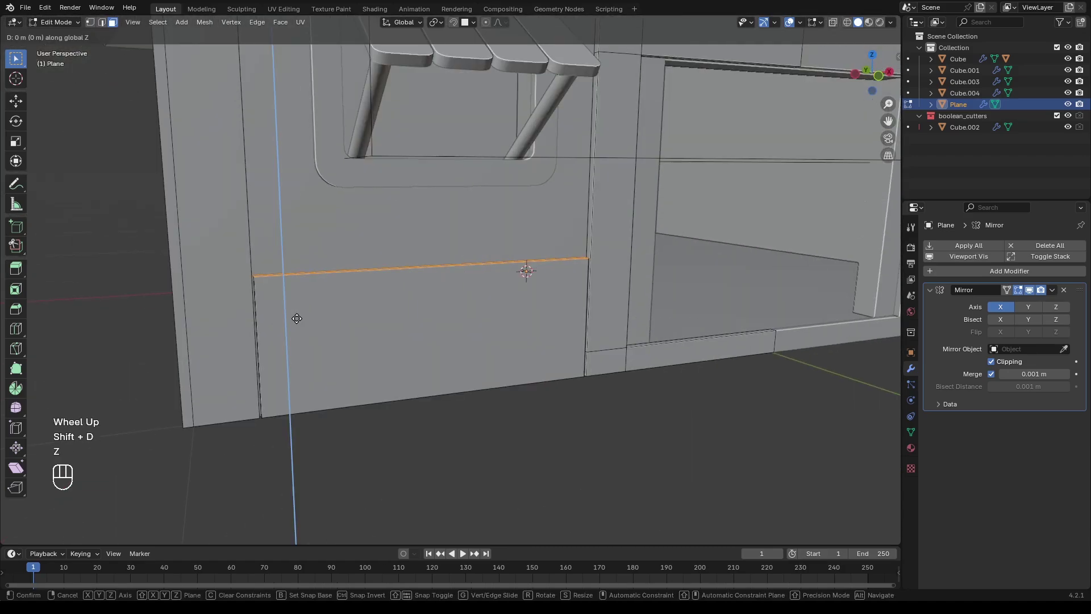
{"action": "left_click", "coordinate": [305, 307], "text": "shift"}
{"action": "key", "text": "e"}
{"action": "left_click", "coordinate": [347, 195], "text": "shift"}
Step: Fine-tune the height of the new panel's top faces along Z on the lower wall
{"action": "middle_click_drag", "start_coordinate": [347, 195], "coordinate": [318, 190]}
{"action": "scroll", "coordinate": [533, 151], "scroll_direction": "up", "scroll_amount": 1}
{"action": "key", "text": "g"}
{"action": "key", "text": "z"}
{"action": "left_click", "coordinate": [533, 153], "text": "shift"}
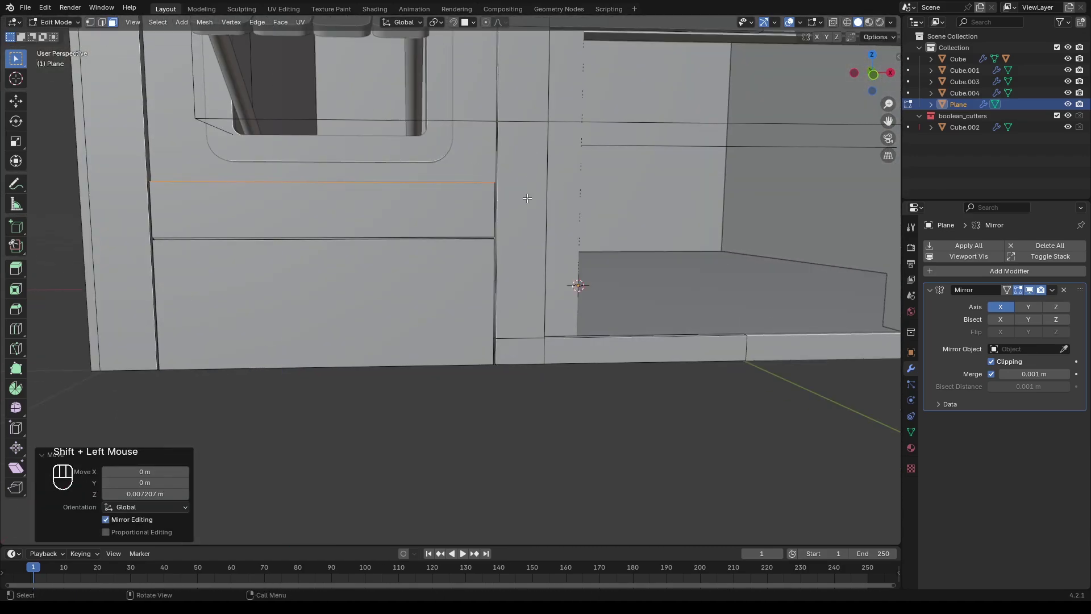
{"action": "scroll", "coordinate": [523, 187], "scroll_direction": "down", "scroll_amount": 3}
{"action": "key", "text": "g"}
{"action": "key", "text": "z"}
{"action": "left_click", "coordinate": [512, 224], "text": "shift"}
Step: In front view, move the new panel and the lower panel's top edge down by about 0.02 m, and leave mesh editing
{"action": "key", "text": "KP_1"}
{"action": "key", "text": "1"}
{"action": "key", "text": "alt+z"}
{"action": "left_click_drag", "start_coordinate": [243, 212], "coordinate": [483, 267]}
{"action": "key", "text": "g"}
{"action": "key", "text": "z"}
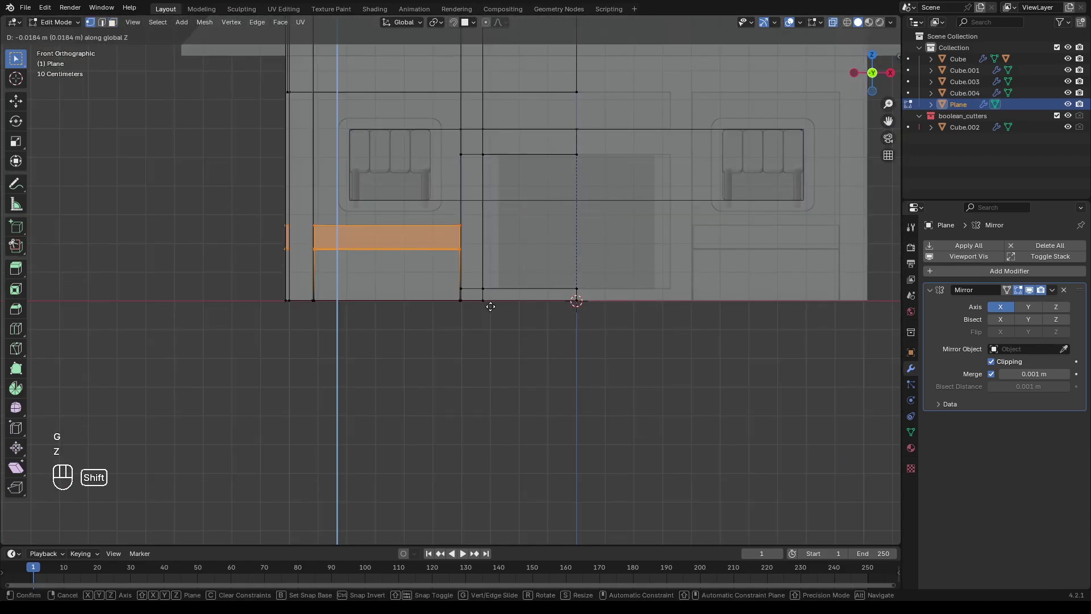
{"action": "left_click", "coordinate": [483, 318], "text": "shift"}
{"action": "key", "text": "alt+z"}
{"action": "key", "text": "Tab"}
Step: Clear the selection and save the file
{"action": "left_click", "coordinate": [529, 416]}
{"action": "middle_click_drag", "start_coordinate": [455, 334], "coordinate": [574, 412]}
{"action": "scroll", "coordinate": [568, 410], "scroll_direction": "down", "scroll_amount": 2}
{"action": "middle_click_drag", "start_coordinate": [569, 410], "coordinate": [557, 398]}
{"action": "scroll", "coordinate": [551, 393], "scroll_direction": "down", "scroll_amount": 1}
{"action": "middle_click_drag", "start_coordinate": [549, 387], "coordinate": [505, 489], "text": "shift"}
{"action": "scroll", "coordinate": [506, 488], "scroll_direction": "up", "scroll_amount": 1}
{"action": "key", "text": "ctrl+s"}
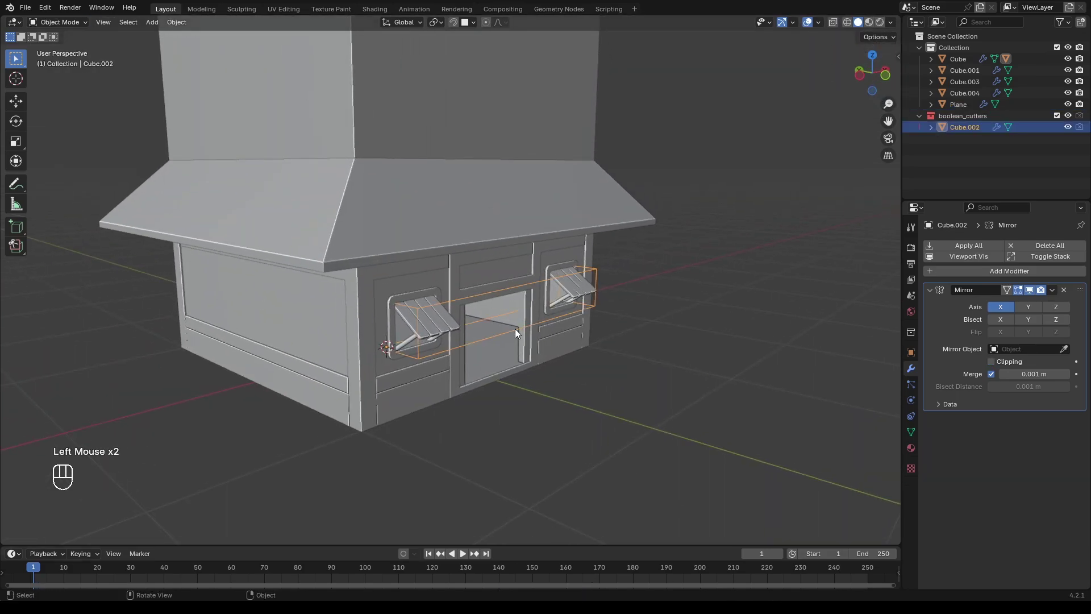
Step: Duplicate the front window's boolean cutter straight up by about 1 m onto the upper storey wall
{"action": "key", "text": "Tab"}
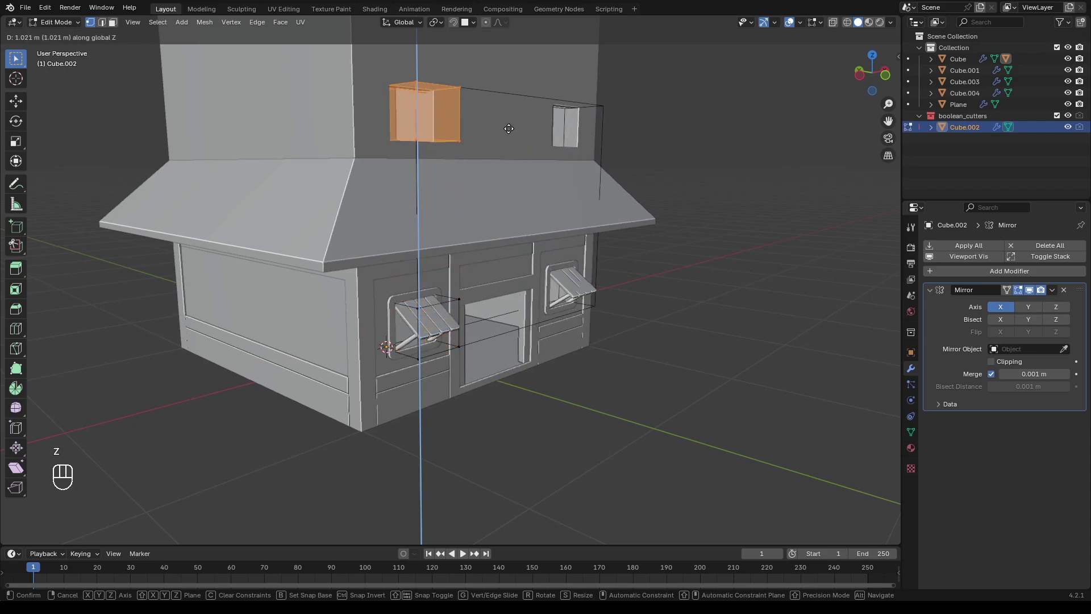
{"action": "left_click", "coordinate": [502, 112]}
{"action": "middle_click_drag", "start_coordinate": [493, 202], "coordinate": [479, 250], "text": "shift"}
{"action": "middle_click_drag", "start_coordinate": [490, 248], "coordinate": [494, 258], "text": "shift"}
{"action": "scroll", "coordinate": [506, 244], "scroll_direction": "up", "scroll_amount": 1, "text": "shift"}
{"action": "mouse_move", "coordinate": [529, 221]}
{"action": "middle_mouse_down", "text": "shift"}
{"action": "mouse_move", "coordinate": [545, 277]}
{"action": "mouse_move", "coordinate": [529, 242]}
{"action": "middle_mouse_up", "text": "shift"}
{"action": "middle_click_drag", "start_coordinate": [529, 243], "coordinate": [514, 239]}
{"action": "scroll", "coordinate": [519, 241], "scroll_direction": "down", "scroll_amount": 1, "text": "shift"}
{"action": "middle_click_drag", "start_coordinate": [515, 239], "coordinate": [526, 252]}
{"action": "middle_click_drag", "start_coordinate": [526, 252], "coordinate": [253, 239], "text": "shift"}
{"action": "scroll", "coordinate": [533, 261], "scroll_direction": "up", "scroll_amount": 1}
{"action": "scroll", "coordinate": [500, 250], "scroll_direction": "up", "scroll_amount": 1}
{"action": "scroll", "coordinate": [273, 240], "scroll_direction": "up", "scroll_amount": 1}
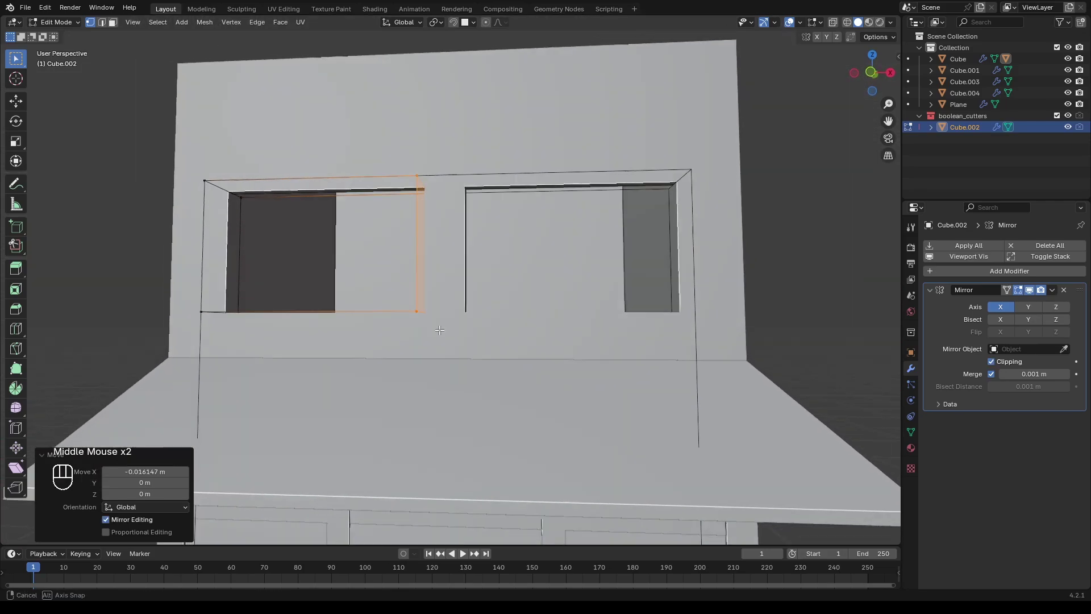
Step: Widen the upper front window cutter by moving its outer side outward along X by about 0.075 m
{"action": "scroll", "coordinate": [439, 330], "scroll_direction": "down", "scroll_amount": 1}
{"action": "middle_click_drag", "start_coordinate": [298, 277], "coordinate": [399, 304], "text": "shift"}
{"action": "key", "text": "alt+z"}
{"action": "left_click_drag", "start_coordinate": [338, 200], "coordinate": [396, 369]}
{"action": "key", "text": "alt+z"}
{"action": "key", "text": "g"}
{"action": "key", "text": "x"}
{"action": "left_click", "coordinate": [237, 402]}
{"action": "key", "text": "KP_1"}
{"action": "key", "text": "alt+z"}
{"action": "key", "text": "g"}
{"action": "key", "text": "x"}
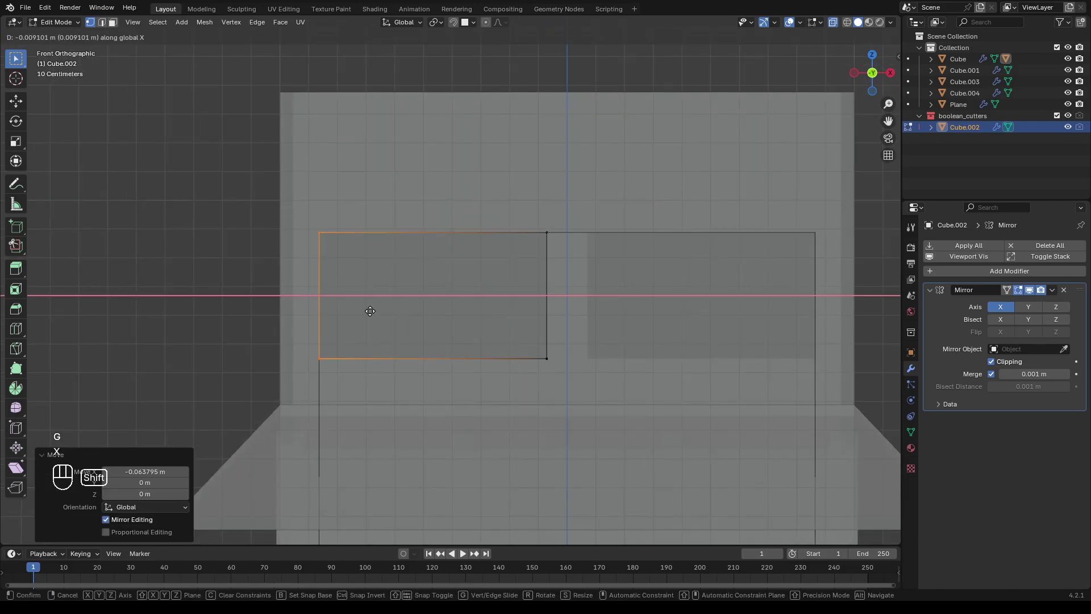
{"action": "left_click", "coordinate": [366, 311]}
Step: Duplicate the upper front cutter horizontally to beside the side wall, offset about -1.16 m in X and 0.71 m in Y
{"action": "scroll", "coordinate": [366, 311], "scroll_direction": "down", "scroll_amount": 2}
{"action": "middle_click_drag", "start_coordinate": [366, 311], "coordinate": [412, 353]}
{"action": "middle_click_drag", "start_coordinate": [412, 352], "coordinate": [519, 418], "text": "shift"}
{"action": "key", "text": "alt+z"}
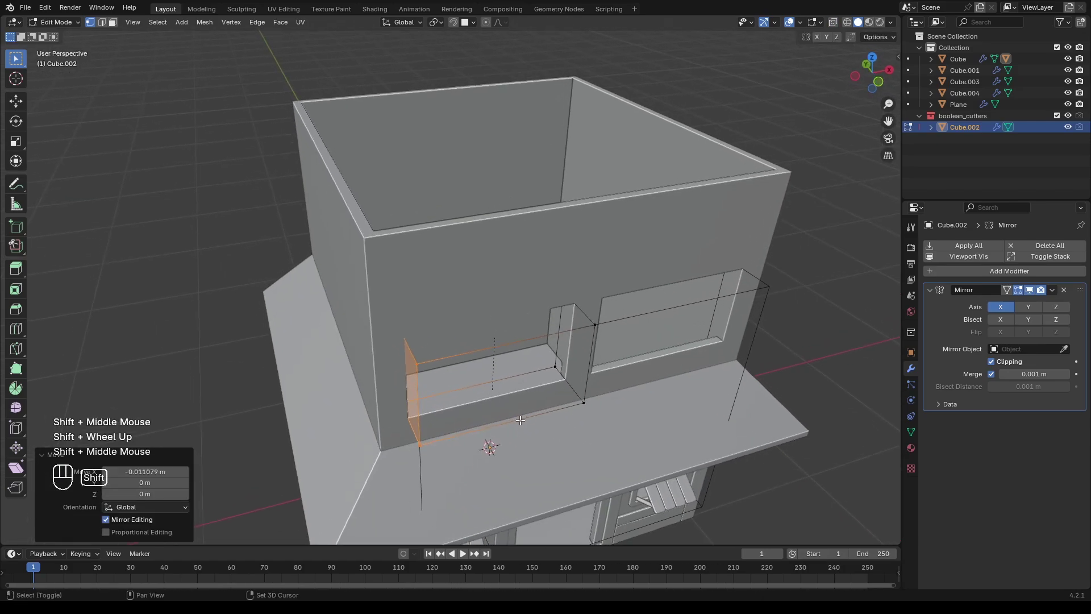
{"action": "key", "text": "alt+z"}
{"action": "left_click_drag", "start_coordinate": [608, 452], "coordinate": [613, 453]}
{"action": "key", "text": "alt+z"}
{"action": "middle_click_drag", "start_coordinate": [612, 453], "coordinate": [670, 483], "text": "shift"}
{"action": "key", "text": "shift+d"}
{"action": "key", "text": "shift+z"}
{"action": "left_click", "coordinate": [112, 243]}
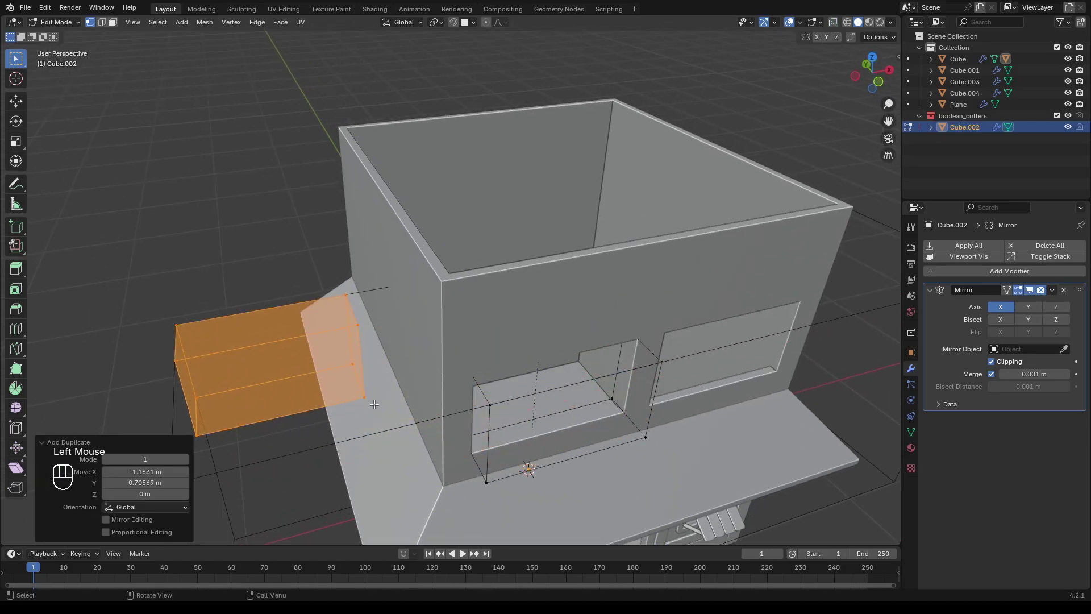
Step: Rotate the duplicated cutter 90 degrees about Z and move it horizontally into the upper side wall, about 0.65 m in X and 0.84 m in Y
{"action": "key", "text": "r"}
{"action": "key", "text": "z"}
{"action": "key", "text": "KP_9"}
{"action": "key", "text": "KP_0"}
{"action": "key", "text": "Return"}
{"action": "middle_click_drag", "start_coordinate": [112, 244], "coordinate": [277, 291]}
{"action": "key", "text": "g"}
{"action": "key", "text": "shift+z"}
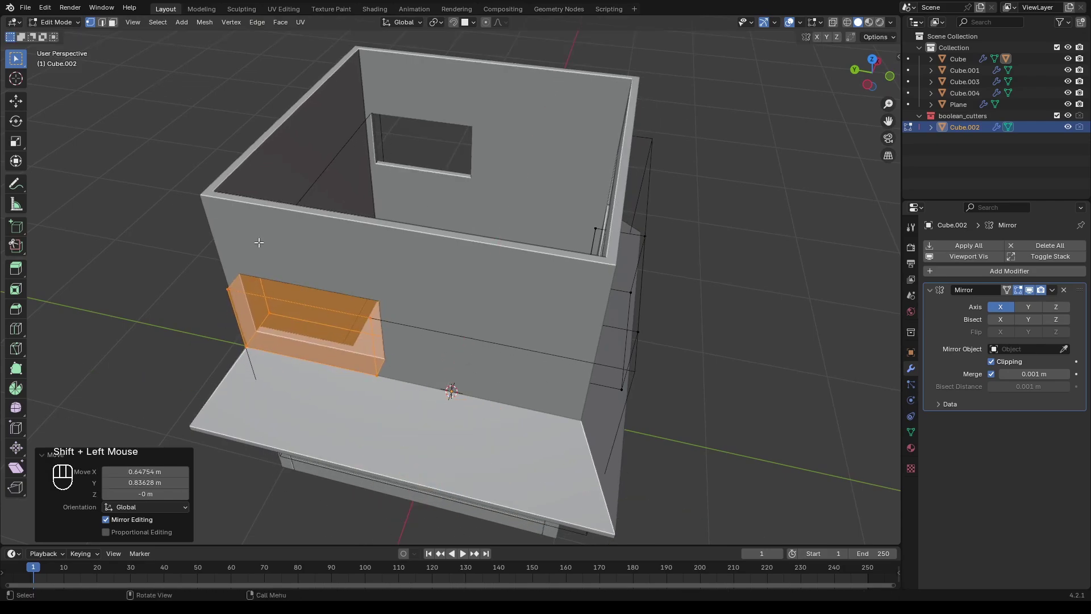
Step: In side view, duplicate the side window cutter along Y to create a second opening on the same wall
{"action": "middle_click_drag", "start_coordinate": [259, 243], "coordinate": [313, 203]}
{"action": "middle_click_drag", "start_coordinate": [305, 275], "coordinate": [329, 250]}
{"action": "middle_click_drag", "start_coordinate": [420, 350], "coordinate": [437, 316], "text": "shift"}
{"action": "scroll", "coordinate": [443, 316], "scroll_direction": "down", "scroll_amount": 1}
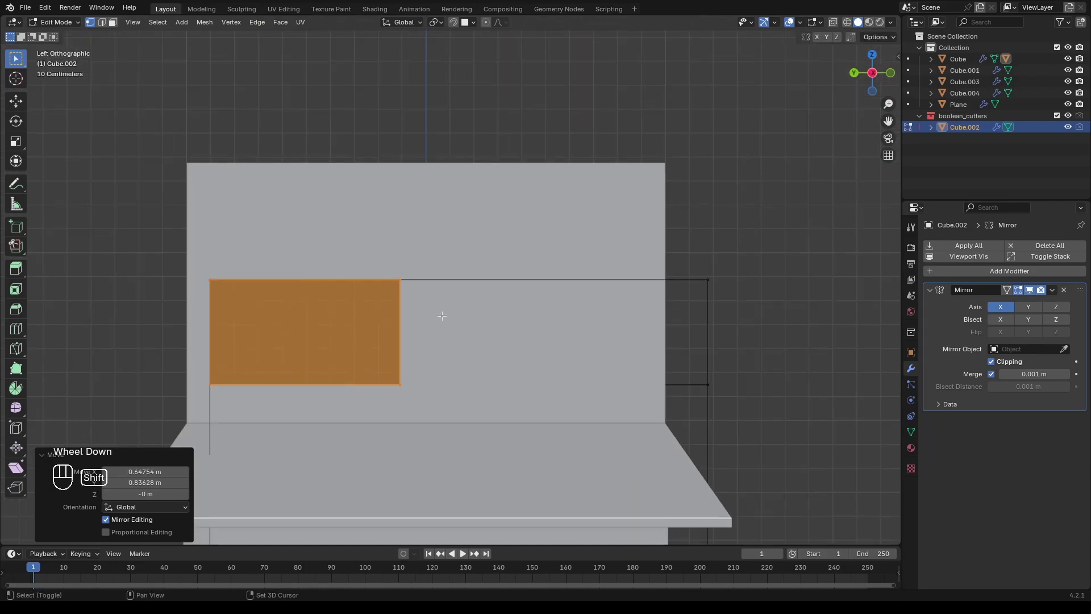
{"action": "key", "text": "shift+d"}
{"action": "key", "text": "y"}
{"action": "left_click", "coordinate": [760, 393], "text": "shift"}
Step: Select the original side window cutter and shift it slightly toward the middle of the wall
{"action": "key", "text": "alt+z"}
{"action": "left_click", "coordinate": [307, 335]}
{"action": "key", "text": "g"}
{"action": "key", "text": "x"}
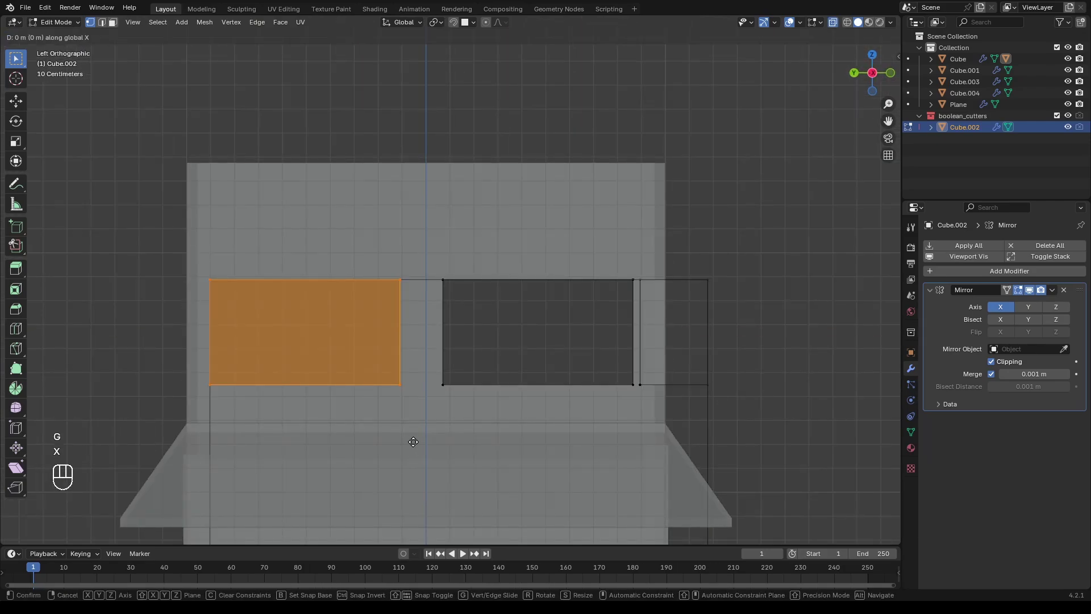
{"action": "left_click", "coordinate": [465, 439]}
Step: Select both side window cutters and shift the pair along Y by about -0.001 m to centre them on the wall
{"action": "left_click_drag", "start_coordinate": [629, 419], "coordinate": [628, 419]}
{"action": "key", "text": "alt+z"}
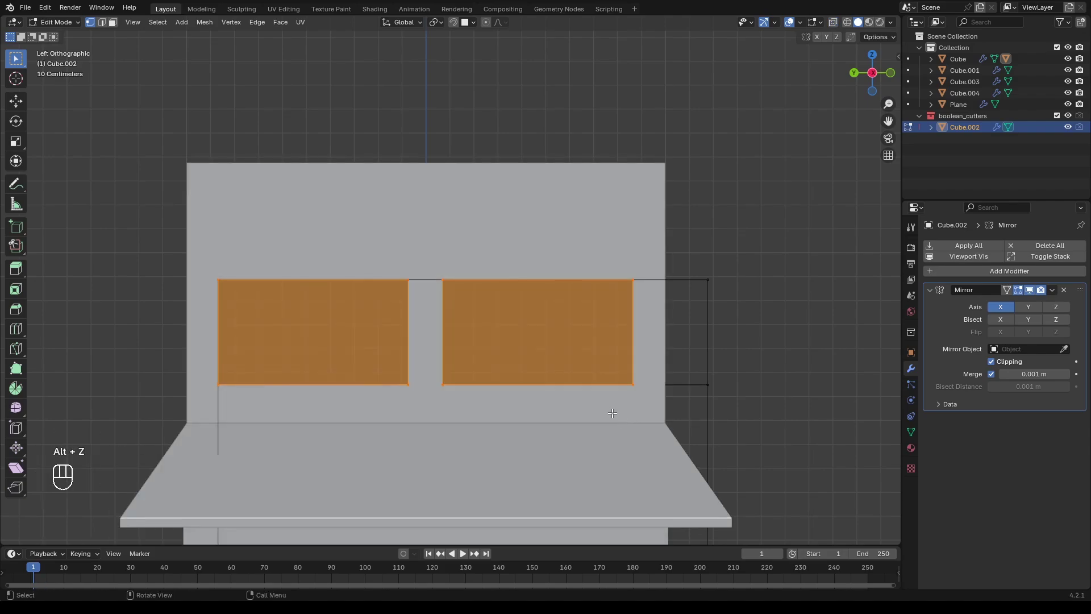
{"action": "key", "text": "alt+z"}
{"action": "key", "text": "g"}
{"action": "key", "text": "y"}
{"action": "left_click", "coordinate": [612, 412], "text": "shift"}
Step: Select all upper-storey window cutters, adjust their height together along Z, and leave mesh editing
{"action": "scroll", "coordinate": [613, 412], "scroll_direction": "down", "scroll_amount": 3}
{"action": "middle_click_drag", "start_coordinate": [612, 412], "coordinate": [778, 379]}
{"action": "scroll", "coordinate": [761, 381], "scroll_direction": "up", "scroll_amount": 2}
{"action": "scroll", "coordinate": [716, 364], "scroll_direction": "down", "scroll_amount": 2}
{"action": "middle_click_drag", "start_coordinate": [716, 364], "coordinate": [555, 351]}
{"action": "scroll", "coordinate": [555, 350], "scroll_direction": "up", "scroll_amount": 2}
{"action": "key", "text": "alt+z"}
{"action": "left_click_drag", "start_coordinate": [274, 173], "coordinate": [561, 325]}
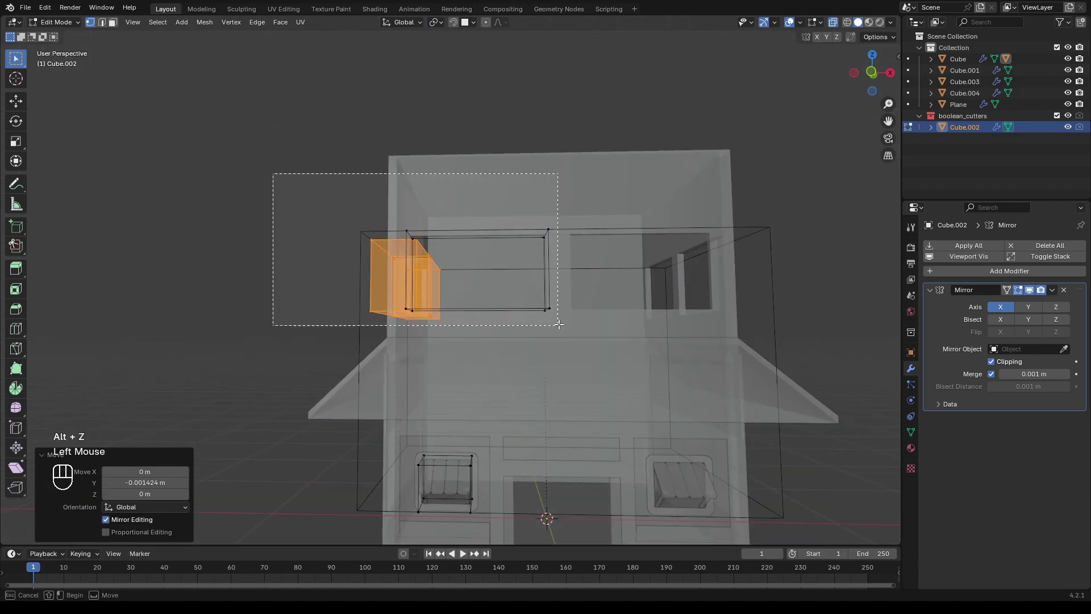
{"action": "key", "text": "alt+z"}
{"action": "scroll", "coordinate": [560, 322], "scroll_direction": "up", "scroll_amount": 1}
{"action": "key", "text": "g"}
{"action": "key", "text": "z"}
{"action": "left_click", "coordinate": [567, 398]}
{"action": "key", "text": "Tab"}
Step: Duplicate the wall panel object's upper band straight up by about 0.55 m onto the upper storey
{"action": "middle_click_drag", "start_coordinate": [566, 399], "coordinate": [631, 415]}
{"action": "left_click", "coordinate": [486, 479]}
{"action": "key", "text": "Tab"}
{"action": "middle_click_drag", "start_coordinate": [486, 479], "coordinate": [468, 398], "text": "shift"}
{"action": "left_click", "coordinate": [468, 384]}
{"action": "key", "text": "shift+d"}
{"action": "key", "text": "z"}
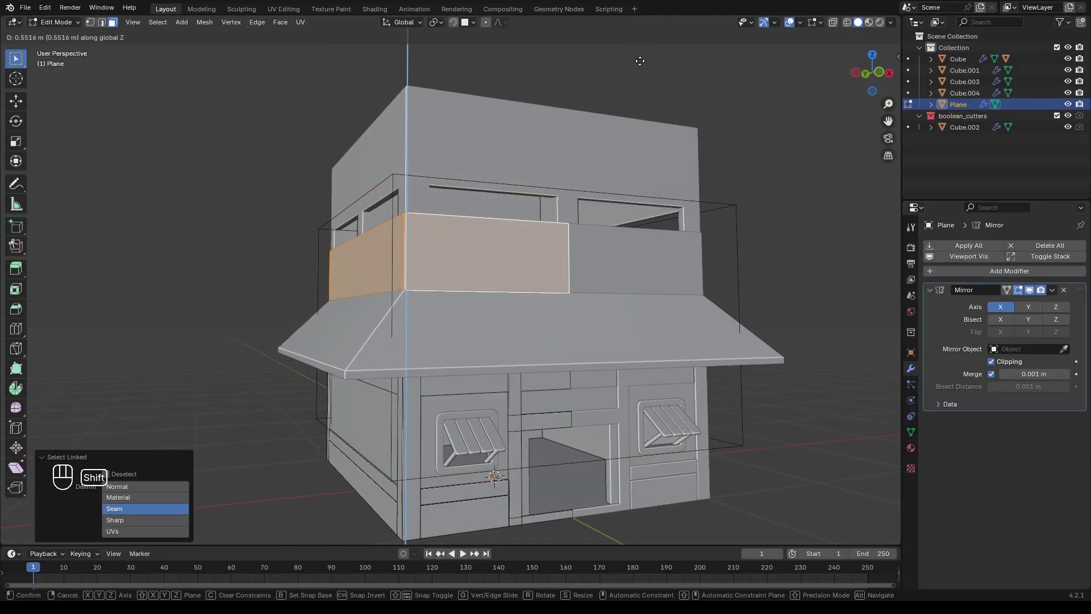
{"action": "left_click", "coordinate": [641, 61], "text": "shift"}
Step: Lower the top edge of the duplicated band along Z to make a low strip beneath the upper windows
{"action": "key", "text": "1"}
{"action": "key", "text": "alt+z"}
{"action": "middle_click_drag", "start_coordinate": [641, 61], "coordinate": [386, 184]}
{"action": "left_click_drag", "start_coordinate": [336, 177], "coordinate": [610, 234]}
{"action": "scroll", "coordinate": [610, 233], "scroll_direction": "up", "scroll_amount": 2}
{"action": "key", "text": "g"}
{"action": "key", "text": "z"}
{"action": "left_click", "coordinate": [639, 280], "text": "shift"}
{"action": "key", "text": "alt+z"}
{"action": "middle_click_drag", "start_coordinate": [638, 280], "coordinate": [594, 287]}
{"action": "key", "text": "g"}
{"action": "key", "text": "z"}
{"action": "left_click", "coordinate": [633, 328]}
Step: Select the front face of the low strip beneath the upper windows and move it along Y relative to the front wall
{"action": "scroll", "coordinate": [635, 319], "scroll_direction": "down", "scroll_amount": 4}
{"action": "middle_click_drag", "start_coordinate": [594, 287], "coordinate": [560, 250], "text": "shift"}
{"action": "middle_click_drag", "start_coordinate": [559, 250], "coordinate": [499, 317]}
{"action": "scroll", "coordinate": [500, 317], "scroll_direction": "down", "scroll_amount": 4}
{"action": "scroll", "coordinate": [500, 318], "scroll_direction": "up", "scroll_amount": 6}
{"action": "key", "text": "3"}
{"action": "scroll", "coordinate": [430, 280], "scroll_direction": "up", "scroll_amount": 3}
{"action": "middle_click_drag", "start_coordinate": [430, 280], "coordinate": [477, 398]}
{"action": "left_click", "coordinate": [365, 366]}
{"action": "middle_click_drag", "start_coordinate": [477, 398], "coordinate": [494, 429], "text": "ctrl"}
{"action": "key", "text": "g"}
{"action": "key", "text": "y"}
{"action": "left_click", "coordinate": [508, 448]}
Step: Select the long side face of the low strip and adjust its offset from the side wall along X
{"action": "left_click", "coordinate": [362, 425]}
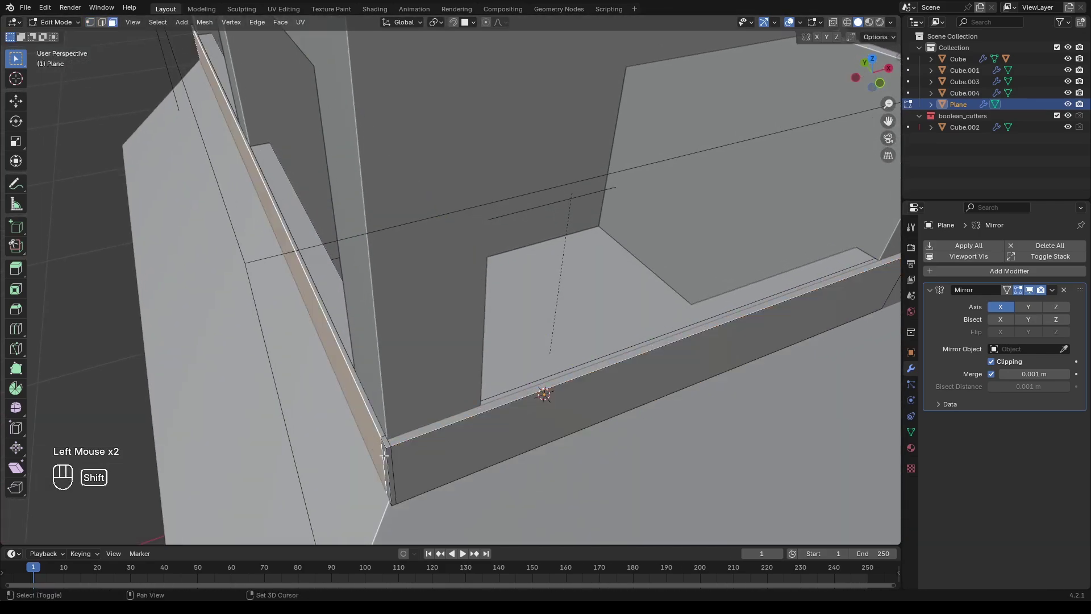
{"action": "key", "text": "g"}
{"action": "key", "text": "x"}
{"action": "left_click", "coordinate": [346, 479]}
{"action": "scroll", "coordinate": [348, 477], "scroll_direction": "down", "scroll_amount": 1}
{"action": "middle_click_drag", "start_coordinate": [364, 443], "coordinate": [420, 393], "text": "shift"}
Step: Duplicate the front strip's narrow top face straight up by about 0.007 m
{"action": "left_click", "coordinate": [431, 379]}
{"action": "middle_click_drag", "start_coordinate": [511, 380], "coordinate": [463, 391]}
{"action": "key", "text": "shift+d"}
{"action": "key", "text": "z"}
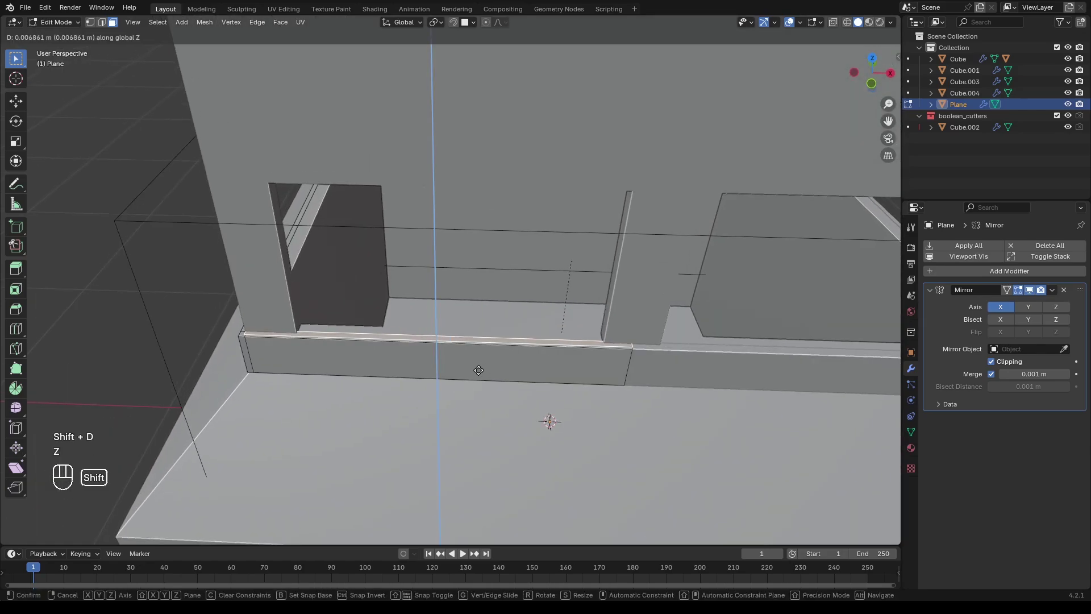
{"action": "left_click", "coordinate": [480, 370]}
Step: Form a vertical centre post between the two front windows from the inner end of the duplicated top face
{"action": "key", "text": "1"}
{"action": "scroll", "coordinate": [250, 368], "scroll_direction": "up", "scroll_amount": 1}
{"action": "key", "text": "2"}
{"action": "left_click", "coordinate": [193, 367]}
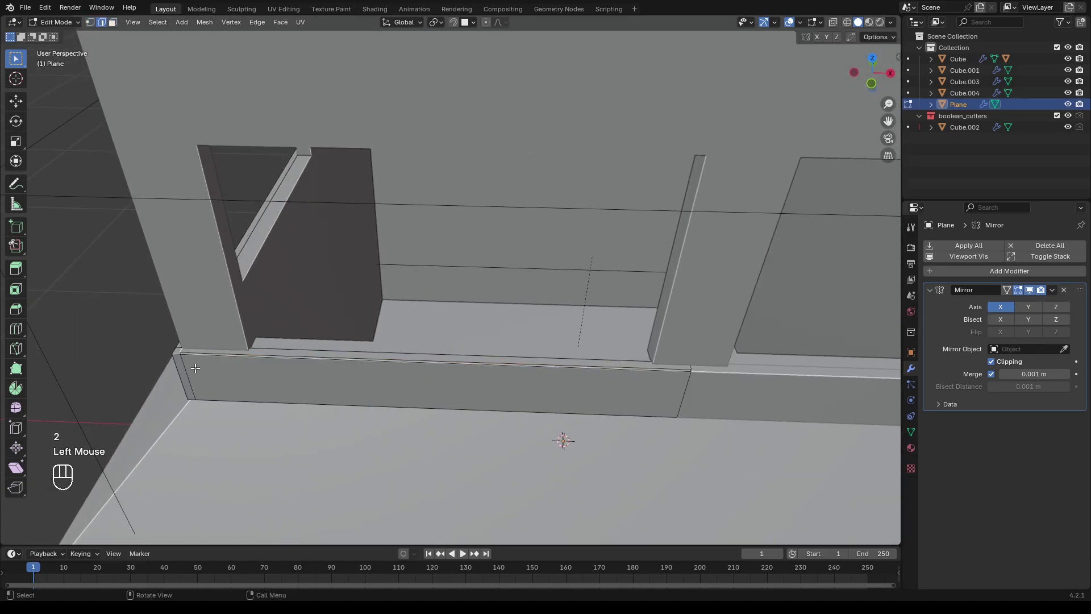
{"action": "key", "text": "3"}
{"action": "left_click", "coordinate": [676, 369]}
{"action": "middle_click_drag", "start_coordinate": [676, 372], "coordinate": [620, 341]}
{"action": "middle_click_drag", "start_coordinate": [619, 341], "coordinate": [546, 341], "text": "shift"}
{"action": "scroll", "coordinate": [545, 363], "scroll_direction": "down", "scroll_amount": 2}
{"action": "scroll", "coordinate": [544, 378], "scroll_direction": "up", "scroll_amount": 3}
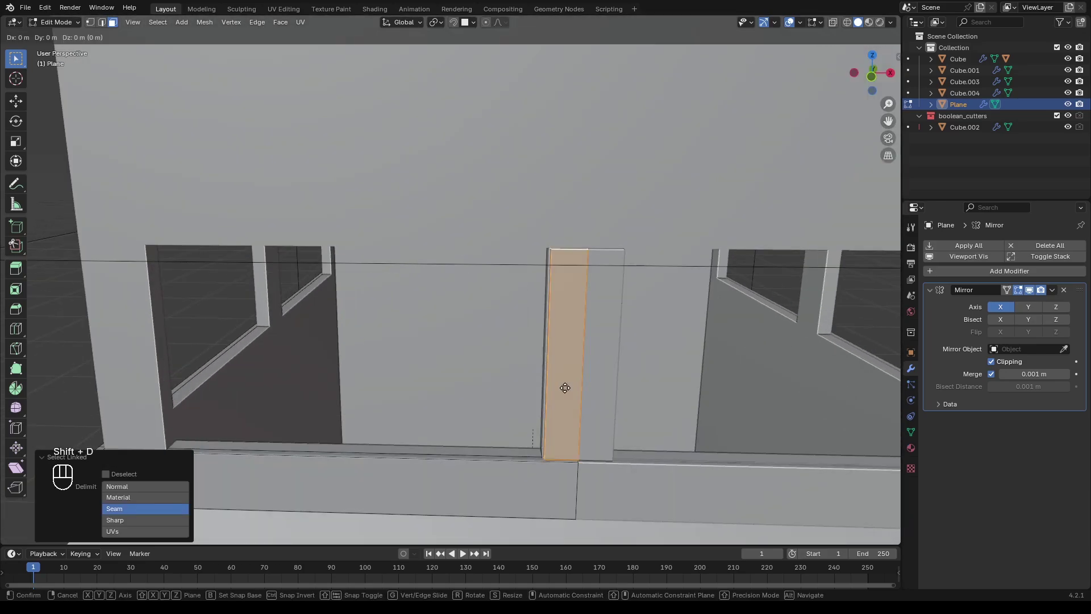
Step: Copy the centre post's narrow side face along X to the front corner and extrude it into a corner post wrapping onto the side wall
{"action": "key", "text": "x"}
{"action": "right_click", "coordinate": [380, 415]}
{"action": "middle_click_drag", "start_coordinate": [380, 415], "coordinate": [414, 413]}
{"action": "middle_click_drag", "start_coordinate": [414, 413], "coordinate": [440, 392], "text": "shift"}
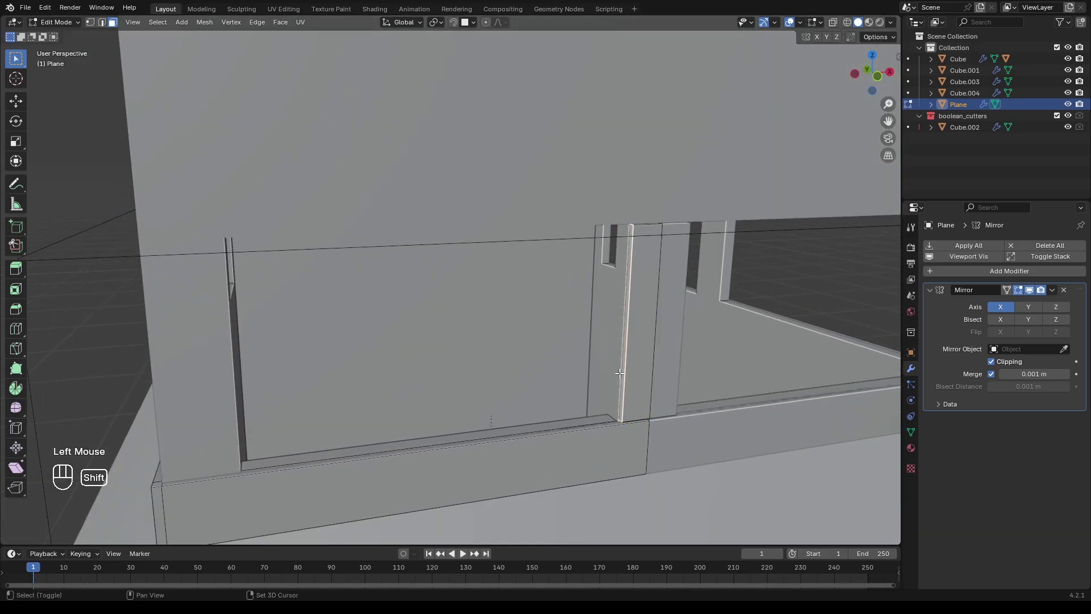
{"action": "left_click", "coordinate": [239, 423]}
{"action": "middle_click_drag", "start_coordinate": [239, 423], "coordinate": [364, 409]}
{"action": "middle_click_drag", "start_coordinate": [364, 410], "coordinate": [472, 370], "text": "shift"}
{"action": "key", "text": "e"}
{"action": "left_click", "coordinate": [398, 364], "text": "ctrl"}
{"action": "middle_click_drag", "start_coordinate": [398, 364], "coordinate": [364, 341], "text": "shift"}
{"action": "middle_click_drag", "start_coordinate": [318, 284], "coordinate": [546, 295]}
{"action": "left_click", "coordinate": [422, 283]}
{"action": "middle_click_drag", "start_coordinate": [545, 296], "coordinate": [676, 303], "text": "shift"}
Step: Place a copy of the post's narrow face between the side windows and extrude it about 0.144 m into a centre post
{"action": "left_click", "coordinate": [585, 311]}
{"action": "scroll", "coordinate": [560, 414], "scroll_direction": "up", "scroll_amount": 1, "text": "shift"}
{"action": "middle_click_drag", "start_coordinate": [585, 311], "coordinate": [683, 378], "text": "shift"}
{"action": "left_click", "coordinate": [416, 375], "text": "ctrl"}
{"action": "key", "text": "e"}
{"action": "middle_click_drag", "start_coordinate": [415, 374], "coordinate": [569, 353]}
Step: Duplicate the side centre post's narrow face about 0.794 m along Y towards the rear corner and extrude it about 0.13 m to the corner
{"action": "left_click", "coordinate": [521, 360]}
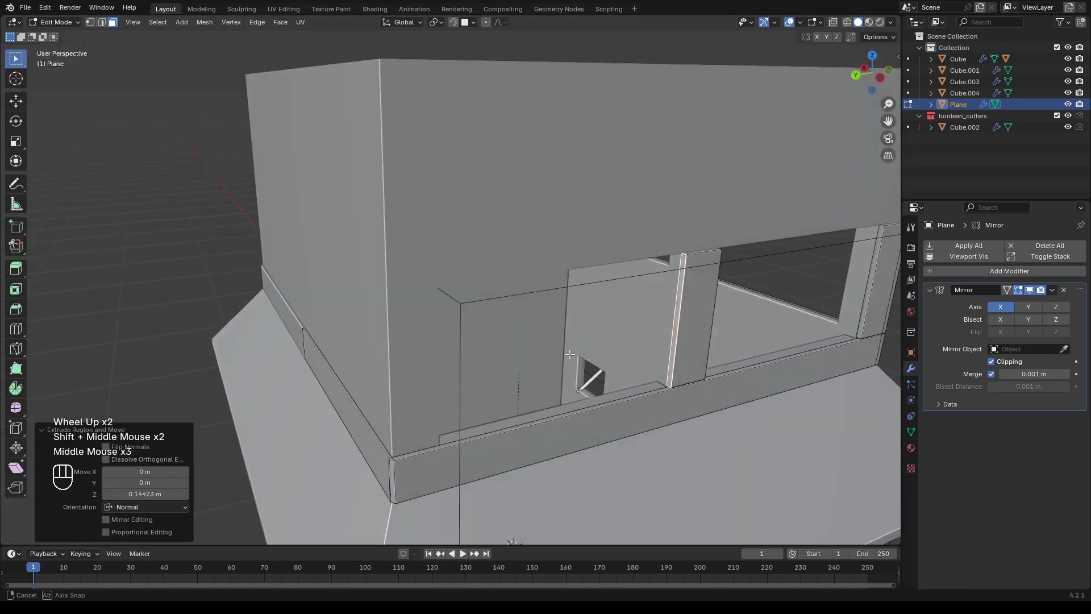
{"action": "key", "text": "shift+d"}
{"action": "key", "text": "y"}
{"action": "left_click", "coordinate": [406, 392], "text": "ctrl"}
{"action": "middle_click_drag", "start_coordinate": [405, 396], "coordinate": [432, 418], "text": "shift"}
{"action": "middle_click_drag", "start_coordinate": [432, 417], "coordinate": [471, 432]}
{"action": "key", "text": "e"}
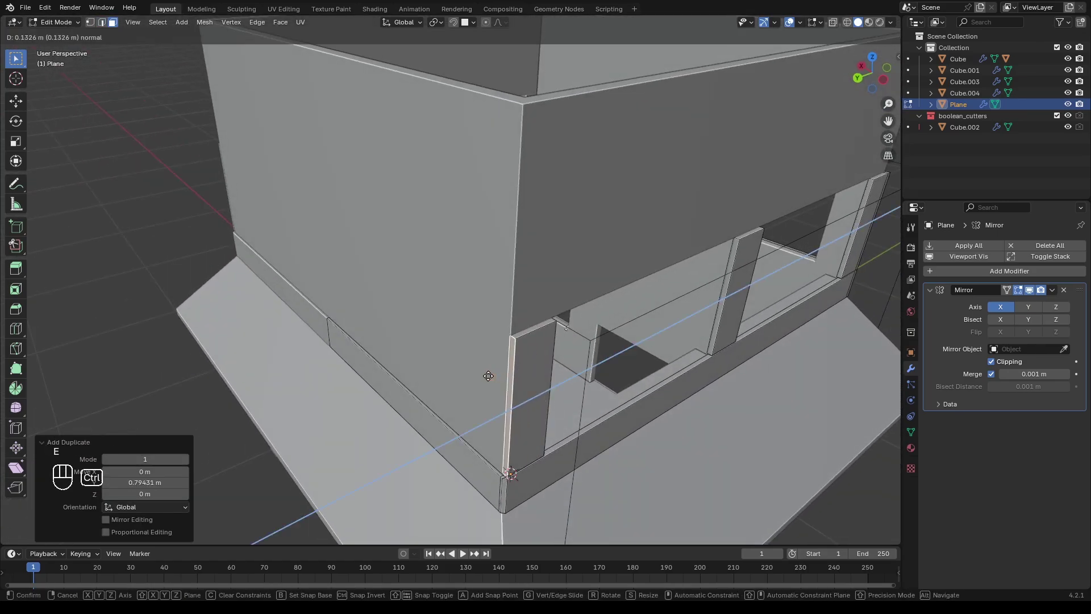
{"action": "left_click", "coordinate": [488, 377], "text": "ctrl"}
Step: Extrude the rear corner post around onto the back wall and widen it there by about 0.097 m
{"action": "middle_click_drag", "start_coordinate": [488, 378], "coordinate": [631, 397]}
{"action": "key", "text": "e"}
{"action": "left_click", "coordinate": [523, 473], "text": "ctrl"}
{"action": "middle_click_drag", "start_coordinate": [630, 398], "coordinate": [611, 300], "text": "shift"}
{"action": "left_click", "coordinate": [612, 300]}
{"action": "scroll", "coordinate": [625, 341], "scroll_direction": "down", "scroll_amount": 1}
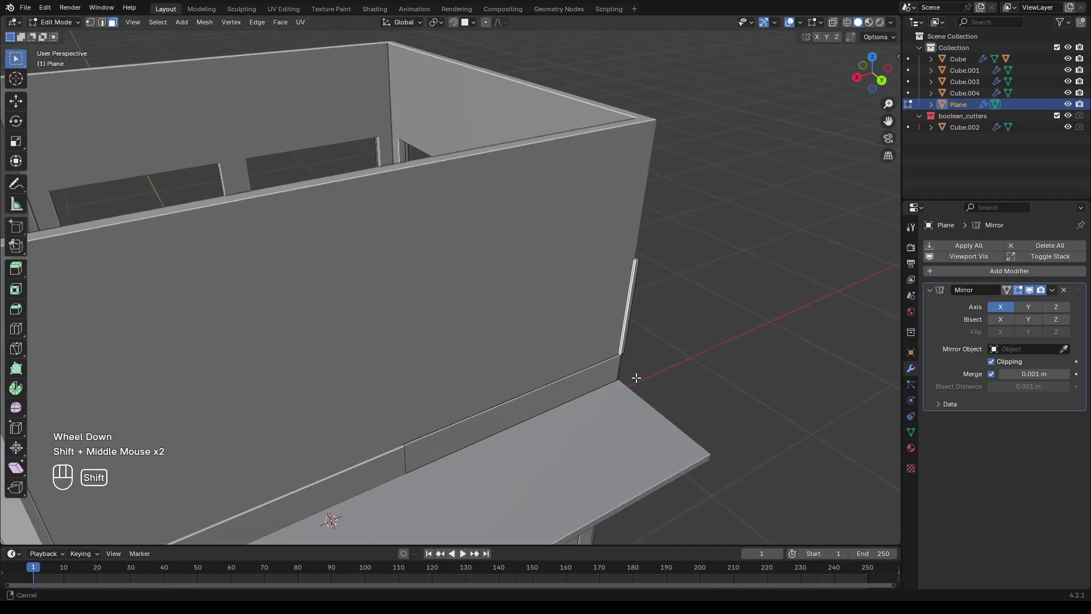
{"action": "middle_click_drag", "start_coordinate": [636, 378], "coordinate": [706, 415]}
{"action": "key", "text": "e"}
{"action": "left_click", "coordinate": [584, 416], "text": "shift"}
{"action": "scroll", "coordinate": [585, 416], "scroll_direction": "down", "scroll_amount": 3}
{"action": "middle_click_drag", "start_coordinate": [575, 378], "coordinate": [626, 351]}
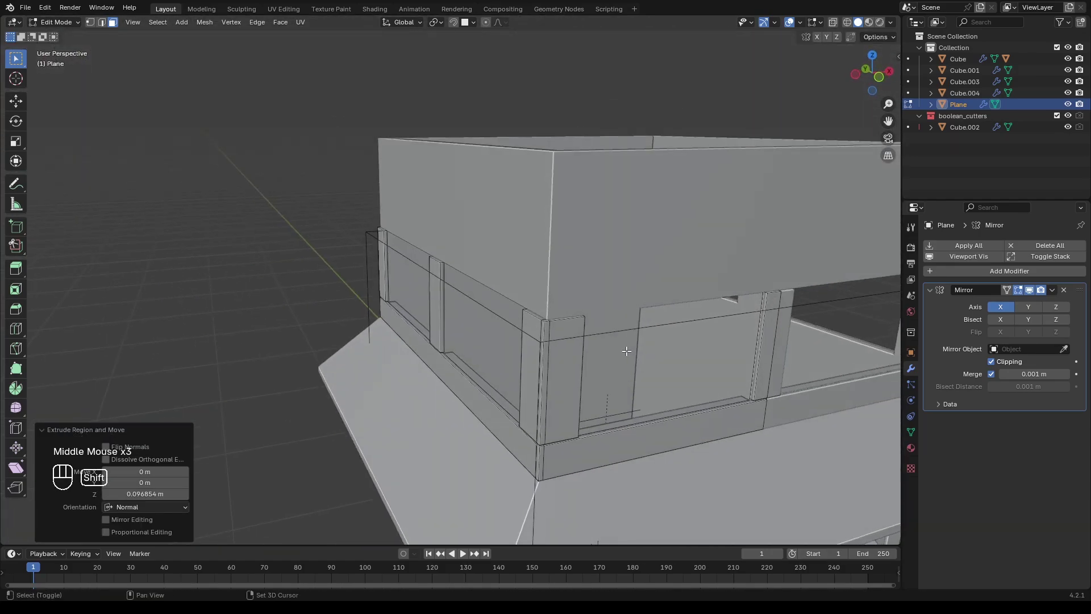
Step: Edit the Cube.002 cutter object and duplicate its front window cutter along Y through the back wall
{"action": "key", "text": "Tab"}
{"action": "key", "text": "Tab"}
{"action": "key", "text": "Tab"}
{"action": "left_click", "coordinate": [550, 278]}
{"action": "key", "text": "Tab"}
{"action": "middle_click_drag", "start_coordinate": [550, 278], "coordinate": [579, 341]}
{"action": "key", "text": "3"}
{"action": "left_click", "coordinate": [639, 364]}
{"action": "key", "text": "l"}
{"action": "middle_click_drag", "start_coordinate": [639, 364], "coordinate": [739, 352]}
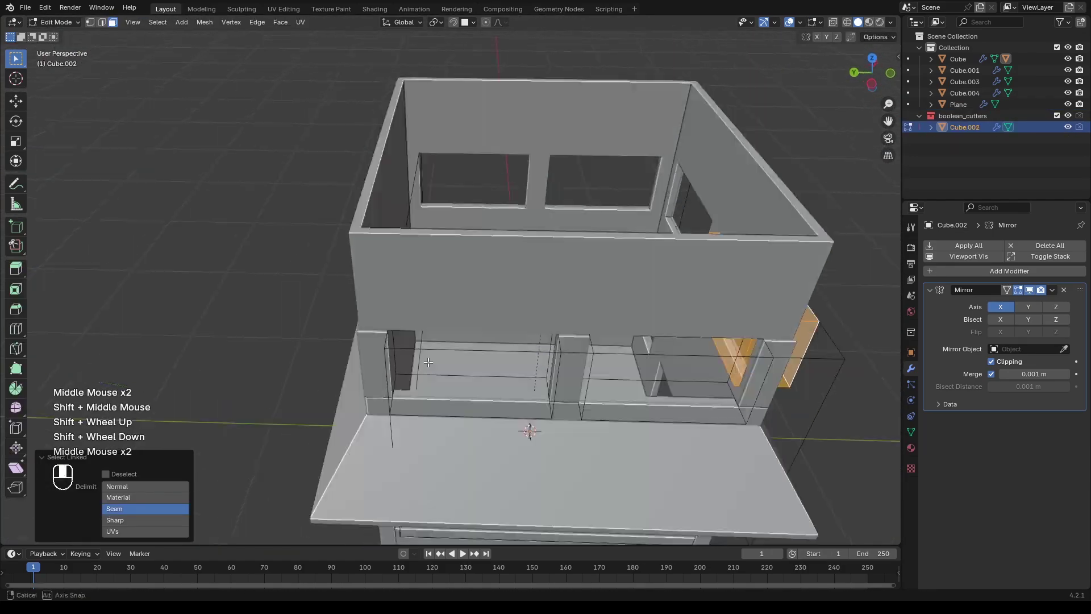
{"action": "key", "text": "shift+d"}
{"action": "key", "text": "y"}
{"action": "left_click", "coordinate": [61, 349]}
Step: Edit the Plane trim object and duplicate the front centre post about 2.002 m along Y onto the back wall
{"action": "middle_click_drag", "start_coordinate": [512, 273], "coordinate": [625, 310]}
{"action": "key", "text": "Tab"}
{"action": "left_click", "coordinate": [549, 284]}
{"action": "key", "text": "Tab"}
{"action": "left_click", "coordinate": [545, 275]}
{"action": "key", "text": "l"}
{"action": "key", "text": "shift+d"}
{"action": "key", "text": "y"}
{"action": "left_click", "coordinate": [395, 374], "text": "ctrl"}
{"action": "scroll", "coordinate": [395, 373], "scroll_direction": "up", "scroll_amount": 2}
{"action": "middle_click_drag", "start_coordinate": [395, 372], "coordinate": [568, 284]}
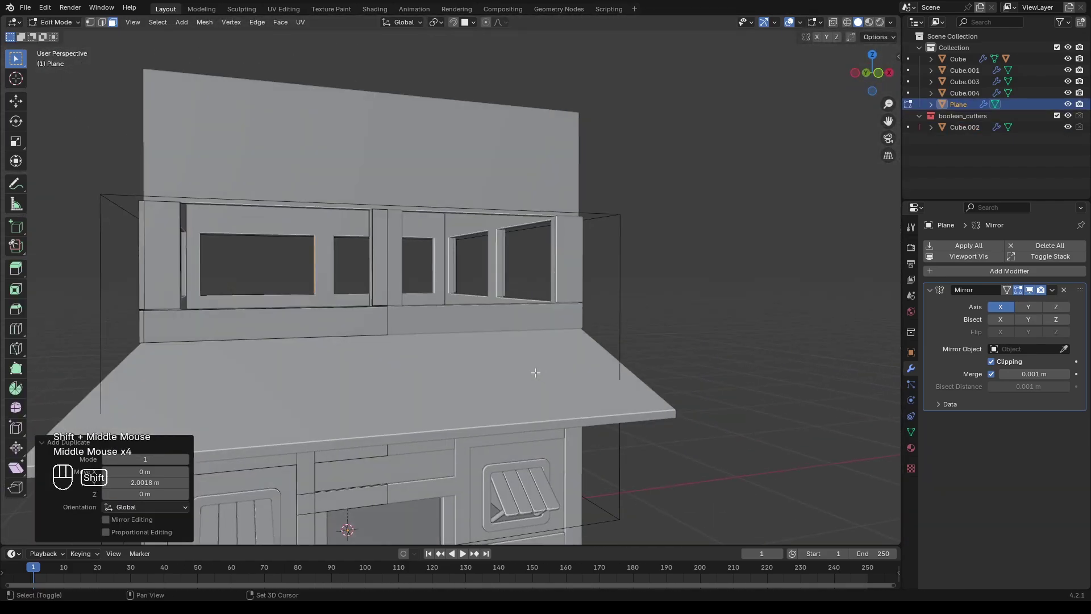
Step: Duplicate the whole low strip about 0.571 m up along Z to form a band above the upper windows
{"action": "middle_click_drag", "start_coordinate": [512, 318], "coordinate": [512, 261], "text": "ctrl"}
{"action": "key", "text": "l"}
{"action": "middle_click_drag", "start_coordinate": [489, 364], "coordinate": [517, 392], "text": "shift"}
{"action": "key", "text": "shift+d"}
{"action": "key", "text": "z"}
{"action": "left_click", "coordinate": [524, 200]}
{"action": "middle_click_drag", "start_coordinate": [524, 200], "coordinate": [493, 228]}
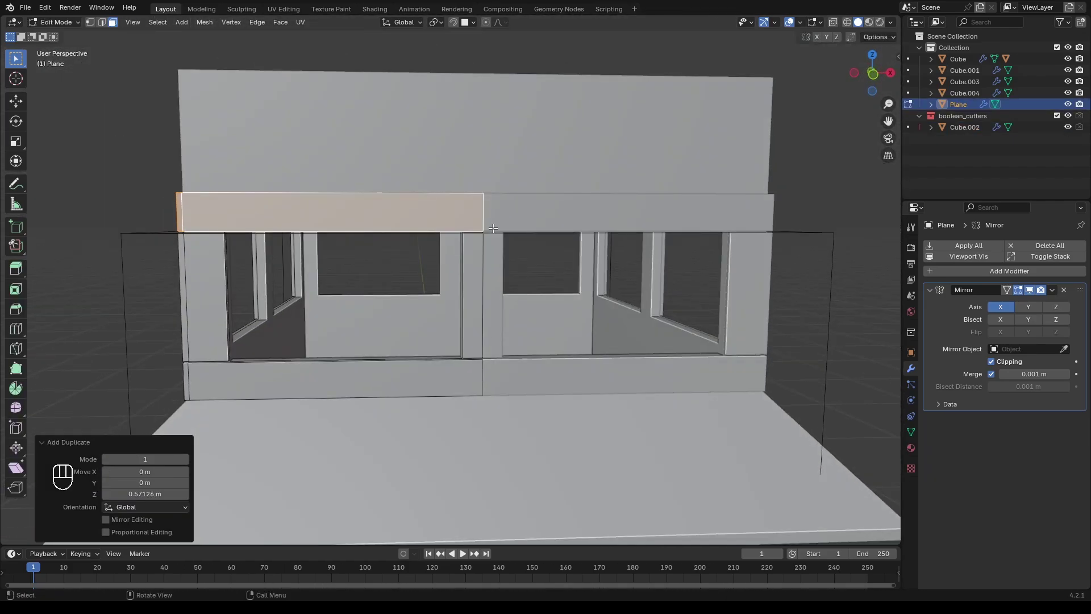
Step: Undo the most recent edits
{"action": "key", "text": "ctrl+z"}
{"action": "key", "text": "ctrl+z"}
{"action": "key", "text": "ctrl+z"}
{"action": "key", "text": "ctrl+z"}
{"action": "key", "text": "ctrl+z"}
{"action": "key", "text": "ctrl+z"}
{"action": "key", "text": "ctrl+z"}
{"action": "key", "text": "ctrl+z"}
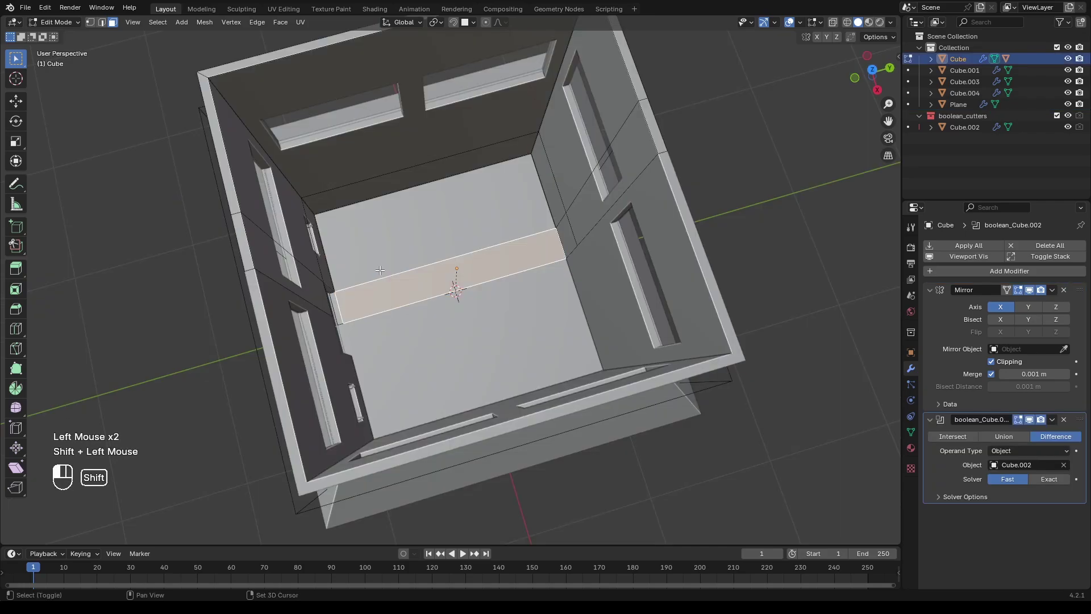
Step: Select the building's interior floor faces, duplicate them about 1.209 m up to the upper storey and extrude them about 0.038 m into a slab
{"action": "left_click", "coordinate": [380, 271], "text": "shift"}
{"action": "middle_click_drag", "start_coordinate": [380, 270], "coordinate": [542, 230]}
{"action": "scroll", "coordinate": [453, 323], "scroll_direction": "up", "scroll_amount": 2}
{"action": "scroll", "coordinate": [454, 302], "scroll_direction": "down", "scroll_amount": 3}
{"action": "scroll", "coordinate": [542, 231], "scroll_direction": "down", "scroll_amount": 2}
{"action": "key", "text": "KP_1"}
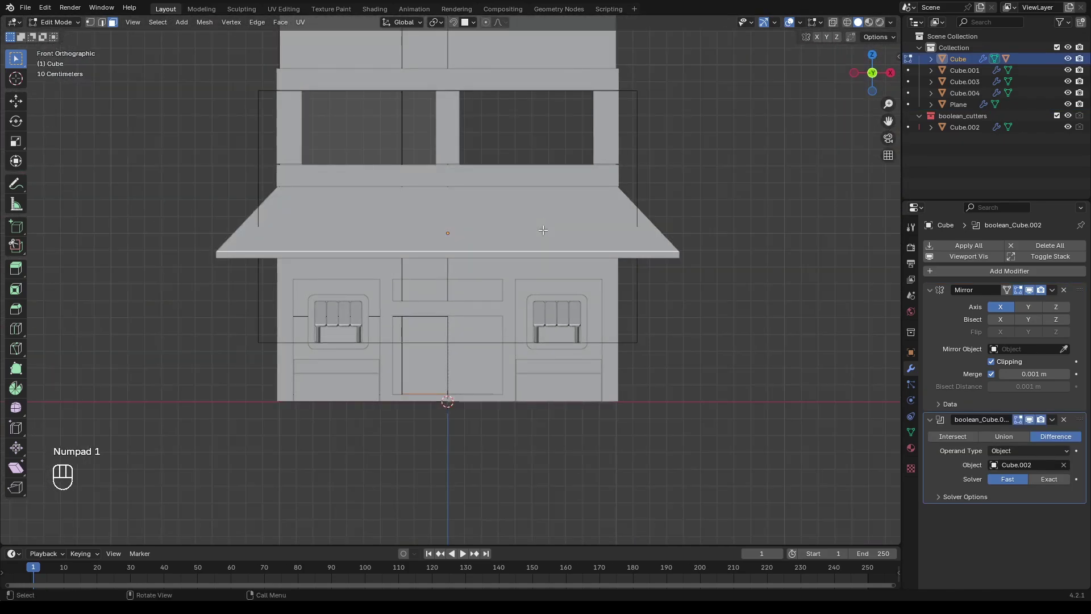
{"action": "key", "text": "alt+z"}
{"action": "scroll", "coordinate": [531, 212], "scroll_direction": "up", "scroll_amount": 1}
{"action": "key", "text": "alt+z"}
{"action": "middle_click_drag", "start_coordinate": [531, 211], "coordinate": [468, 280]}
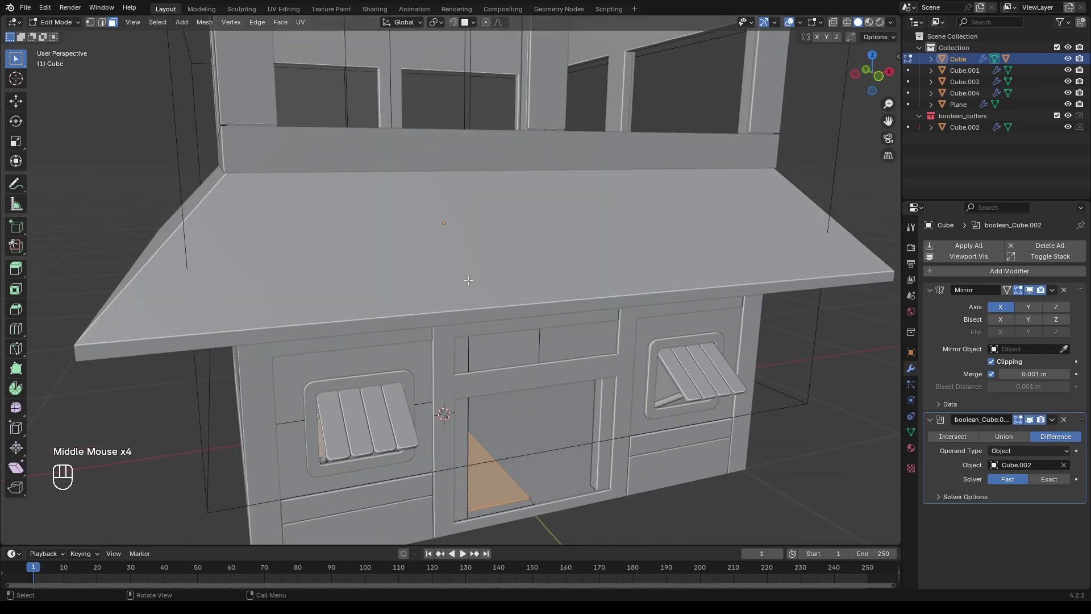
{"action": "key", "text": "KP_1"}
{"action": "key", "text": "alt+z"}
{"action": "key", "text": "shift+d"}
{"action": "key", "text": "z"}
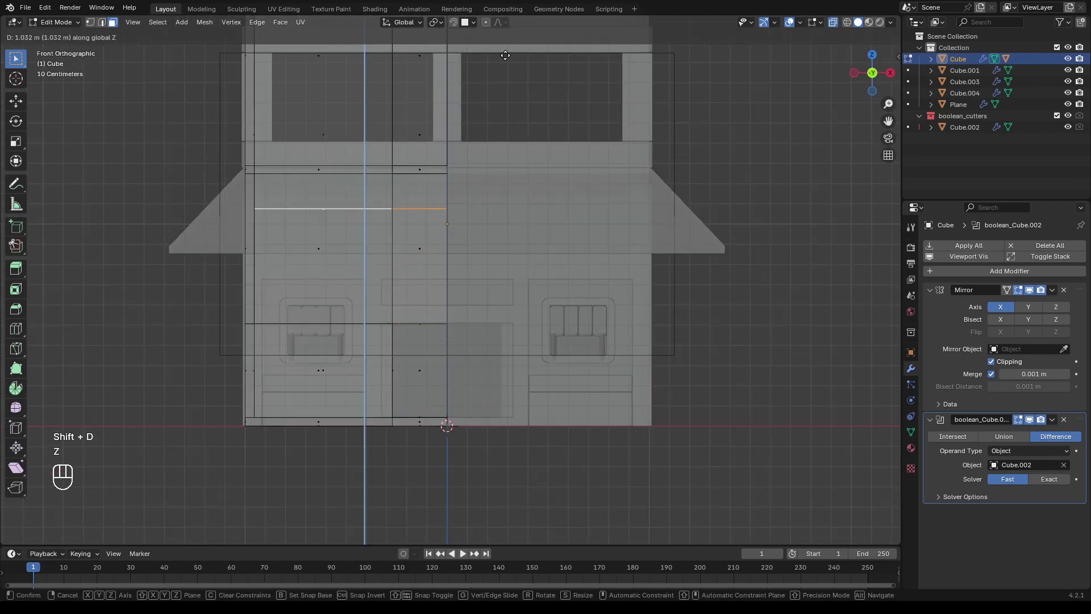
{"action": "left_click", "coordinate": [502, 35], "text": "shift"}
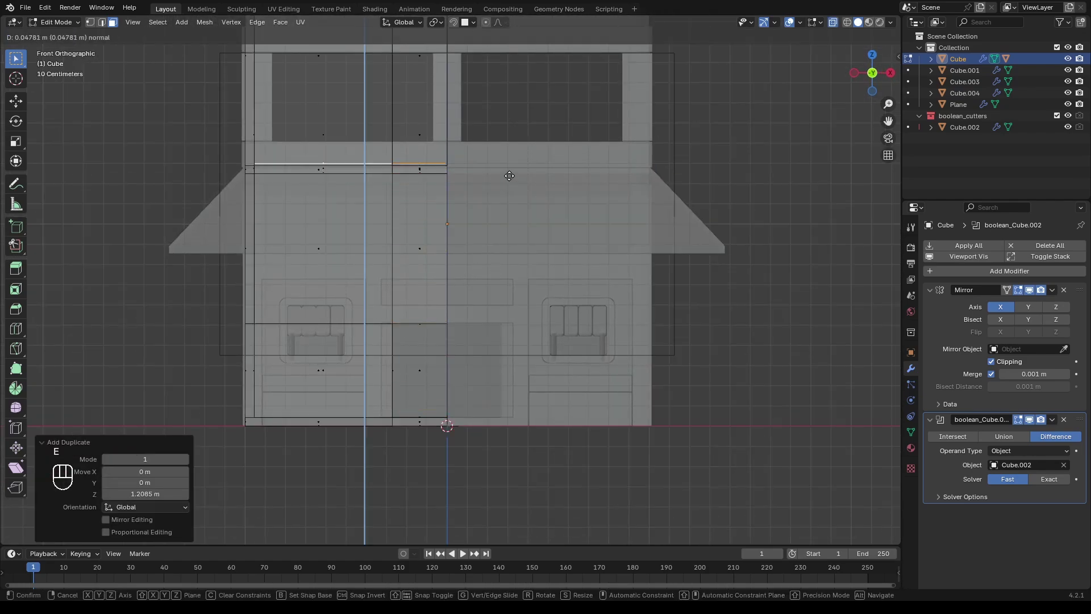
{"action": "left_click", "coordinate": [490, 200], "text": "shift"}
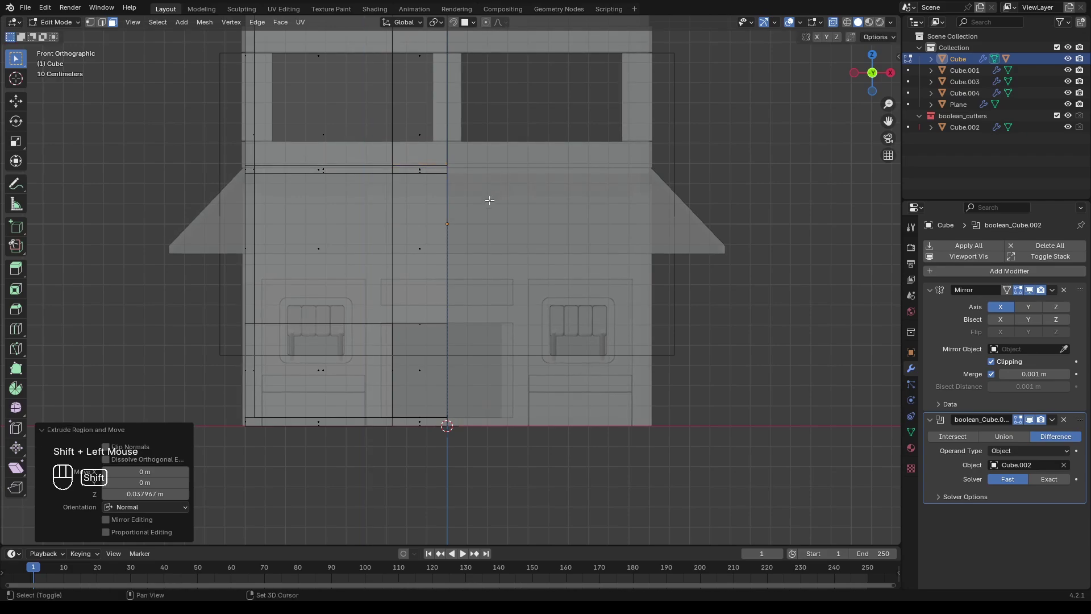
Step: Leave mesh editing and examine the new upper-storey floor slab inside the building
{"action": "mouse_move", "coordinate": [471, 309]}
{"action": "middle_mouse_down"}
{"action": "mouse_move", "coordinate": [465, 292]}
{"action": "mouse_move", "coordinate": [489, 301]}
{"action": "middle_mouse_up"}
{"action": "scroll", "coordinate": [467, 298], "scroll_direction": "up", "scroll_amount": 2}
{"action": "key", "text": "alt+z"}
{"action": "scroll", "coordinate": [480, 303], "scroll_direction": "down", "scroll_amount": 2}
{"action": "key", "text": "Tab"}
{"action": "scroll", "coordinate": [489, 301], "scroll_direction": "up", "scroll_amount": 1}
{"action": "middle_click_drag", "start_coordinate": [488, 301], "coordinate": [482, 328]}
Step: Duplicate the upper floor faces about 0.688 m up to the top of the window band, extrude them into a roof slab, and leave mesh editing
{"action": "key", "text": "Tab"}
{"action": "key", "text": "KP_1"}
{"action": "key", "text": "alt+z"}
{"action": "scroll", "coordinate": [446, 253], "scroll_direction": "up", "scroll_amount": 2}
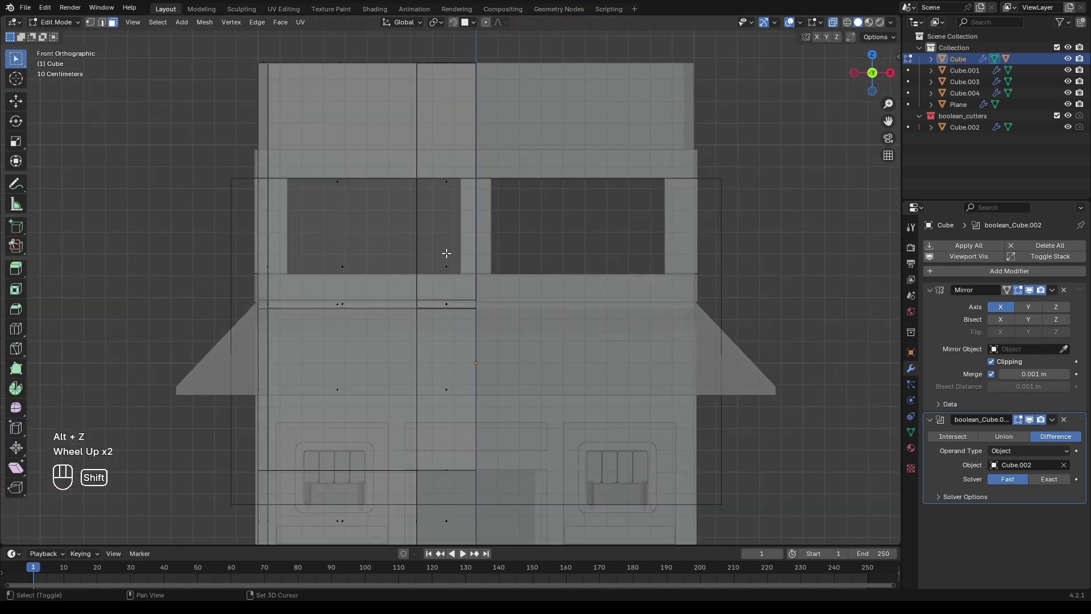
{"action": "left_click", "coordinate": [545, 153], "text": "shift"}
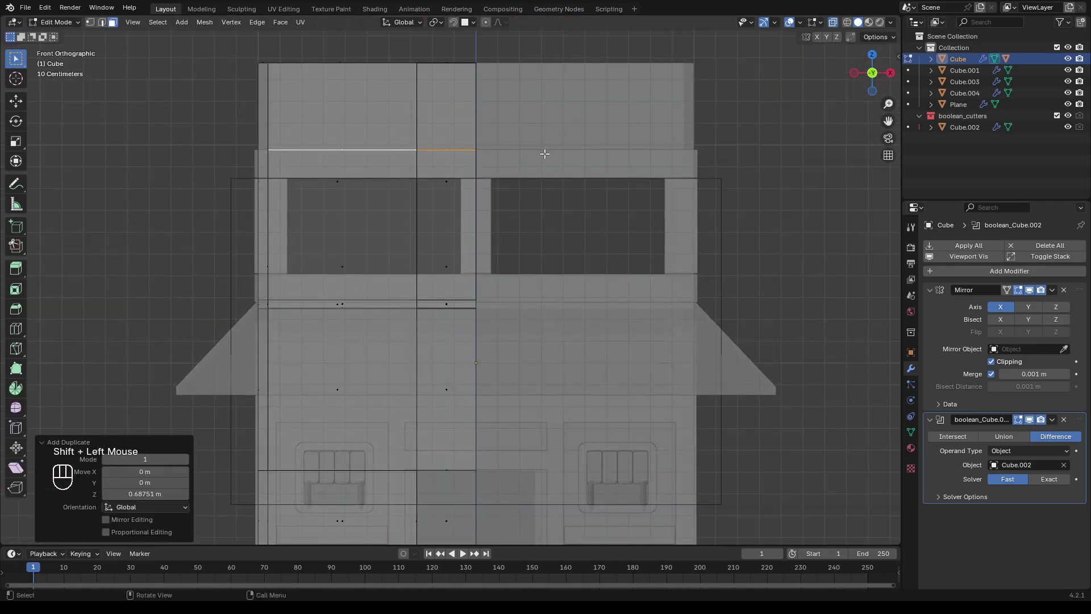
{"action": "left_click", "coordinate": [547, 127], "text": "shift"}
{"action": "scroll", "coordinate": [476, 249], "scroll_direction": "down", "scroll_amount": 1}
{"action": "key", "text": "Tab"}
{"action": "key", "text": "alt+z"}
{"action": "middle_click_drag", "start_coordinate": [476, 249], "coordinate": [413, 320]}
{"action": "scroll", "coordinate": [443, 316], "scroll_direction": "down", "scroll_amount": 2}
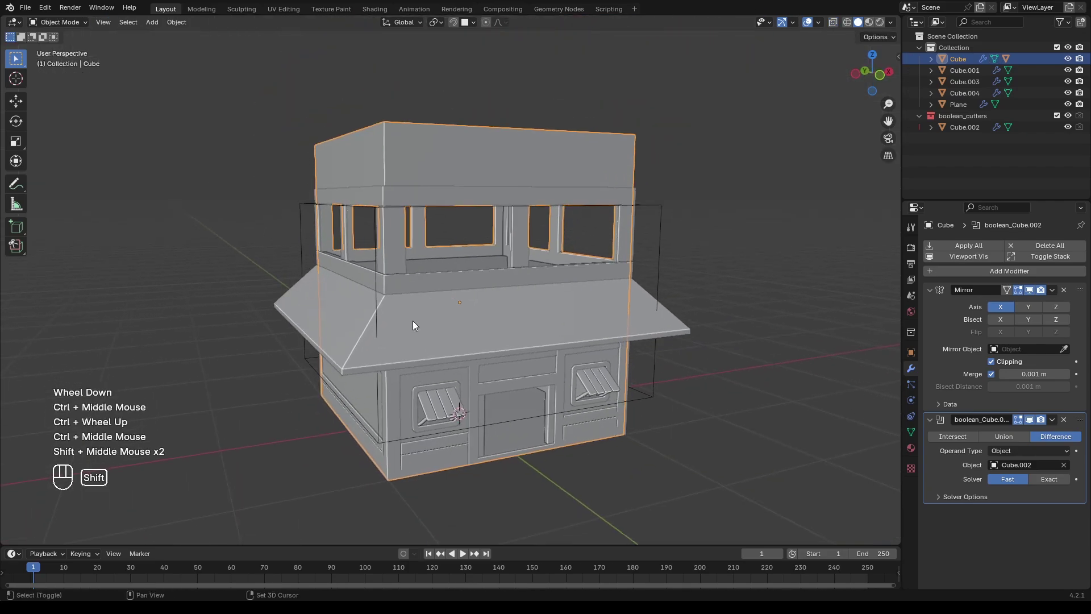
Step: Save the file, add a cube, and scale it down to a small block in front of the façade
{"action": "key", "text": "ctrl+s"}
{"action": "scroll", "coordinate": [438, 356], "scroll_direction": "up", "scroll_amount": 3}
{"action": "middle_click_drag", "start_coordinate": [438, 355], "coordinate": [494, 372]}
{"action": "key", "text": "shift+a"}
{"action": "mouse_move", "coordinate": [494, 373]}
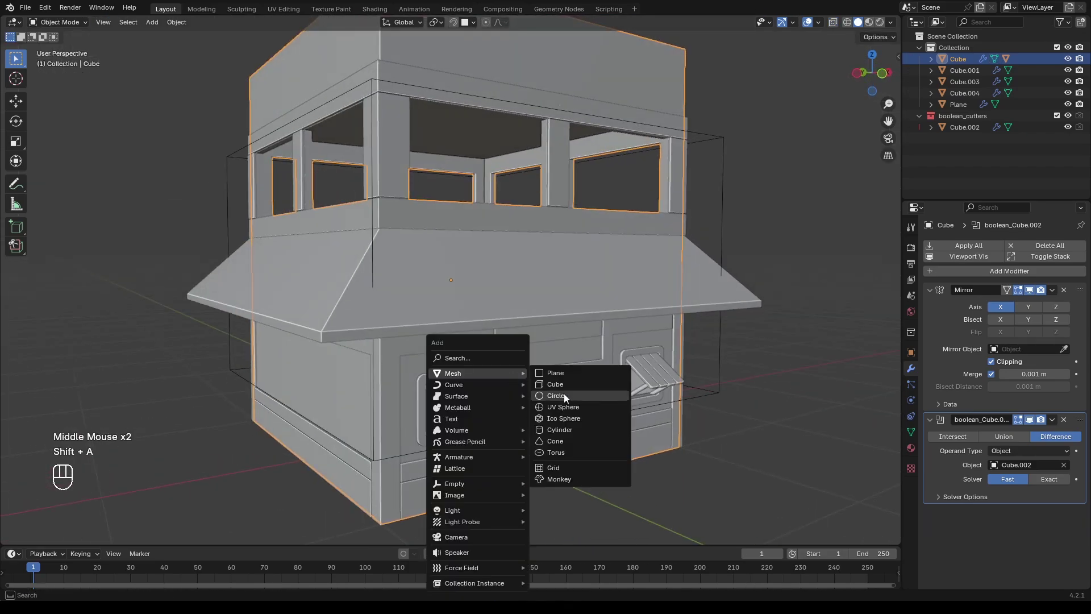
{"action": "left_click", "coordinate": [558, 384]}
{"action": "key", "text": "s"}
{"action": "left_click", "coordinate": [472, 423]}
{"action": "key", "text": "s"}
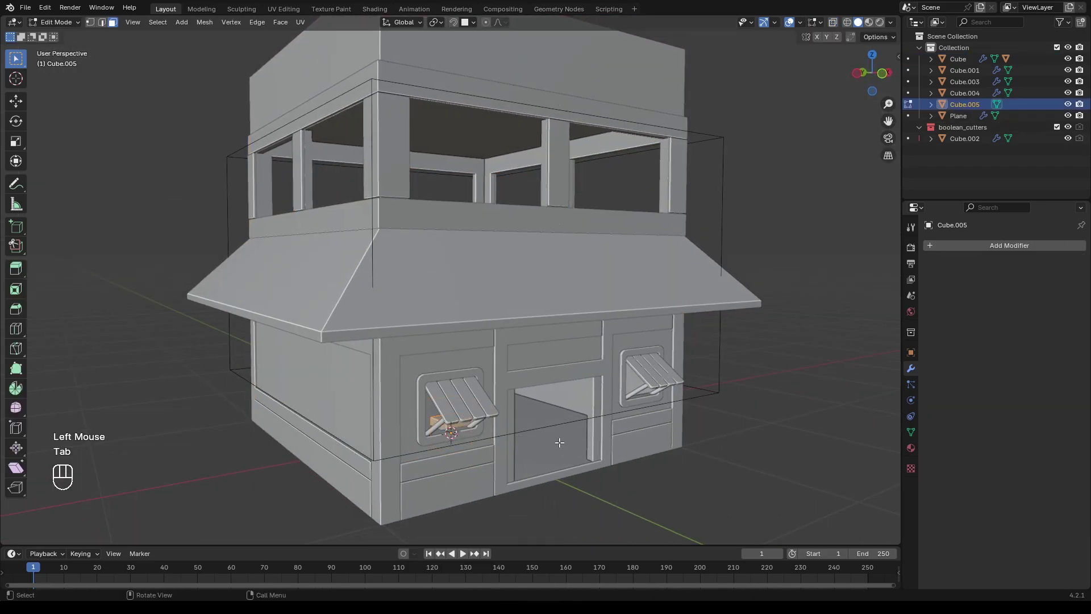
{"action": "left_click", "coordinate": [558, 531]}
Step: Raise the block about 0.193 m and thin it in X and Y by factors of 0.216 and about 0.92
{"action": "middle_click_drag", "start_coordinate": [558, 528], "coordinate": [552, 515], "text": "shift"}
{"action": "key", "text": "g"}
{"action": "key", "text": "z"}
{"action": "left_click", "coordinate": [592, 290], "text": "shift"}
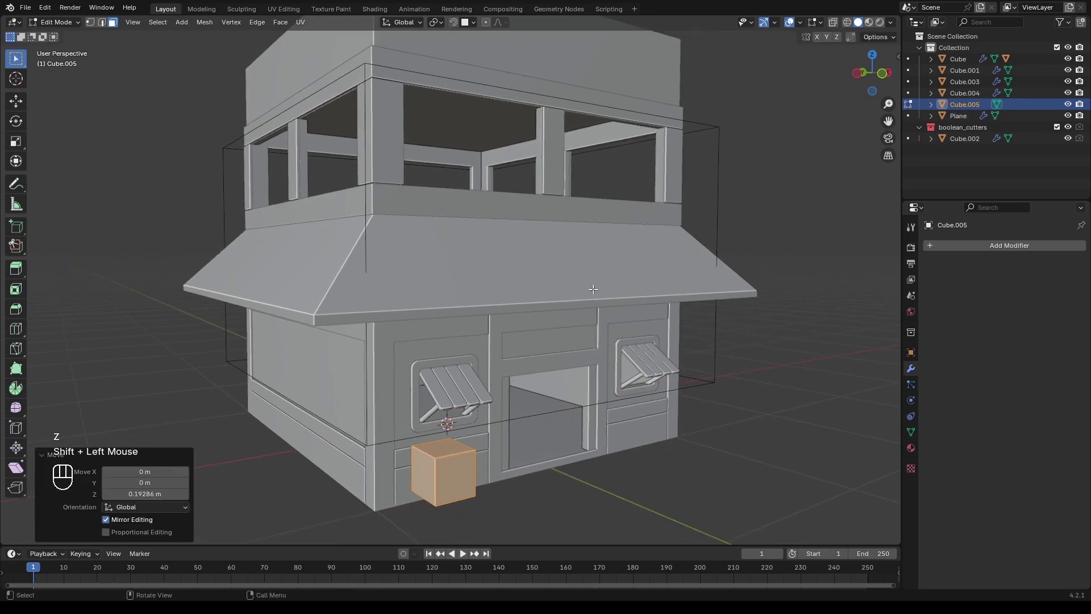
{"action": "left_click", "coordinate": [485, 465]}
{"action": "scroll", "coordinate": [485, 465], "scroll_direction": "up", "scroll_amount": 1, "text": "shift"}
{"action": "scroll", "coordinate": [475, 381], "scroll_direction": "up", "scroll_amount": 2}
{"action": "middle_click_drag", "start_coordinate": [485, 464], "coordinate": [603, 364], "text": "shift"}
{"action": "middle_click_drag", "start_coordinate": [602, 363], "coordinate": [733, 370], "text": "shift"}
{"action": "scroll", "coordinate": [739, 370], "scroll_direction": "down", "scroll_amount": 1, "text": "shift"}
{"action": "key", "text": "s"}
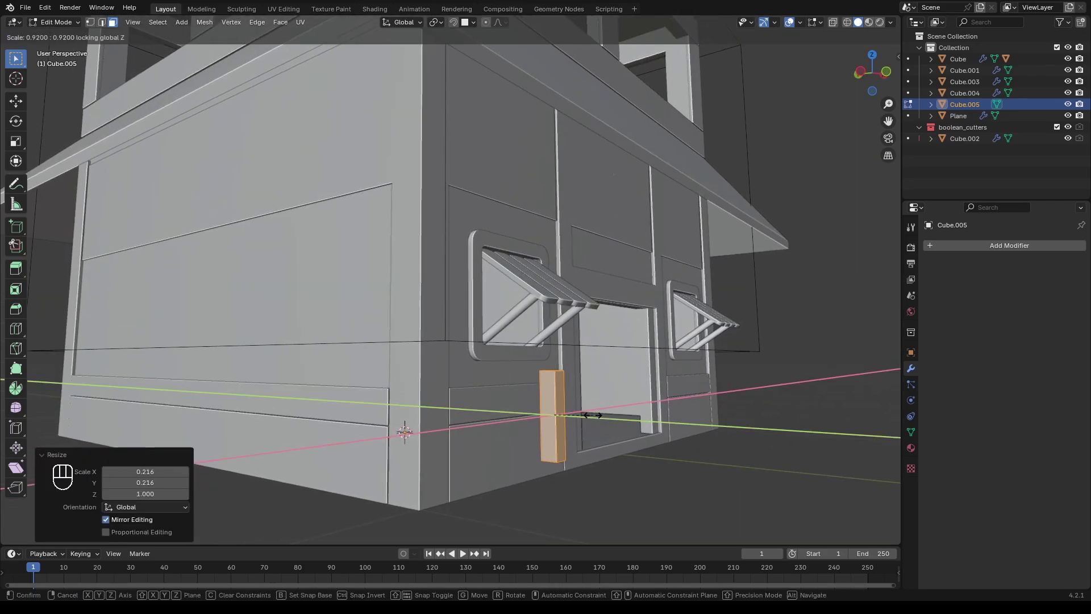
{"action": "left_click", "coordinate": [587, 416]}
Step: Raise the post about 0.581 m toward the awning and thin it in X and Y by a factor of about 0.632
{"action": "middle_click_drag", "start_coordinate": [587, 417], "coordinate": [596, 412]}
{"action": "scroll", "coordinate": [595, 412], "scroll_direction": "down", "scroll_amount": 2}
{"action": "key", "text": "g"}
{"action": "key", "text": "z"}
{"action": "left_click", "coordinate": [591, 315]}
{"action": "scroll", "coordinate": [591, 316], "scroll_direction": "up", "scroll_amount": 5}
{"action": "middle_click_drag", "start_coordinate": [577, 284], "coordinate": [449, 381], "text": "shift"}
{"action": "key", "text": "s"}
{"action": "key", "text": "shift+z"}
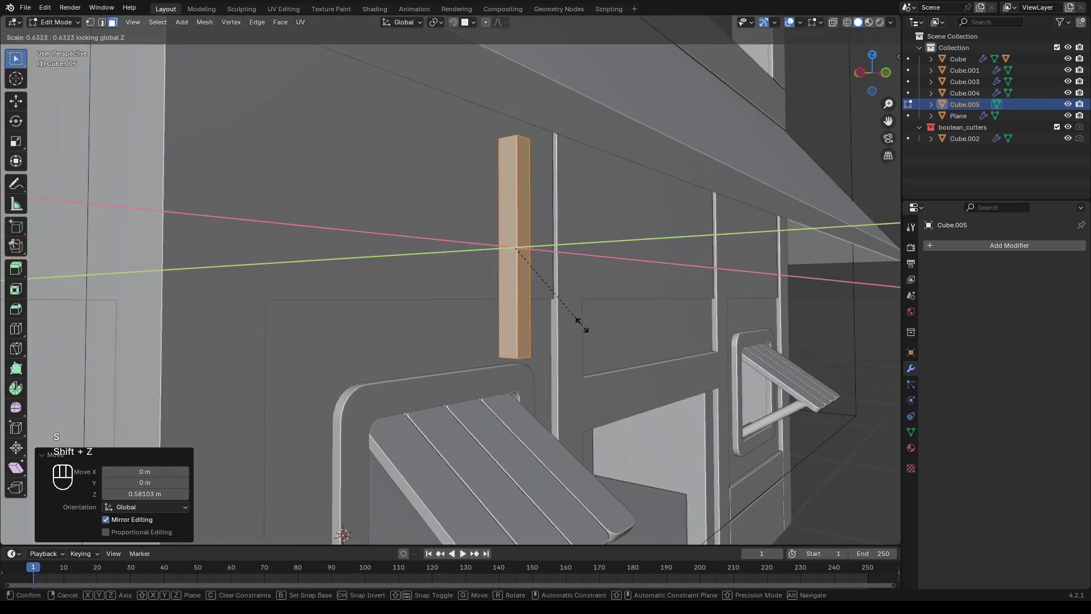
{"action": "left_click", "coordinate": [582, 325]}
Step: Turn the post into a horizontal rafter projecting from the front wall beneath the awning
{"action": "middle_click_drag", "start_coordinate": [582, 325], "coordinate": [619, 330]}
{"action": "scroll", "coordinate": [620, 329], "scroll_direction": "down", "scroll_amount": 1}
{"action": "middle_click_drag", "start_coordinate": [619, 329], "coordinate": [648, 341]}
{"action": "scroll", "coordinate": [648, 341], "scroll_direction": "down", "scroll_amount": 1}
{"action": "middle_click_drag", "start_coordinate": [648, 341], "coordinate": [729, 349], "text": "shift"}
{"action": "left_click", "coordinate": [562, 347]}
{"action": "middle_click_drag", "start_coordinate": [562, 348], "coordinate": [561, 314]}
{"action": "key", "text": "g"}
{"action": "key", "text": "z"}
{"action": "left_click", "coordinate": [594, 293]}
{"action": "scroll", "coordinate": [594, 290], "scroll_direction": "up", "scroll_amount": 3}
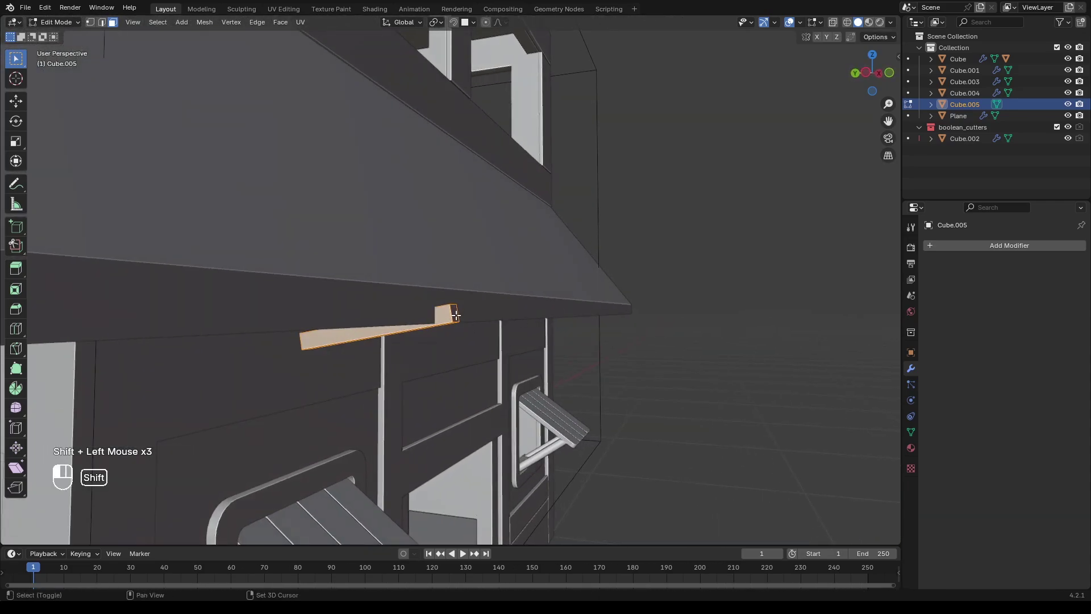
Step: Raise the rafter about 0.01 m beneath the front awning
{"action": "middle_click_drag", "start_coordinate": [456, 316], "coordinate": [635, 316]}
{"action": "scroll", "coordinate": [636, 316], "scroll_direction": "up", "scroll_amount": 1}
{"action": "scroll", "coordinate": [635, 317], "scroll_direction": "down", "scroll_amount": 1}
{"action": "key", "text": "g"}
{"action": "key", "text": "z"}
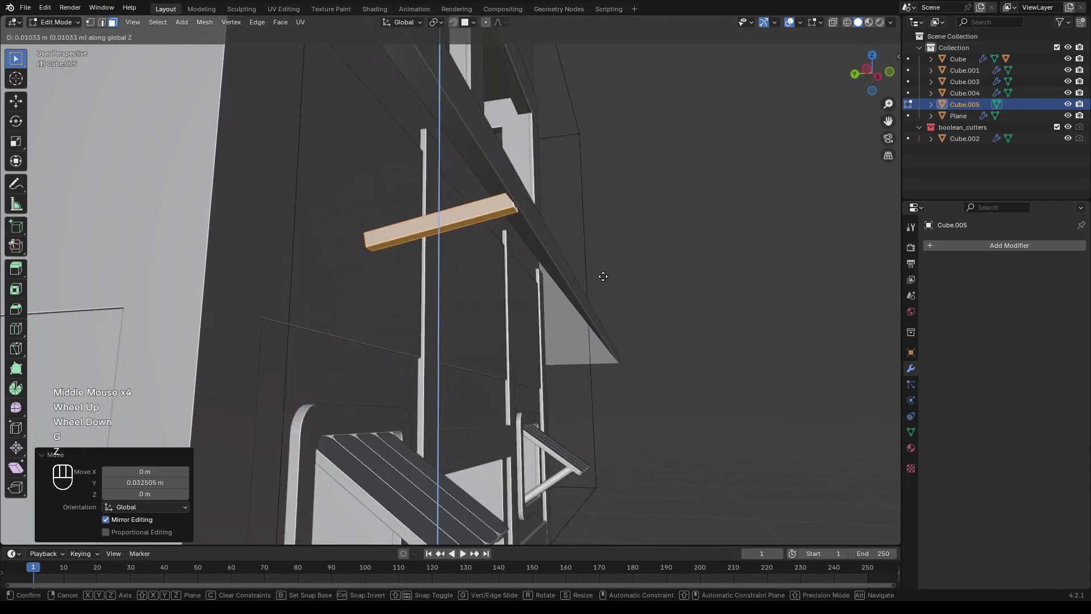
{"action": "left_click", "coordinate": [603, 276]}
{"action": "middle_click_drag", "start_coordinate": [603, 276], "coordinate": [710, 336]}
{"action": "middle_click_drag", "start_coordinate": [711, 335], "coordinate": [662, 332], "text": "shift"}
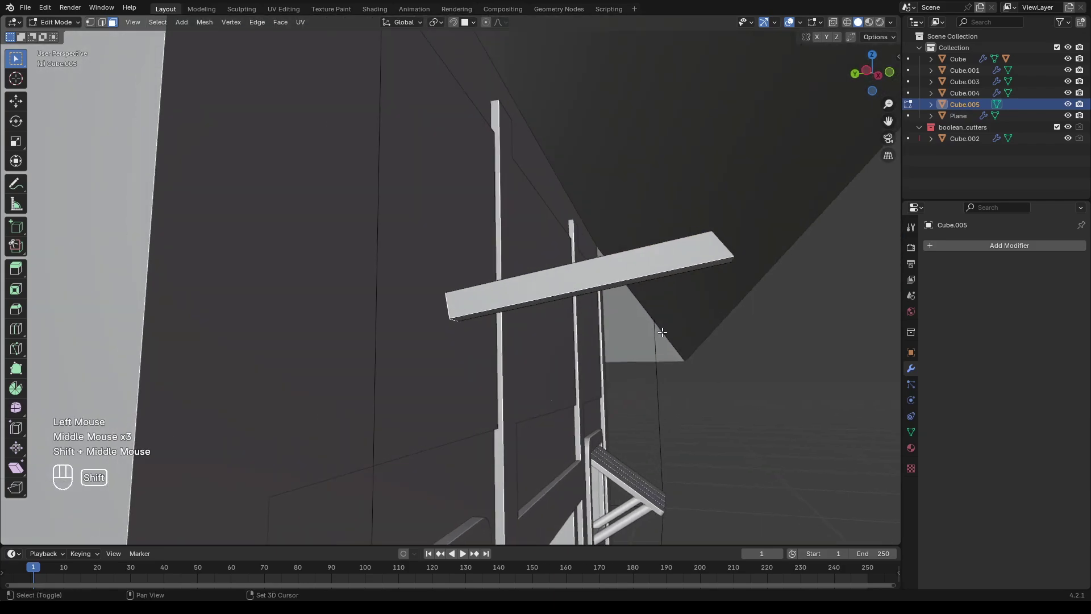
Step: Shift the rafter along Y to meet the front wall and lower it slightly
{"action": "scroll", "coordinate": [662, 331], "scroll_direction": "down", "scroll_amount": 3}
{"action": "key", "text": "g"}
{"action": "key", "text": "y"}
{"action": "left_click", "coordinate": [414, 341], "text": "ctrl"}
{"action": "key", "text": "g"}
{"action": "key", "text": "z"}
{"action": "left_click", "coordinate": [427, 361]}
{"action": "scroll", "coordinate": [438, 367], "scroll_direction": "down", "scroll_amount": 3}
{"action": "middle_click_drag", "start_coordinate": [438, 367], "coordinate": [352, 318], "text": "shift"}
{"action": "middle_click_drag", "start_coordinate": [352, 318], "coordinate": [458, 298]}
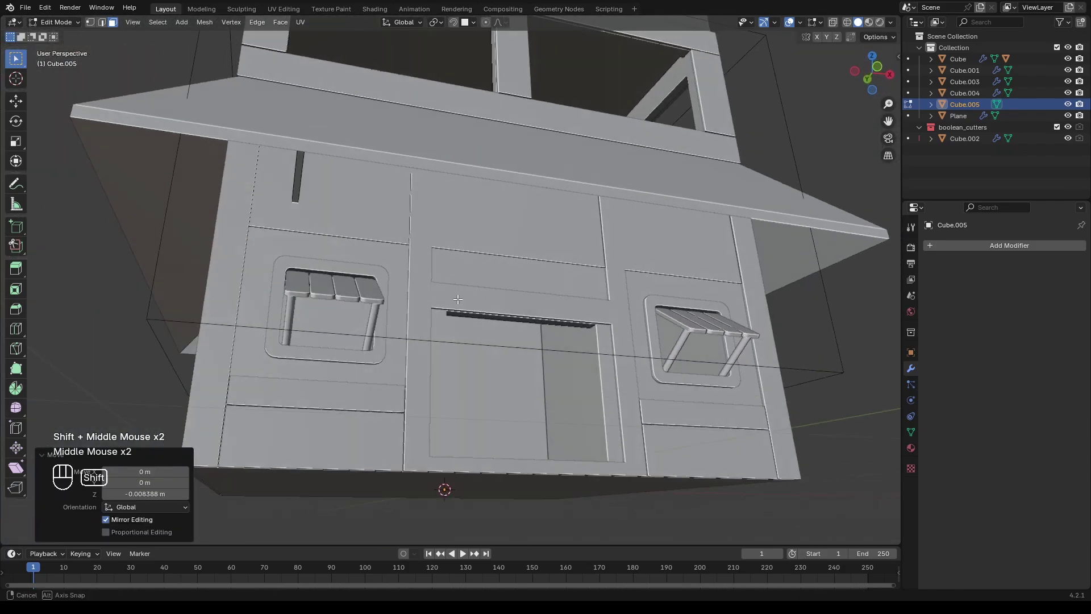
Step: Leave mesh editing, add a Mirror modifier on the X and Y axes to the rafter, and resume mesh editing
{"action": "scroll", "coordinate": [457, 299], "scroll_direction": "up", "scroll_amount": 2}
{"action": "key", "text": "Tab"}
{"action": "left_click", "coordinate": [943, 245]}
{"action": "left_click", "coordinate": [901, 265]}
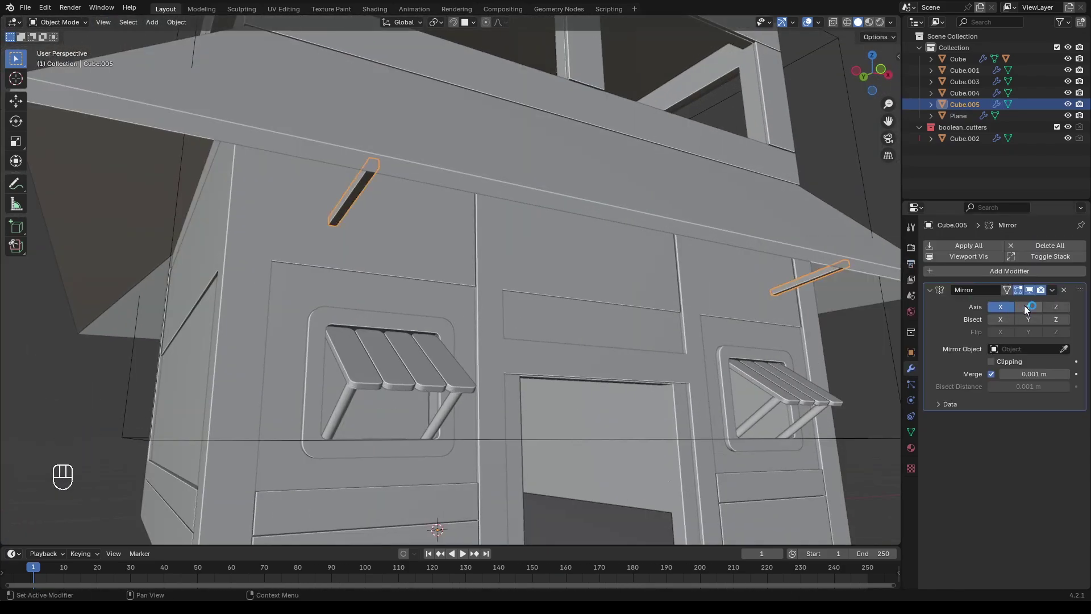
{"action": "key", "text": "Tab"}
Step: Move the rafter to the façade's centre, duplicate it repeatedly about 0.101 m apart along X to the corner, and select the whole row
{"action": "middle_click_drag", "start_coordinate": [649, 395], "coordinate": [568, 341]}
{"action": "middle_click_drag", "start_coordinate": [568, 341], "coordinate": [520, 289], "text": "shift"}
{"action": "scroll", "coordinate": [520, 289], "scroll_direction": "down", "scroll_amount": 2, "text": "shift"}
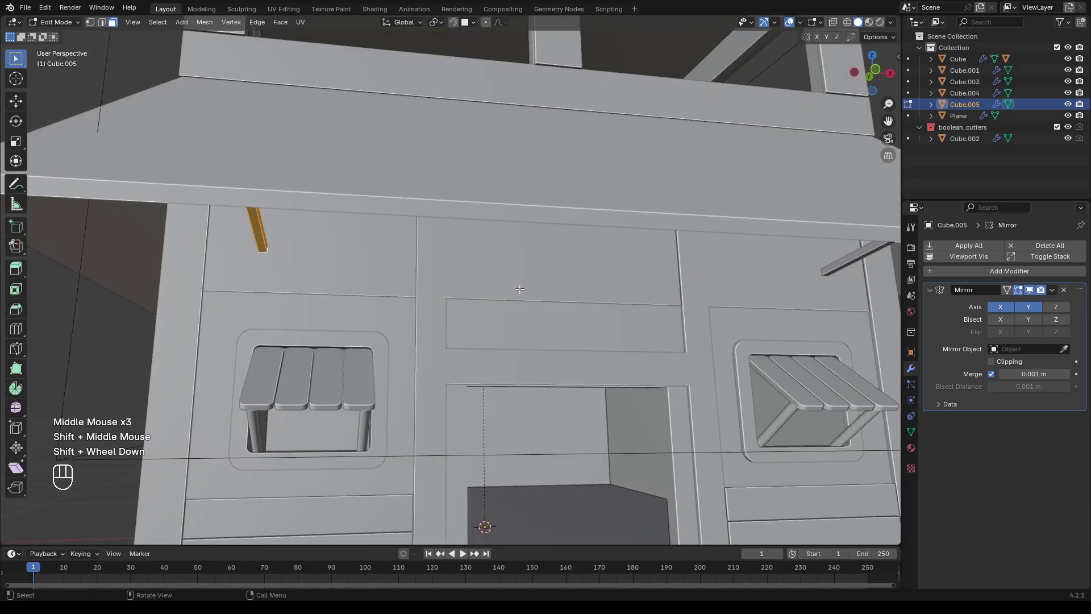
{"action": "left_click", "coordinate": [823, 349], "text": "shift"}
{"action": "key", "text": "shift+d"}
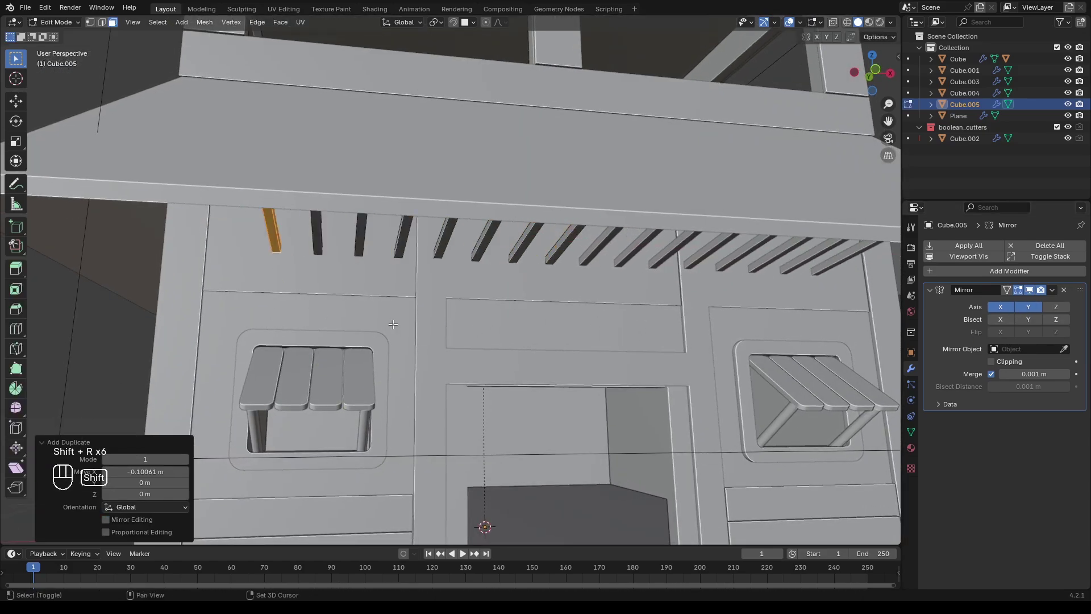
{"action": "middle_click_drag", "start_coordinate": [290, 265], "coordinate": [352, 250], "text": "shift"}
{"action": "middle_click_drag", "start_coordinate": [227, 256], "coordinate": [275, 244], "text": "shift"}
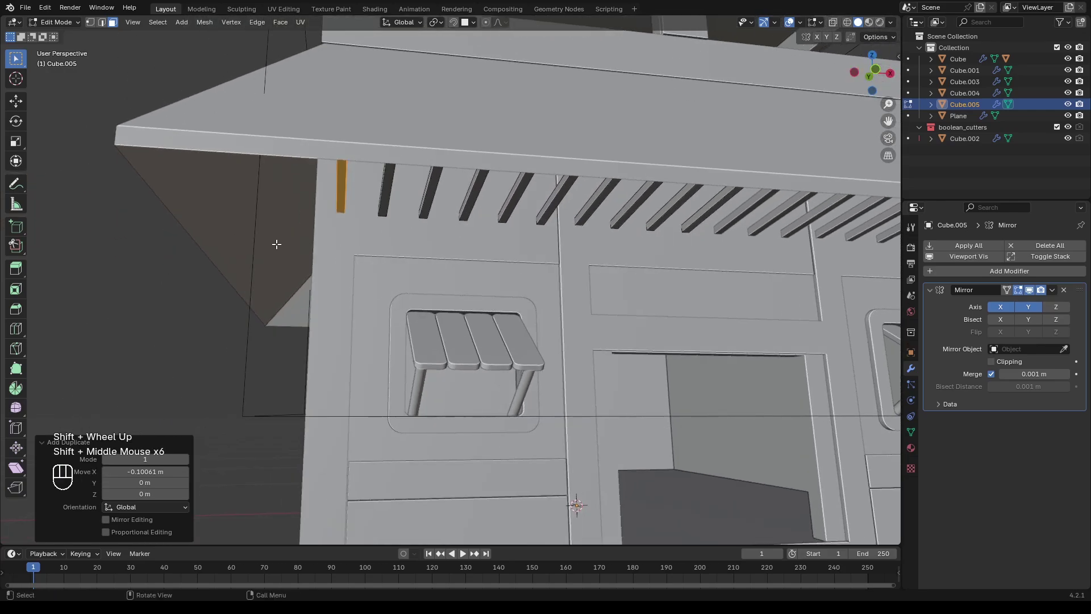
{"action": "scroll", "coordinate": [275, 244], "scroll_direction": "down", "scroll_amount": 2}
{"action": "middle_click_drag", "start_coordinate": [508, 264], "coordinate": [519, 276], "text": "shift"}
{"action": "scroll", "coordinate": [519, 276], "scroll_direction": "up", "scroll_amount": 1, "text": "shift"}
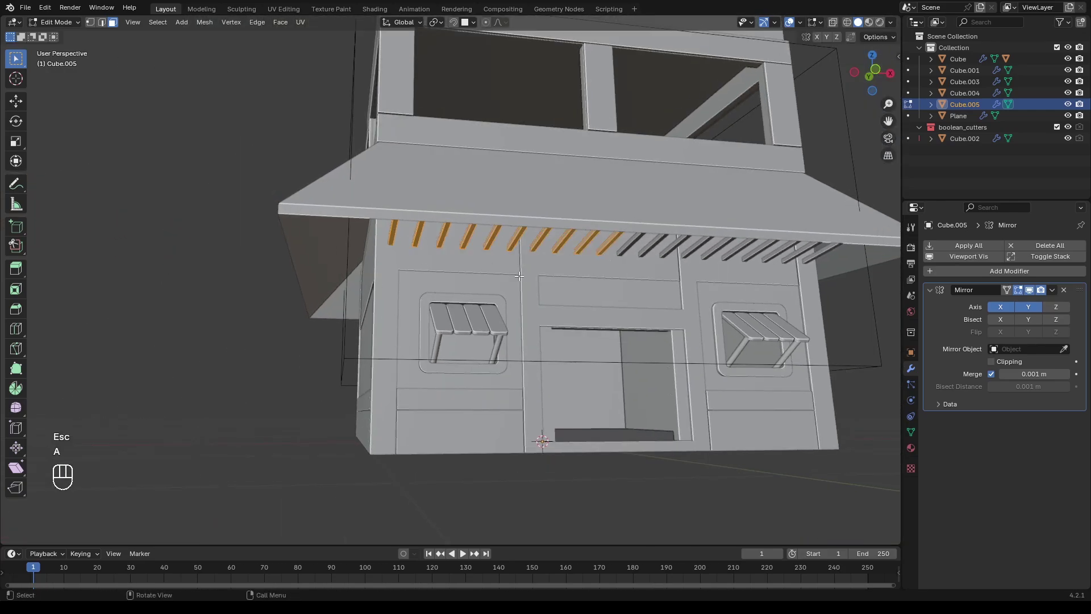
Step: Duplicate the rafter row about 0.745 m along negative X and try rotating the copies 90° about Z
{"action": "left_click", "coordinate": [424, 310]}
{"action": "key", "text": "r"}
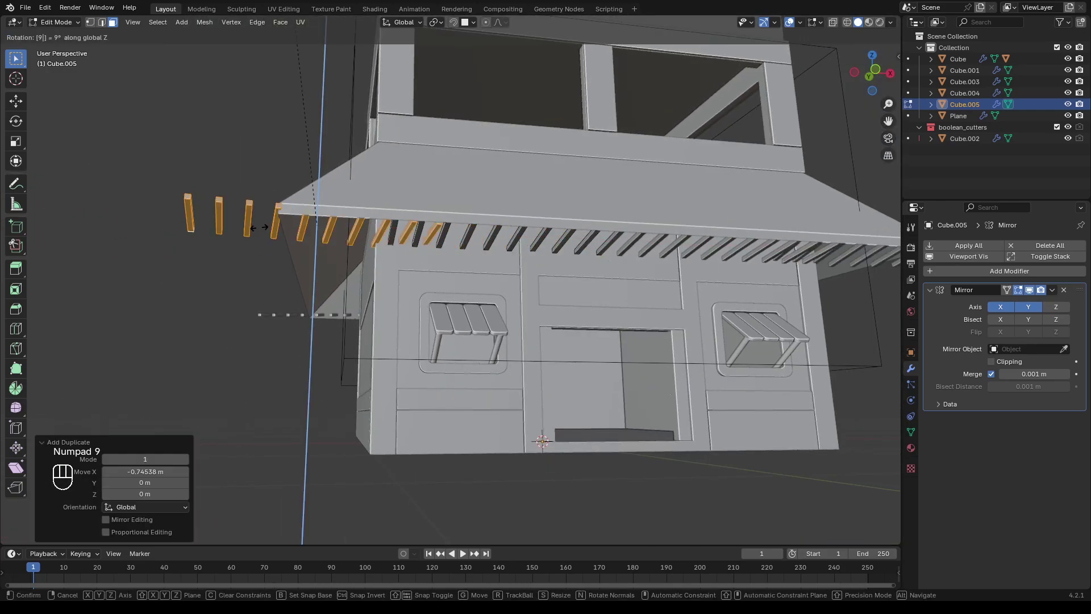
{"action": "middle_click_drag", "start_coordinate": [113, 269], "coordinate": [188, 259]}
{"action": "scroll", "coordinate": [363, 273], "scroll_direction": "up", "scroll_amount": 1, "text": "shift"}
{"action": "middle_click_drag", "start_coordinate": [364, 273], "coordinate": [398, 296], "text": "shift"}
{"action": "scroll", "coordinate": [432, 301], "scroll_direction": "up", "scroll_amount": 2}
{"action": "middle_click_drag", "start_coordinate": [511, 318], "coordinate": [504, 271]}
{"action": "key", "text": "ctrl+z"}
Step: Rotate the duplicated rafters -90° about Z for the building's side
{"action": "key", "text": "r"}
{"action": "key", "text": "z"}
{"action": "key", "text": "KP_Subtract"}
{"action": "key", "text": "KP_9"}
{"action": "key", "text": "KP_0"}
{"action": "key", "text": "Return"}
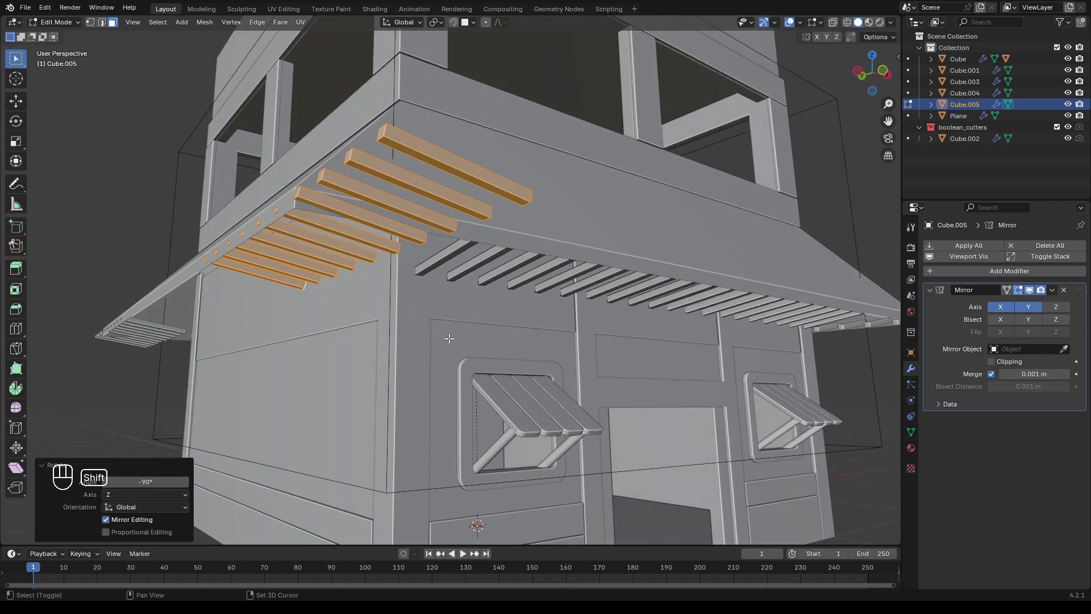
Step: Move the side rafters about 0.603 m along Y and about 0.11 m along X to fit under the side awning
{"action": "key", "text": "KP_Decimal"}
{"action": "middle_click_drag", "start_coordinate": [449, 339], "coordinate": [551, 268], "text": "shift"}
{"action": "scroll", "coordinate": [494, 302], "scroll_direction": "up", "scroll_amount": 3}
{"action": "key", "text": "g"}
{"action": "key", "text": "y"}
{"action": "left_click", "coordinate": [184, 384]}
{"action": "key", "text": "g"}
{"action": "key", "text": "x"}
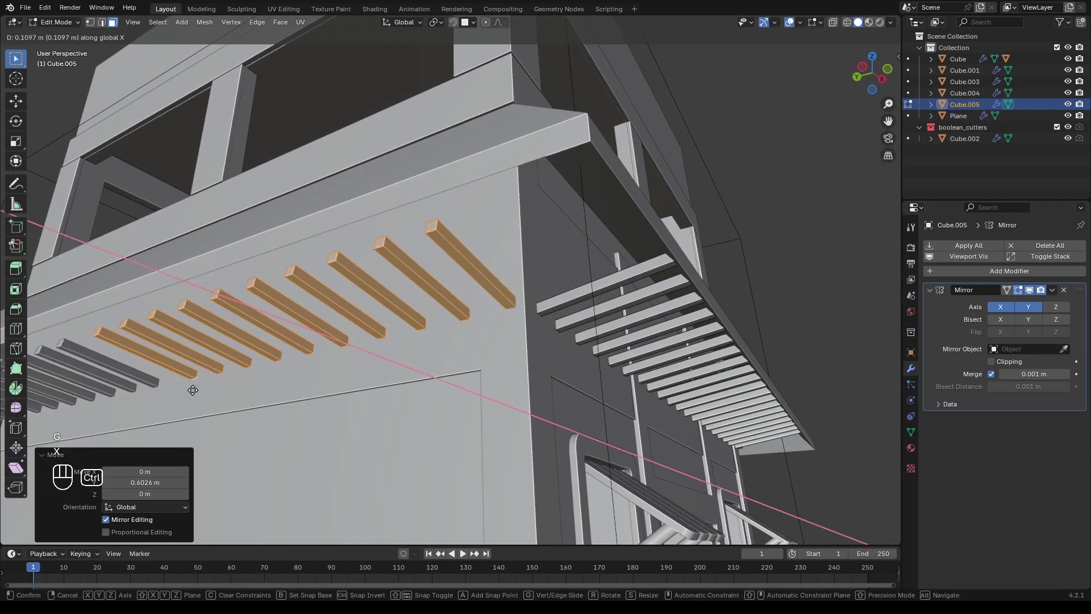
{"action": "left_click", "coordinate": [193, 390], "text": "ctrl"}
Step: Scale the side rafters by 1.015 along X and adjust their spread along Y
{"action": "middle_click_drag", "start_coordinate": [192, 390], "coordinate": [463, 327]}
{"action": "scroll", "coordinate": [463, 327], "scroll_direction": "down", "scroll_amount": 1}
{"action": "middle_click_drag", "start_coordinate": [463, 327], "coordinate": [539, 287], "text": "shift"}
{"action": "right_click", "coordinate": [470, 315]}
{"action": "middle_click_drag", "start_coordinate": [540, 287], "coordinate": [427, 272], "text": "shift"}
{"action": "scroll", "coordinate": [427, 271], "scroll_direction": "down", "scroll_amount": 1}
{"action": "key", "text": "s"}
{"action": "key", "text": "y"}
{"action": "key", "text": "x"}
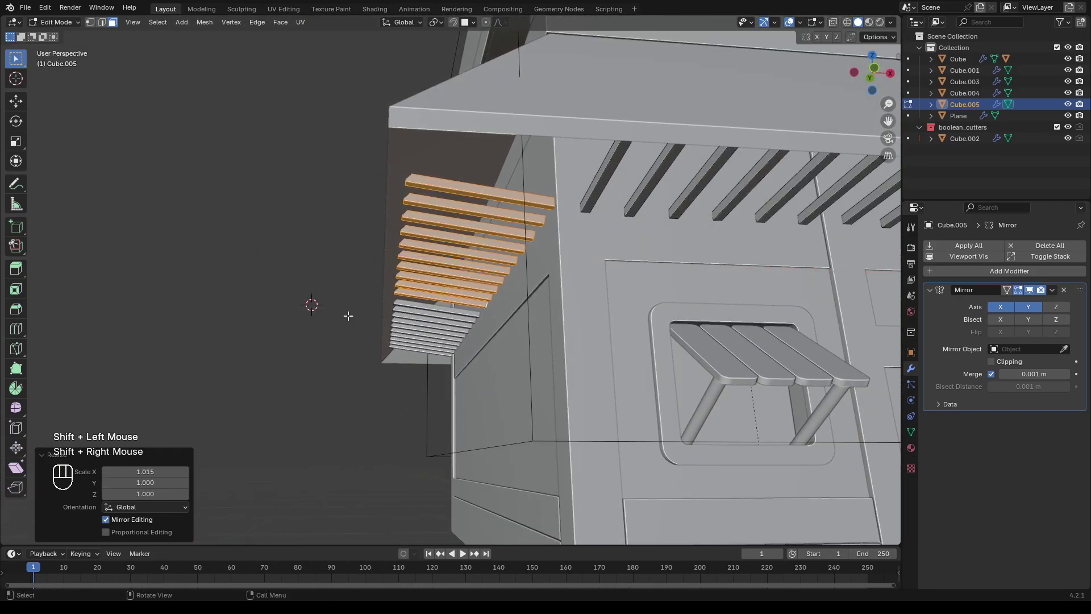
{"action": "middle_click_drag", "start_coordinate": [348, 316], "coordinate": [529, 307]}
{"action": "middle_click_drag", "start_coordinate": [529, 307], "coordinate": [514, 284], "text": "shift"}
{"action": "key", "text": "y"}
{"action": "scroll", "coordinate": [603, 293], "scroll_direction": "down", "scroll_amount": 3}
{"action": "scroll", "coordinate": [638, 234], "scroll_direction": "up", "scroll_amount": 2}
Step: Duplicate a single rafter to the building's corner and rotate it diagonally beneath the awning's corner
{"action": "left_click", "coordinate": [662, 172]}
{"action": "key", "text": "l"}
{"action": "middle_click_drag", "start_coordinate": [642, 295], "coordinate": [671, 271]}
{"action": "middle_click_drag", "start_coordinate": [670, 271], "coordinate": [614, 290], "text": "shift"}
{"action": "left_click", "coordinate": [660, 284]}
{"action": "left_click", "coordinate": [552, 319]}
{"action": "middle_click_drag", "start_coordinate": [696, 279], "coordinate": [639, 283], "text": "shift"}
{"action": "key", "text": "r"}
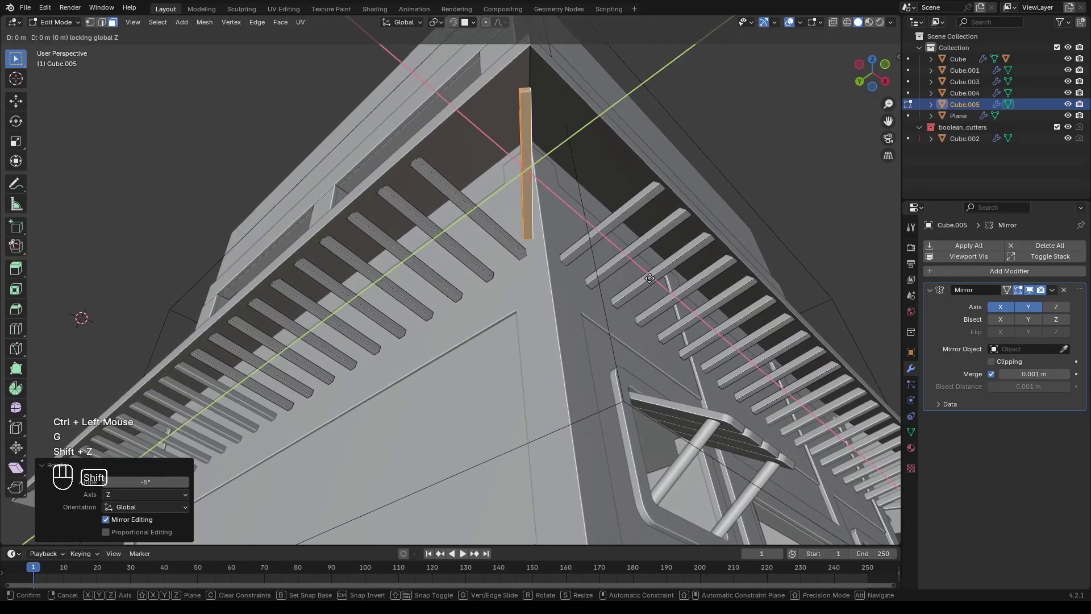
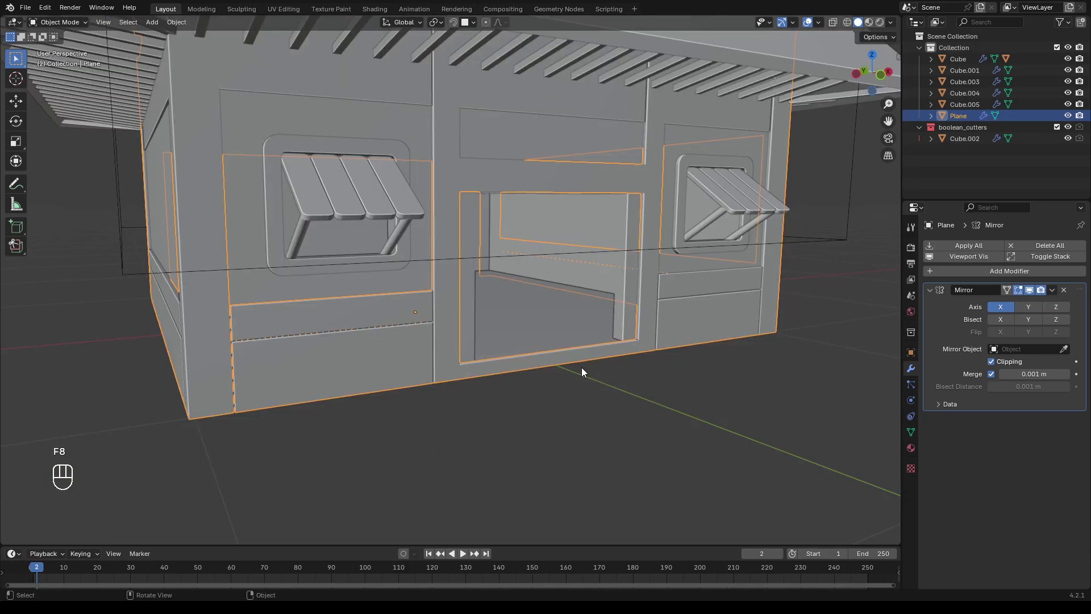
Step: In the wall-trim mesh, duplicate the small face at the foot of the door frame horizontally into the doorway
{"action": "scroll", "coordinate": [455, 398], "scroll_direction": "up", "scroll_amount": 1}
{"action": "middle_click_drag", "start_coordinate": [580, 370], "coordinate": [609, 480]}
{"action": "scroll", "coordinate": [446, 419], "scroll_direction": "up", "scroll_amount": 1}
{"action": "scroll", "coordinate": [599, 476], "scroll_direction": "up", "scroll_amount": 2}
{"action": "scroll", "coordinate": [609, 481], "scroll_direction": "up", "scroll_amount": 1}
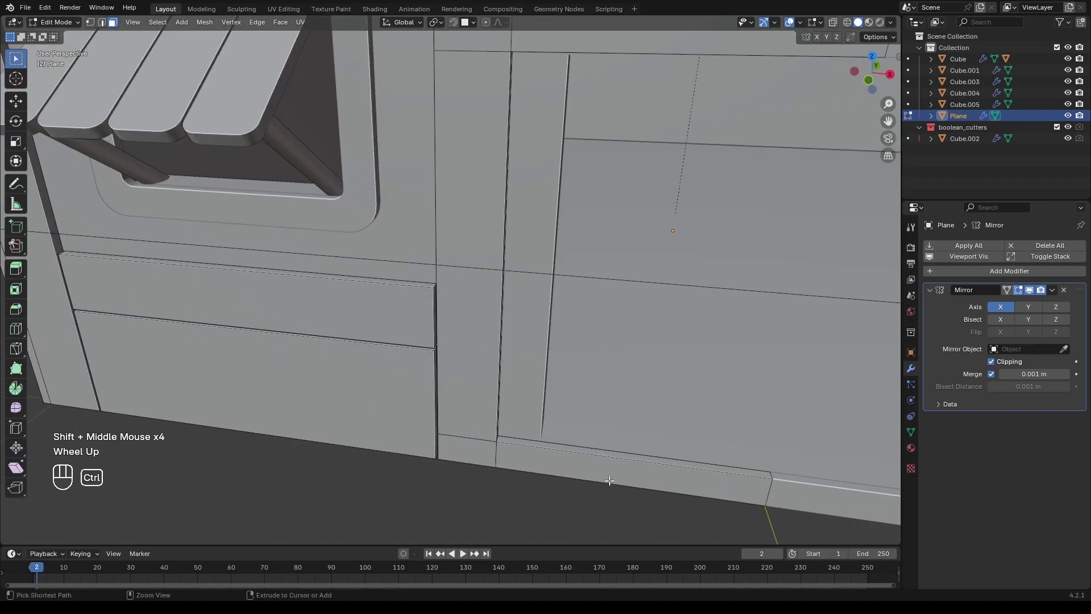
{"action": "left_click", "coordinate": [516, 443], "text": "shift"}
{"action": "key", "text": "shift+d"}
{"action": "key", "text": "shift+z"}
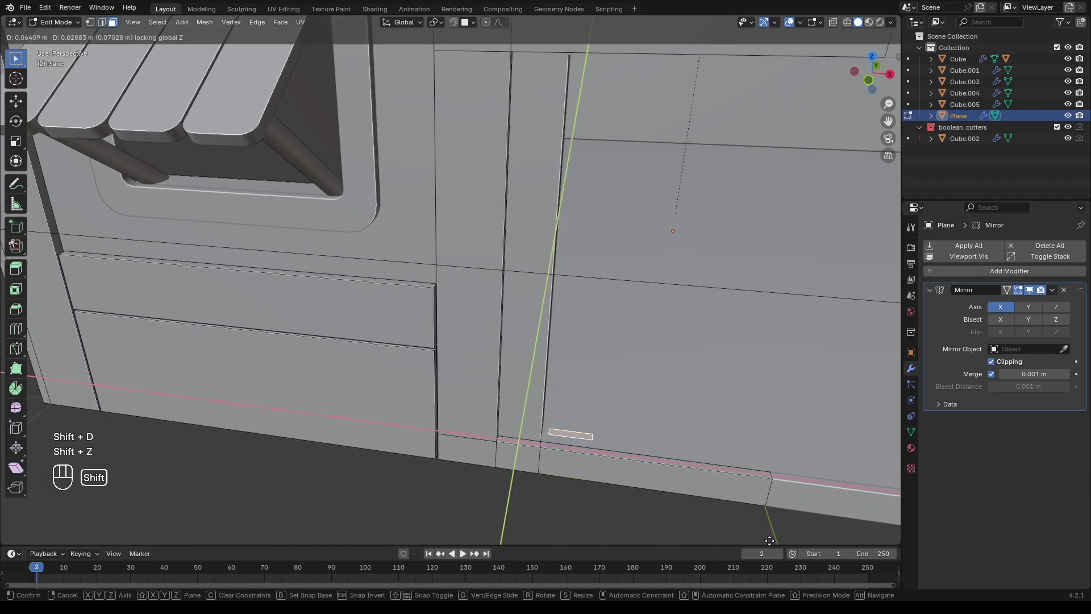
{"action": "left_click", "coordinate": [692, 67], "text": "shift"}
Step: Move the copied face's edge about 0.026 m along Y
{"action": "middle_click_drag", "start_coordinate": [631, 177], "coordinate": [580, 210]}
{"action": "key", "text": "2"}
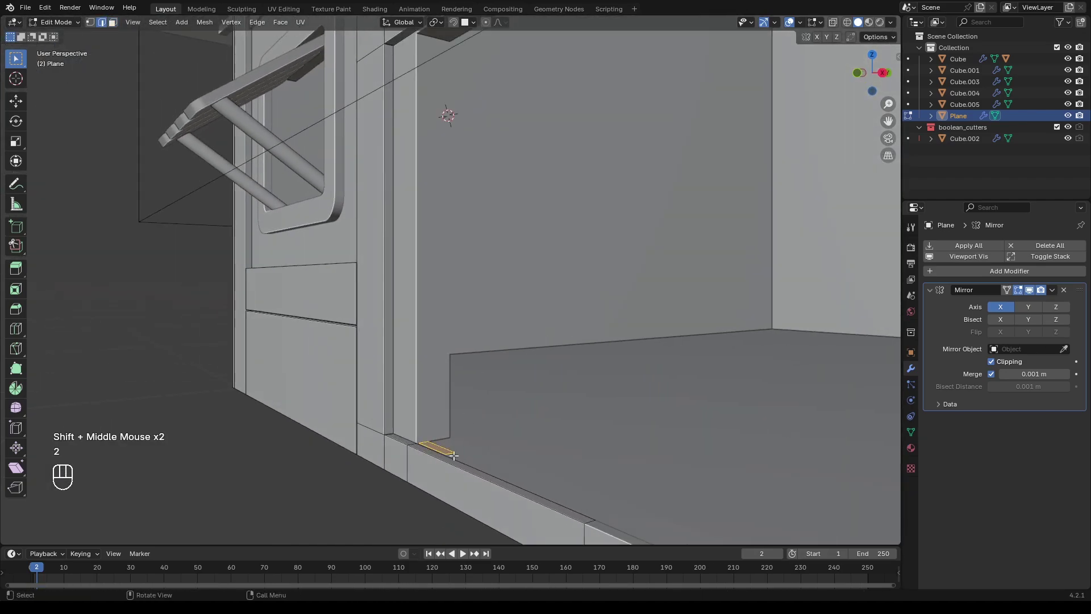
{"action": "key", "text": "g"}
{"action": "key", "text": "y"}
{"action": "left_click", "coordinate": [540, 383], "text": "shift"}
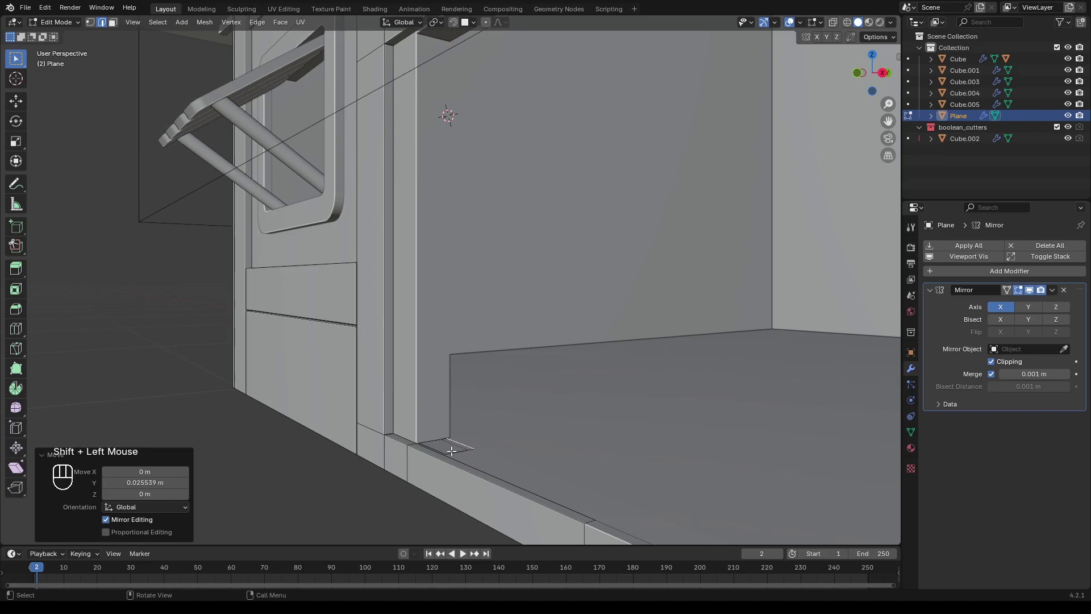
Step: Extrude the copied face upward to the top of the doorway as an inner door post
{"action": "key", "text": "3"}
{"action": "left_click", "coordinate": [450, 446]}
{"action": "scroll", "coordinate": [449, 444], "scroll_direction": "down", "scroll_amount": 4}
{"action": "middle_click_drag", "start_coordinate": [449, 444], "coordinate": [412, 393], "text": "shift"}
{"action": "scroll", "coordinate": [423, 341], "scroll_direction": "up", "scroll_amount": 3}
{"action": "key", "text": "e"}
{"action": "left_click", "coordinate": [451, 203], "text": "ctrl"}
{"action": "middle_click_drag", "start_coordinate": [451, 202], "coordinate": [477, 221], "text": "shift"}
{"action": "middle_click_drag", "start_coordinate": [478, 222], "coordinate": [563, 250]}
{"action": "middle_click_drag", "start_coordinate": [563, 250], "coordinate": [426, 318], "text": "shift"}
Step: Duplicate the door post's inner side face, separate it into its own object, and leave mesh editing
{"action": "left_click", "coordinate": [410, 354]}
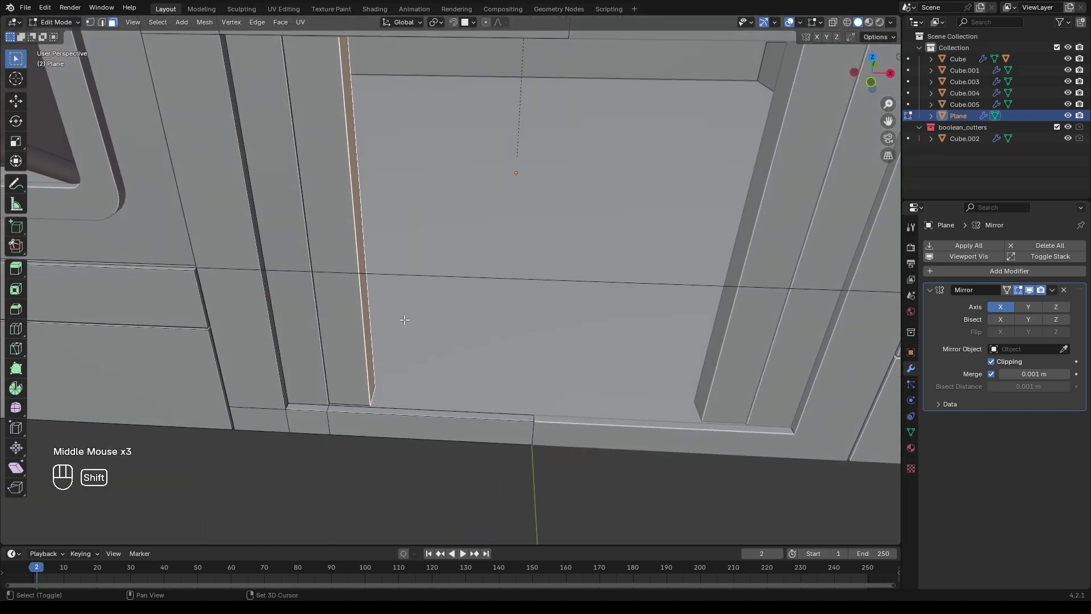
{"action": "key", "text": "shift+d"}
{"action": "key", "text": "x"}
{"action": "left_click", "coordinate": [421, 322]}
{"action": "left_click", "coordinate": [421, 322]}
{"action": "key", "text": "Tab"}
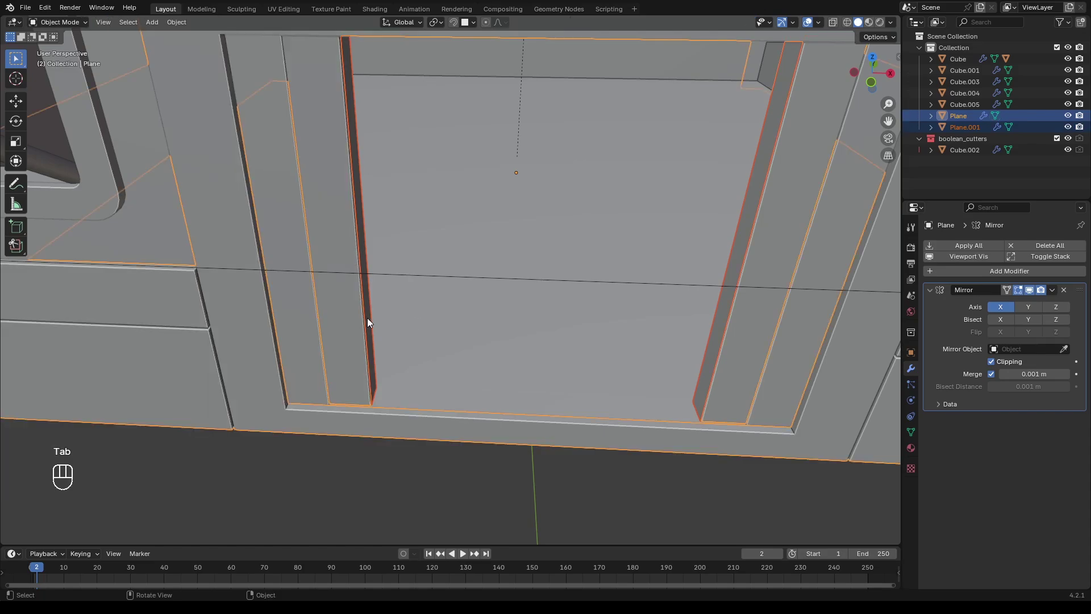
Step: Extrude the separated face about 0.213 m toward the doorway's centre to form a door panel
{"action": "left_click", "coordinate": [367, 319]}
{"action": "key", "text": "Tab"}
{"action": "key", "text": "3"}
{"action": "left_click", "coordinate": [367, 318]}
{"action": "key", "text": "e"}
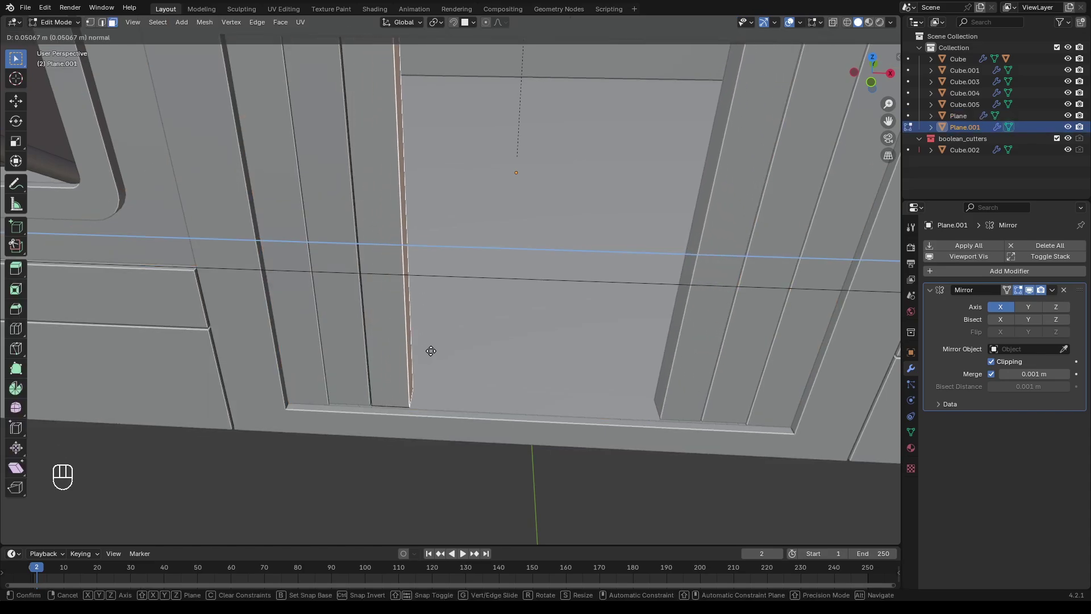
{"action": "left_click", "coordinate": [569, 361], "text": "shift"}
{"action": "scroll", "coordinate": [569, 360], "scroll_direction": "down", "scroll_amount": 3}
{"action": "middle_click_drag", "start_coordinate": [569, 360], "coordinate": [566, 280]}
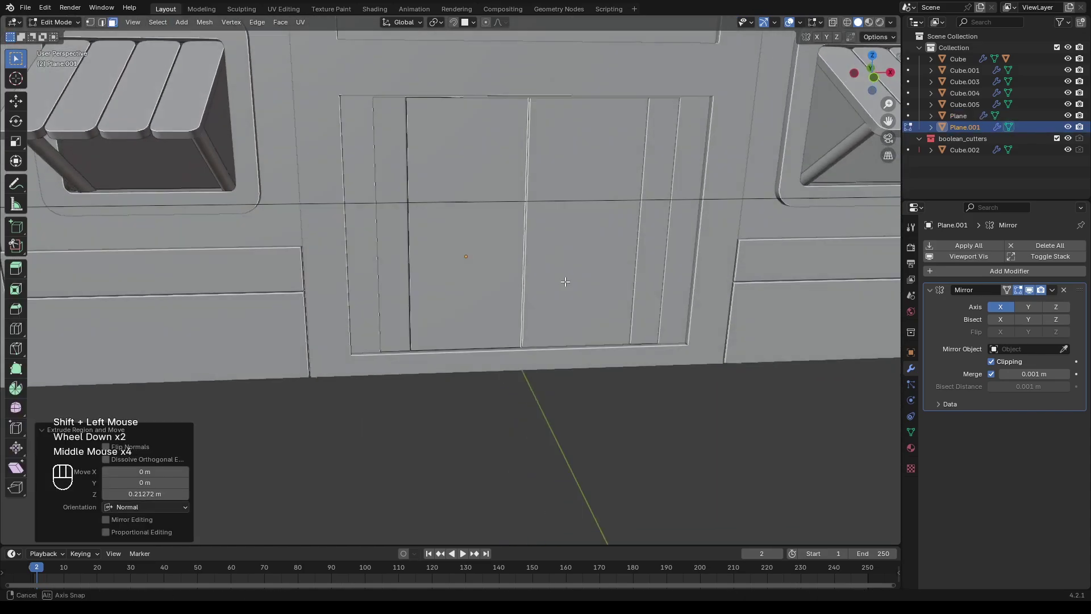
Step: Finish editing the door panel and raise the top face of the upper storey about 0.36 m along Z
{"action": "key", "text": "Tab"}
{"action": "scroll", "coordinate": [517, 366], "scroll_direction": "down", "scroll_amount": 5}
{"action": "middle_click_drag", "start_coordinate": [517, 366], "coordinate": [471, 213]}
{"action": "left_click", "coordinate": [564, 319]}
{"action": "key", "text": "Tab"}
{"action": "left_click", "coordinate": [443, 239]}
{"action": "scroll", "coordinate": [444, 238], "scroll_direction": "up", "scroll_amount": 1}
{"action": "middle_click_drag", "start_coordinate": [471, 213], "coordinate": [471, 275], "text": "shift"}
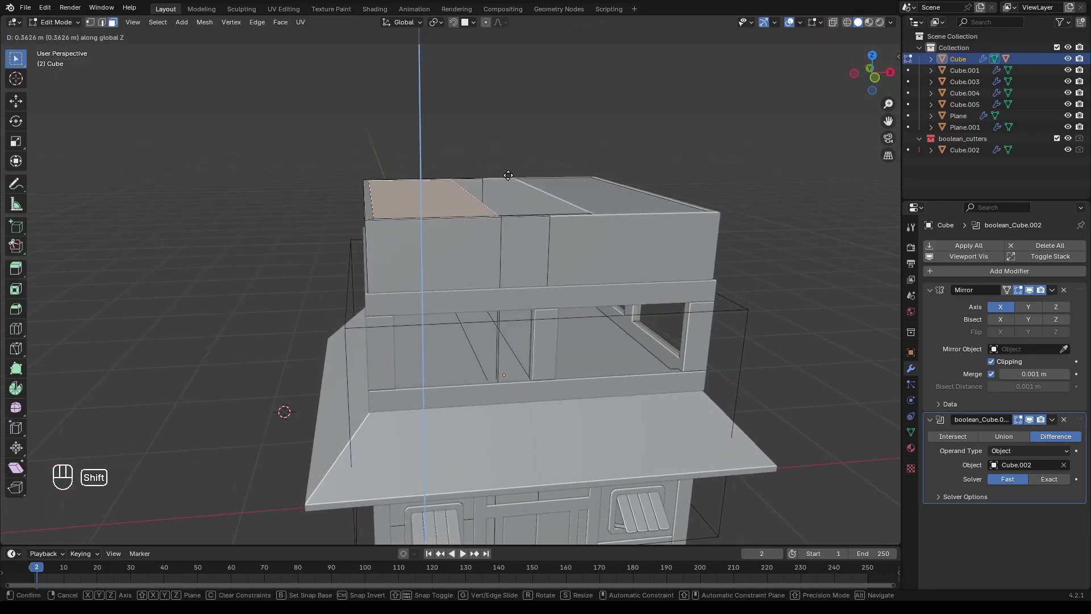
{"action": "left_click", "coordinate": [508, 176], "text": "shift"}
Step: Raise the top face's inner edge and shift it about 0.323 m along X to form a gable roof ridge
{"action": "key", "text": "2"}
{"action": "left_click", "coordinate": [482, 204]}
{"action": "key", "text": "g"}
{"action": "key", "text": "z"}
{"action": "left_click", "coordinate": [524, 118]}
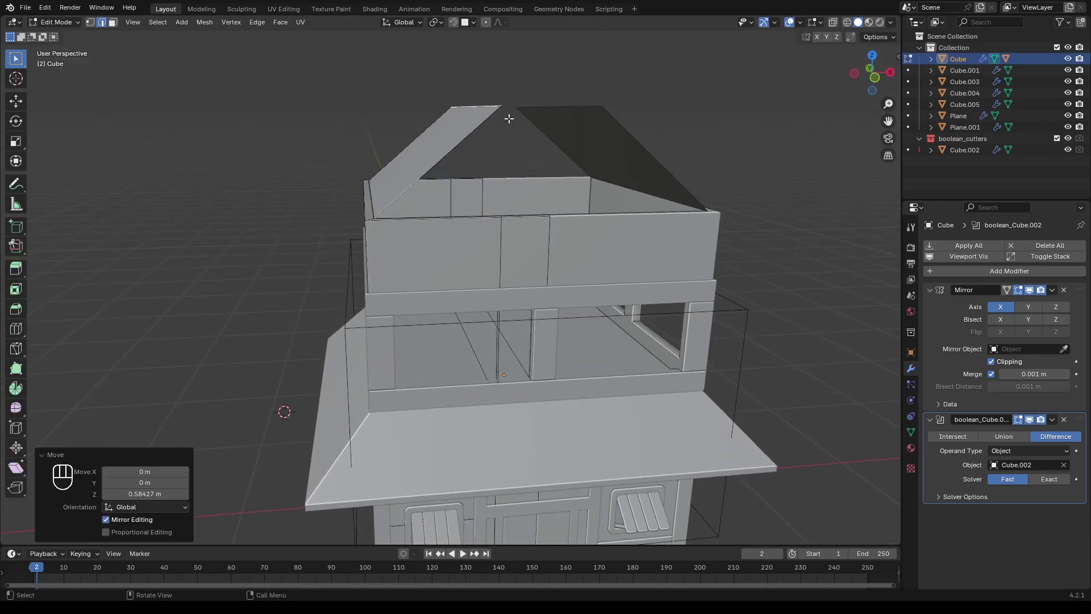
{"action": "key", "text": "g"}
{"action": "key", "text": "z"}
{"action": "left_click", "coordinate": [501, 129]}
{"action": "left_click", "coordinate": [550, 135]}
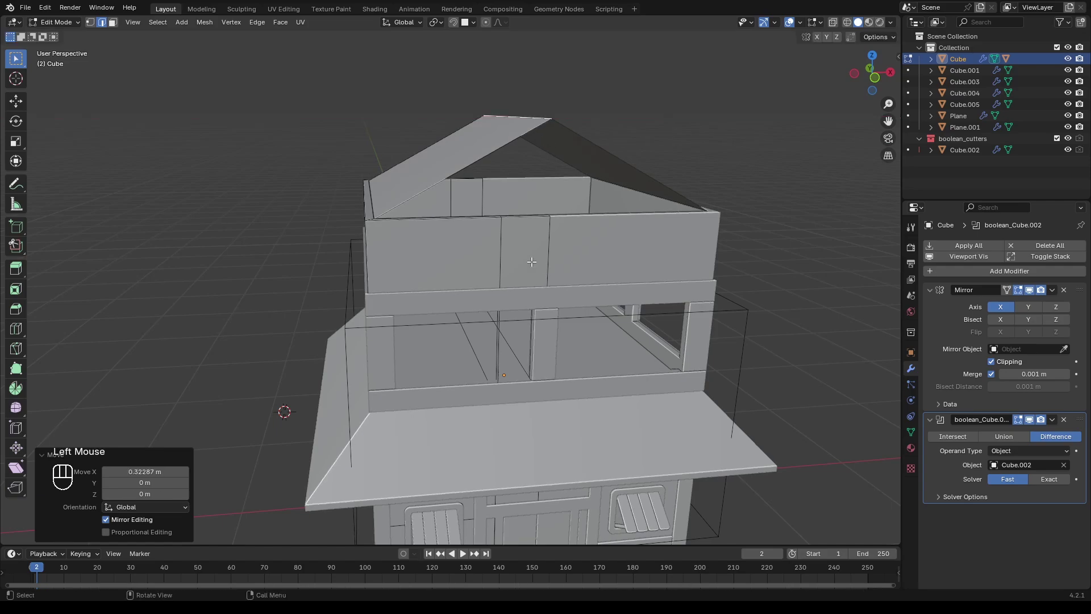
Step: Extrude the sloped roof face about 0.035 m along its normal to give the roof thickness
{"action": "mouse_move", "coordinate": [533, 261]}
{"action": "middle_mouse_down"}
{"action": "mouse_move", "coordinate": [520, 238]}
{"action": "mouse_move", "coordinate": [539, 273]}
{"action": "middle_mouse_up"}
{"action": "scroll", "coordinate": [520, 241], "scroll_direction": "up", "scroll_amount": 1}
{"action": "key", "text": "3"}
{"action": "left_click", "coordinate": [467, 167]}
{"action": "middle_click_drag", "start_coordinate": [467, 168], "coordinate": [446, 151]}
{"action": "scroll", "coordinate": [443, 154], "scroll_direction": "up", "scroll_amount": 1}
{"action": "middle_click_drag", "start_coordinate": [443, 155], "coordinate": [682, 215]}
{"action": "scroll", "coordinate": [438, 159], "scroll_direction": "down", "scroll_amount": 1}
{"action": "scroll", "coordinate": [439, 158], "scroll_direction": "up", "scroll_amount": 1}
{"action": "scroll", "coordinate": [660, 226], "scroll_direction": "up", "scroll_amount": 1}
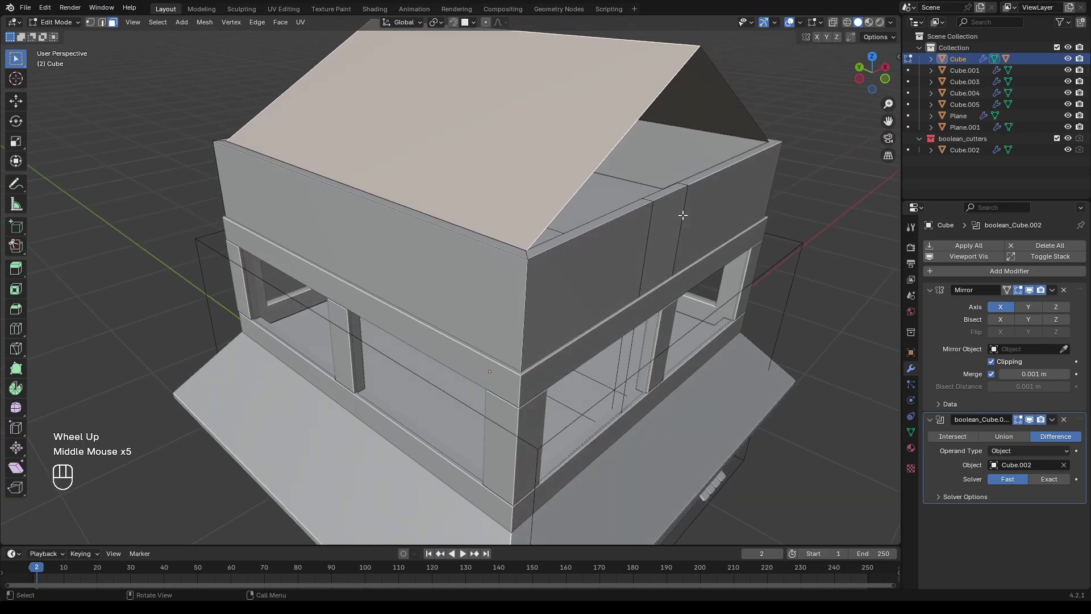
{"action": "key", "text": "e"}
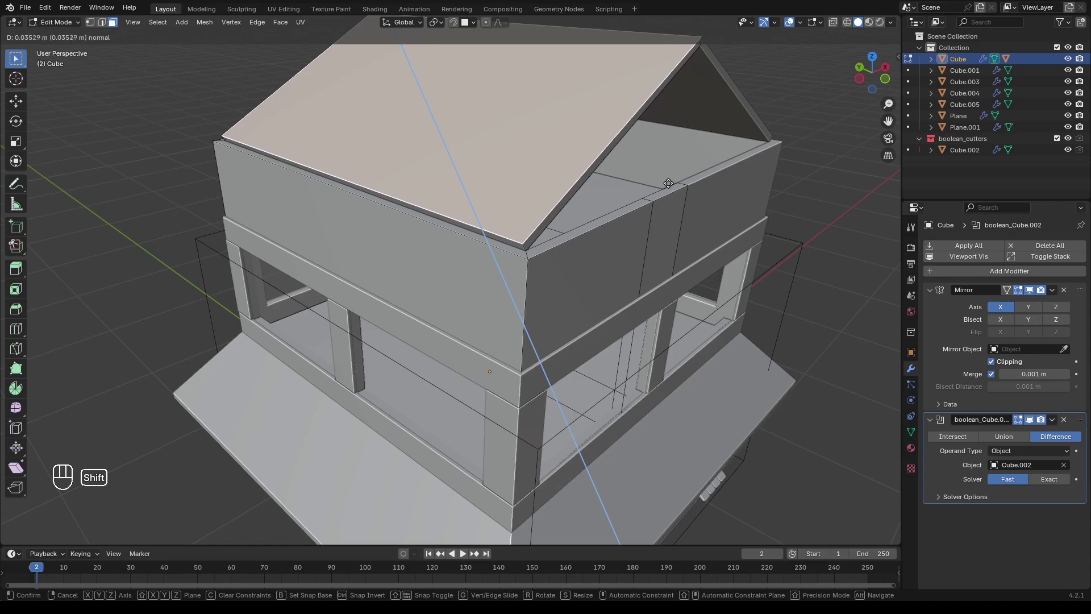
{"action": "left_click", "coordinate": [672, 185], "text": "shift"}
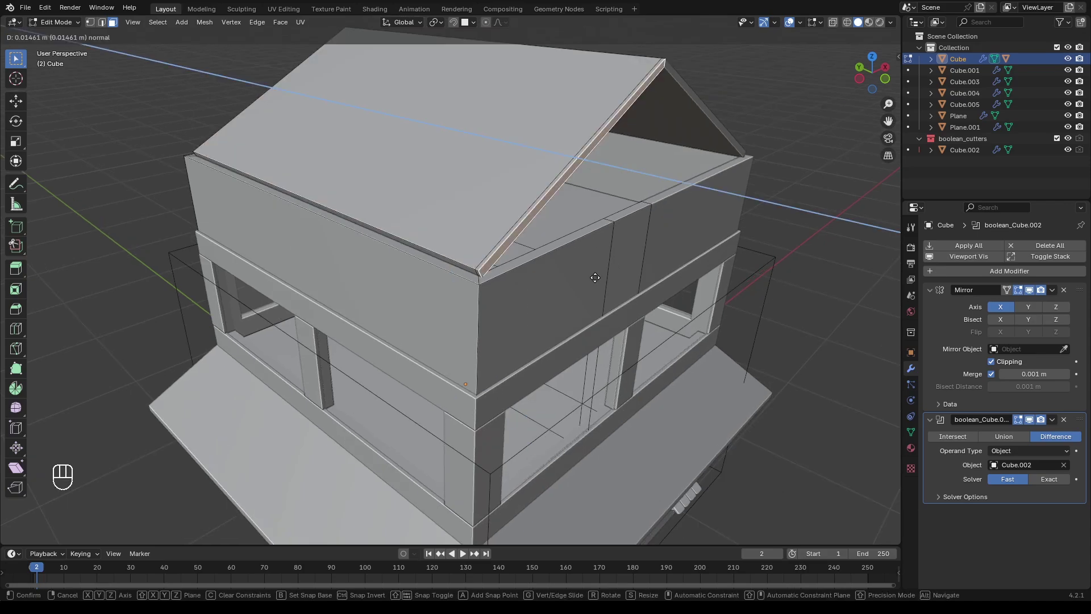
Step: Undo the gable edge extrusion and add a loop cut across the roof near one gable end, with factor -0.861
{"action": "key", "text": "Escape"}
{"action": "key", "text": "ctrl+z"}
{"action": "key", "text": "ctrl+r"}
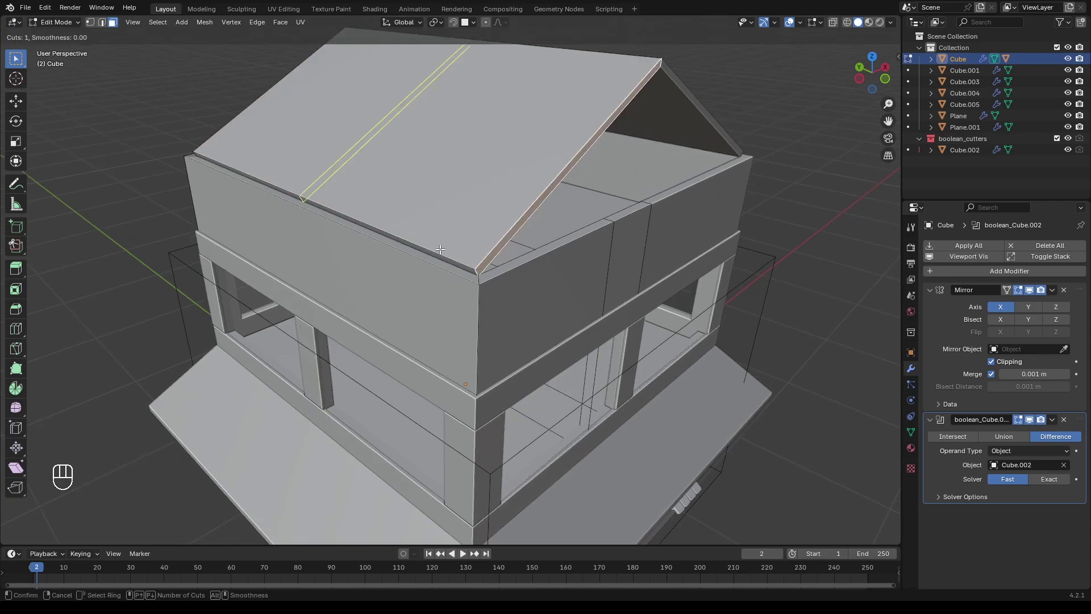
{"action": "left_click", "coordinate": [441, 249]}
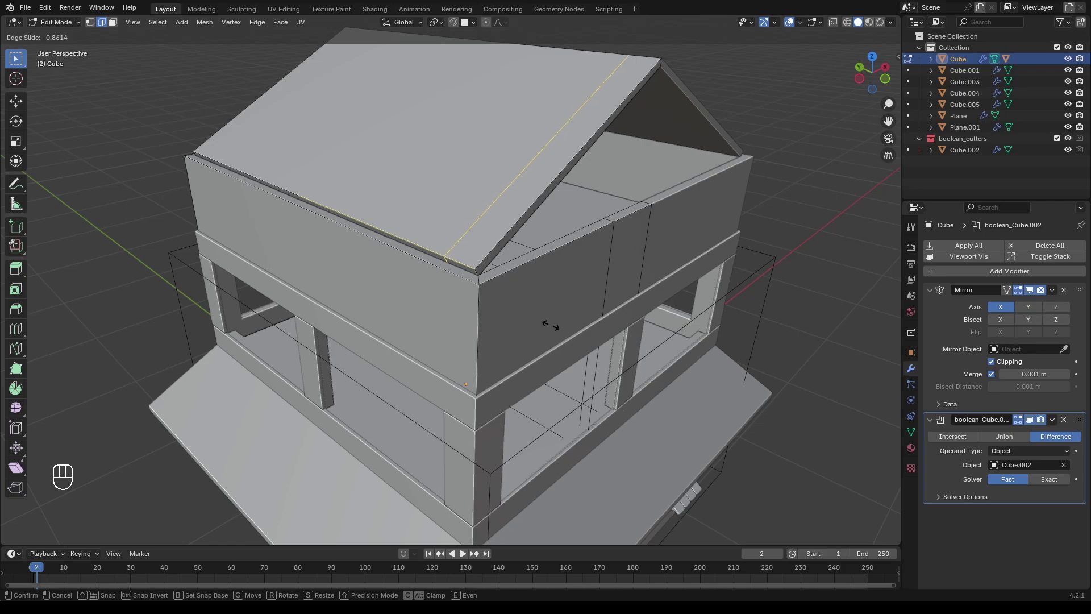
{"action": "left_click", "coordinate": [551, 325]}
Step: Add a second roof loop cut beside the first with factor -0.951, and another loop cut near the opposite gable end
{"action": "middle_click_drag", "start_coordinate": [425, 260], "coordinate": [438, 265]}
{"action": "key", "text": "ctrl+r"}
{"action": "left_click", "coordinate": [457, 233]}
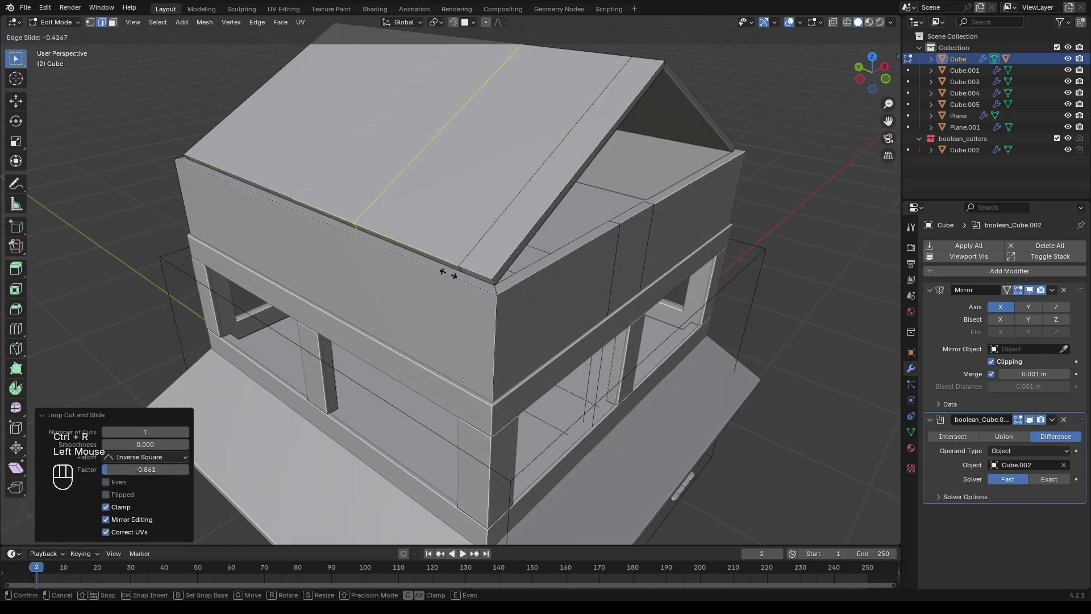
{"action": "left_click", "coordinate": [513, 288], "text": "shift"}
{"action": "middle_click_drag", "start_coordinate": [513, 289], "coordinate": [544, 318], "text": "shift"}
{"action": "key", "text": "ctrl+r"}
{"action": "left_click", "coordinate": [291, 208]}
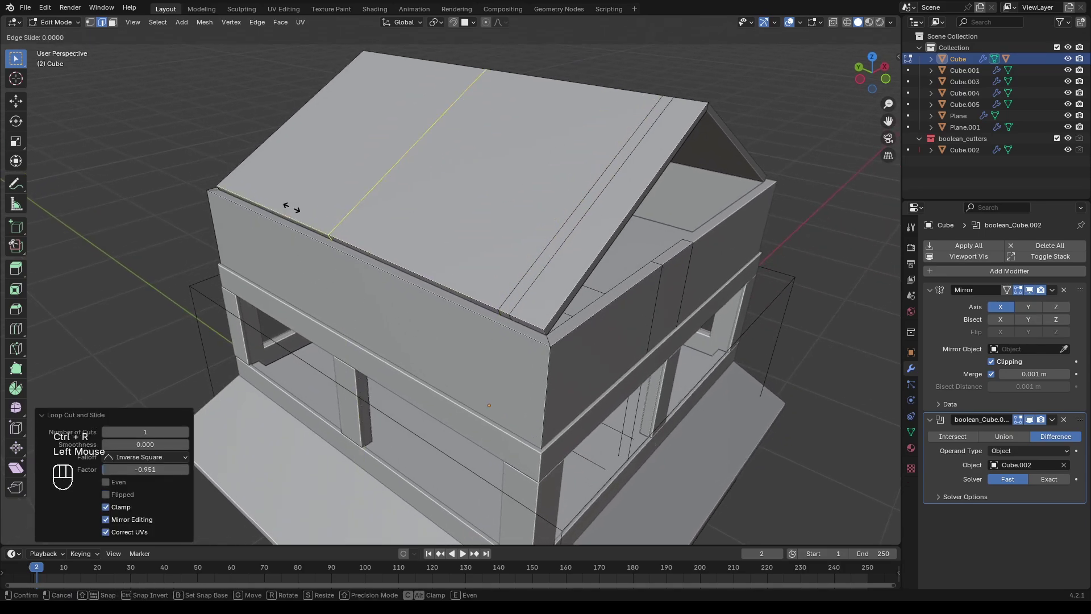
{"action": "left_click", "coordinate": [138, 213]}
Step: Extrude the short edge between the roof's loop cuts about 0.993 m along X toward the building's centre
{"action": "scroll", "coordinate": [438, 276], "scroll_direction": "up", "scroll_amount": 2}
{"action": "middle_click_drag", "start_coordinate": [438, 276], "coordinate": [327, 252]}
{"action": "scroll", "coordinate": [327, 252], "scroll_direction": "down", "scroll_amount": 2}
{"action": "key", "text": "2"}
{"action": "middle_click_drag", "start_coordinate": [685, 279], "coordinate": [507, 244]}
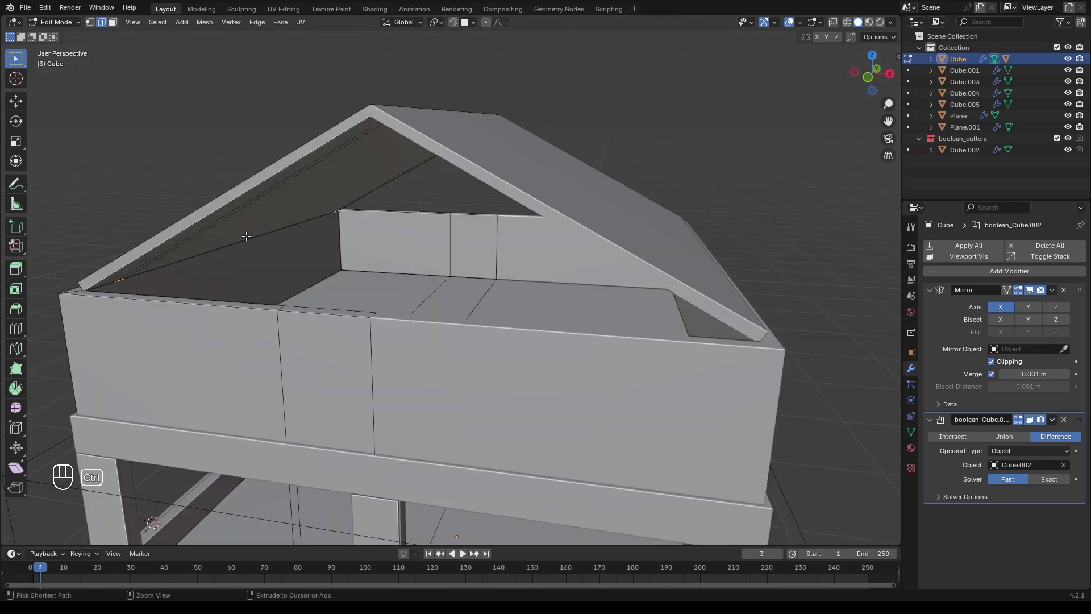
{"action": "middle_click_drag", "start_coordinate": [202, 296], "coordinate": [341, 287], "text": "shift"}
{"action": "scroll", "coordinate": [341, 287], "scroll_direction": "up", "scroll_amount": 2}
{"action": "middle_click_drag", "start_coordinate": [148, 272], "coordinate": [255, 263], "text": "shift"}
{"action": "middle_click_drag", "start_coordinate": [385, 313], "coordinate": [239, 291], "text": "shift"}
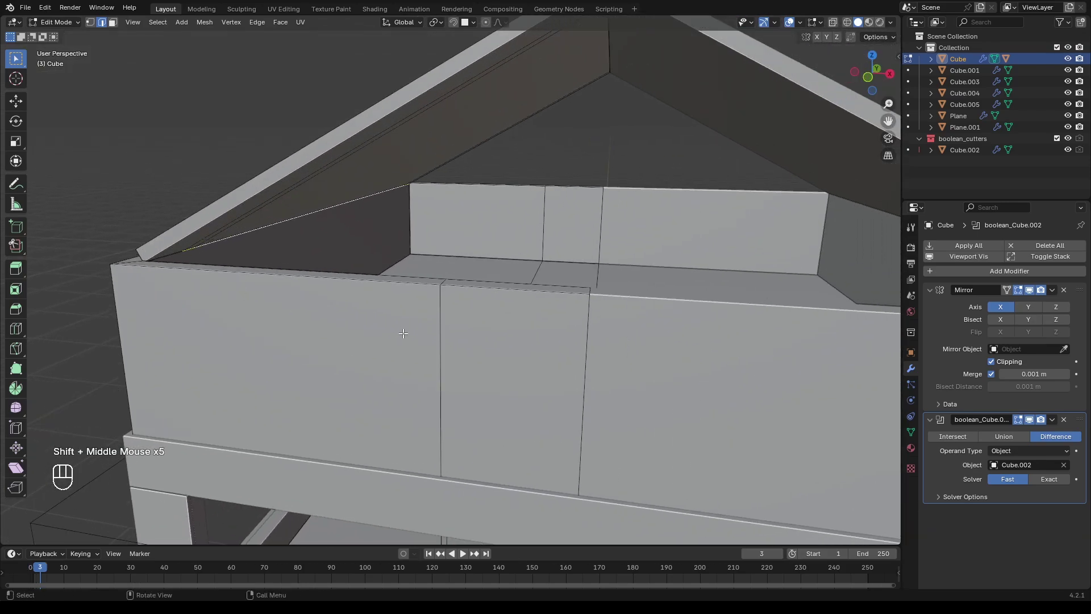
{"action": "key", "text": "e"}
{"action": "key", "text": "x"}
{"action": "left_click", "coordinate": [680, 341]}
Step: Build a vertical strip face between the extruded strip's inner end and the underside of the roof ridge
{"action": "middle_click_drag", "start_coordinate": [370, 222], "coordinate": [331, 256], "text": "shift"}
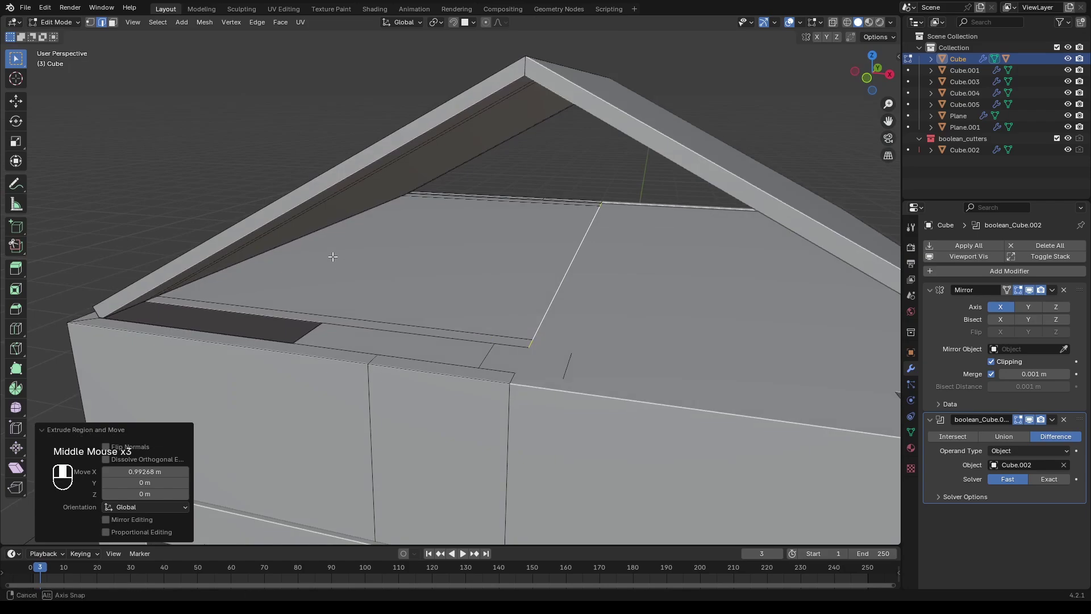
{"action": "scroll", "coordinate": [544, 279], "scroll_direction": "up", "scroll_amount": 1}
{"action": "middle_click_drag", "start_coordinate": [545, 279], "coordinate": [530, 280]}
{"action": "middle_click_drag", "start_coordinate": [530, 279], "coordinate": [500, 358], "text": "shift"}
{"action": "middle_click_drag", "start_coordinate": [500, 358], "coordinate": [503, 120]}
{"action": "scroll", "coordinate": [529, 171], "scroll_direction": "down", "scroll_amount": 1, "text": "shift"}
{"action": "scroll", "coordinate": [528, 170], "scroll_direction": "down", "scroll_amount": 1}
{"action": "left_click", "coordinate": [499, 79], "text": "shift"}
{"action": "key", "text": "alt+z"}
{"action": "scroll", "coordinate": [541, 159], "scroll_direction": "up", "scroll_amount": 2}
{"action": "scroll", "coordinate": [442, 142], "scroll_direction": "up", "scroll_amount": 1}
{"action": "left_click", "coordinate": [517, 111], "text": "ctrl"}
{"action": "middle_click_drag", "start_coordinate": [477, 160], "coordinate": [441, 190]}
{"action": "key", "text": "alt+z"}
{"action": "mouse_move", "coordinate": [441, 190]}
{"action": "middle_mouse_down"}
{"action": "mouse_move", "coordinate": [453, 215]}
{"action": "mouse_move", "coordinate": [415, 219]}
{"action": "mouse_move", "coordinate": [431, 193]}
{"action": "middle_mouse_up"}
{"action": "middle_click_drag", "start_coordinate": [432, 193], "coordinate": [443, 185], "text": "shift"}
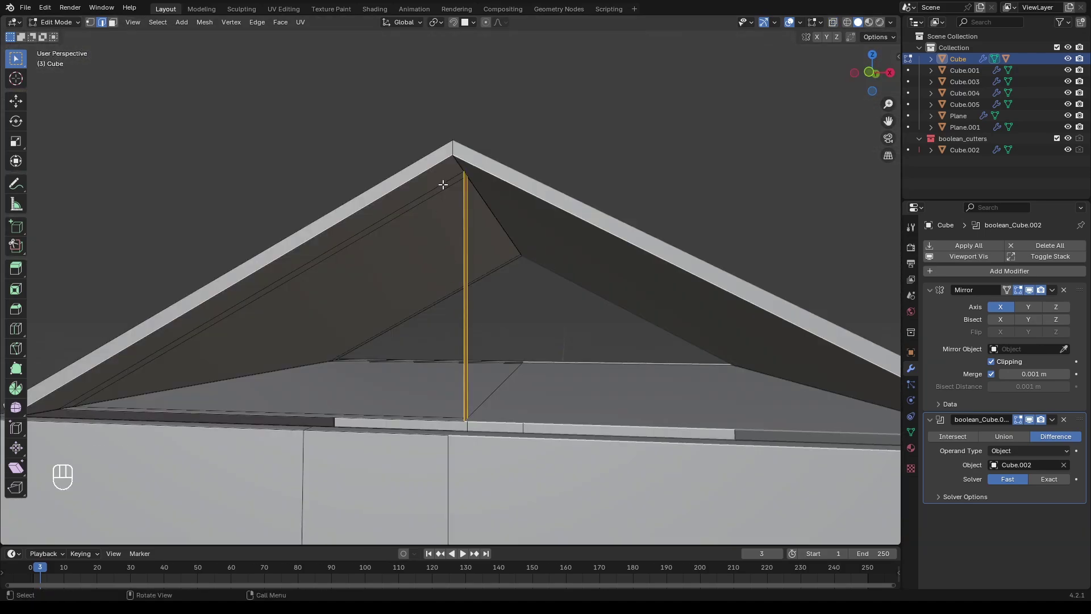
Step: Duplicate the triangular ring of strip faces under the roof in place
{"action": "left_click", "coordinate": [443, 185]}
{"action": "middle_click_drag", "start_coordinate": [493, 226], "coordinate": [586, 284]}
{"action": "key", "text": "3"}
{"action": "scroll", "coordinate": [528, 237], "scroll_direction": "down", "scroll_amount": 1}
{"action": "scroll", "coordinate": [591, 306], "scroll_direction": "up", "scroll_amount": 1}
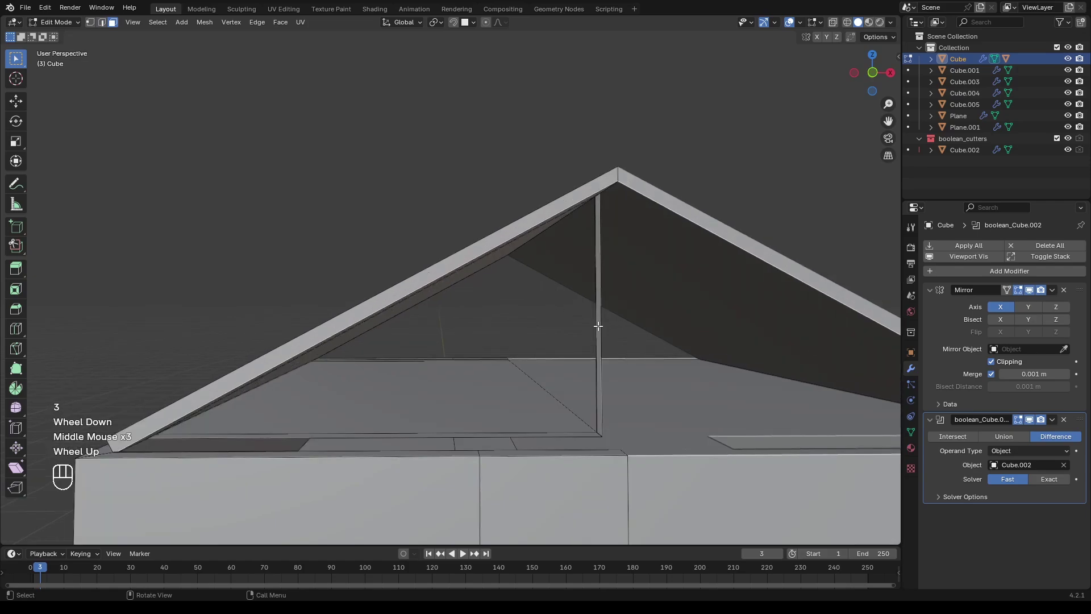
{"action": "key", "text": "KP_Decimal"}
{"action": "middle_click_drag", "start_coordinate": [478, 434], "coordinate": [472, 296], "text": "shift"}
{"action": "scroll", "coordinate": [410, 121], "scroll_direction": "down", "scroll_amount": 3}
{"action": "key", "text": "g"}
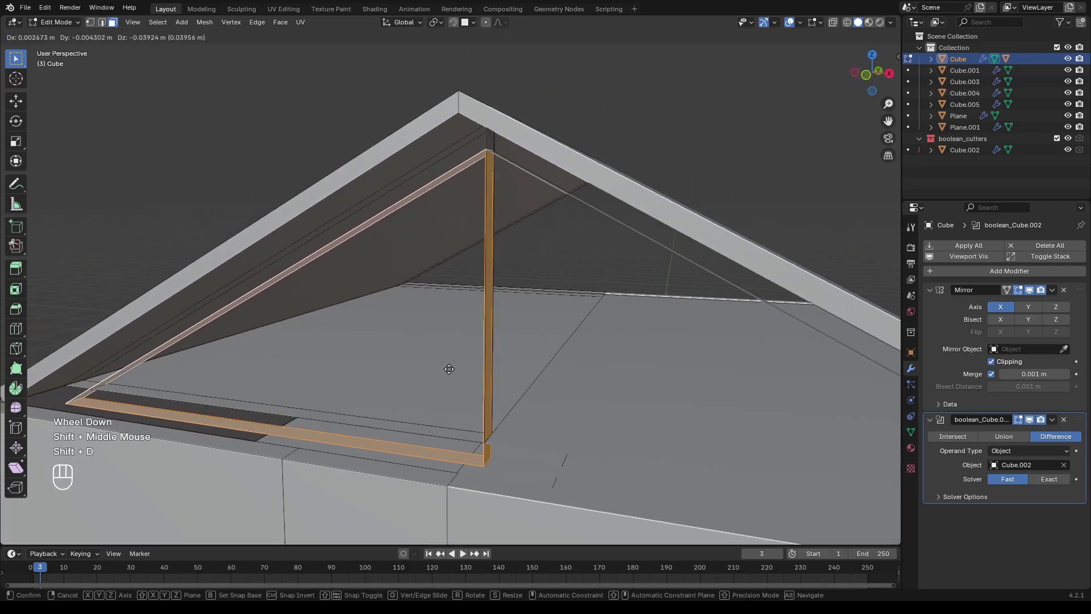
{"action": "key", "text": "Escape"}
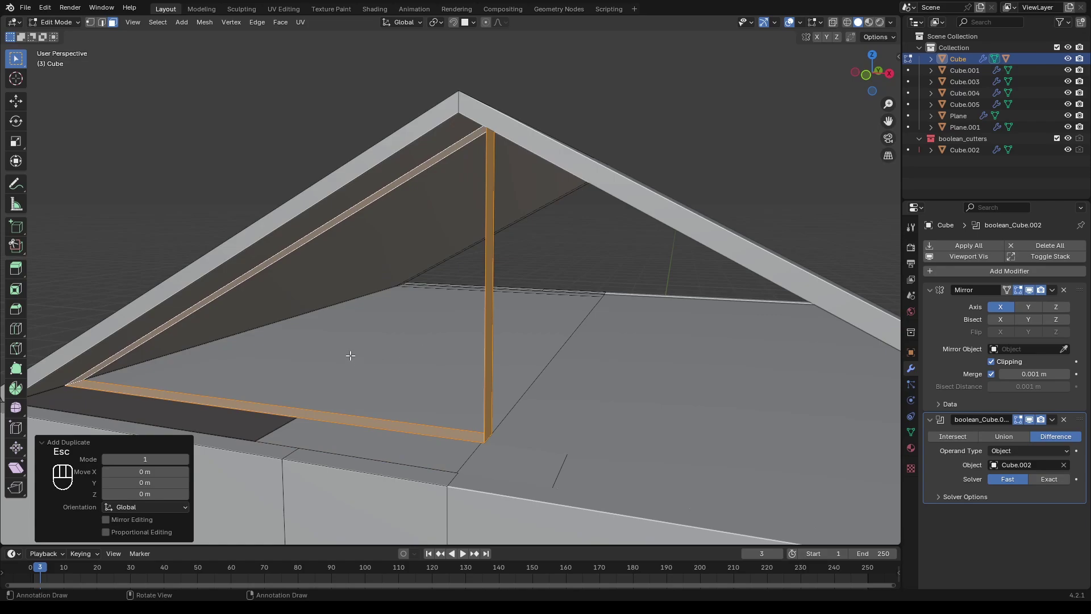
Step: Separate the duplicated triangular frame into its own object and fill it as a gable wall
{"action": "key", "text": "p"}
{"action": "left_click", "coordinate": [366, 314]}
{"action": "key", "text": "Tab"}
{"action": "left_click", "coordinate": [475, 282]}
{"action": "middle_click_drag", "start_coordinate": [494, 341], "coordinate": [398, 318]}
{"action": "key", "text": "Tab"}
{"action": "key", "text": "Tab"}
Step: Duplicate the gable wall about 1.708 m along Y to the opposite roof end and nudge it about 0.023 m further
{"action": "scroll", "coordinate": [398, 318], "scroll_direction": "down", "scroll_amount": 3}
{"action": "middle_click_drag", "start_coordinate": [352, 301], "coordinate": [335, 250], "text": "shift"}
{"action": "middle_click_drag", "start_coordinate": [335, 250], "coordinate": [363, 284], "text": "shift"}
{"action": "scroll", "coordinate": [364, 284], "scroll_direction": "down", "scroll_amount": 1, "text": "shift"}
{"action": "key", "text": "shift+d"}
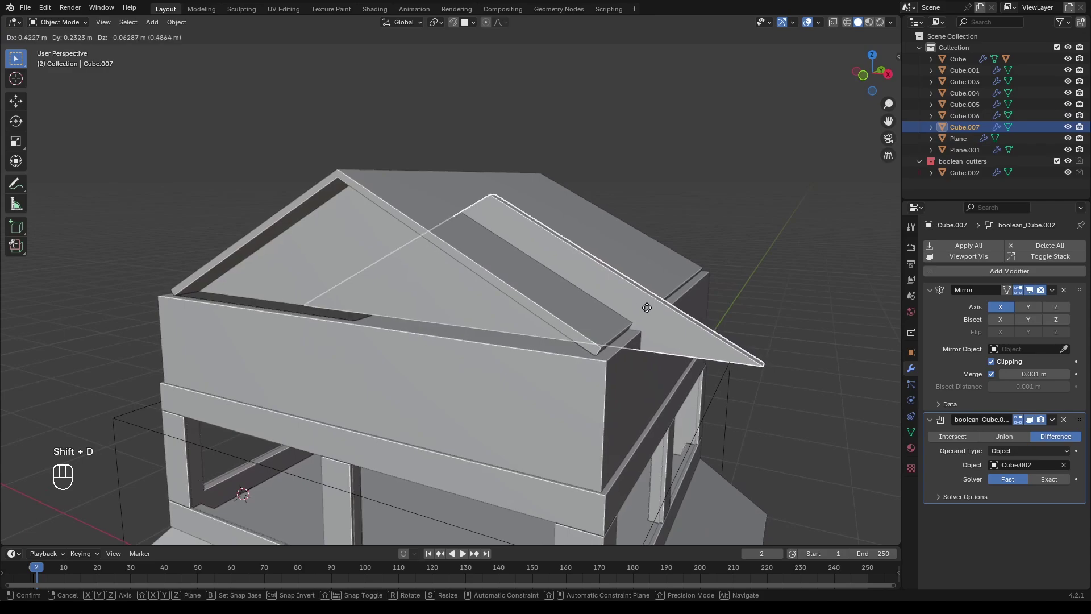
{"action": "key", "text": "y"}
{"action": "left_click", "coordinate": [647, 304]}
{"action": "middle_click_drag", "start_coordinate": [647, 304], "coordinate": [554, 336]}
{"action": "scroll", "coordinate": [541, 331], "scroll_direction": "up", "scroll_amount": 2}
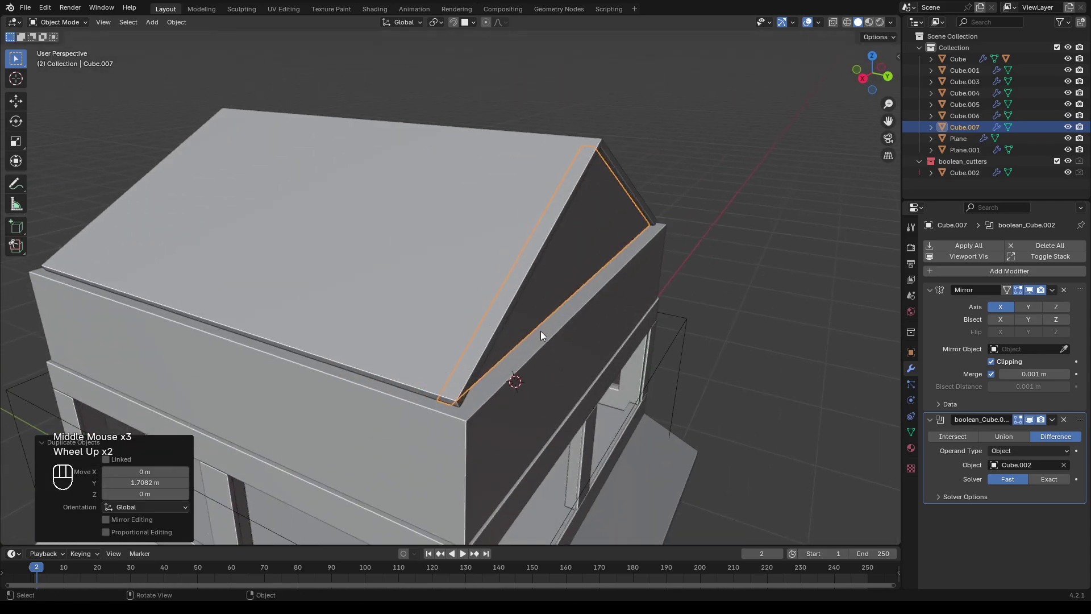
{"action": "key", "text": "g"}
{"action": "key", "text": "y"}
{"action": "left_click", "coordinate": [697, 306], "text": "shift"}
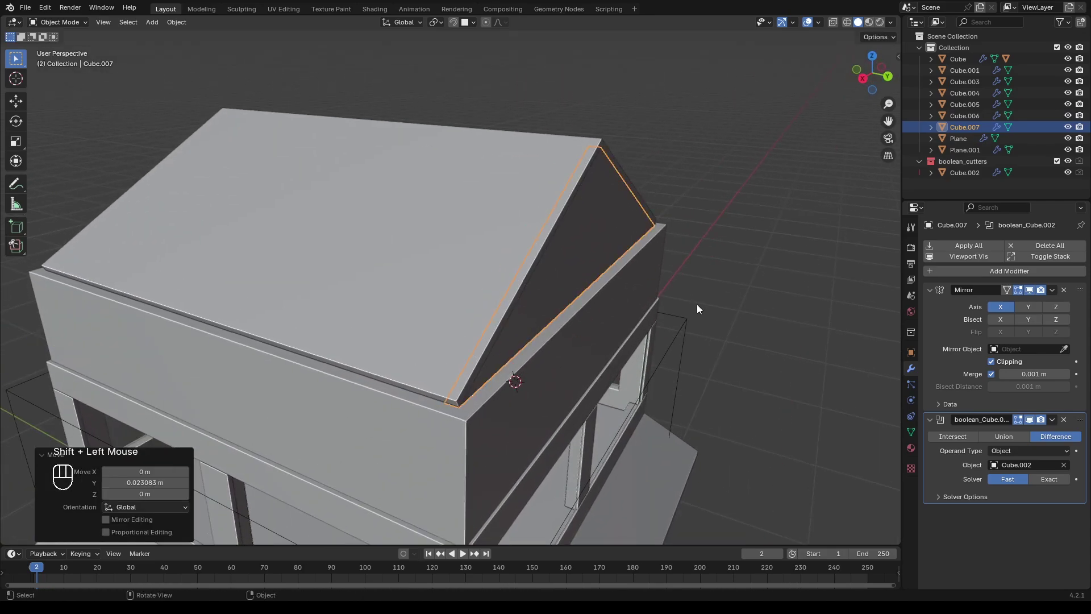
{"action": "left_click", "coordinate": [697, 306]}
Step: Examine the gable walls and the overall shape of the building from the front
{"action": "middle_click_drag", "start_coordinate": [696, 306], "coordinate": [620, 318]}
{"action": "scroll", "coordinate": [619, 318], "scroll_direction": "down", "scroll_amount": 2}
{"action": "middle_click_drag", "start_coordinate": [620, 319], "coordinate": [353, 358], "text": "shift"}
{"action": "scroll", "coordinate": [576, 323], "scroll_direction": "down", "scroll_amount": 2}
{"action": "scroll", "coordinate": [659, 289], "scroll_direction": "up", "scroll_amount": 1}
{"action": "left_click", "coordinate": [352, 428]}
{"action": "scroll", "coordinate": [352, 429], "scroll_direction": "down", "scroll_amount": 2}
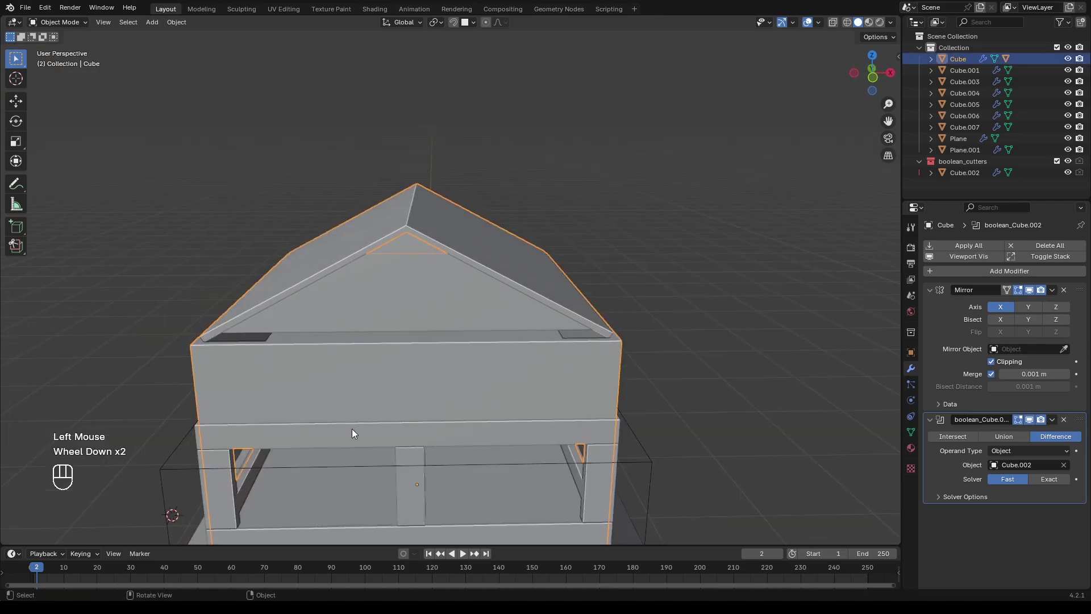
{"action": "scroll", "coordinate": [353, 429], "scroll_direction": "down", "scroll_amount": 1}
{"action": "mouse_move", "coordinate": [353, 428]}
{"action": "middle_mouse_down"}
{"action": "mouse_move", "coordinate": [275, 422]}
{"action": "mouse_move", "coordinate": [340, 422]}
{"action": "middle_mouse_up"}
{"action": "middle_click_drag", "start_coordinate": [340, 422], "coordinate": [387, 386], "text": "shift"}
{"action": "left_click", "coordinate": [387, 386]}
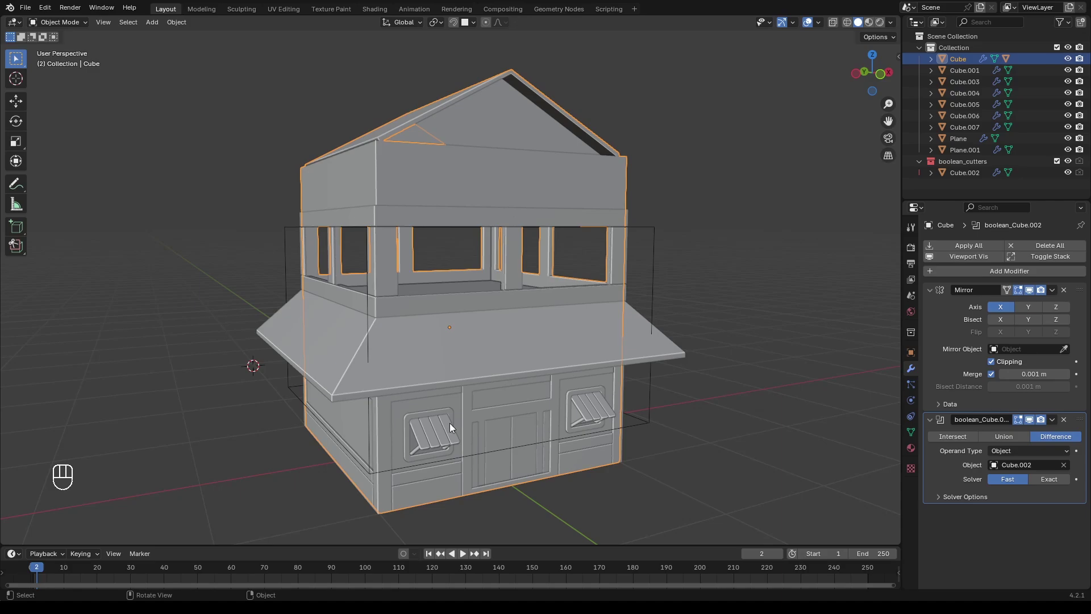
{"action": "key", "text": "shift+a"}
{"action": "mouse_move", "coordinate": [448, 366]}
{"action": "left_click", "coordinate": [492, 439]}
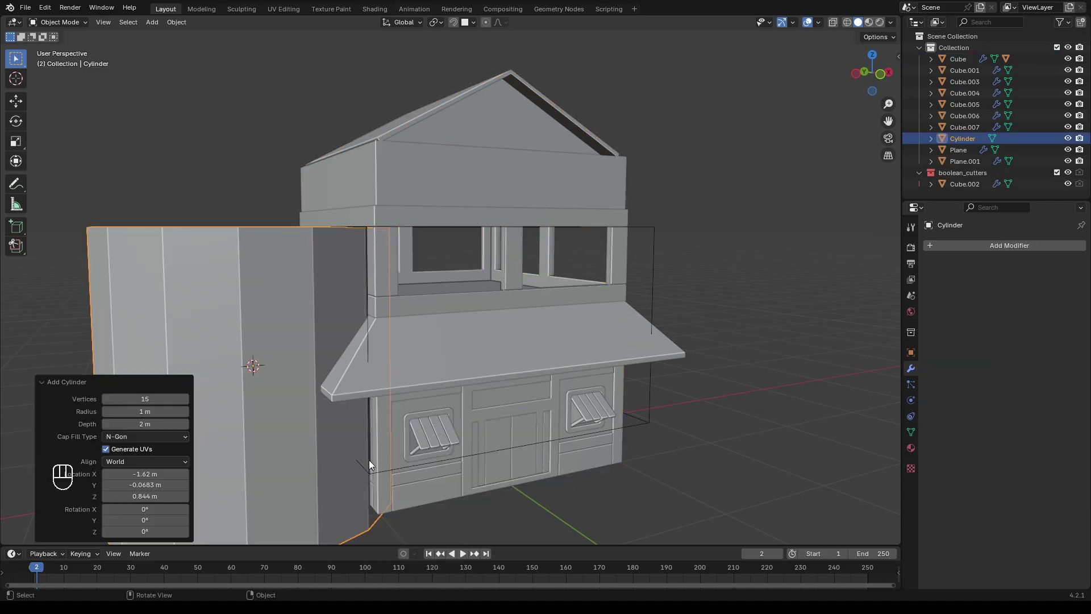
{"action": "scroll", "coordinate": [370, 460], "scroll_direction": "down", "scroll_amount": 1}
{"action": "key", "text": "ctrl+z"}
Step: Snap the 3D cursor to the world origin and add a 32-vertex cylinder there
{"action": "key", "text": "shift+s"}
{"action": "left_click", "coordinate": [375, 485]}
{"action": "key", "text": "shift+a"}
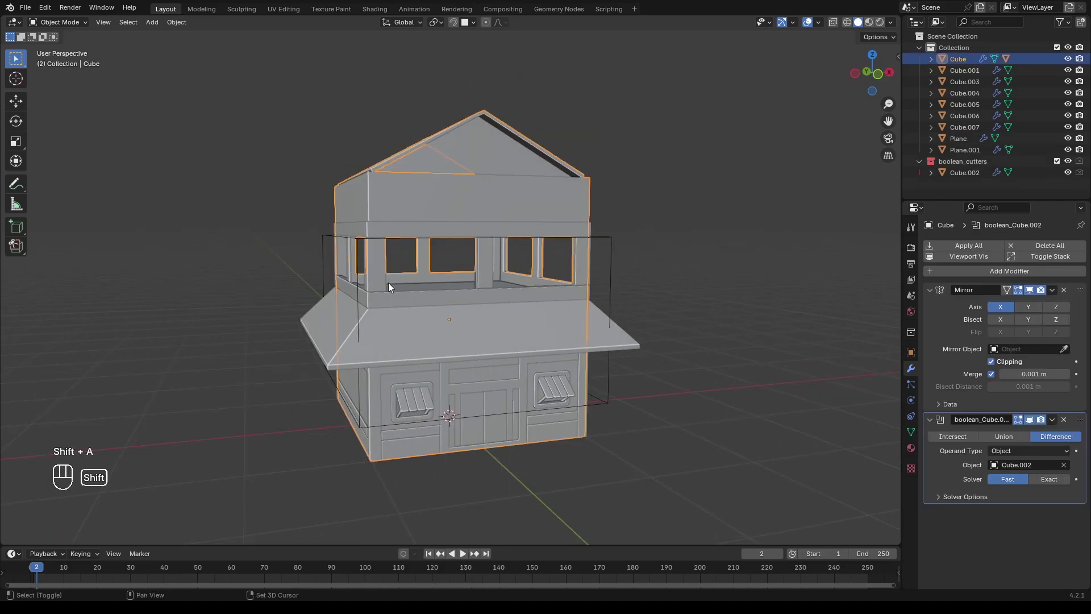
{"action": "mouse_move", "coordinate": [392, 283]}
{"action": "left_click", "coordinate": [449, 343]}
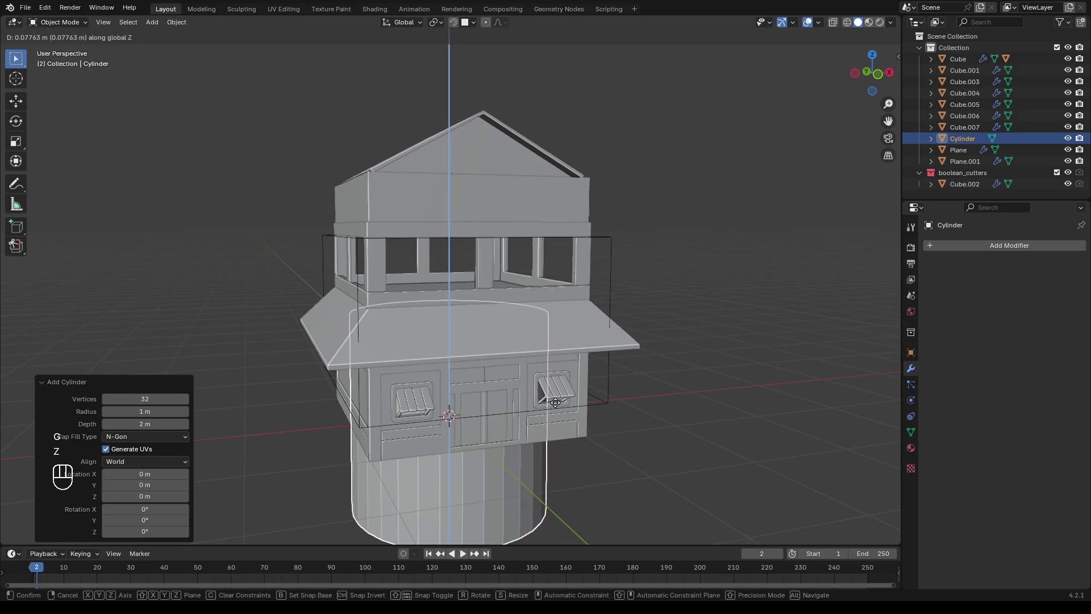
Step: Raise the cylinder to gable height, scale it down, rotate it 90° about X, and move it in front of the building
{"action": "left_click", "coordinate": [557, 171]}
{"action": "key", "text": "s"}
{"action": "left_click", "coordinate": [568, 246], "text": "ctrl"}
{"action": "key", "text": "KP_0"}
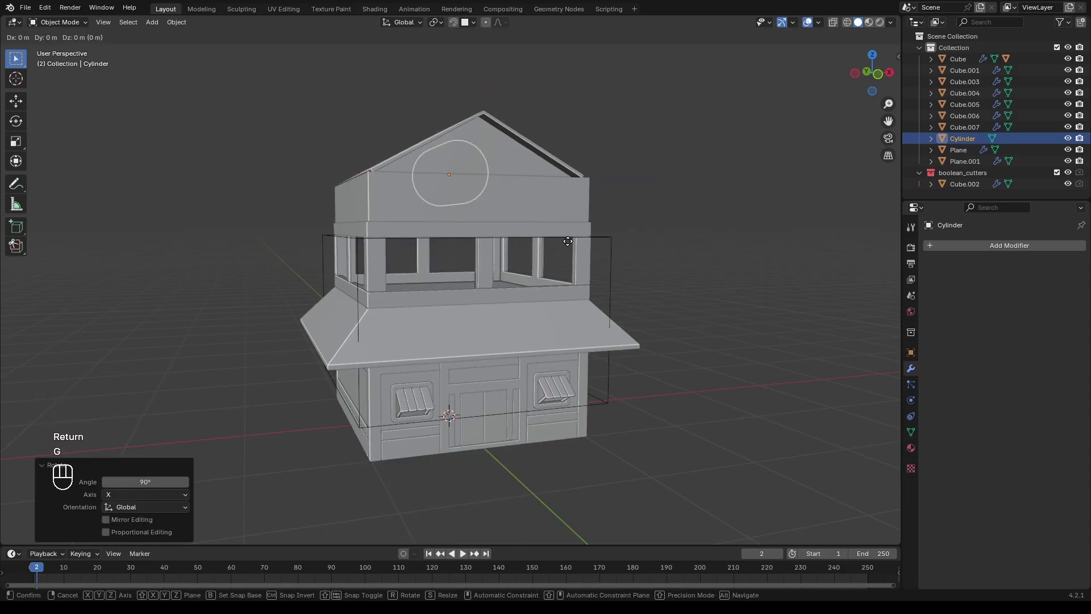
{"action": "left_click", "coordinate": [656, 275]}
Step: Shrink the cylinder to round-window size and adjust its height to sit within the gable in front view
{"action": "key", "text": "s"}
{"action": "left_click", "coordinate": [598, 239], "text": "ctrl"}
{"action": "key", "text": "KP_1"}
{"action": "key", "text": "g"}
{"action": "key", "text": "z"}
{"action": "left_click", "coordinate": [604, 185], "text": "shift"}
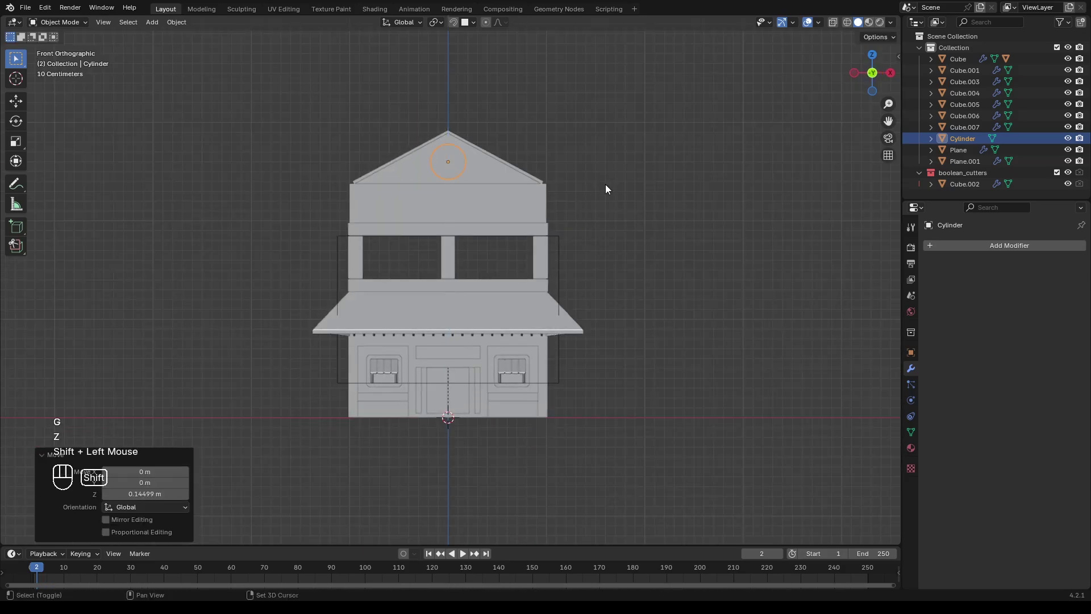
{"action": "key", "text": "s"}
{"action": "left_click", "coordinate": [561, 193], "text": "ctrl"}
{"action": "key", "text": "g"}
{"action": "key", "text": "z"}
{"action": "left_click", "coordinate": [439, 188], "text": "shift"}
Step: Shade the cylinder auto smooth at 30° and place a duplicate of it farther out along Y
{"action": "middle_click_drag", "start_coordinate": [439, 188], "coordinate": [573, 366]}
{"action": "scroll", "coordinate": [523, 294], "scroll_direction": "up", "scroll_amount": 4}
{"action": "right_click", "coordinate": [525, 295]}
{"action": "left_click", "coordinate": [528, 264]}
{"action": "middle_click_drag", "start_coordinate": [573, 367], "coordinate": [554, 325], "text": "shift"}
{"action": "key", "text": "shift+d"}
{"action": "key", "text": "y"}
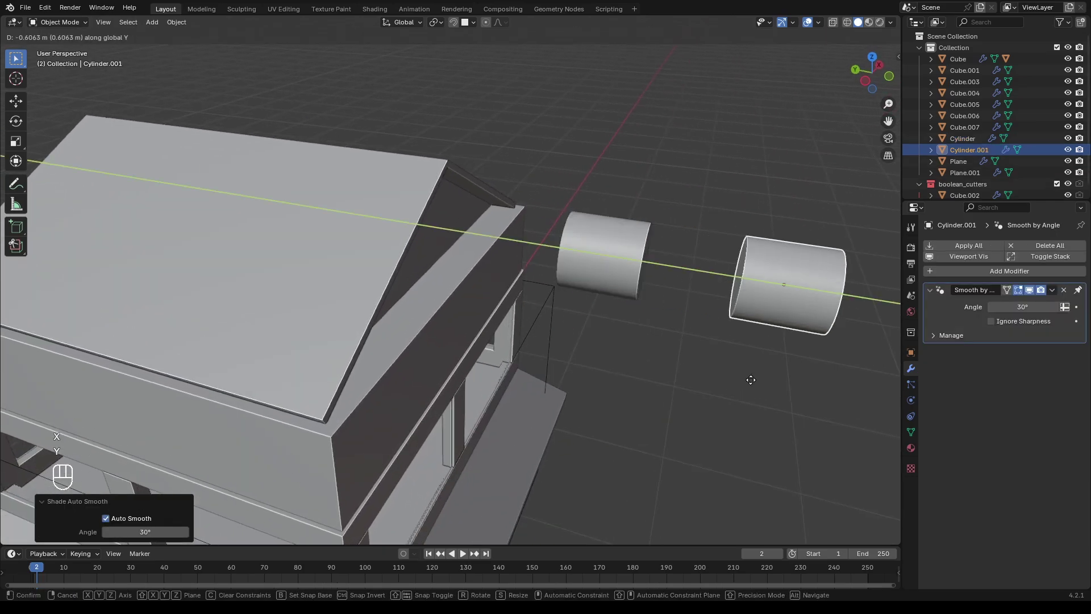
{"action": "left_click", "coordinate": [774, 387]}
Step: Move the original cylinder along Y into the front gable wall and cut a round window with a boolean difference
{"action": "left_click", "coordinate": [622, 284]}
{"action": "key", "text": "g"}
{"action": "key", "text": "y"}
{"action": "left_click", "coordinate": [442, 248]}
{"action": "middle_click_drag", "start_coordinate": [442, 247], "coordinate": [404, 233]}
{"action": "middle_click_drag", "start_coordinate": [405, 233], "coordinate": [453, 331], "text": "shift"}
{"action": "left_click", "coordinate": [496, 291], "text": "shift"}
{"action": "key", "text": "ctrl+KP_Subtract"}
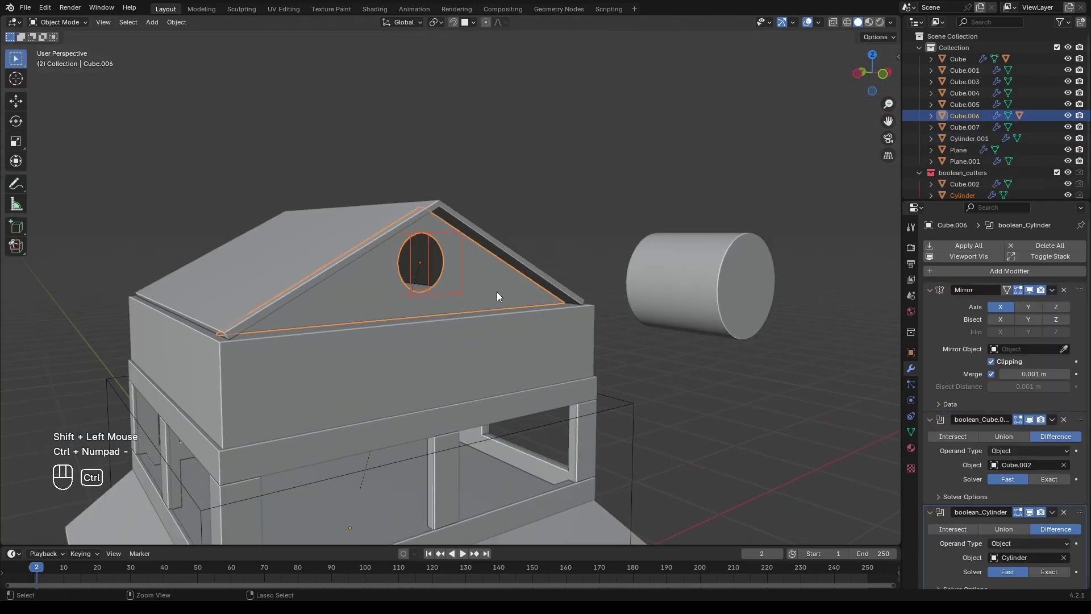
Step: Try to extrude the front gable wall's mesh around the round window, and undo the attempt
{"action": "middle_click_drag", "start_coordinate": [442, 275], "coordinate": [486, 290]}
{"action": "scroll", "coordinate": [459, 277], "scroll_direction": "up", "scroll_amount": 4}
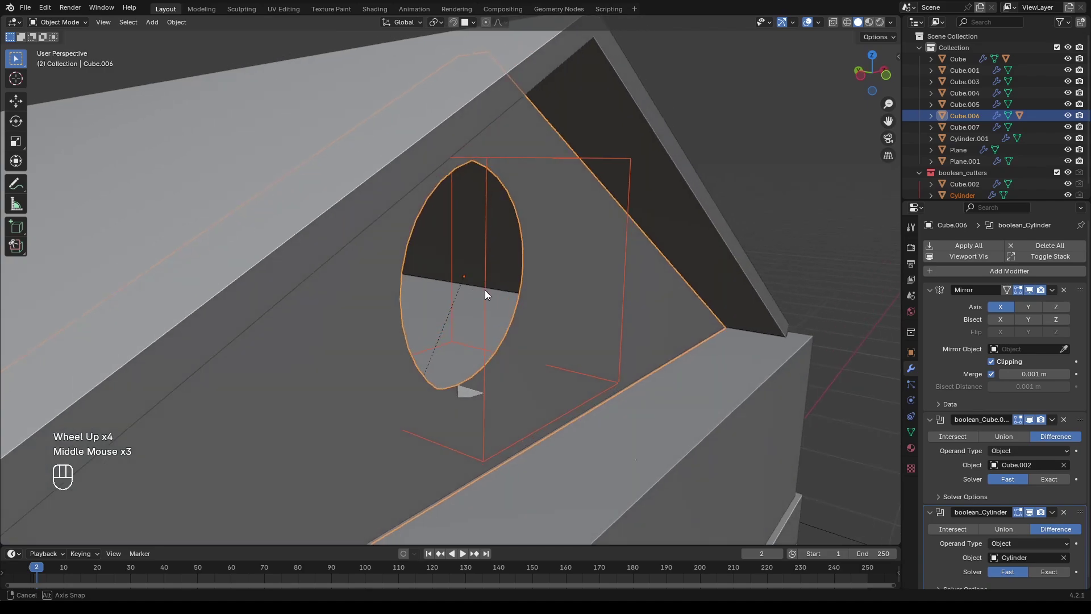
{"action": "scroll", "coordinate": [487, 291], "scroll_direction": "down", "scroll_amount": 2}
{"action": "left_click", "coordinate": [626, 322]}
{"action": "key", "text": "Tab"}
{"action": "middle_click_drag", "start_coordinate": [574, 314], "coordinate": [546, 310]}
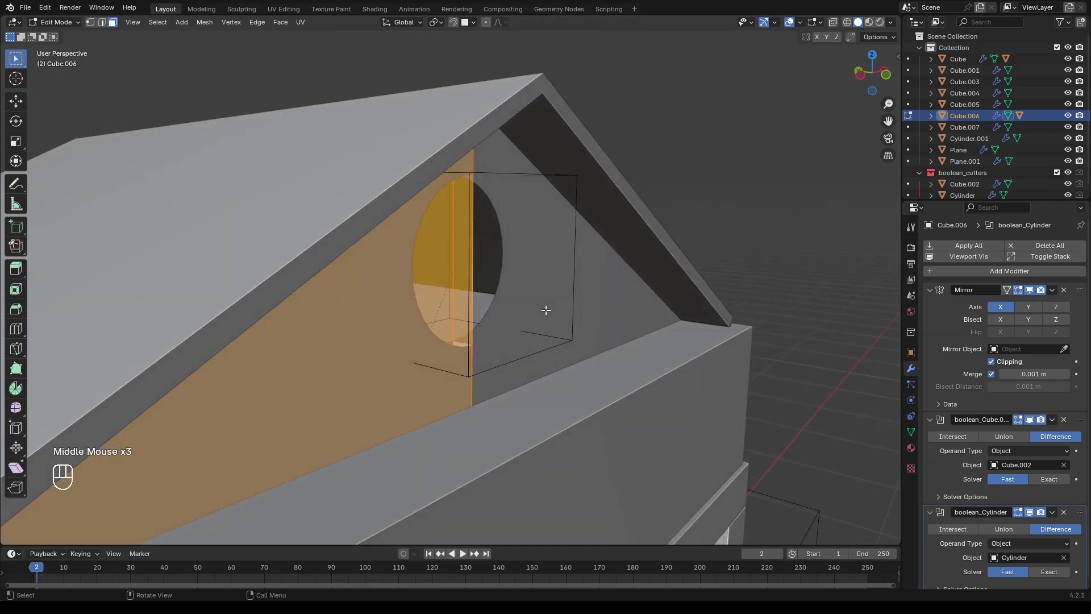
{"action": "key", "text": "e"}
{"action": "key", "text": "z"}
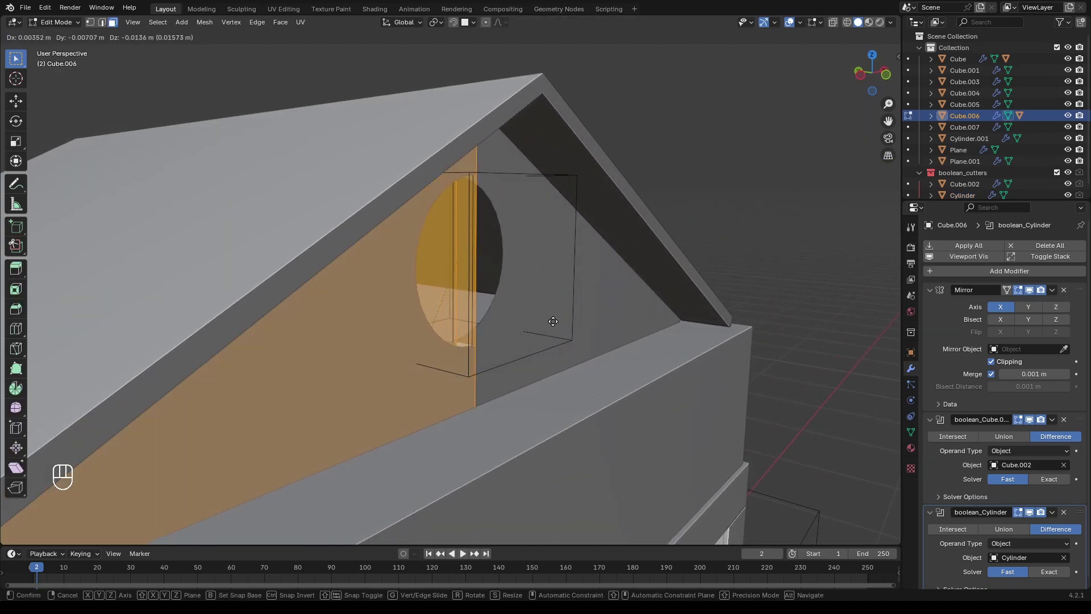
{"action": "left_click", "coordinate": [552, 344]}
{"action": "key", "text": "ctrl+z"}
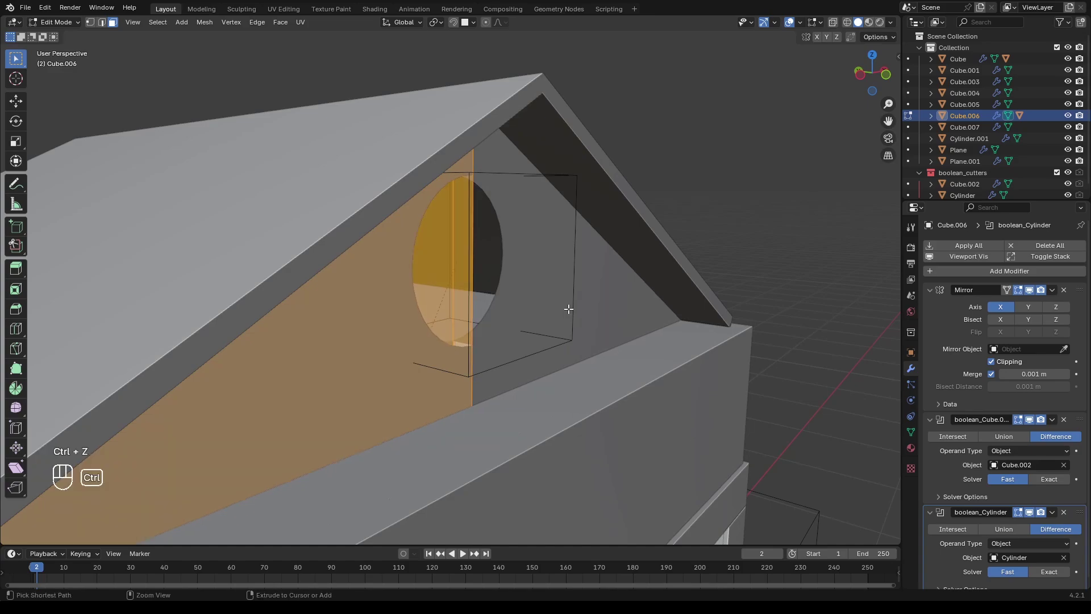
{"action": "key", "text": "ctrl+z"}
Step: Reorder the gable wall's modifiers so both boolean differences come before the Mirror modifier
{"action": "middle_click_drag", "start_coordinate": [568, 308], "coordinate": [826, 407]}
{"action": "left_click_drag", "start_coordinate": [1080, 423], "coordinate": [1080, 287]}
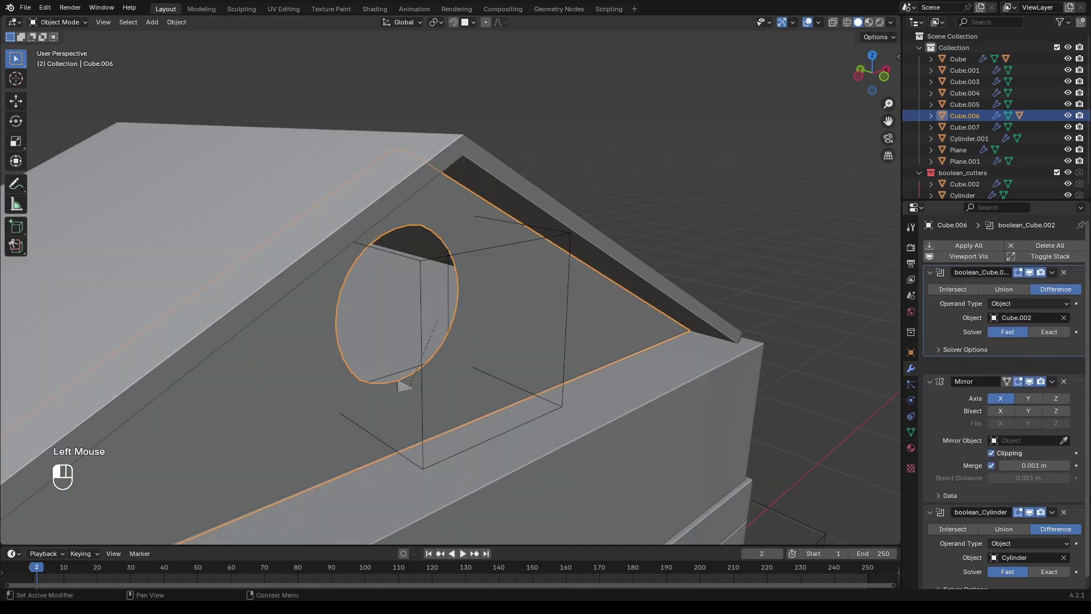
{"action": "left_click_drag", "start_coordinate": [1079, 512], "coordinate": [1080, 381]}
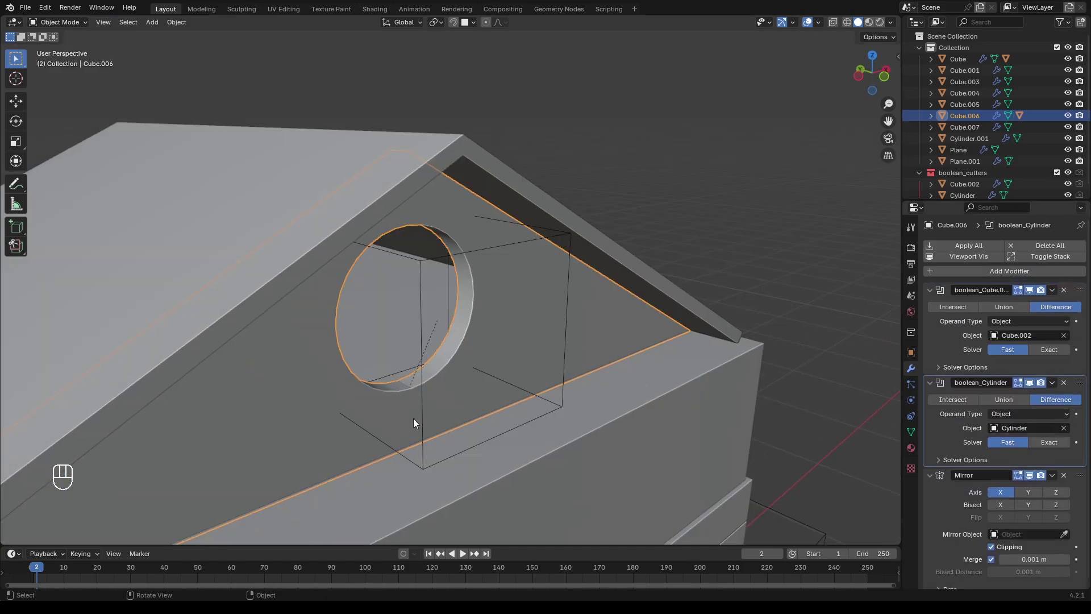
{"action": "middle_click_drag", "start_coordinate": [414, 420], "coordinate": [445, 377]}
{"action": "key", "text": "Tab"}
{"action": "key", "text": "Tab"}
Step: Move the duplicate cylinder along Y into the gable's round opening and scale it to 0.2 along Y
{"action": "scroll", "coordinate": [579, 330], "scroll_direction": "down", "scroll_amount": 2}
{"action": "left_click", "coordinate": [585, 312]}
{"action": "scroll", "coordinate": [585, 313], "scroll_direction": "down", "scroll_amount": 1}
{"action": "middle_click_drag", "start_coordinate": [585, 313], "coordinate": [690, 220]}
{"action": "left_click", "coordinate": [775, 315]}
{"action": "key", "text": "g"}
{"action": "key", "text": "y"}
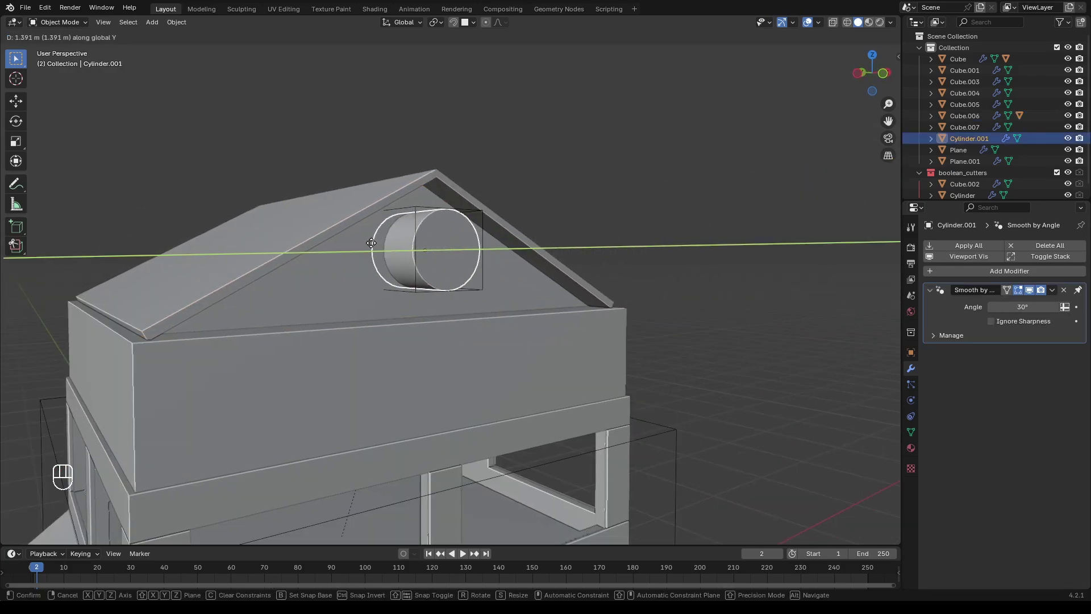
{"action": "left_click", "coordinate": [371, 243]}
{"action": "key", "text": "s"}
{"action": "left_click", "coordinate": [465, 241], "text": "ctrl"}
{"action": "scroll", "coordinate": [428, 292], "scroll_direction": "up", "scroll_amount": 1}
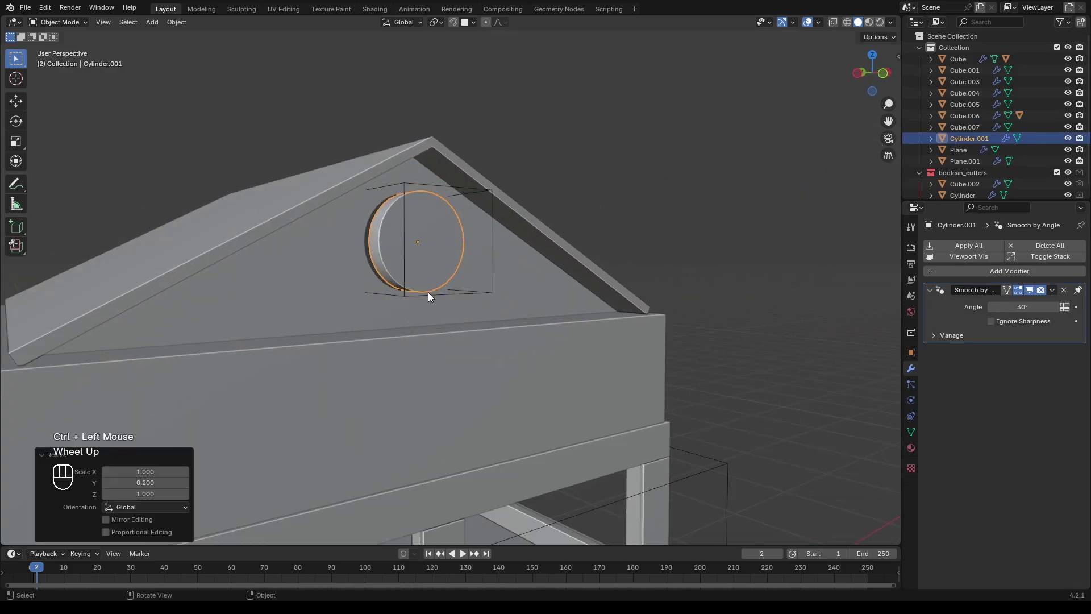
Step: Isolate the flattened cylinder and inset both of its circular end faces by about 0.22 m
{"action": "middle_click_drag", "start_coordinate": [414, 289], "coordinate": [394, 310]}
{"action": "scroll", "coordinate": [393, 310], "scroll_direction": "up", "scroll_amount": 2}
{"action": "middle_click_drag", "start_coordinate": [393, 310], "coordinate": [449, 267], "text": "shift"}
{"action": "key", "text": "Tab"}
{"action": "key", "text": "Tab"}
{"action": "scroll", "coordinate": [449, 267], "scroll_direction": "up", "scroll_amount": 1}
{"action": "key", "text": "slash"}
{"action": "middle_click_drag", "start_coordinate": [369, 265], "coordinate": [449, 247]}
{"action": "scroll", "coordinate": [446, 246], "scroll_direction": "down", "scroll_amount": 1}
{"action": "left_click", "coordinate": [446, 246], "text": "shift"}
{"action": "key", "text": "i"}
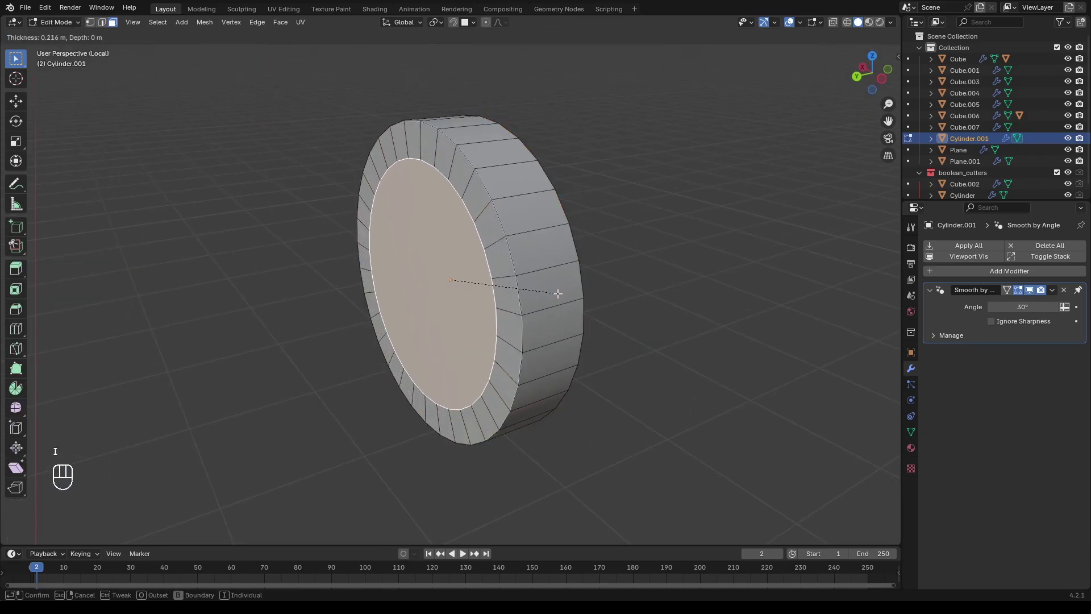
{"action": "left_click", "coordinate": [557, 293]}
Step: Scale the two inset faces to about 0.55 along Y to slope the window rim inward
{"action": "middle_click_drag", "start_coordinate": [557, 293], "coordinate": [531, 304]}
{"action": "left_click", "coordinate": [532, 286]}
{"action": "scroll", "coordinate": [477, 316], "scroll_direction": "down", "scroll_amount": 1}
{"action": "key", "text": "s"}
{"action": "key", "text": "y"}
{"action": "left_click", "coordinate": [540, 307]}
{"action": "scroll", "coordinate": [531, 304], "scroll_direction": "up", "scroll_amount": 1}
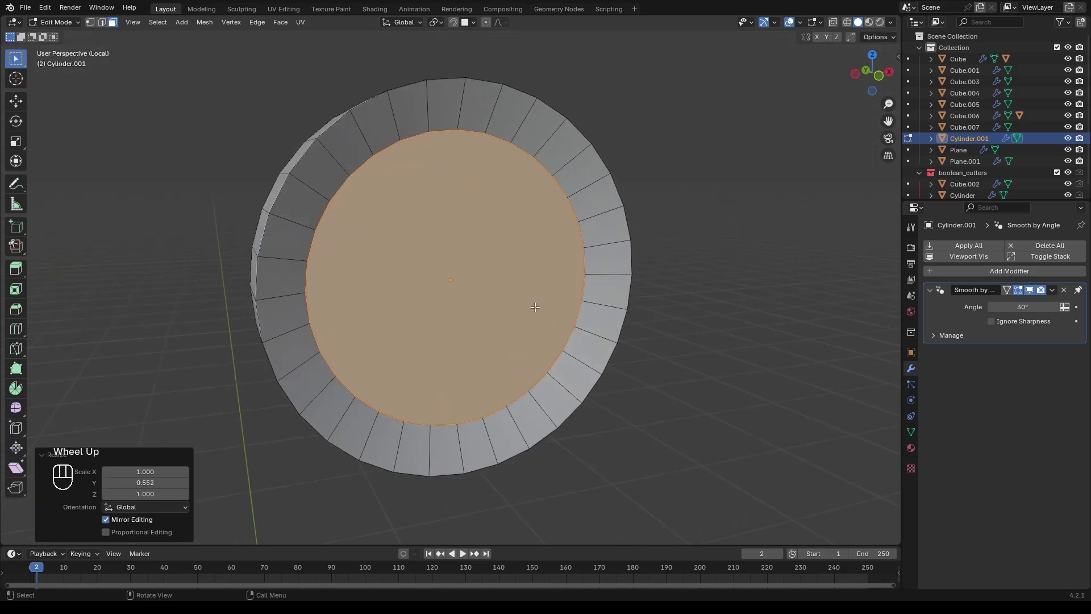
Step: Bridge the two inset faces to open the disc into a ring-shaped window frame
{"action": "right_click", "coordinate": [520, 358]}
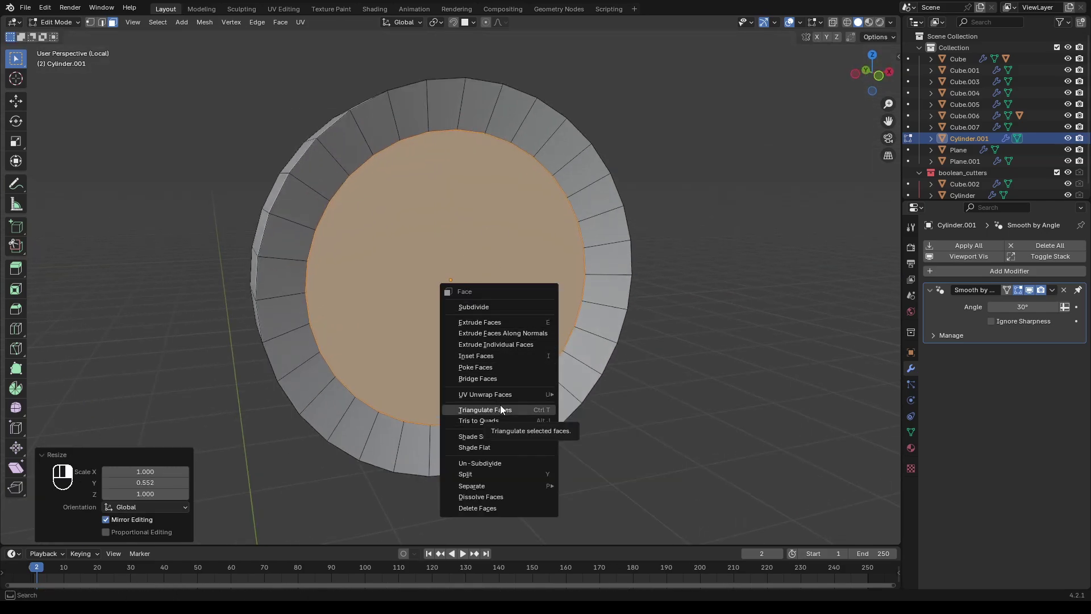
{"action": "left_click", "coordinate": [506, 378]}
{"action": "scroll", "coordinate": [508, 378], "scroll_direction": "down", "scroll_amount": 2}
{"action": "middle_click_drag", "start_coordinate": [508, 378], "coordinate": [682, 227]}
Step: Return to the full scene, position the window ring along Y in the gable opening, and rescale it to fit
{"action": "key", "text": "slash"}
{"action": "key", "text": "Tab"}
{"action": "key", "text": "g"}
{"action": "key", "text": "y"}
{"action": "left_click", "coordinate": [540, 359], "text": "shift"}
{"action": "key", "text": "s"}
{"action": "left_click", "coordinate": [731, 236], "text": "shift"}
{"action": "scroll", "coordinate": [730, 237], "scroll_direction": "down", "scroll_amount": 2}
{"action": "left_click", "coordinate": [682, 228]}
Step: Apply Shade Auto Smooth to the round window frame and deselect it
{"action": "left_click", "coordinate": [496, 261]}
{"action": "right_click", "coordinate": [496, 261]}
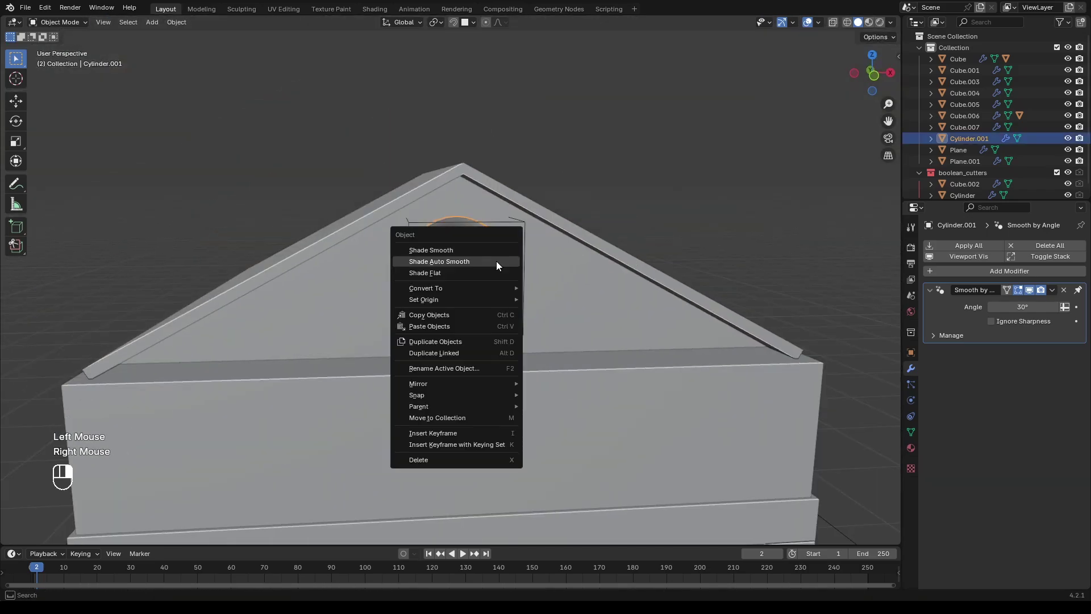
{"action": "left_click", "coordinate": [496, 261]}
{"action": "left_click", "coordinate": [586, 213]}
{"action": "middle_click_drag", "start_coordinate": [586, 218], "coordinate": [611, 213]}
{"action": "middle_click_drag", "start_coordinate": [605, 227], "coordinate": [600, 102], "text": "shift"}
{"action": "left_click", "coordinate": [911, 432]}
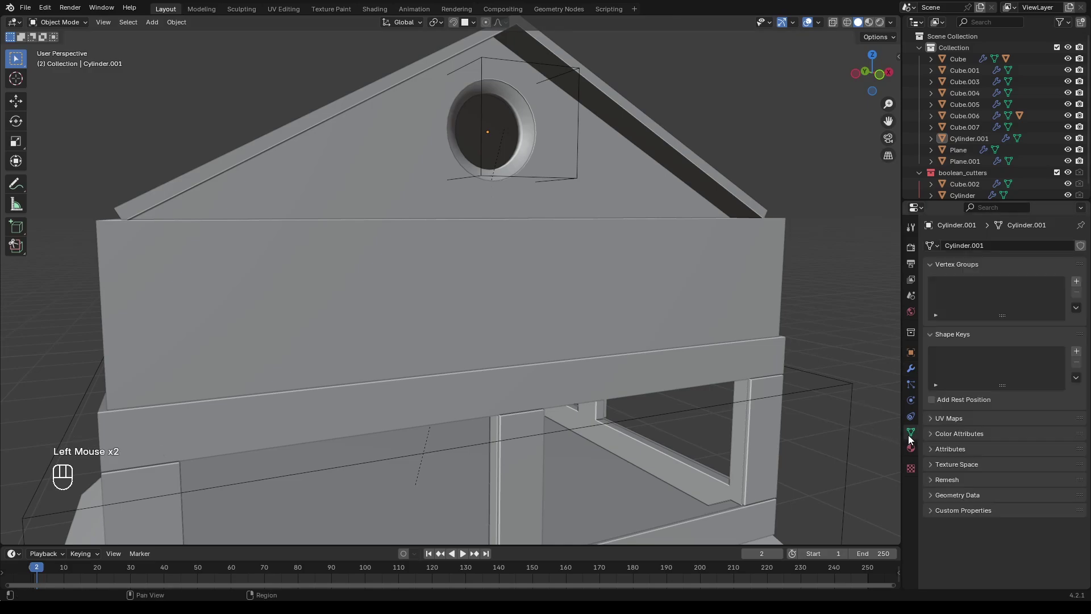
Step: Add a cylinder with 15 vertices, a 1 m radius, and a 2 m depth
{"action": "scroll", "coordinate": [795, 430], "scroll_direction": "down", "scroll_amount": 2}
{"action": "middle_click_drag", "start_coordinate": [795, 430], "coordinate": [795, 398], "text": "shift"}
{"action": "middle_click_drag", "start_coordinate": [796, 397], "coordinate": [796, 375], "text": "ctrl"}
{"action": "middle_click_drag", "start_coordinate": [796, 376], "coordinate": [660, 405], "text": "shift"}
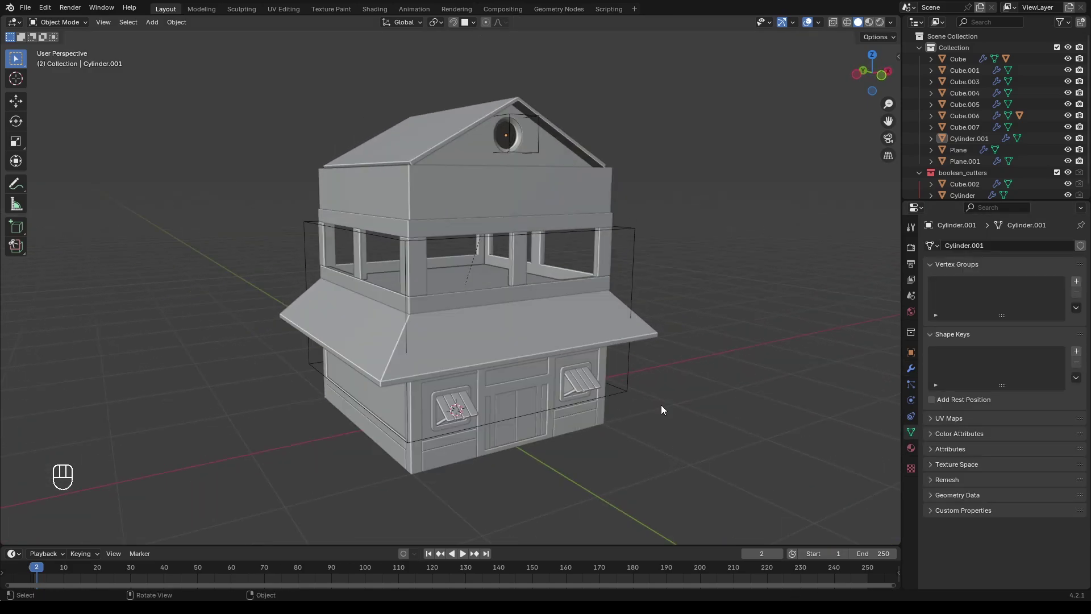
{"action": "key", "text": "shift+a"}
{"action": "mouse_move", "coordinate": [657, 377]}
{"action": "left_click", "coordinate": [710, 433]}
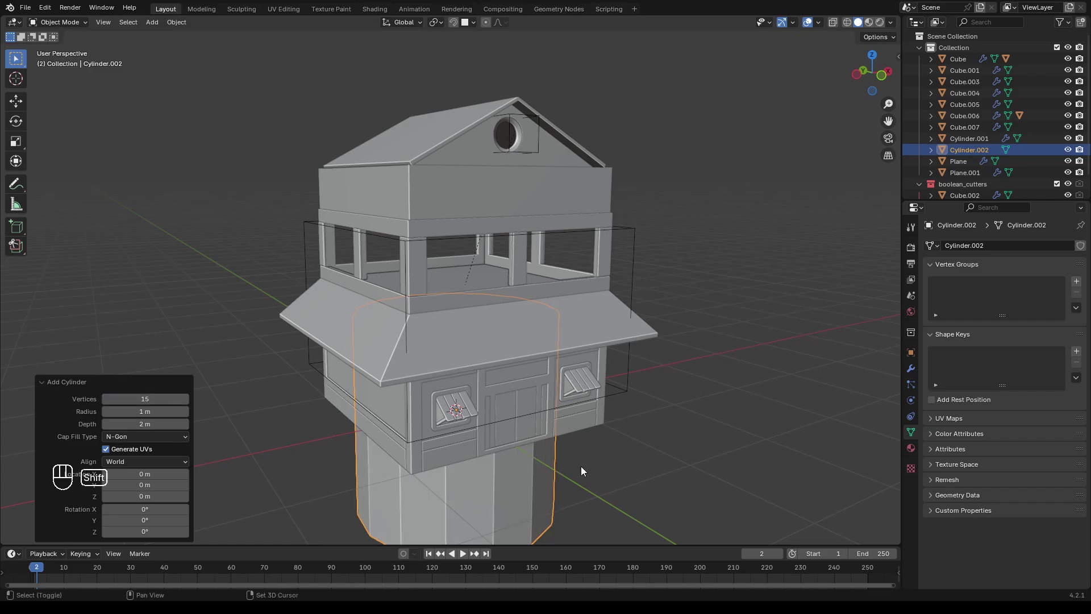
Step: Raise the new cylinder, move it about 2.22 m along negative Y in front of the building, and rotate it 90° about X
{"action": "middle_click_drag", "start_coordinate": [581, 467], "coordinate": [595, 416], "text": "shift"}
{"action": "key", "text": "g"}
{"action": "key", "text": "z"}
{"action": "left_click", "coordinate": [642, 219]}
{"action": "key", "text": "g"}
{"action": "key", "text": "y"}
{"action": "left_click", "coordinate": [814, 391]}
{"action": "middle_click_drag", "start_coordinate": [630, 244], "coordinate": [590, 335], "text": "shift"}
{"action": "key", "text": "r"}
{"action": "key", "text": "x"}
{"action": "key", "text": "9"}
{"action": "key", "text": "0"}
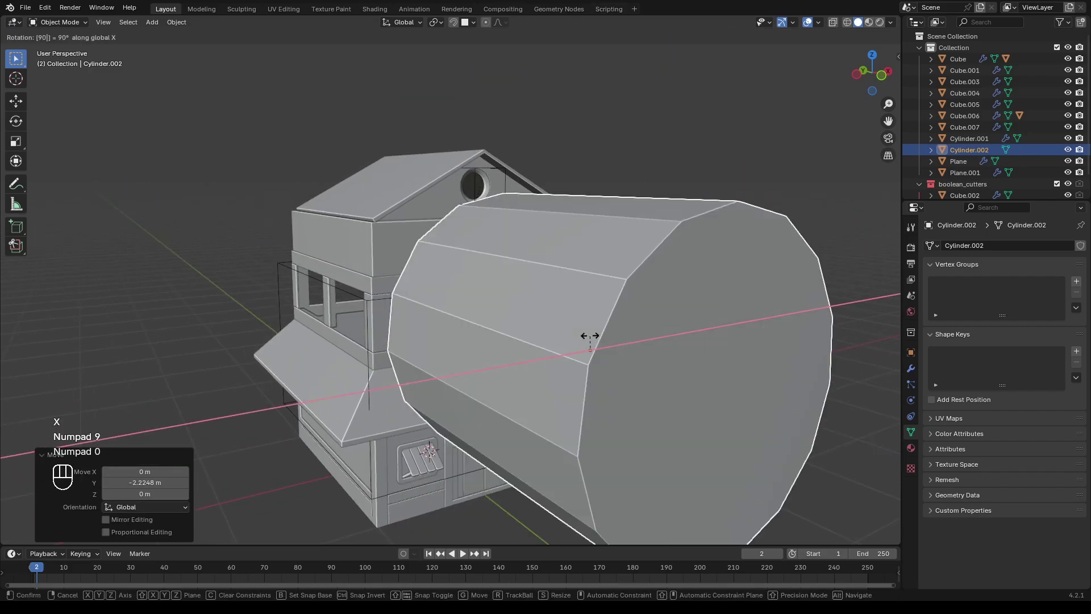
{"action": "left_click", "coordinate": [590, 336]}
Step: Isolate the 15-sided cylinder and inset both of its end faces by about 0.19 m
{"action": "scroll", "coordinate": [571, 322], "scroll_direction": "down", "scroll_amount": 2}
{"action": "key", "text": "KP_1"}
{"action": "scroll", "coordinate": [569, 321], "scroll_direction": "up", "scroll_amount": 3}
{"action": "key", "text": "Tab"}
{"action": "left_click", "coordinate": [445, 284]}
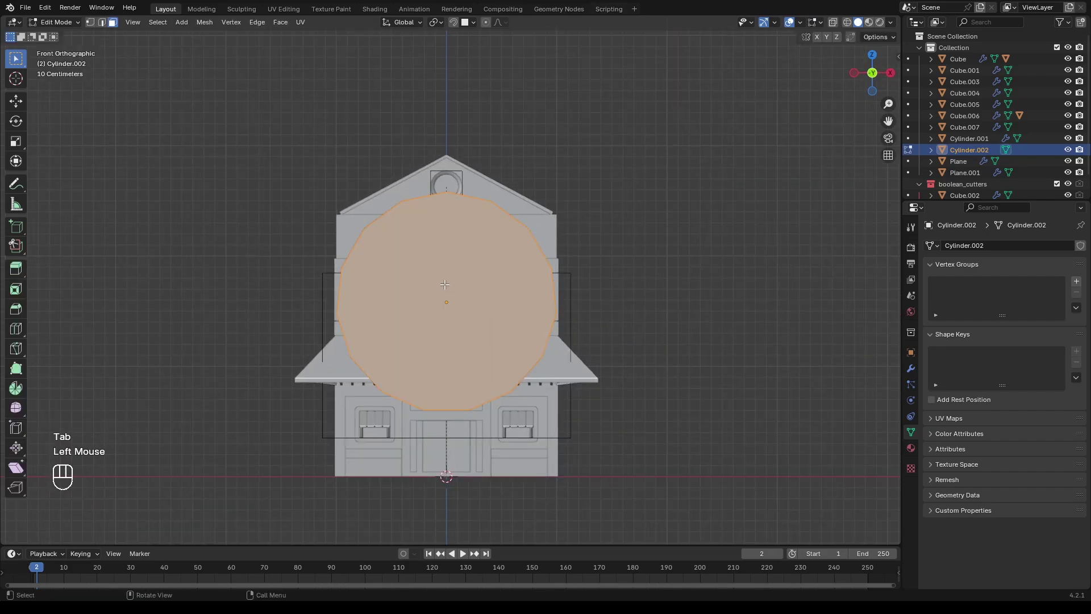
{"action": "middle_click_drag", "start_coordinate": [445, 284], "coordinate": [517, 301]}
{"action": "middle_click_drag", "start_coordinate": [517, 301], "coordinate": [563, 328]}
{"action": "left_click", "coordinate": [556, 304], "text": "shift"}
{"action": "key", "text": "slash"}
{"action": "scroll", "coordinate": [563, 328], "scroll_direction": "down", "scroll_amount": 1}
{"action": "key", "text": "KP_1"}
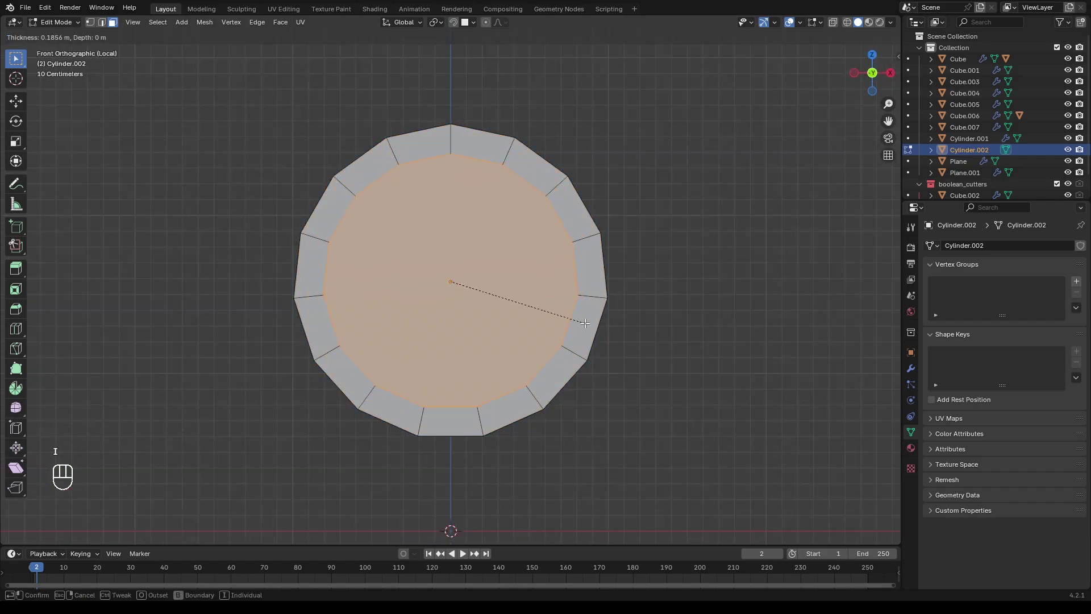
{"action": "left_click", "coordinate": [585, 331]}
Step: Bridge the cylinder's two inset end faces to form a hollow tube
{"action": "right_click", "coordinate": [482, 284]}
{"action": "left_click", "coordinate": [456, 327]}
{"action": "scroll", "coordinate": [458, 333], "scroll_direction": "down", "scroll_amount": 2}
{"action": "middle_click_drag", "start_coordinate": [458, 332], "coordinate": [490, 382]}
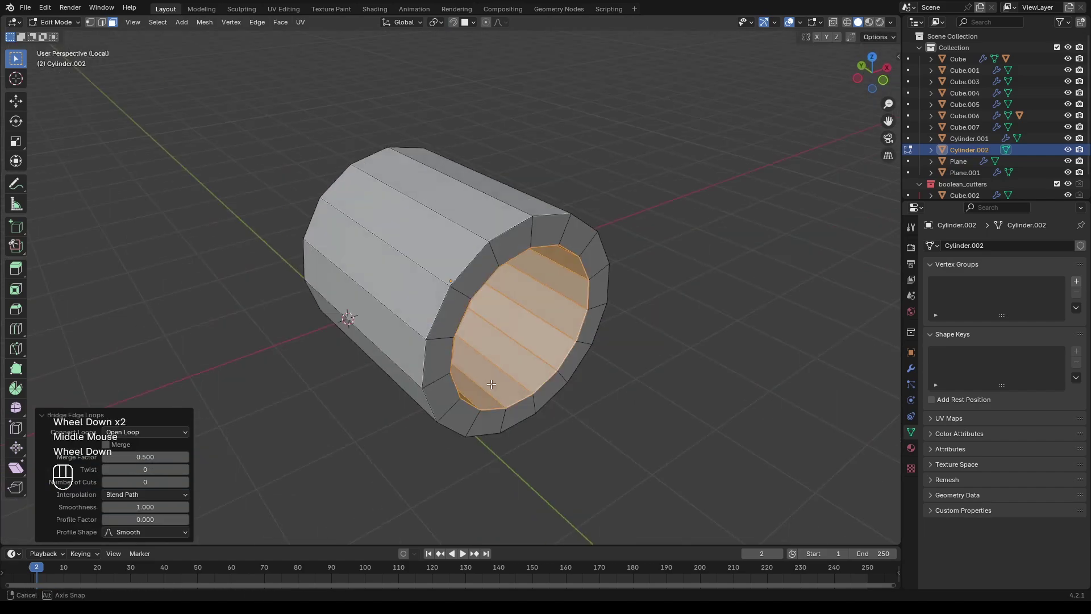
Step: Delete the vertices of the tube's lower half in front view to leave an arch
{"action": "key", "text": "KP_1"}
{"action": "key", "text": "1"}
{"action": "key", "text": "alt+z"}
{"action": "left_click_drag", "start_coordinate": [267, 446], "coordinate": [582, 305]}
{"action": "key", "text": "x"}
{"action": "left_click", "coordinate": [577, 312]}
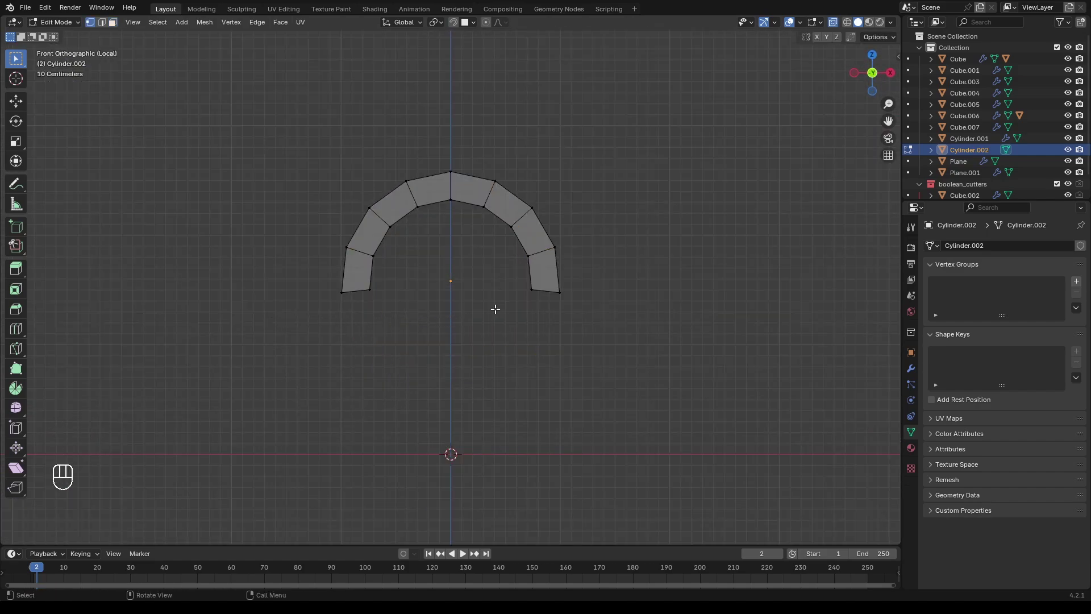
Step: Fill the open undersides at both legs of the arch with faces
{"action": "middle_click_drag", "start_coordinate": [495, 309], "coordinate": [522, 277]}
{"action": "key", "text": "alt+z"}
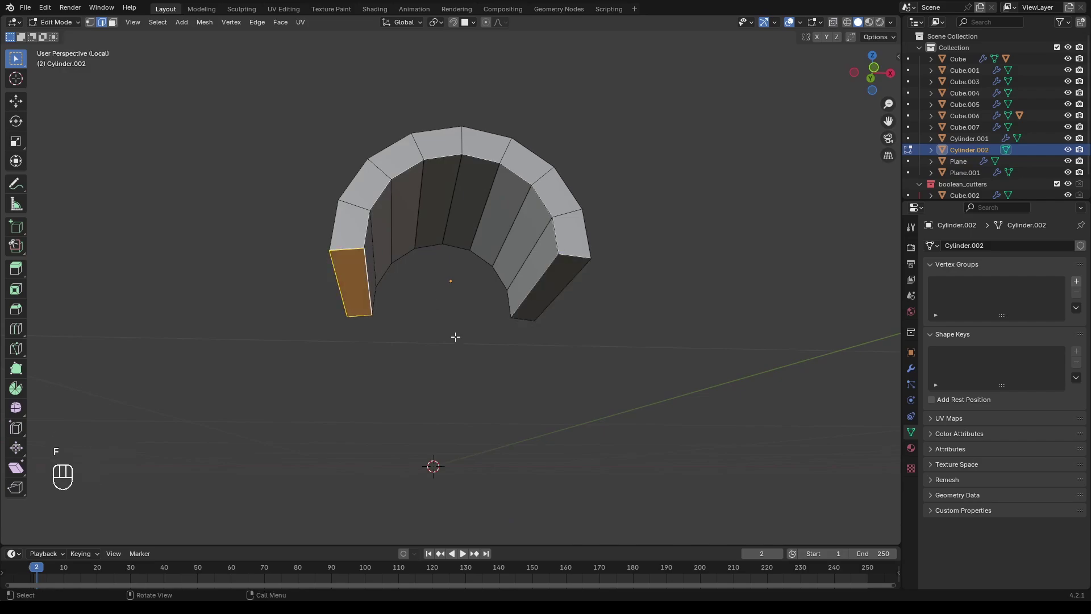
{"action": "scroll", "coordinate": [456, 337], "scroll_direction": "down", "scroll_amount": 2}
{"action": "key", "text": "ctrl+z"}
{"action": "middle_click_drag", "start_coordinate": [456, 337], "coordinate": [500, 366]}
{"action": "key", "text": "f"}
Step: Return to the full scene, scale the arch mesh to 0.5, stretch it along Y, and scale it to 0.5 again
{"action": "key", "text": "slash"}
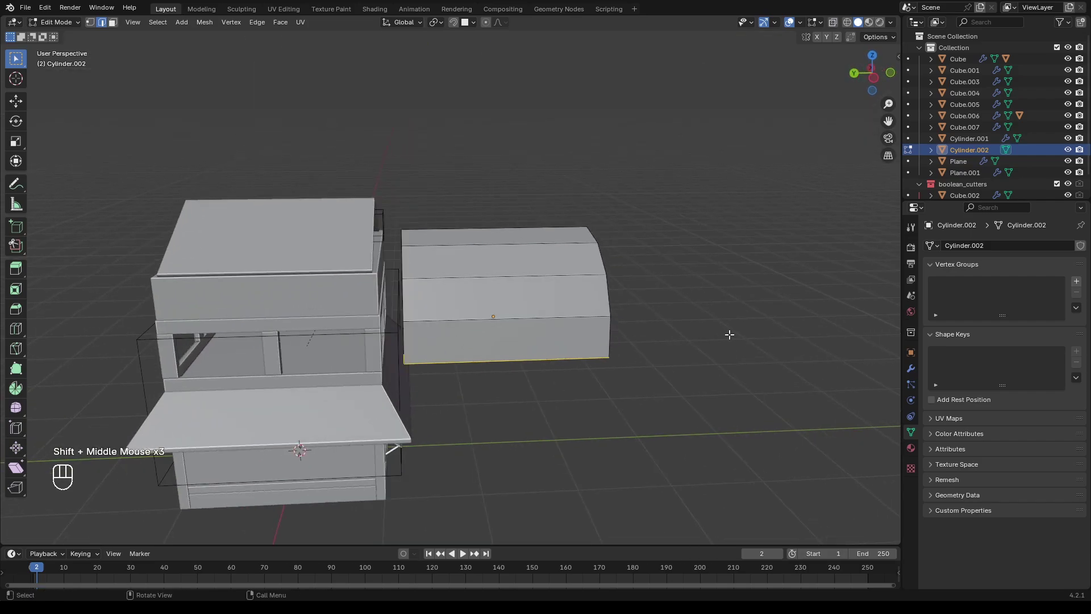
{"action": "middle_click_drag", "start_coordinate": [730, 335], "coordinate": [719, 336]}
{"action": "left_click", "coordinate": [566, 309], "text": "ctrl"}
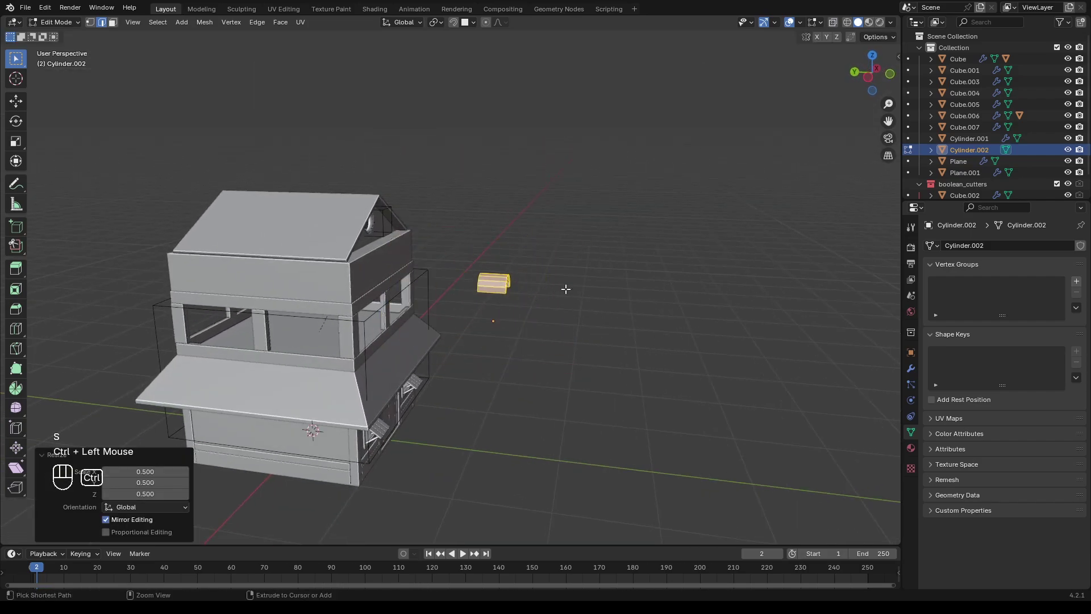
{"action": "scroll", "coordinate": [566, 289], "scroll_direction": "up", "scroll_amount": 3}
{"action": "key", "text": "s"}
{"action": "key", "text": "y"}
{"action": "left_click", "coordinate": [753, 354], "text": "ctrl"}
{"action": "key", "text": "s"}
{"action": "left_click", "coordinate": [648, 322], "text": "ctrl"}
Step: Stretch the arched piece further along Y and rescale it overall to roof-tile size
{"action": "middle_click_drag", "start_coordinate": [648, 321], "coordinate": [603, 245], "text": "shift"}
{"action": "scroll", "coordinate": [592, 234], "scroll_direction": "up", "scroll_amount": 1}
{"action": "key", "text": "s"}
{"action": "key", "text": "y"}
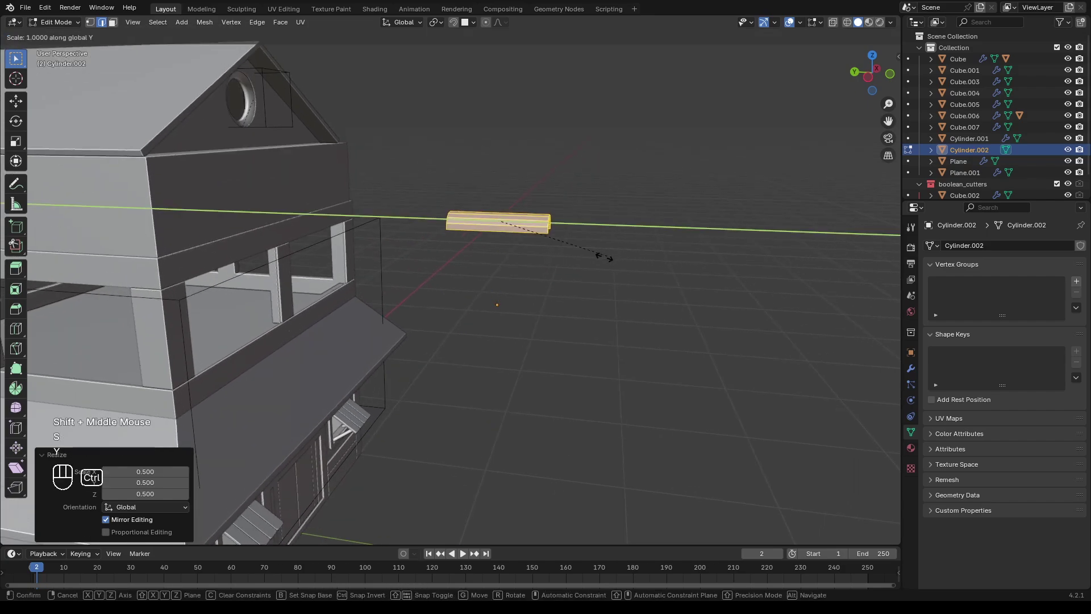
{"action": "left_click", "coordinate": [630, 266], "text": "ctrl"}
{"action": "scroll", "coordinate": [682, 289], "scroll_direction": "down", "scroll_amount": 2}
{"action": "middle_click_drag", "start_coordinate": [824, 298], "coordinate": [767, 322]}
{"action": "key", "text": "s"}
{"action": "left_click", "coordinate": [612, 298], "text": "ctrl"}
{"action": "middle_click_drag", "start_coordinate": [591, 306], "coordinate": [532, 216]}
{"action": "key", "text": "s"}
{"action": "left_click", "coordinate": [643, 256], "text": "ctrl"}
Step: In right view, lower the tile to the awning roof's height and move it about 0.96 m along Y toward the building
{"action": "key", "text": "KP_3"}
{"action": "key", "text": "g"}
{"action": "key", "text": "z"}
{"action": "left_click", "coordinate": [494, 329]}
{"action": "key", "text": "g"}
{"action": "key", "text": "y"}
{"action": "left_click", "coordinate": [723, 345]}
{"action": "middle_click_drag", "start_coordinate": [723, 345], "coordinate": [606, 278], "text": "shift"}
{"action": "scroll", "coordinate": [587, 282], "scroll_direction": "up", "scroll_amount": 2}
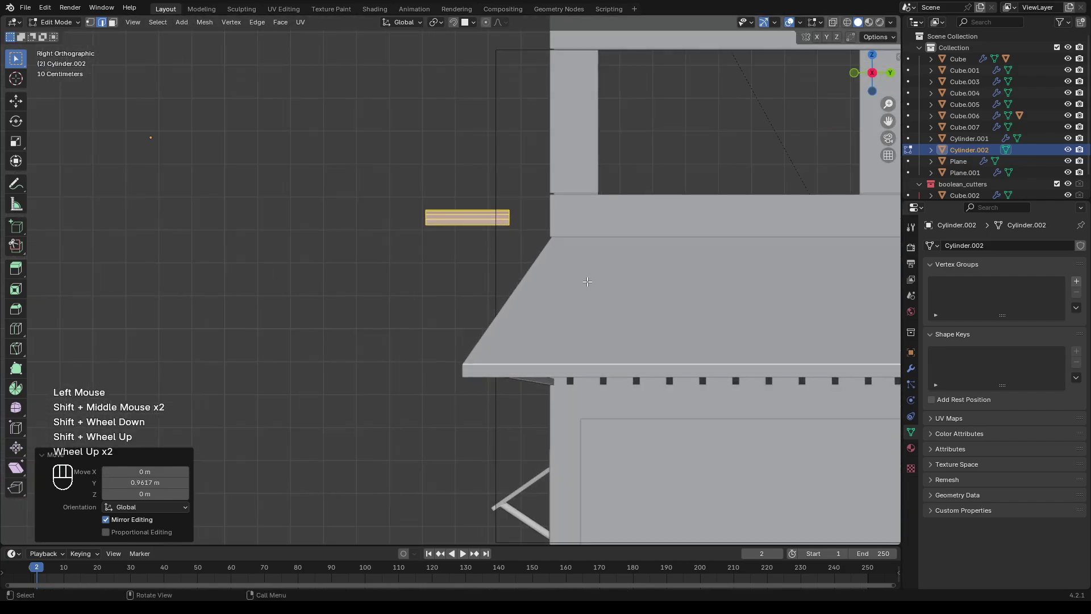
Step: Tilt the tile about X to follow the awning's slope and lower it about 0.33 m along Z
{"action": "key", "text": "r"}
{"action": "key", "text": "y"}
{"action": "key", "text": "x"}
{"action": "key", "text": "z"}
{"action": "left_click", "coordinate": [560, 185], "text": "ctrl"}
{"action": "key", "text": "g"}
{"action": "key", "text": "z"}
{"action": "left_click", "coordinate": [555, 302]}
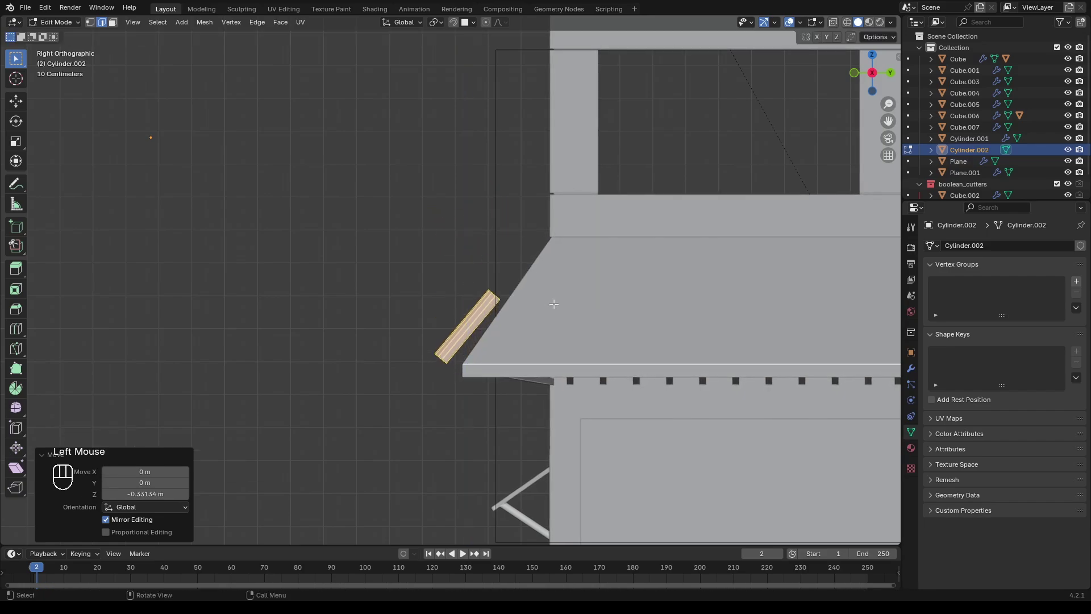
Step: Try to scale the tilted tile mesh along its local axis
{"action": "key", "text": "s"}
{"action": "key", "text": "z"}
{"action": "key", "text": "z"}
{"action": "key", "text": "y"}
{"action": "key", "text": "y"}
{"action": "left_click", "coordinate": [554, 304]}
Step: Undo the tile mesh's scaling, lowering and tilt, and return to Object Mode
{"action": "key", "text": "ctrl+z"}
{"action": "key", "text": "ctrl+z"}
{"action": "key", "text": "ctrl+z"}
{"action": "key", "text": "Tab"}
{"action": "scroll", "coordinate": [482, 267], "scroll_direction": "down", "scroll_amount": 3}
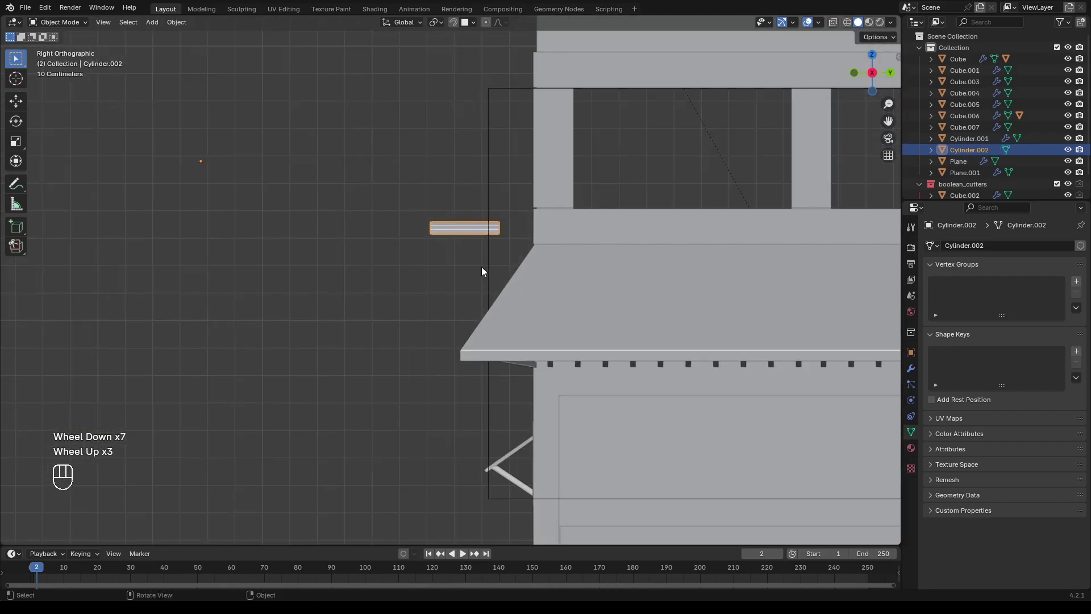
{"action": "scroll", "coordinate": [508, 268], "scroll_direction": "down", "scroll_amount": 2}
Step: Rotate the tile object 50° about X and lower it about 1.06 m along Z
{"action": "key", "text": "r"}
{"action": "key", "text": "y"}
{"action": "key", "text": "x"}
{"action": "left_click", "coordinate": [450, 89], "text": "ctrl"}
{"action": "key", "text": "g"}
{"action": "key", "text": "z"}
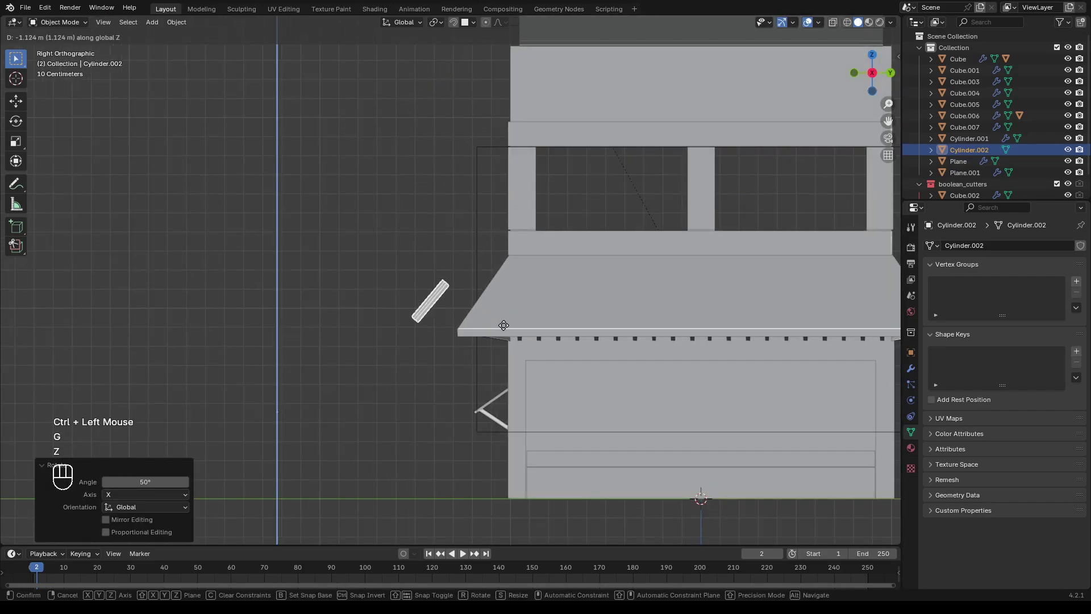
{"action": "left_click", "coordinate": [514, 287]}
Step: Move the tile's mesh along Y until it sits against the awning's slope
{"action": "key", "text": "g"}
{"action": "key", "text": "y"}
{"action": "key", "text": "Escape"}
{"action": "scroll", "coordinate": [486, 347], "scroll_direction": "up", "scroll_amount": 1}
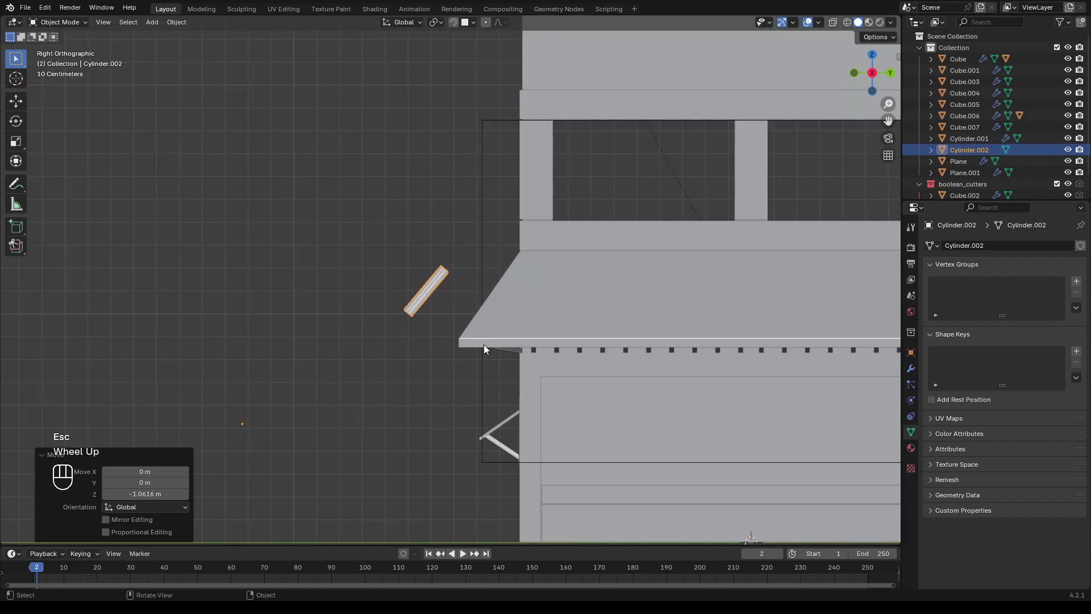
{"action": "key", "text": "Tab"}
{"action": "key", "text": "g"}
{"action": "key", "text": "y"}
{"action": "left_click", "coordinate": [555, 348]}
{"action": "key", "text": "Tab"}
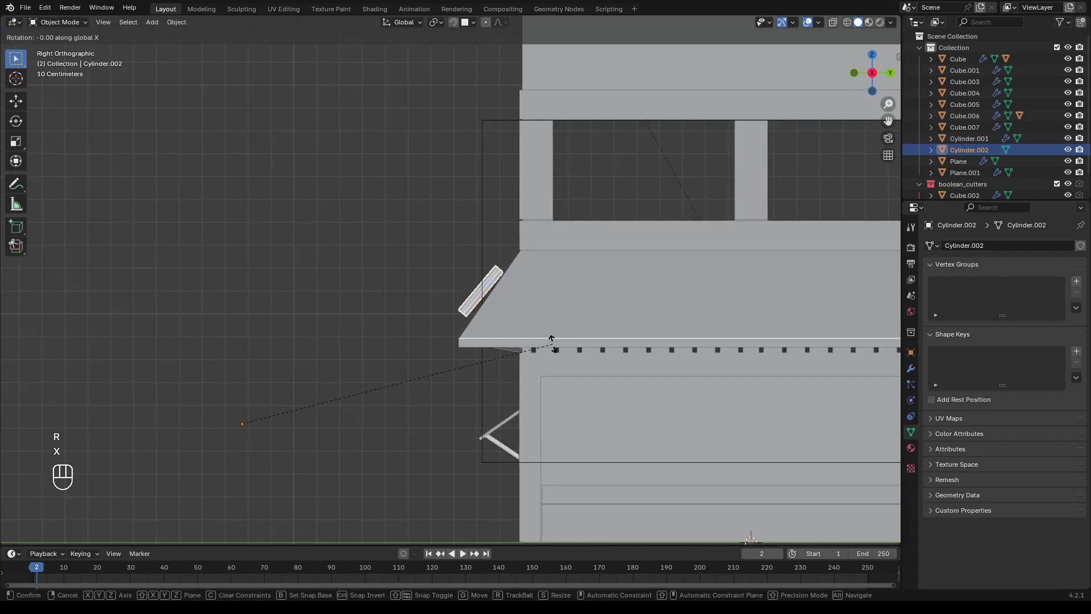
Step: Fine-tune the tile object's tilt about X to match the awning, and shift its mesh about 0.13 m along Y
{"action": "left_click", "coordinate": [546, 321], "text": "ctrl"}
{"action": "key", "text": "Tab"}
{"action": "key", "text": "g"}
{"action": "key", "text": "y"}
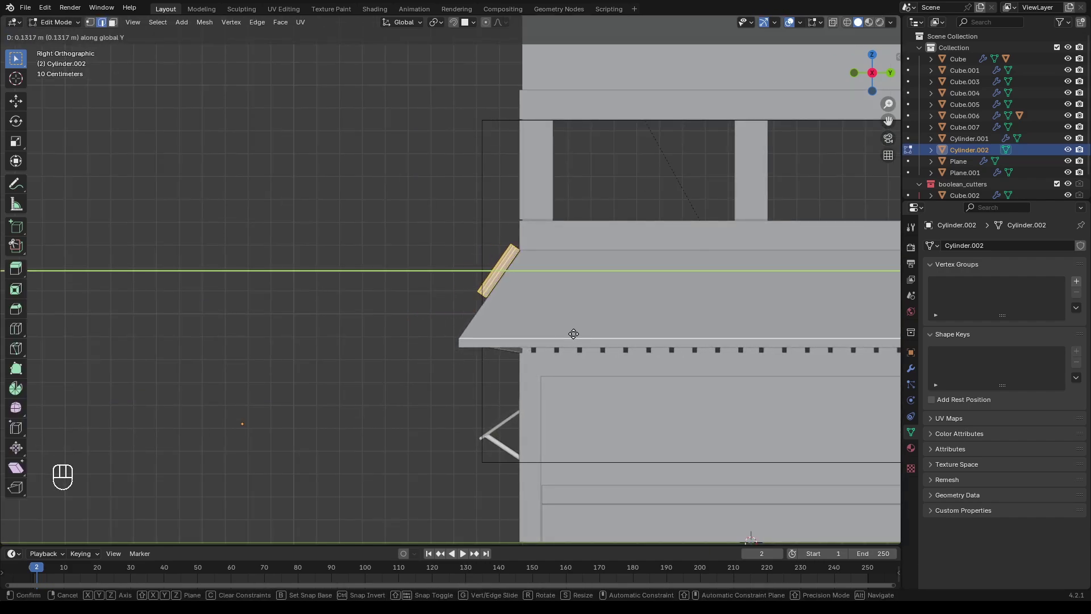
{"action": "left_click", "coordinate": [574, 334]}
Step: Move the tile's lower-end vertices about 0.21 m along local Z to reach the awning's lower edge
{"action": "scroll", "coordinate": [571, 334], "scroll_direction": "up", "scroll_amount": 1}
{"action": "key", "text": "Tab"}
{"action": "key", "text": "Tab"}
{"action": "key", "text": "1"}
{"action": "key", "text": "alt+z"}
{"action": "left_click_drag", "start_coordinate": [458, 275], "coordinate": [513, 331]}
{"action": "key", "text": "alt+z"}
{"action": "left_click", "coordinate": [481, 382]}
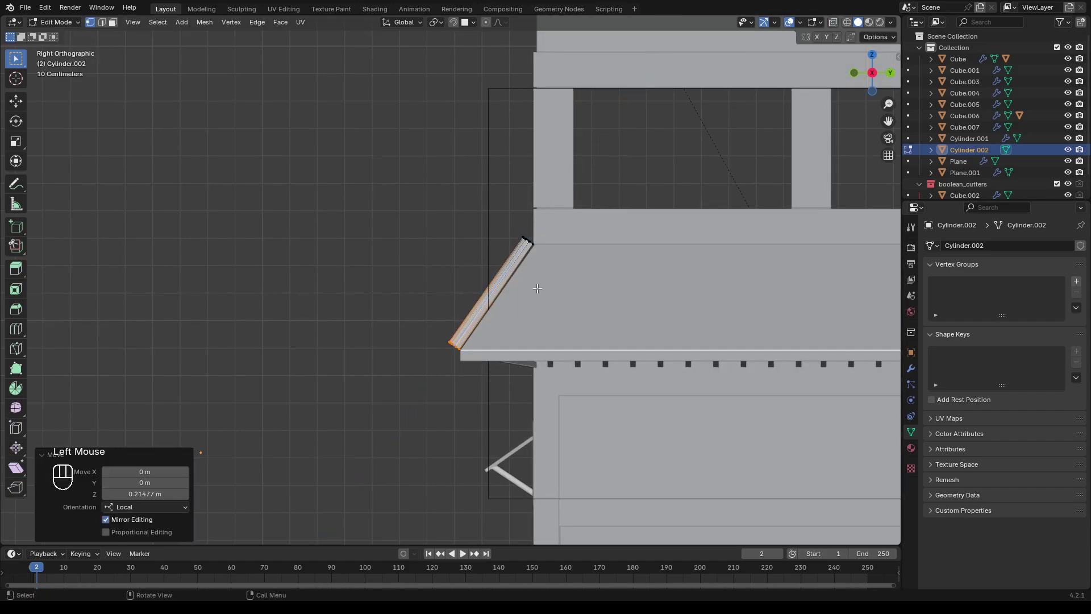
Step: Slide the tile's upper-end vertices down the slope along local Z to shorten it to roughly half the awning
{"action": "middle_click_drag", "start_coordinate": [482, 378], "coordinate": [447, 353], "text": "shift"}
{"action": "scroll", "coordinate": [447, 352], "scroll_direction": "down", "scroll_amount": 1, "text": "shift"}
{"action": "middle_click_drag", "start_coordinate": [447, 352], "coordinate": [594, 419]}
{"action": "middle_click_drag", "start_coordinate": [585, 250], "coordinate": [478, 201]}
{"action": "key", "text": "alt+z"}
{"action": "left_click_drag", "start_coordinate": [479, 201], "coordinate": [576, 266]}
{"action": "key", "text": "alt+z"}
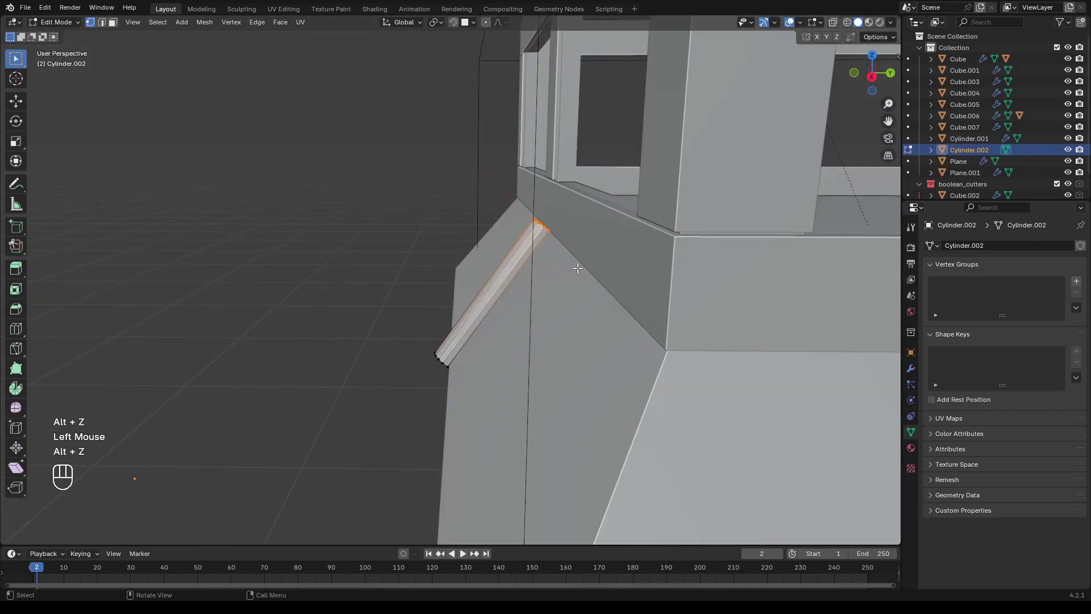
{"action": "middle_click_drag", "start_coordinate": [577, 268], "coordinate": [594, 275]}
{"action": "scroll", "coordinate": [595, 276], "scroll_direction": "up", "scroll_amount": 2}
{"action": "key", "text": "g"}
{"action": "key", "text": "z"}
{"action": "key", "text": "z"}
{"action": "left_click", "coordinate": [485, 382]}
Step: Extrude a copy of the tile's upper end about 0.26 m into a second tile, and slide the joint about 0.04 m up the slope
{"action": "key", "text": "3"}
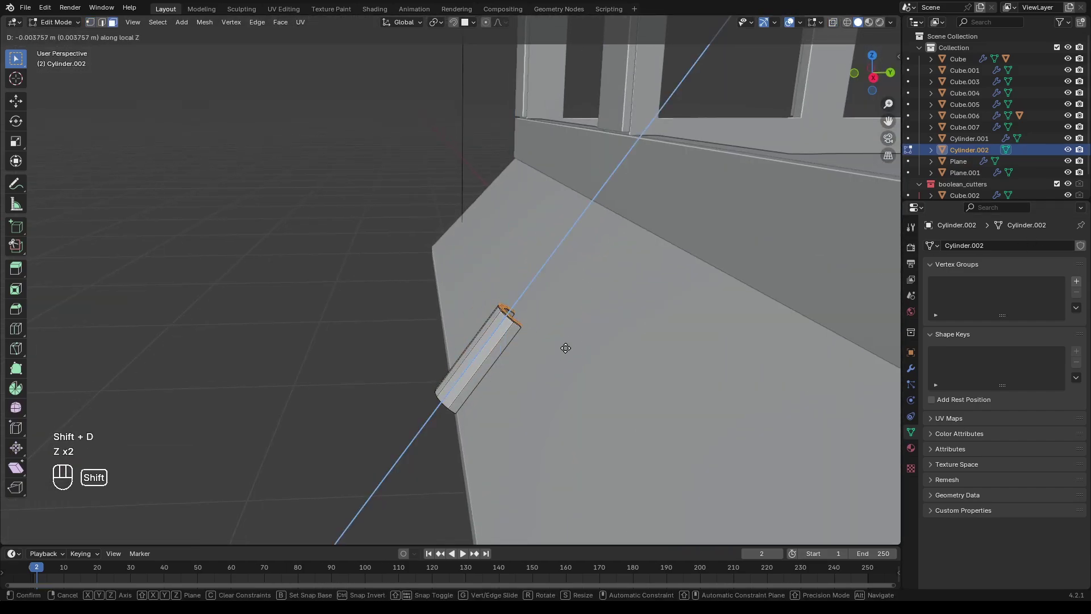
{"action": "left_click", "coordinate": [562, 348], "text": "shift"}
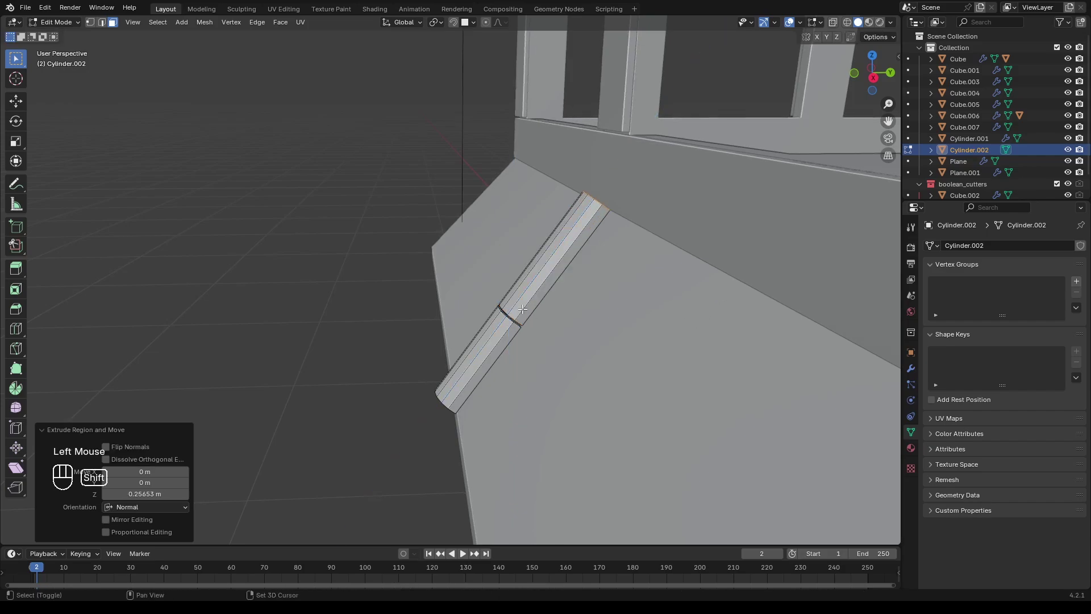
{"action": "middle_click_drag", "start_coordinate": [523, 308], "coordinate": [517, 284], "text": "shift"}
{"action": "scroll", "coordinate": [516, 284], "scroll_direction": "up", "scroll_amount": 3}
{"action": "key", "text": "1"}
{"action": "key", "text": "alt+z"}
{"action": "left_click_drag", "start_coordinate": [513, 251], "coordinate": [602, 341]}
{"action": "key", "text": "alt+z"}
{"action": "scroll", "coordinate": [589, 342], "scroll_direction": "down", "scroll_amount": 2}
{"action": "key", "text": "g"}
{"action": "left_click", "coordinate": [603, 322]}
Step: Select the whole tile column and move it about -0.08 m along X, off the building's centre
{"action": "scroll", "coordinate": [604, 322], "scroll_direction": "down", "scroll_amount": 5}
{"action": "middle_click_drag", "start_coordinate": [432, 295], "coordinate": [544, 301]}
{"action": "scroll", "coordinate": [544, 302], "scroll_direction": "up", "scroll_amount": 1}
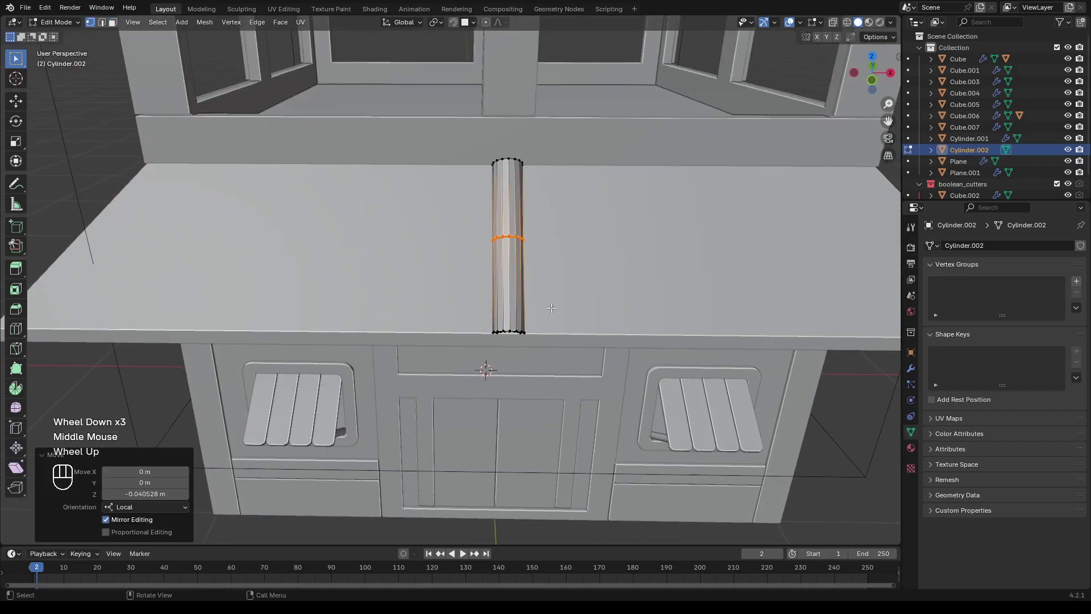
{"action": "scroll", "coordinate": [544, 301], "scroll_direction": "down", "scroll_amount": 1}
{"action": "key", "text": "a"}
{"action": "key", "text": "g"}
{"action": "key", "text": "y"}
{"action": "key", "text": "x"}
{"action": "left_click", "coordinate": [517, 310]}
Step: Add a Mirror modifier on X and move the tile column about 0.04 m along X next to its mirrored copy
{"action": "left_click", "coordinate": [911, 368]}
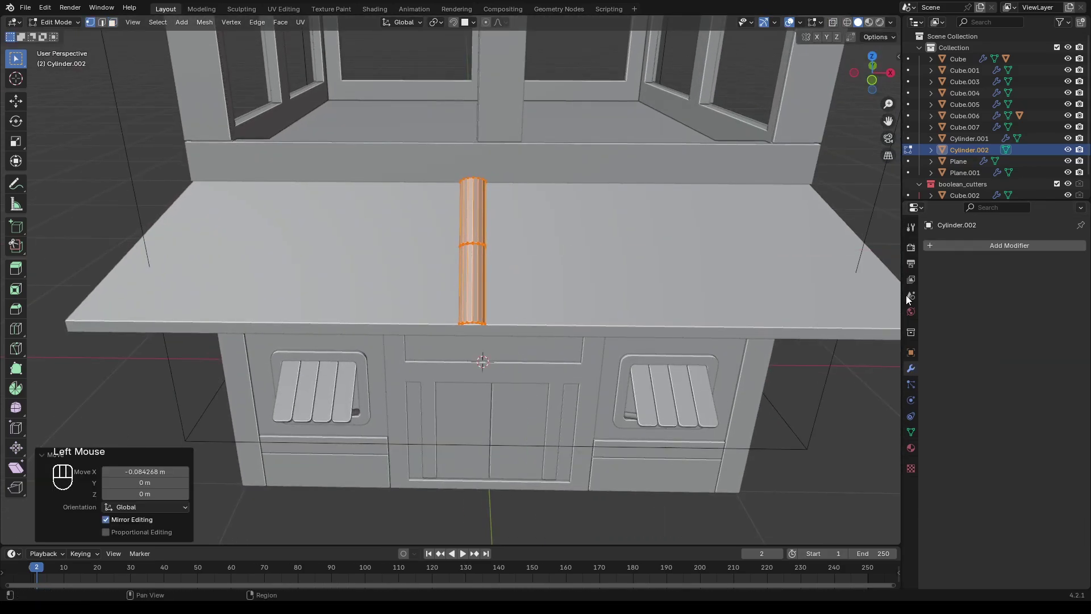
{"action": "left_click", "coordinate": [934, 245]}
{"action": "left_click", "coordinate": [878, 244]}
{"action": "left_click", "coordinate": [879, 263]}
{"action": "key", "text": "g"}
{"action": "key", "text": "x"}
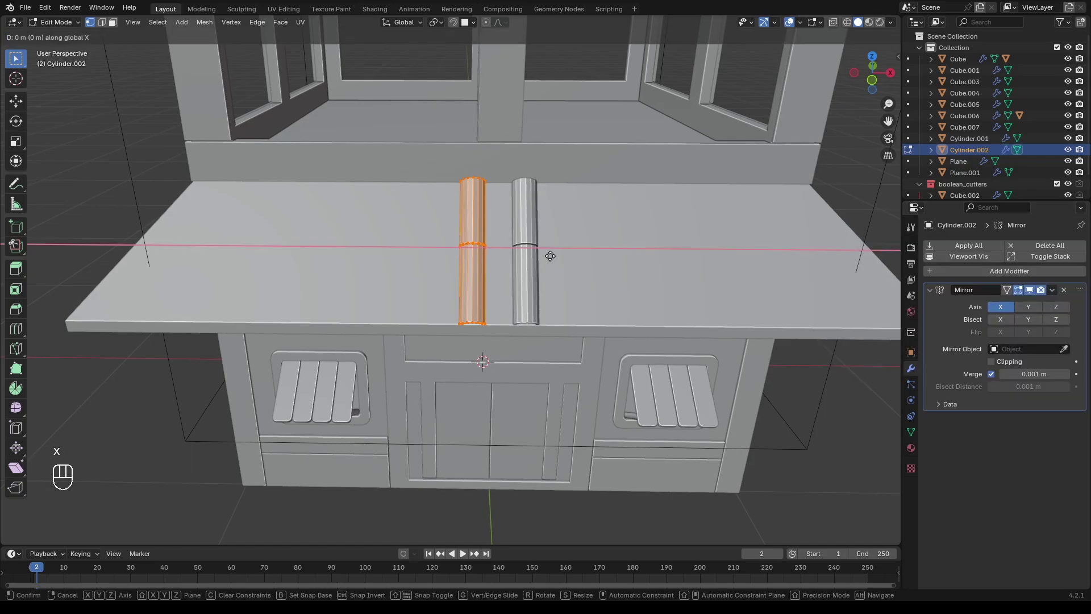
{"action": "left_click", "coordinate": [544, 255], "text": "shift"}
Step: Duplicate the tile column twice along negative X, spaced about 0.09 m, to form three adjacent columns
{"action": "key", "text": "shift+d"}
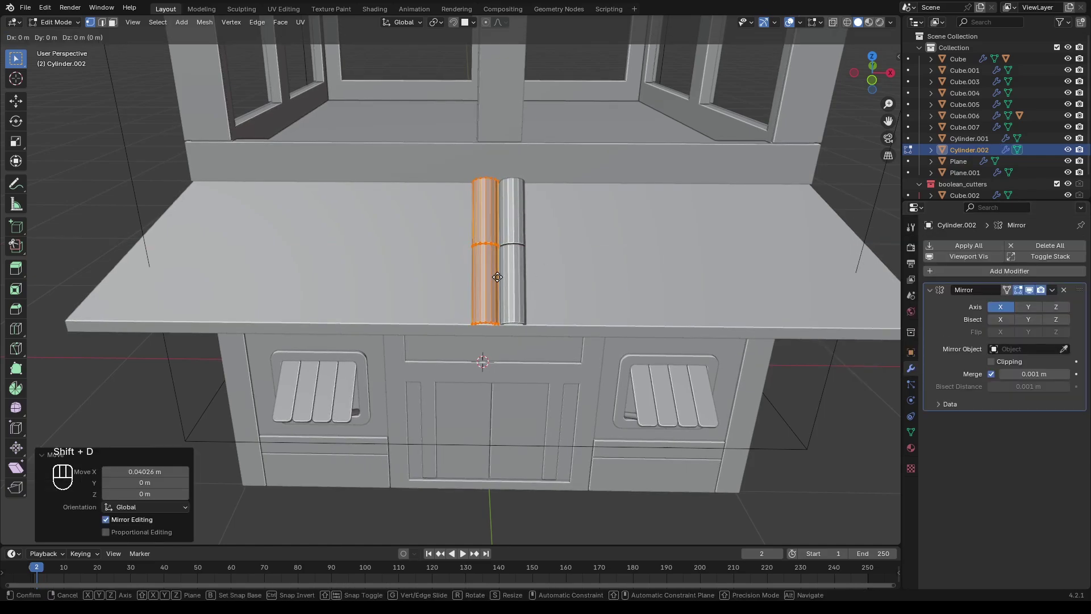
{"action": "key", "text": "x"}
{"action": "left_click", "coordinate": [511, 289], "text": "shift"}
{"action": "scroll", "coordinate": [500, 268], "scroll_direction": "up", "scroll_amount": 2}
{"action": "key", "text": "g"}
{"action": "key", "text": "x"}
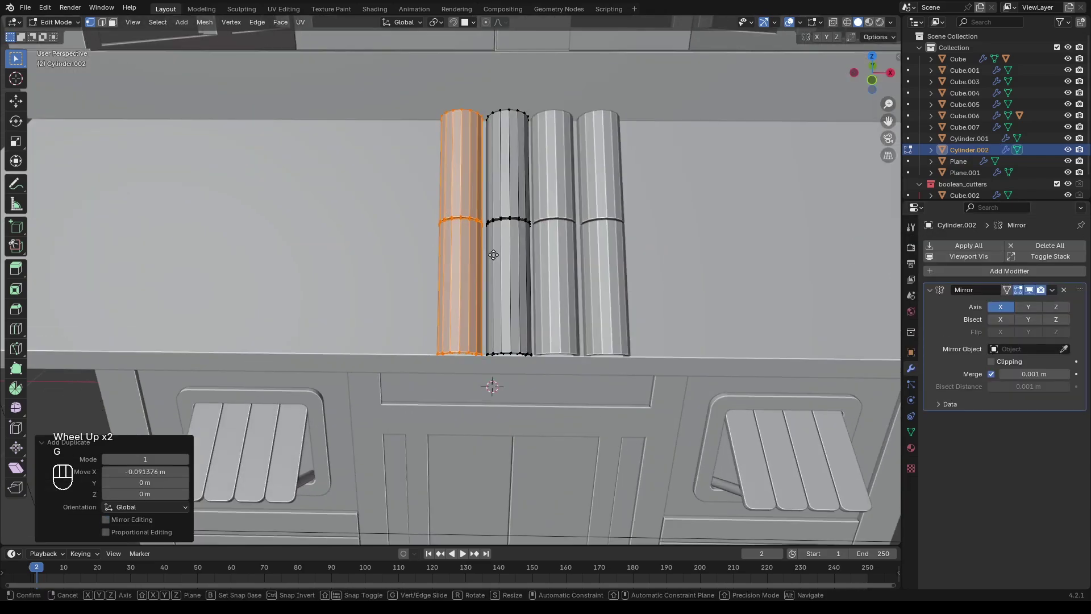
{"action": "left_click", "coordinate": [494, 253], "text": "shift"}
{"action": "middle_click_drag", "start_coordinate": [493, 238], "coordinate": [498, 278], "text": "shift"}
{"action": "scroll", "coordinate": [498, 278], "scroll_direction": "up", "scroll_amount": 1, "text": "shift"}
{"action": "scroll", "coordinate": [499, 277], "scroll_direction": "up", "scroll_amount": 1}
{"action": "scroll", "coordinate": [499, 277], "scroll_direction": "down", "scroll_amount": 1}
{"action": "key", "text": "x"}
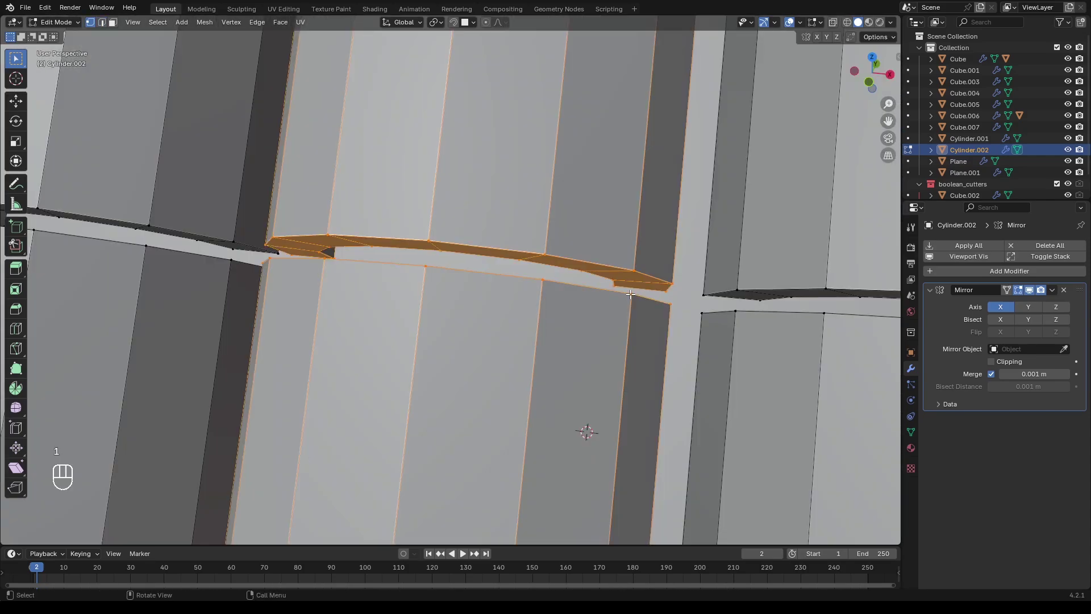
Step: Select the middle column's joint vertices and slide them down the slope along local Z to stagger the tiles
{"action": "key", "text": "alt+z"}
{"action": "left_click", "coordinate": [602, 297], "text": "alt+shift"}
{"action": "key", "text": "alt+z"}
{"action": "scroll", "coordinate": [602, 297], "scroll_direction": "down", "scroll_amount": 2}
{"action": "scroll", "coordinate": [603, 298], "scroll_direction": "down", "scroll_amount": 3}
{"action": "key", "text": "g"}
{"action": "key", "text": "z"}
{"action": "key", "text": "z"}
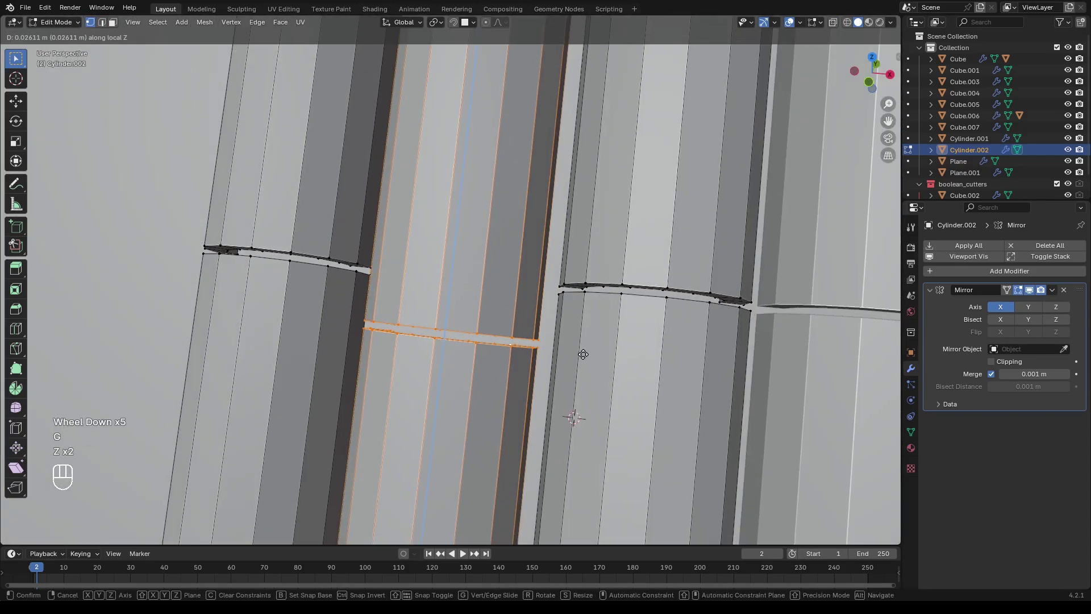
{"action": "left_click", "coordinate": [582, 353]}
Step: Slide the outermost column's joint vertices about 0.11 m up the slope along local Z
{"action": "middle_click_drag", "start_coordinate": [582, 353], "coordinate": [625, 341], "text": "shift"}
{"action": "key", "text": "alt+z"}
{"action": "left_click_drag", "start_coordinate": [333, 144], "coordinate": [548, 236]}
{"action": "key", "text": "alt+z"}
{"action": "key", "text": "g"}
{"action": "key", "text": "z"}
{"action": "key", "text": "z"}
{"action": "key", "text": "z"}
{"action": "key", "text": "z"}
{"action": "key", "text": "z"}
{"action": "left_click", "coordinate": [540, 234]}
{"action": "scroll", "coordinate": [540, 234], "scroll_direction": "down", "scroll_amount": 6}
{"action": "middle_click_drag", "start_coordinate": [540, 234], "coordinate": [529, 255]}
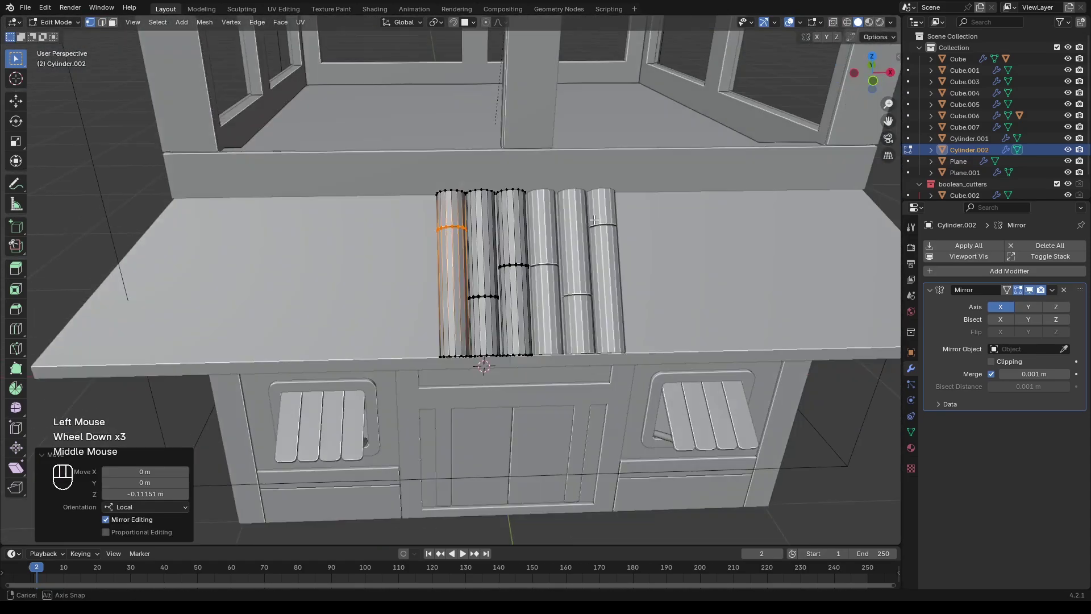
Step: Duplicate the three staggered columns about -0.26 m along X and repeat the duplication three more times across the awning
{"action": "key", "text": "Tab"}
{"action": "key", "text": "Tab"}
{"action": "key", "text": "a"}
{"action": "key", "text": "shift+d"}
{"action": "key", "text": "x"}
{"action": "left_click", "coordinate": [449, 314], "text": "shift"}
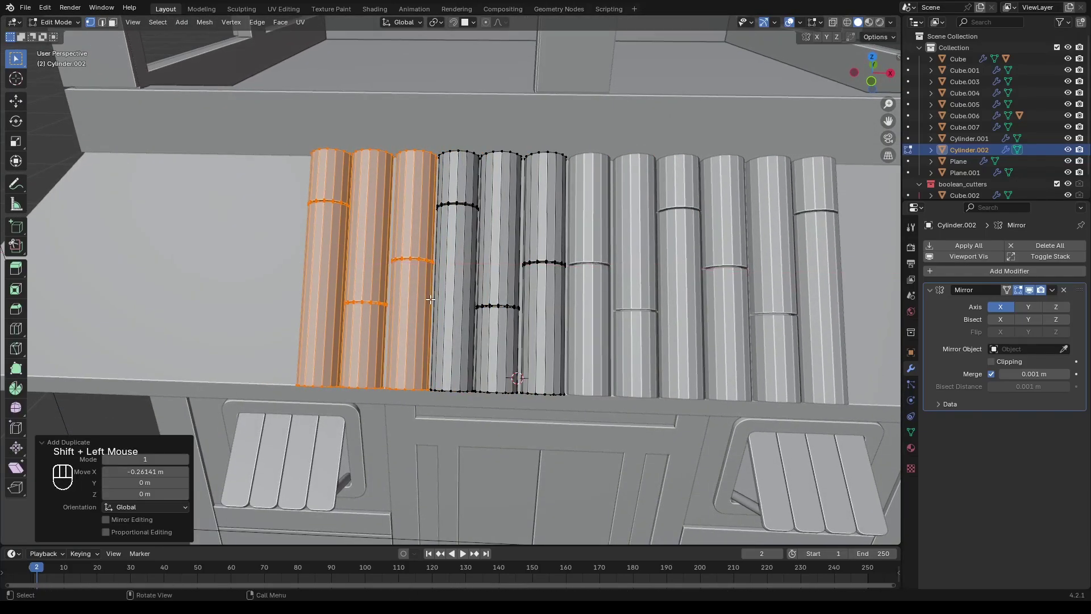
{"action": "key", "text": "shift+r"}
{"action": "key", "text": "shift+r"}
{"action": "scroll", "coordinate": [449, 313], "scroll_direction": "down", "scroll_amount": 1}
{"action": "key", "text": "shift+r"}
{"action": "scroll", "coordinate": [398, 284], "scroll_direction": "down", "scroll_amount": 1}
{"action": "middle_click_drag", "start_coordinate": [307, 256], "coordinate": [481, 293], "text": "shift"}
Step: Duplicate both tiles of the second-to-last column along X to fill the awning's outer end, and leave Edit Mode
{"action": "key", "text": "3"}
{"action": "key", "text": "l"}
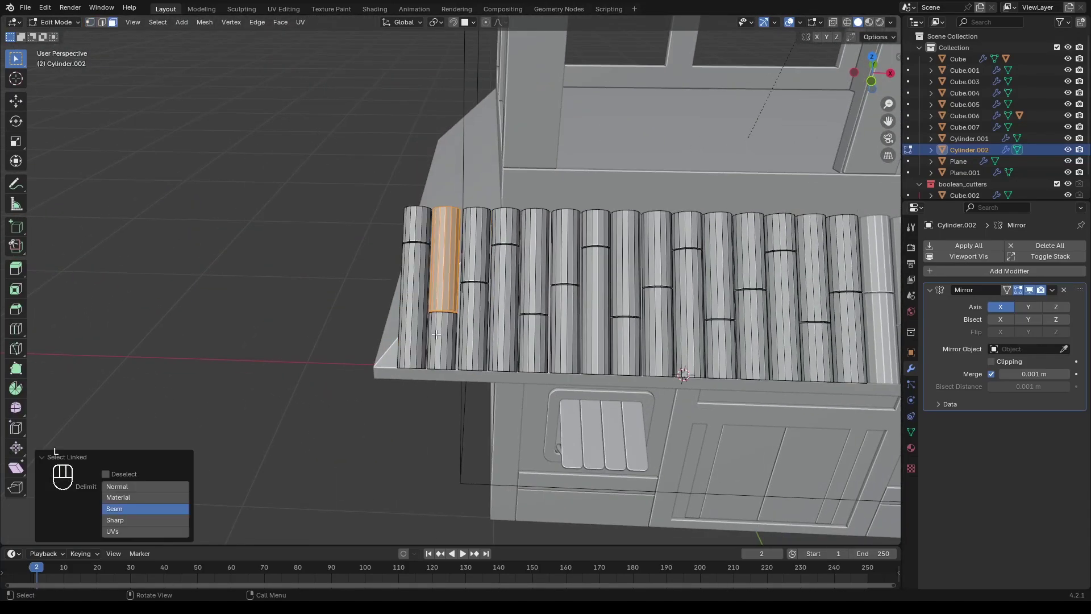
{"action": "key", "text": "l"}
{"action": "scroll", "coordinate": [439, 325], "scroll_direction": "up", "scroll_amount": 2}
{"action": "middle_click_drag", "start_coordinate": [439, 325], "coordinate": [490, 300], "text": "shift"}
{"action": "scroll", "coordinate": [490, 300], "scroll_direction": "up", "scroll_amount": 1, "text": "shift"}
{"action": "key", "text": "shift+d"}
{"action": "key", "text": "x"}
{"action": "left_click", "coordinate": [444, 297]}
{"action": "scroll", "coordinate": [440, 299], "scroll_direction": "down", "scroll_amount": 3}
{"action": "key", "text": "Tab"}
{"action": "left_click", "coordinate": [346, 345]}
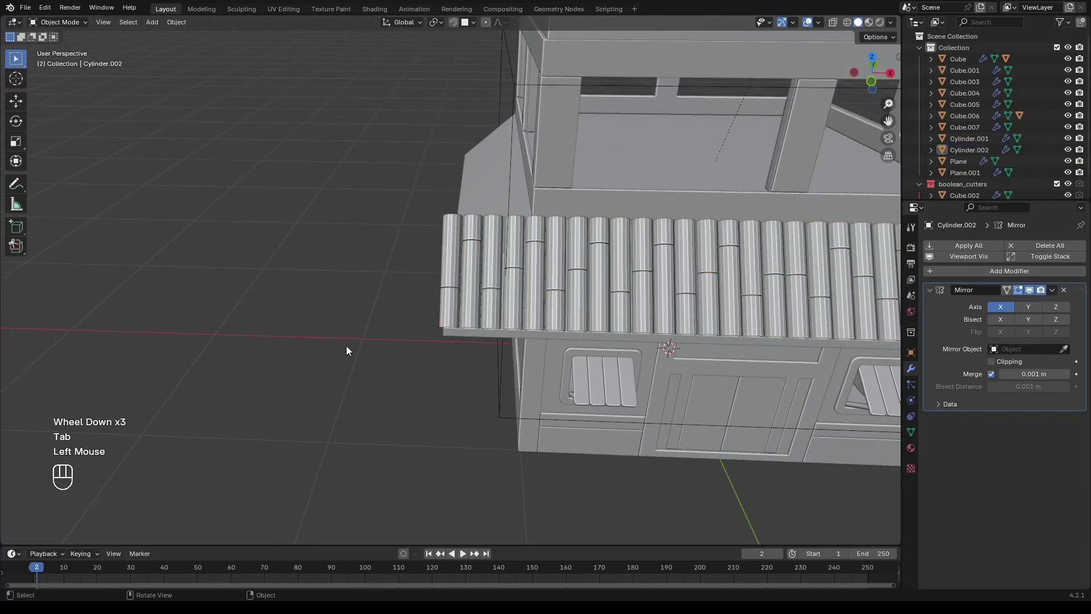
Step: Duplicate the finished tile set about -2.4 m along Y, away from the front awning
{"action": "middle_click_drag", "start_coordinate": [346, 346], "coordinate": [454, 318]}
{"action": "scroll", "coordinate": [530, 278], "scroll_direction": "up", "scroll_amount": 2}
{"action": "left_click", "coordinate": [530, 279]}
{"action": "key", "text": "shift+d"}
{"action": "key", "text": "y"}
{"action": "key", "text": "x"}
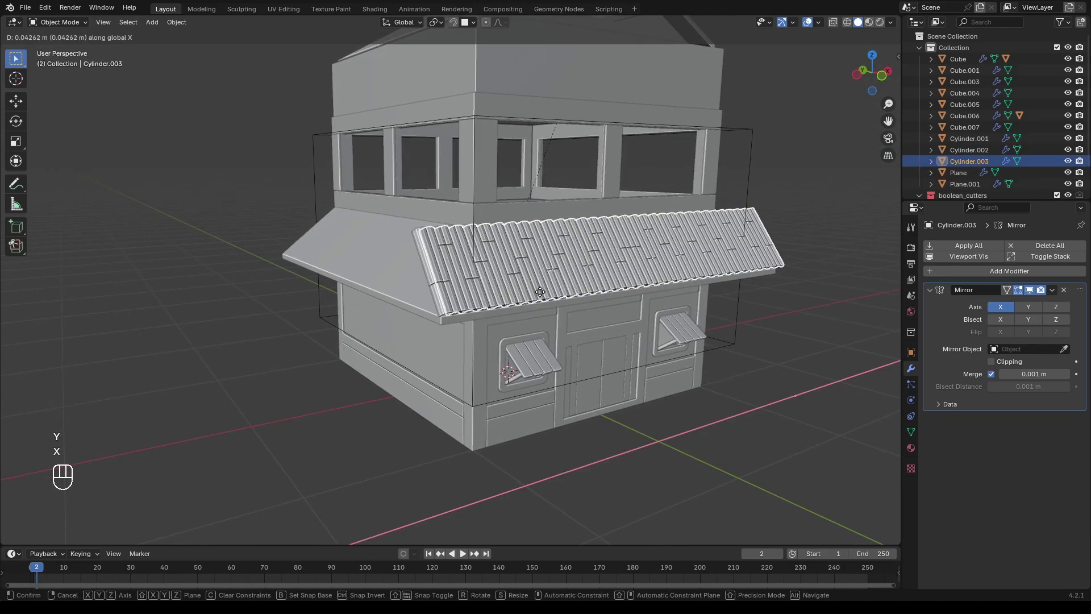
{"action": "key", "text": "y"}
{"action": "left_click", "coordinate": [165, 476]}
{"action": "scroll", "coordinate": [163, 474], "scroll_direction": "down", "scroll_amount": 3}
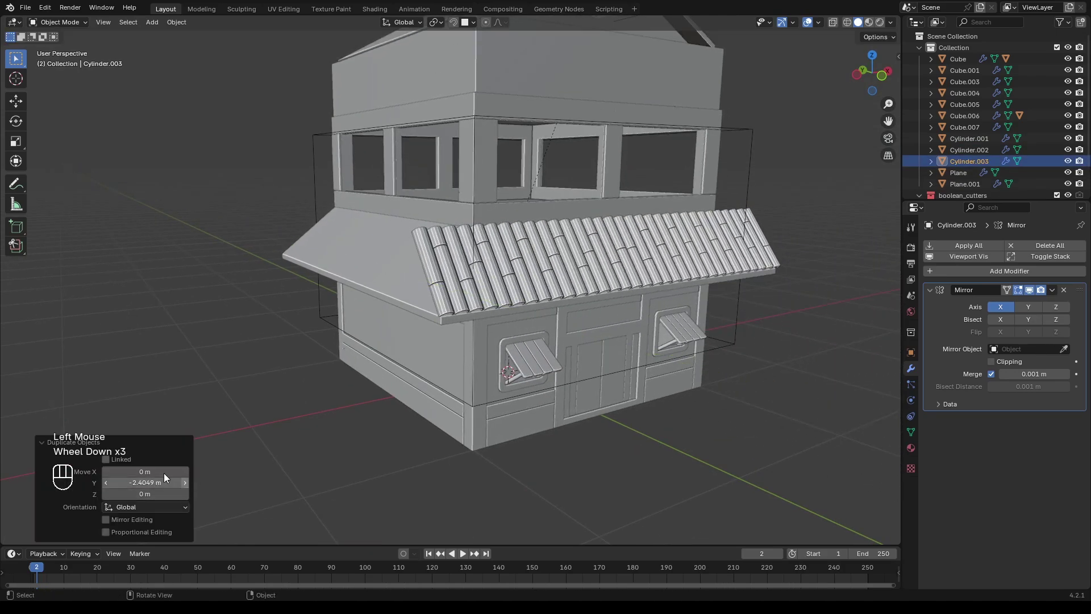
Step: Move the duplicated tile set farther away from the building along negative Y
{"action": "scroll", "coordinate": [227, 427], "scroll_direction": "down", "scroll_amount": 4}
{"action": "middle_click_drag", "start_coordinate": [316, 347], "coordinate": [343, 363]}
{"action": "scroll", "coordinate": [343, 364], "scroll_direction": "down", "scroll_amount": 1}
{"action": "key", "text": "g"}
{"action": "key", "text": "y"}
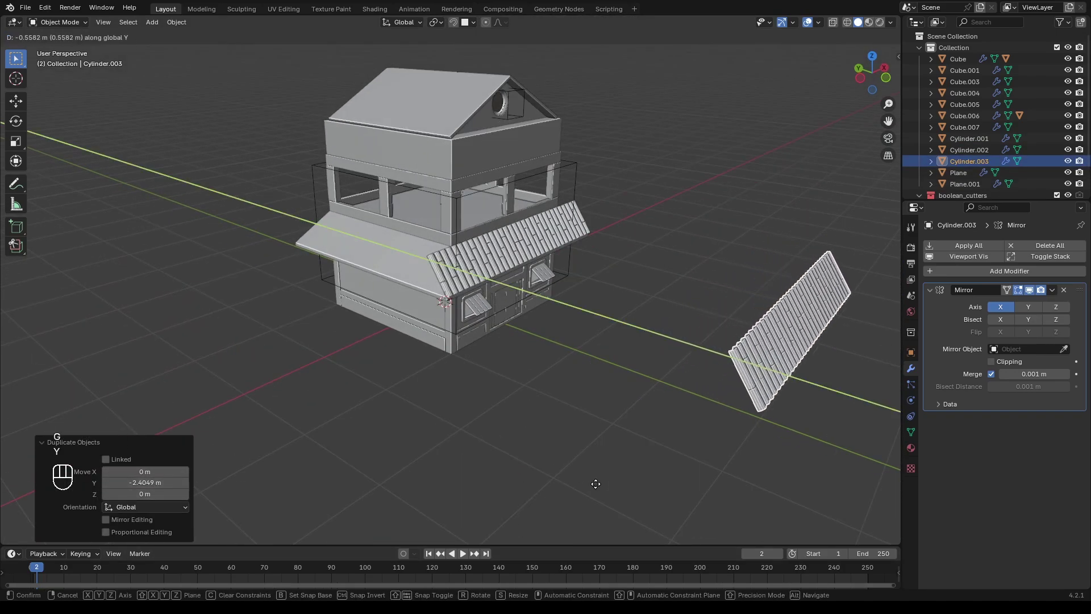
{"action": "left_click", "coordinate": [610, 384]}
Step: Duplicate the side awning's sloped face in place and separate it into its own object
{"action": "scroll", "coordinate": [609, 383], "scroll_direction": "up", "scroll_amount": 3}
{"action": "middle_click_drag", "start_coordinate": [609, 383], "coordinate": [489, 324], "text": "shift"}
{"action": "scroll", "coordinate": [405, 380], "scroll_direction": "down", "scroll_amount": 1, "text": "shift"}
{"action": "scroll", "coordinate": [445, 342], "scroll_direction": "down", "scroll_amount": 2}
{"action": "left_click", "coordinate": [284, 290]}
{"action": "key", "text": "Tab"}
{"action": "key", "text": "3"}
{"action": "left_click", "coordinate": [289, 284]}
{"action": "middle_click_drag", "start_coordinate": [352, 341], "coordinate": [307, 318]}
{"action": "scroll", "coordinate": [307, 341], "scroll_direction": "up", "scroll_amount": 2}
{"action": "key", "text": "shift+d"}
{"action": "key", "text": "Escape"}
{"action": "key", "text": "o"}
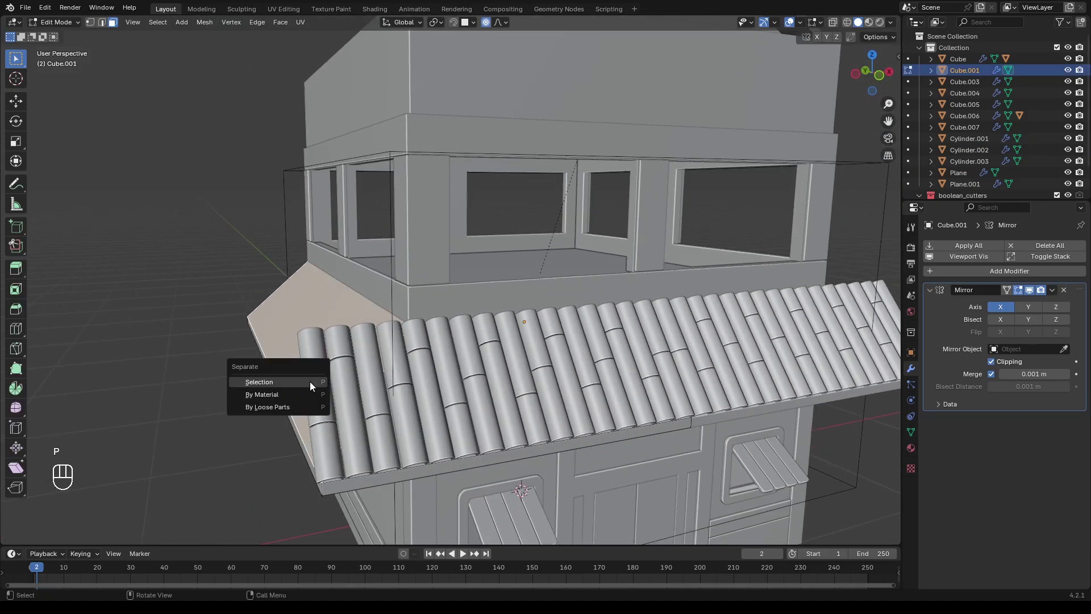
{"action": "left_click", "coordinate": [311, 384]}
{"action": "key", "text": "Tab"}
{"action": "left_click", "coordinate": [292, 370]}
Step: Extrude the separated awning face into a thick cutter block and shift it along Y
{"action": "key", "text": "Tab"}
{"action": "key", "text": "e"}
{"action": "left_click", "coordinate": [206, 355]}
{"action": "left_click", "coordinate": [287, 393]}
{"action": "middle_click_drag", "start_coordinate": [287, 392], "coordinate": [373, 404]}
{"action": "key", "text": "g"}
{"action": "key", "text": "y"}
{"action": "key", "text": "Escape"}
{"action": "key", "text": "o"}
{"action": "key", "text": "g"}
{"action": "key", "text": "x"}
{"action": "key", "text": "y"}
{"action": "left_click", "coordinate": [398, 459]}
Step: Subtract the cutter block from the front awning's roof tiles with a boolean difference
{"action": "middle_click_drag", "start_coordinate": [398, 460], "coordinate": [478, 415]}
{"action": "middle_click_drag", "start_coordinate": [478, 415], "coordinate": [454, 301], "text": "shift"}
{"action": "key", "text": "Tab"}
{"action": "left_click", "coordinate": [494, 393], "text": "shift"}
{"action": "key", "text": "ctrl+KP_Subtract"}
{"action": "scroll", "coordinate": [501, 386], "scroll_direction": "up", "scroll_amount": 4}
Step: Shift the cutter block's face along X to adjust the trim at the awning's corner, and leave Edit Mode
{"action": "key", "text": "Tab"}
{"action": "left_click", "coordinate": [448, 271]}
{"action": "left_click", "coordinate": [448, 251]}
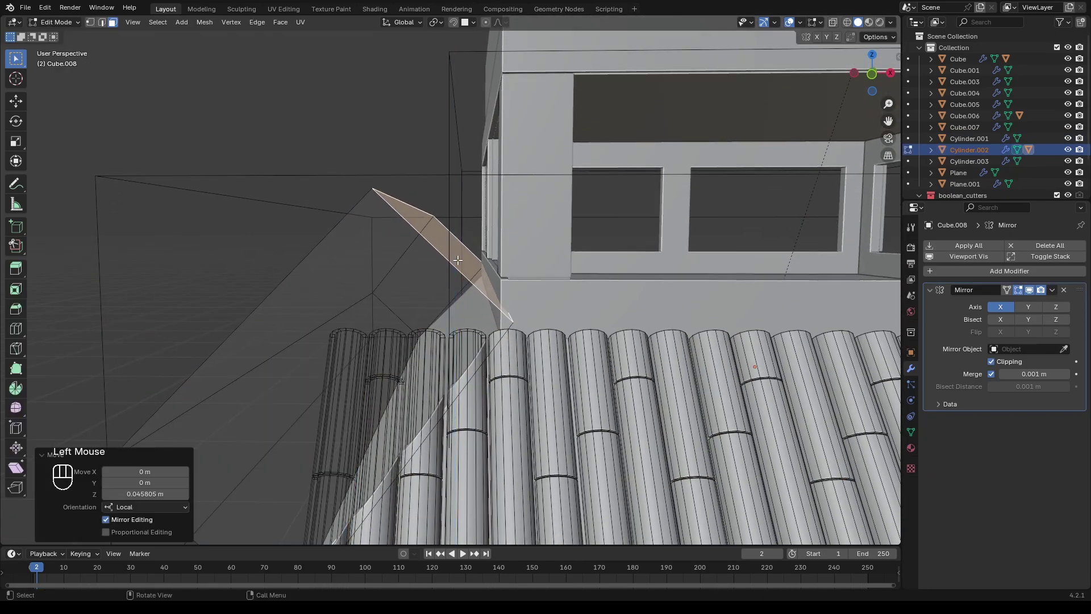
{"action": "key", "text": "g"}
{"action": "key", "text": "x"}
{"action": "left_click", "coordinate": [456, 267]}
{"action": "key", "text": "Tab"}
{"action": "left_click", "coordinate": [363, 318]}
{"action": "middle_click_drag", "start_coordinate": [364, 318], "coordinate": [347, 341]}
{"action": "scroll", "coordinate": [347, 341], "scroll_direction": "down", "scroll_amount": 6}
{"action": "middle_click_drag", "start_coordinate": [346, 341], "coordinate": [339, 352]}
{"action": "scroll", "coordinate": [339, 352], "scroll_direction": "down", "scroll_amount": 3}
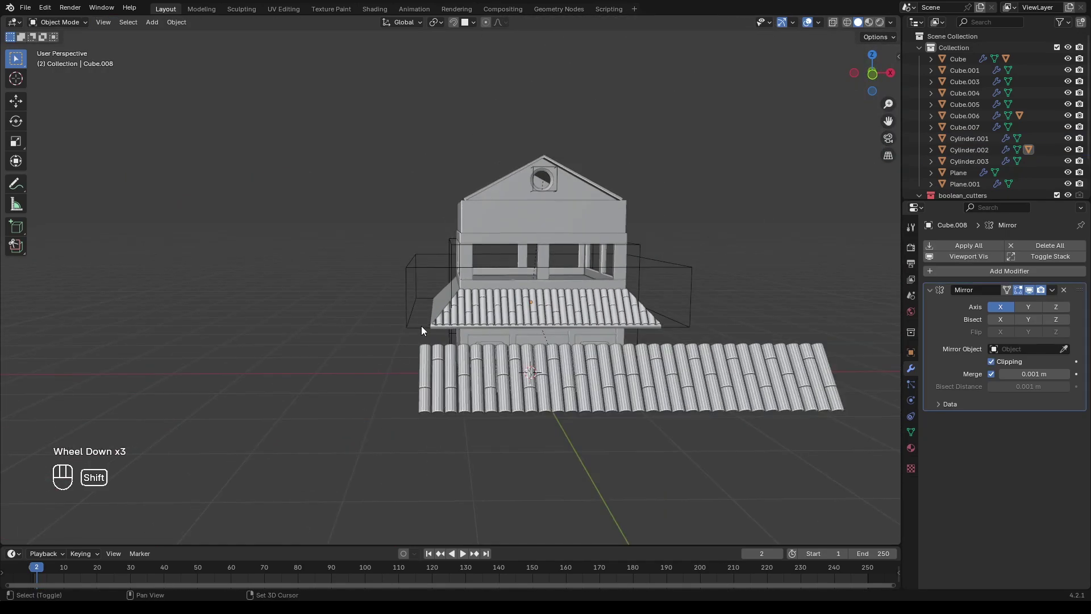
{"action": "middle_click_drag", "start_coordinate": [421, 325], "coordinate": [392, 341], "text": "shift"}
{"action": "scroll", "coordinate": [392, 341], "scroll_direction": "up", "scroll_amount": 2}
{"action": "middle_click_drag", "start_coordinate": [392, 341], "coordinate": [396, 418]}
{"action": "scroll", "coordinate": [443, 356], "scroll_direction": "up", "scroll_amount": 2}
{"action": "scroll", "coordinate": [397, 418], "scroll_direction": "up", "scroll_amount": 2}
{"action": "left_click", "coordinate": [490, 459]}
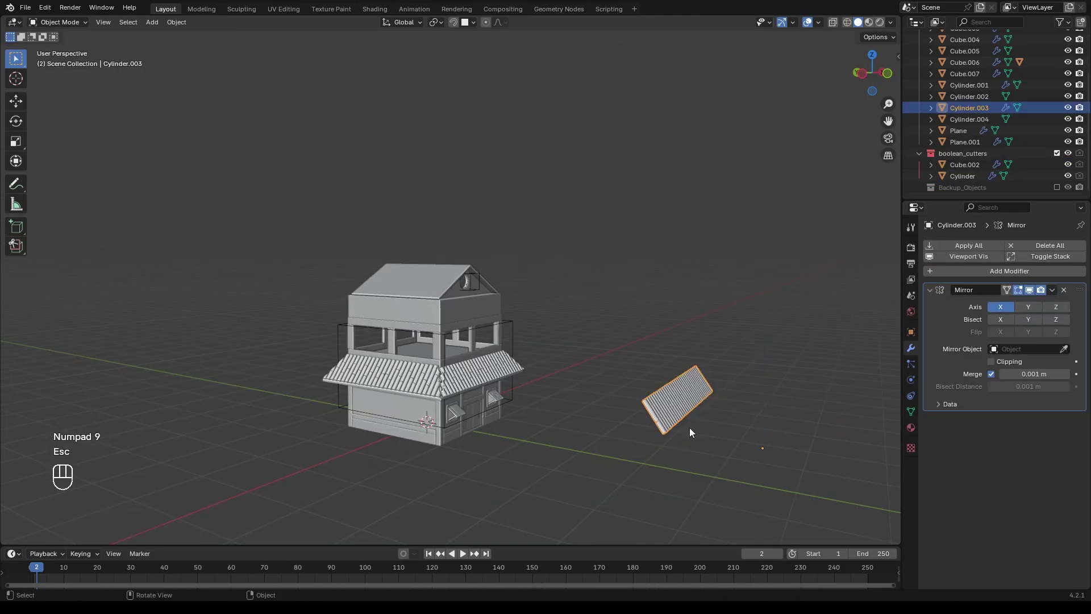
Step: Try rotating the spare tile set by -90°, and undo the rotation
{"action": "key", "text": "KP_Subtract"}
{"action": "key", "text": "KP_9"}
{"action": "key", "text": "KP_0"}
{"action": "key", "text": "Return"}
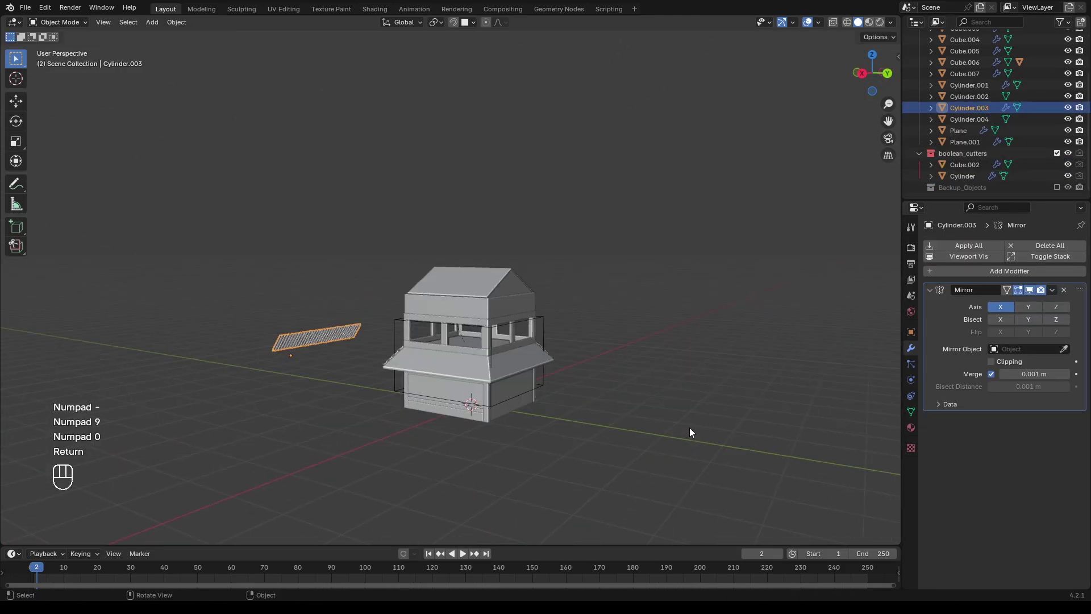
{"action": "scroll", "coordinate": [690, 428], "scroll_direction": "up", "scroll_amount": 2}
{"action": "middle_click_drag", "start_coordinate": [690, 427], "coordinate": [537, 404]}
{"action": "key", "text": "ctrl+z"}
{"action": "key", "text": "ctrl+z"}
{"action": "key", "text": "ctrl+z"}
{"action": "key", "text": "ctrl+z"}
{"action": "key", "text": "ctrl+shift+z"}
{"action": "key", "text": "ctrl+shift+z"}
Step: Rotate the spare tile set roughly a quarter turn about global Z, parallel to the gable roof's ridge
{"action": "left_click", "coordinate": [158, 343]}
{"action": "left_click", "coordinate": [227, 337]}
{"action": "key", "text": "r"}
{"action": "key", "text": "z"}
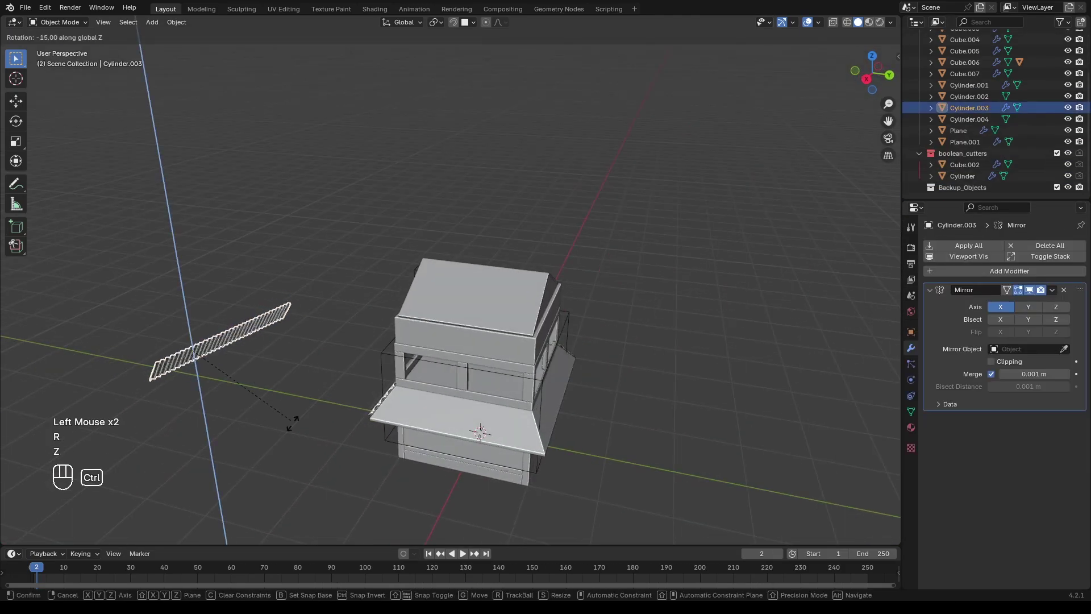
{"action": "key", "text": "Escape"}
{"action": "middle_click_drag", "start_coordinate": [292, 354], "coordinate": [350, 393]}
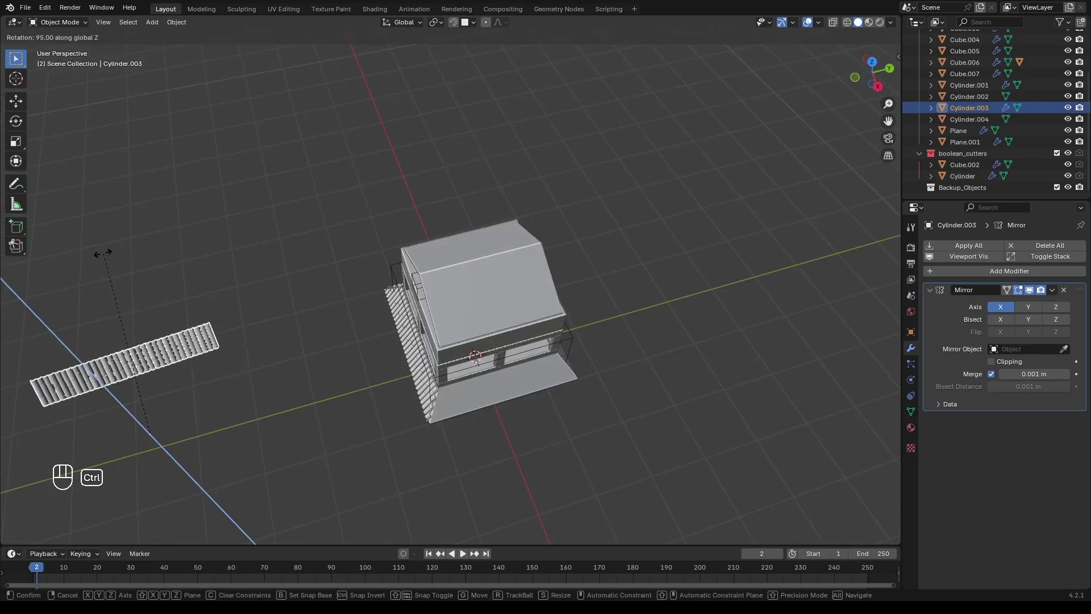
{"action": "left_click", "coordinate": [107, 253], "text": "ctrl"}
Step: Move the tile set about 2.32 m along X and 6.99 m along Y to the building, and adjust its height
{"action": "scroll", "coordinate": [172, 295], "scroll_direction": "down", "scroll_amount": 3}
{"action": "scroll", "coordinate": [347, 341], "scroll_direction": "up", "scroll_amount": 1}
{"action": "middle_click_drag", "start_coordinate": [176, 297], "coordinate": [342, 321]}
{"action": "middle_click_drag", "start_coordinate": [348, 318], "coordinate": [343, 299], "text": "shift"}
{"action": "key", "text": "g"}
{"action": "key", "text": "shift+z"}
{"action": "left_click", "coordinate": [495, 56]}
{"action": "scroll", "coordinate": [511, 306], "scroll_direction": "up", "scroll_amount": 2, "text": "shift"}
{"action": "scroll", "coordinate": [512, 305], "scroll_direction": "up", "scroll_amount": 2}
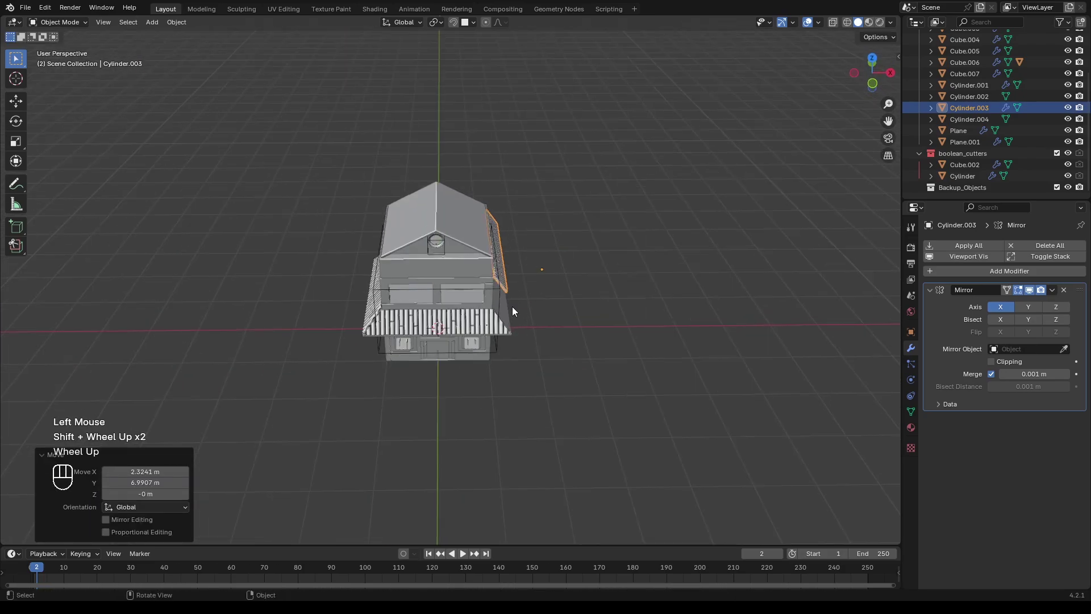
{"action": "key", "text": "g"}
{"action": "key", "text": "z"}
{"action": "left_click", "coordinate": [539, 234]}
Step: Move the tile set about -4.2 m along X, raise it above the gable roof, and shift it about -1.98 m along Y
{"action": "key", "text": "r"}
{"action": "key", "text": "shift+z"}
{"action": "left_click", "coordinate": [304, 229]}
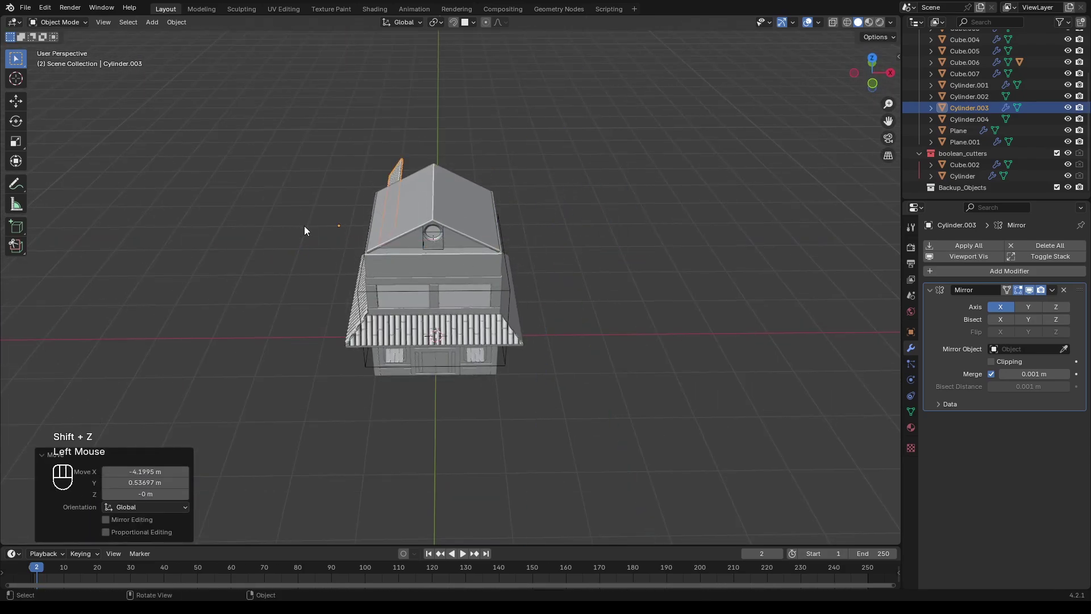
{"action": "middle_click_drag", "start_coordinate": [307, 230], "coordinate": [327, 309], "text": "shift"}
{"action": "scroll", "coordinate": [341, 301], "scroll_direction": "up", "scroll_amount": 2}
{"action": "key", "text": "g"}
{"action": "key", "text": "z"}
{"action": "left_click", "coordinate": [363, 289]}
{"action": "key", "text": "g"}
{"action": "middle_click_drag", "start_coordinate": [556, 358], "coordinate": [559, 344]}
{"action": "scroll", "coordinate": [560, 344], "scroll_direction": "down", "scroll_amount": 1}
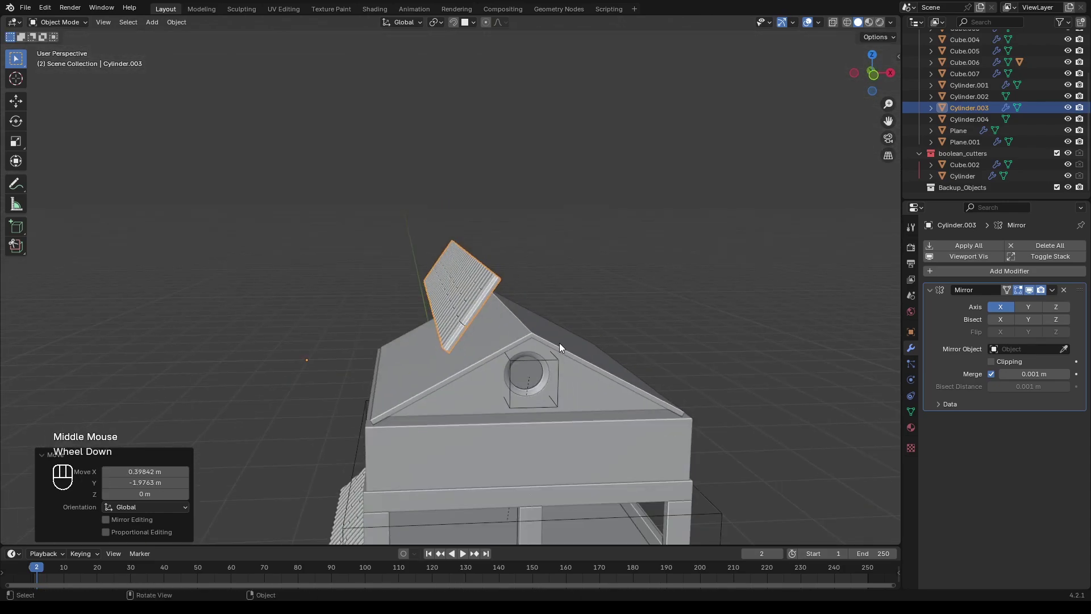
Step: Lower the tile set about 0.29 m, tilt it about 25° around Y to the roof slope, and position it on the roof
{"action": "key", "text": "KP_1"}
{"action": "scroll", "coordinate": [550, 349], "scroll_direction": "up", "scroll_amount": 2}
{"action": "key", "text": "g"}
{"action": "key", "text": "z"}
{"action": "left_click", "coordinate": [584, 390]}
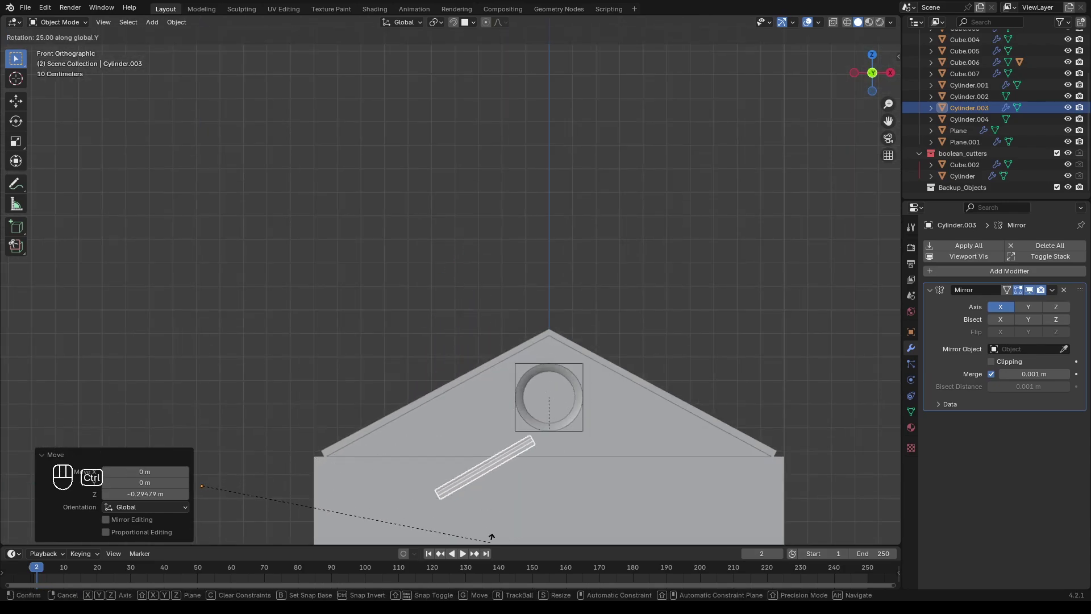
{"action": "left_click", "coordinate": [554, 305]}
{"action": "scroll", "coordinate": [552, 312], "scroll_direction": "up", "scroll_amount": 1}
{"action": "key", "text": "g"}
{"action": "key", "text": "z"}
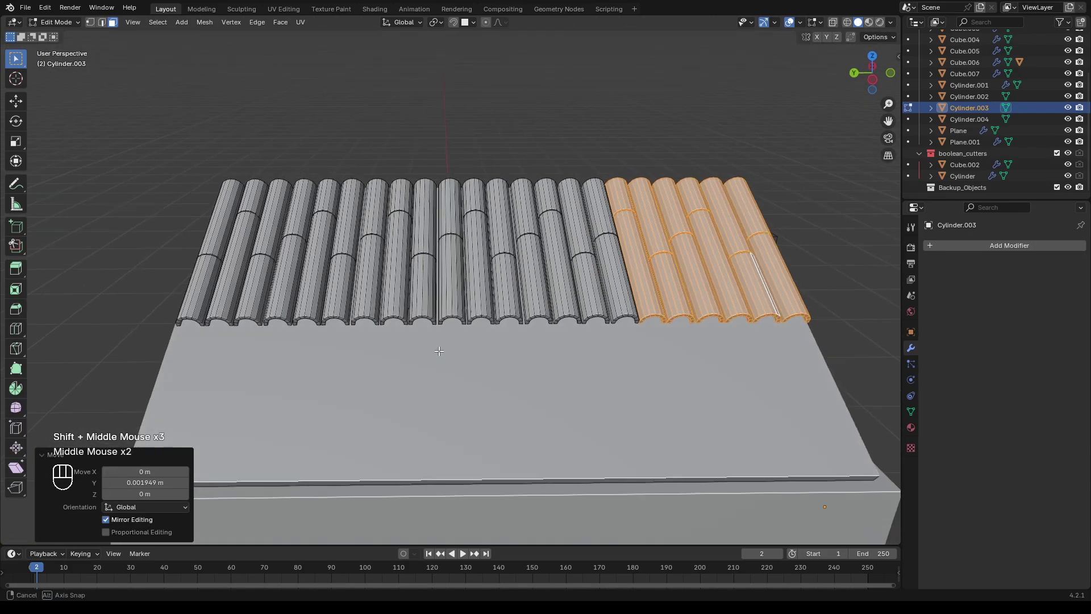
Step: Select all the roof tiles and shift them about 0.006 m along Y
{"action": "key", "text": "s"}
{"action": "middle_click_drag", "start_coordinate": [440, 392], "coordinate": [545, 325]}
{"action": "key", "text": "Escape"}
{"action": "key", "text": "a"}
{"action": "key", "text": "g"}
{"action": "key", "text": "y"}
{"action": "left_click", "coordinate": [436, 355]}
{"action": "scroll", "coordinate": [511, 330], "scroll_direction": "down", "scroll_amount": 1, "text": "shift"}
Step: Duplicate all the roof tiles about 0.62 m down the slope along local Z
{"action": "key", "text": "shift+d"}
{"action": "key", "text": "y"}
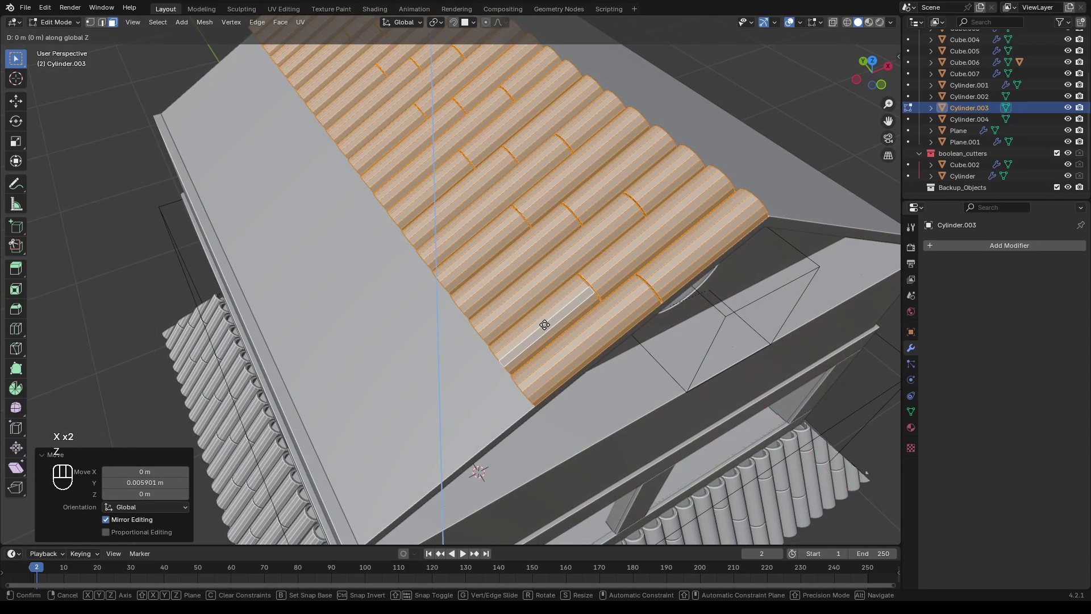
{"action": "key", "text": "z"}
{"action": "left_click", "coordinate": [564, 403]}
{"action": "middle_click_drag", "start_coordinate": [564, 402], "coordinate": [512, 319]}
{"action": "middle_click_drag", "start_coordinate": [511, 319], "coordinate": [454, 256], "text": "shift"}
{"action": "middle_click_drag", "start_coordinate": [455, 256], "coordinate": [429, 246]}
{"action": "scroll", "coordinate": [403, 211], "scroll_direction": "down", "scroll_amount": 5}
{"action": "scroll", "coordinate": [410, 222], "scroll_direction": "up", "scroll_amount": 1}
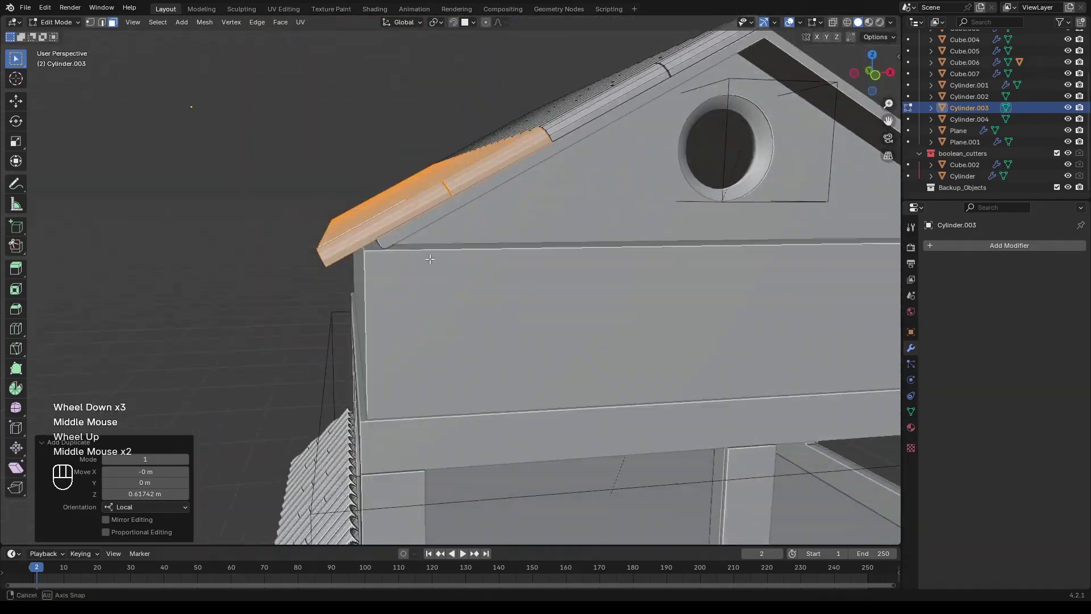
{"action": "scroll", "coordinate": [429, 247], "scroll_direction": "down", "scroll_amount": 2}
Step: Shift the vertices at the tiles' lower ends about -0.1 m along local Z, and leave Edit Mode
{"action": "key", "text": "1"}
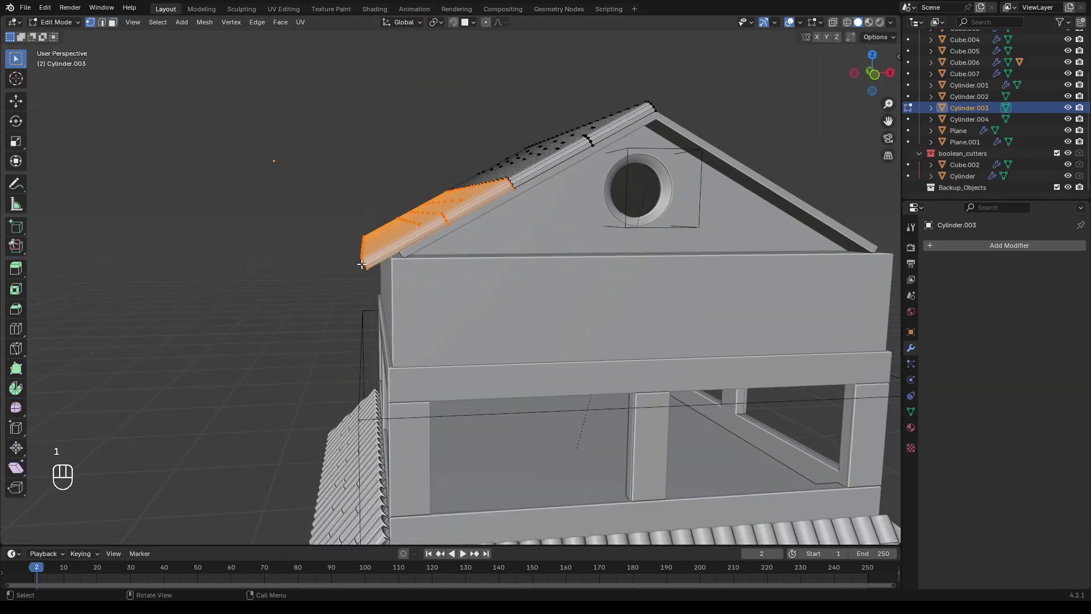
{"action": "key", "text": "alt+z"}
{"action": "left_click", "coordinate": [387, 309]}
{"action": "key", "text": "alt+z"}
{"action": "left_click", "coordinate": [394, 312], "text": "shift"}
{"action": "middle_click_drag", "start_coordinate": [394, 312], "coordinate": [292, 378], "text": "shift"}
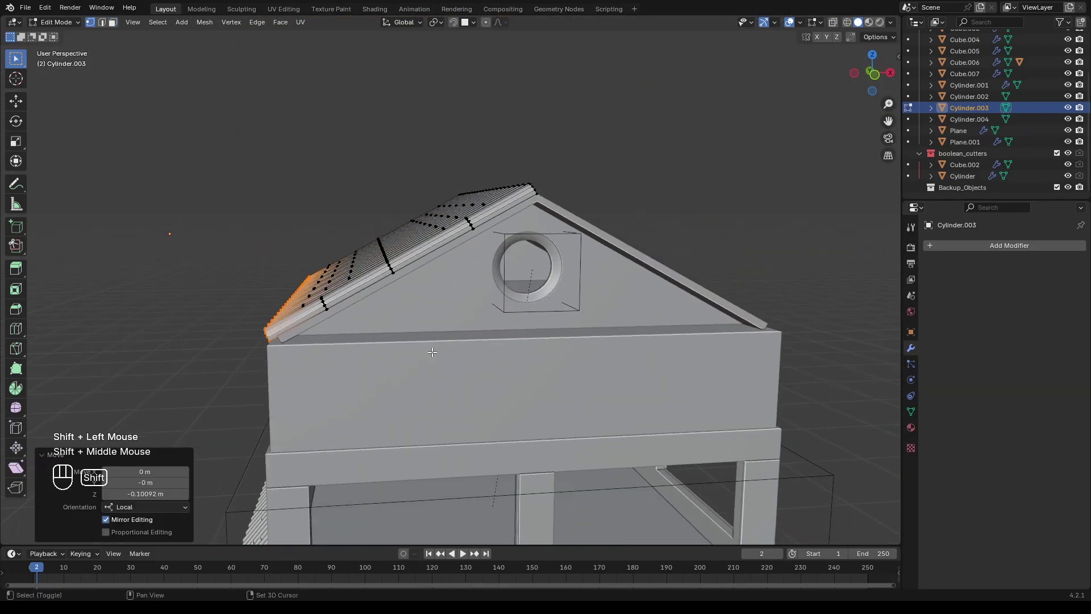
{"action": "middle_click_drag", "start_coordinate": [458, 389], "coordinate": [442, 383], "text": "shift"}
{"action": "key", "text": "Tab"}
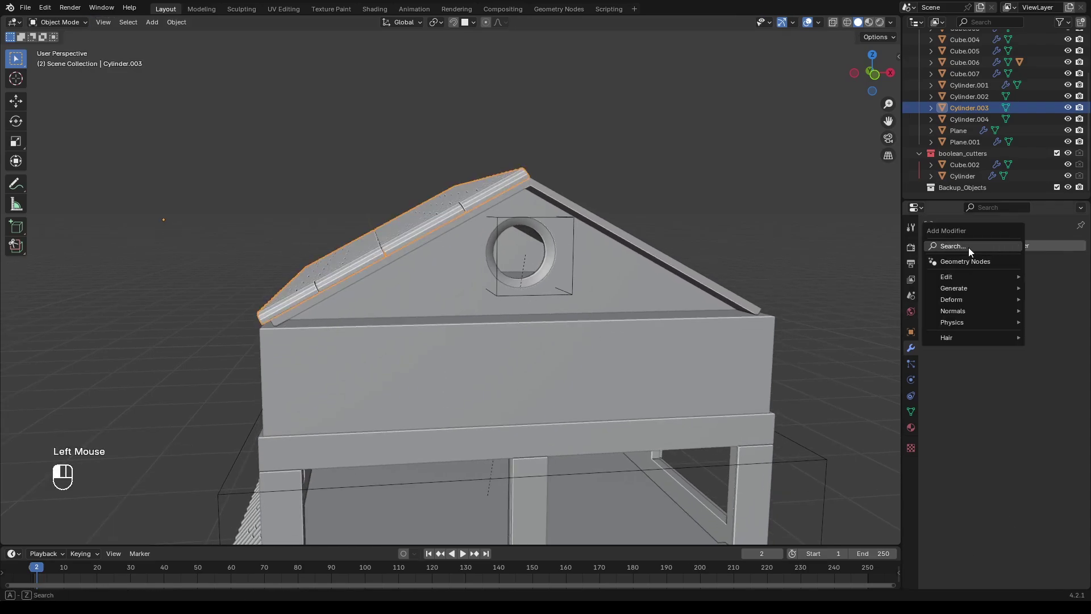
Step: Try mirroring the roof tiles with a Mirror modifier, switching on the Y axis
{"action": "left_click", "coordinate": [968, 247]}
{"action": "type", "text": "mirror"}
{"action": "key", "text": "Return"}
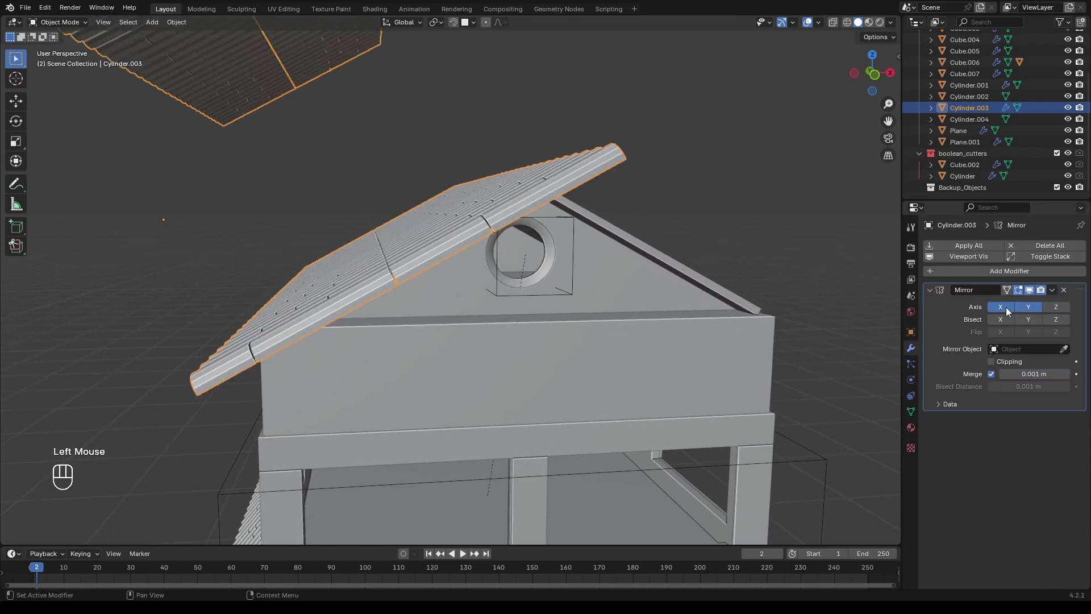
{"action": "left_click", "coordinate": [1024, 306]}
Step: Apply all transforms to the roof tiles and set their origin to the 3D cursor
{"action": "key", "text": "ctrl+a"}
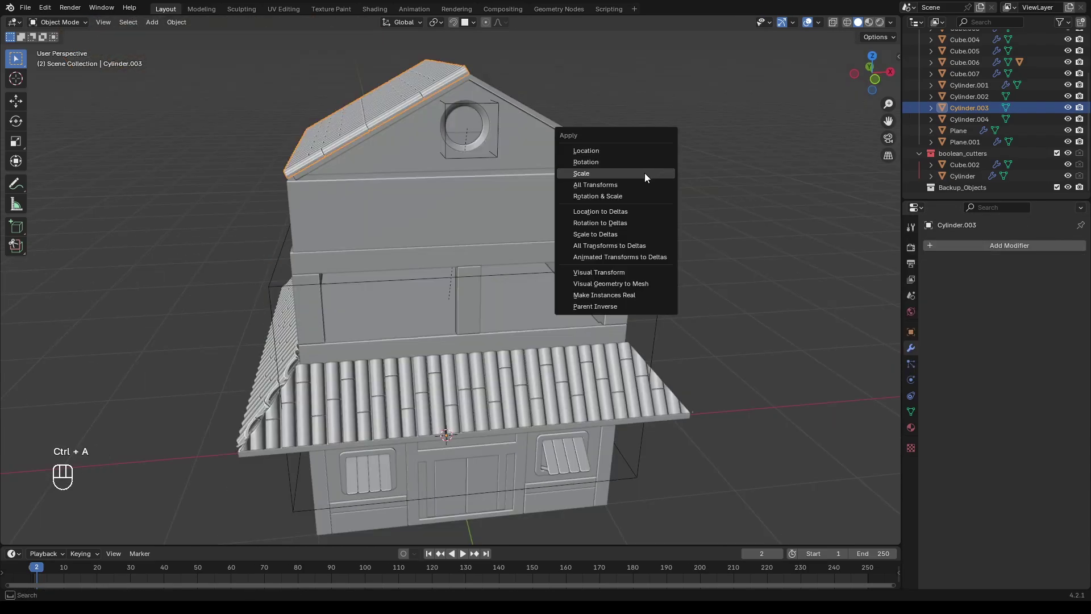
{"action": "left_click", "coordinate": [599, 185]}
{"action": "right_click", "coordinate": [445, 177]}
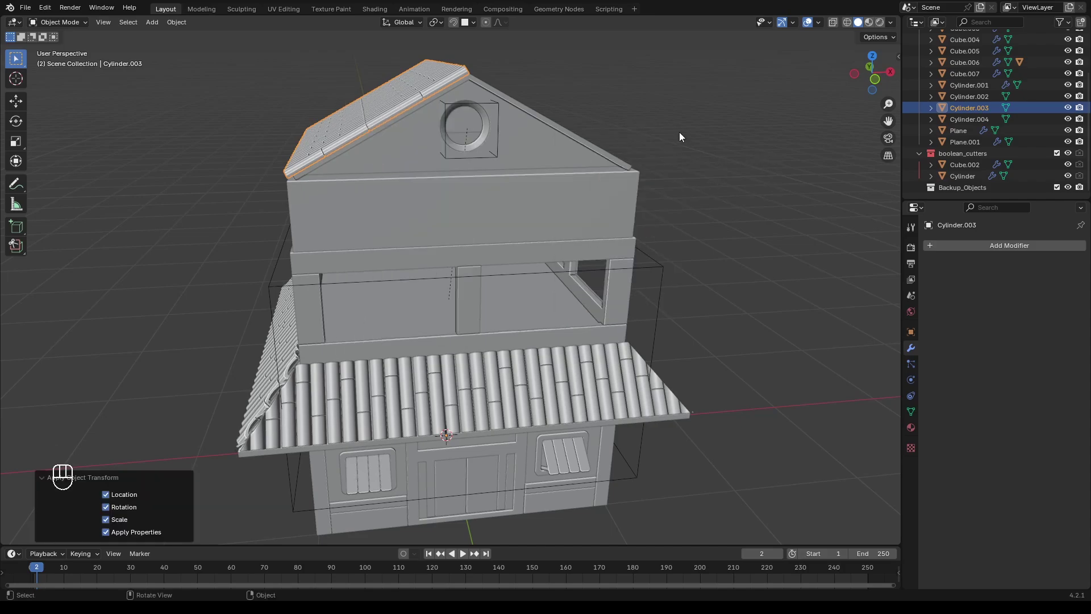
{"action": "scroll", "coordinate": [538, 227], "scroll_direction": "down", "scroll_amount": 5}
{"action": "middle_click_drag", "start_coordinate": [537, 226], "coordinate": [537, 251]}
{"action": "right_click", "coordinate": [537, 251]}
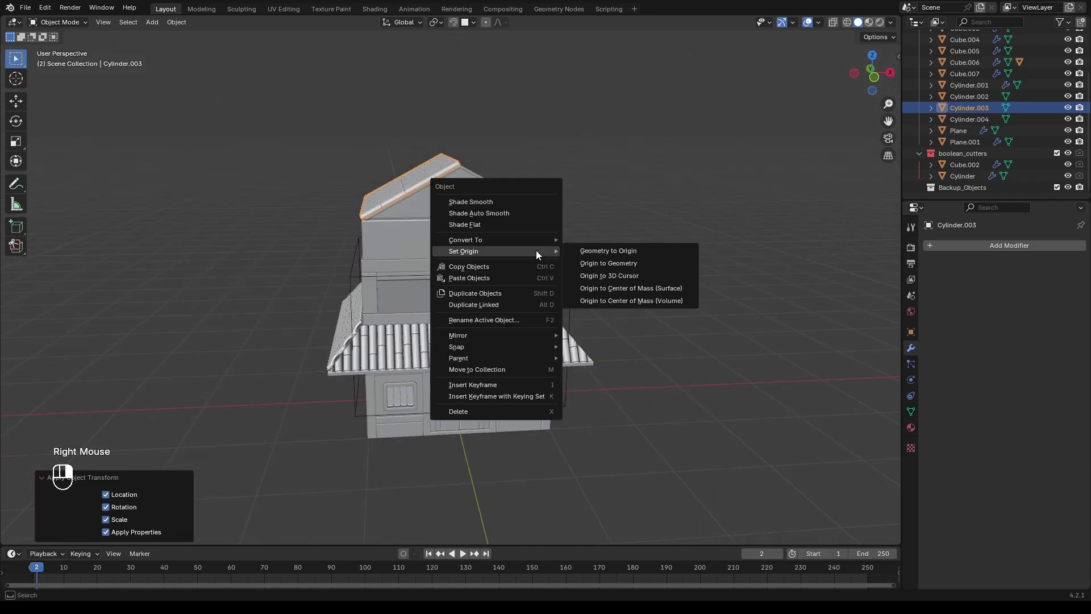
{"action": "left_click", "coordinate": [626, 275]}
Step: Add a Mirror modifier on the X axis to copy the roof tiles onto the opposite roof slope
{"action": "left_click", "coordinate": [933, 245]}
{"action": "left_click", "coordinate": [933, 238]}
{"action": "left_click", "coordinate": [931, 253]}
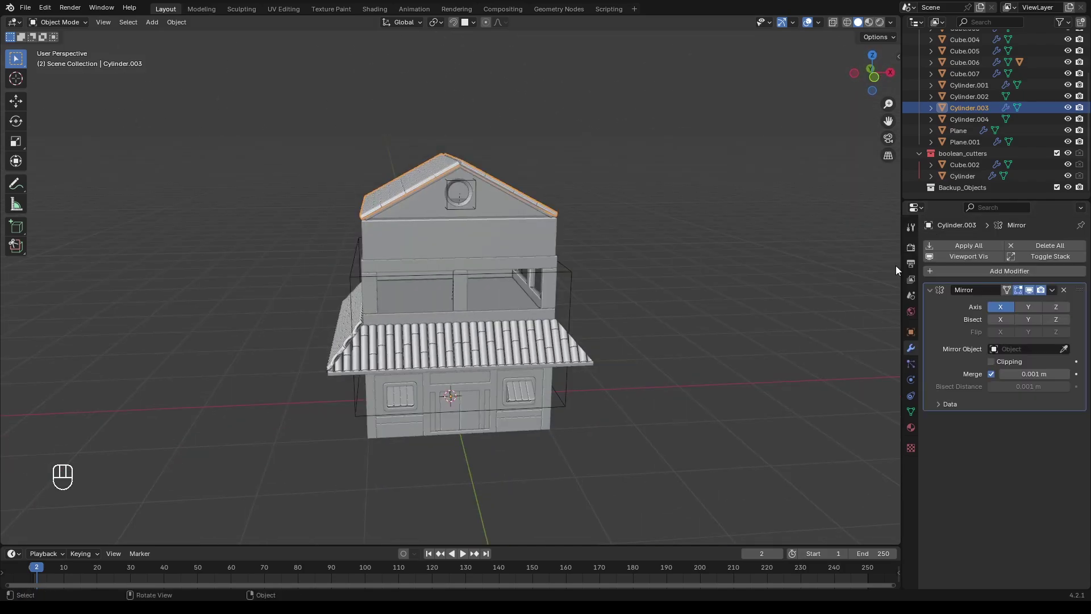
{"action": "scroll", "coordinate": [617, 263], "scroll_direction": "up", "scroll_amount": 1}
{"action": "middle_click_drag", "start_coordinate": [616, 265], "coordinate": [589, 314]}
{"action": "scroll", "coordinate": [589, 314], "scroll_direction": "up", "scroll_amount": 2}
{"action": "left_click", "coordinate": [713, 325]}
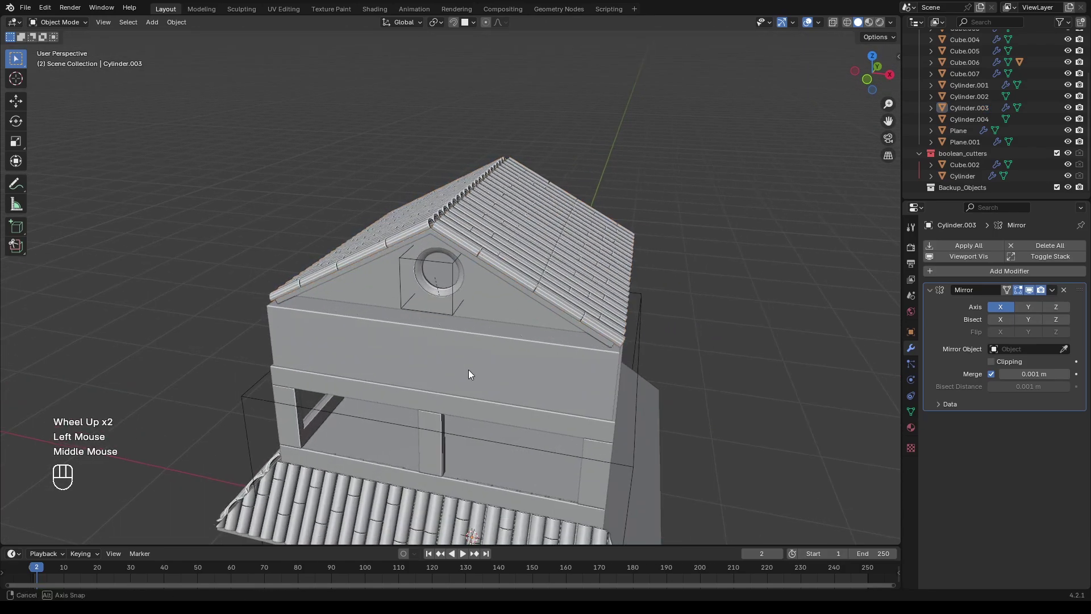
{"action": "scroll", "coordinate": [534, 343], "scroll_direction": "down", "scroll_amount": 2}
{"action": "middle_click_drag", "start_coordinate": [469, 369], "coordinate": [497, 252]}
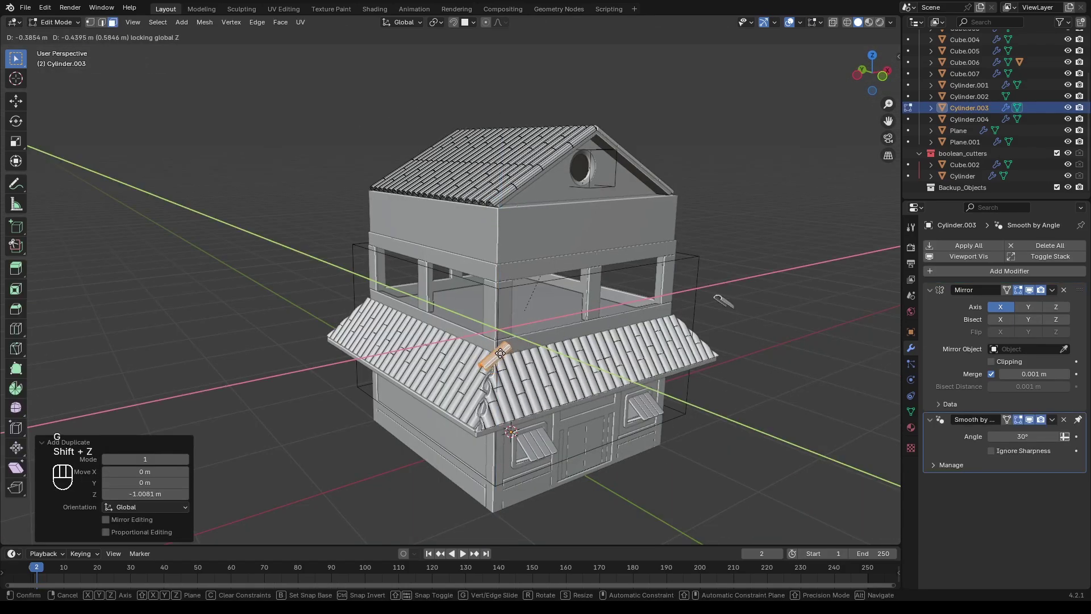
Step: Place the duplicated tile at the awning's front corner, shifted about -0.39 m in X and -0.44 m in Y
{"action": "left_click", "coordinate": [500, 353]}
{"action": "middle_click_drag", "start_coordinate": [500, 353], "coordinate": [513, 313], "text": "shift"}
{"action": "scroll", "coordinate": [513, 313], "scroll_direction": "up", "scroll_amount": 3}
{"action": "left_click", "coordinate": [1028, 307]}
{"action": "mouse_move", "coordinate": [574, 329]}
{"action": "middle_mouse_down"}
{"action": "mouse_move", "coordinate": [665, 364]}
{"action": "mouse_move", "coordinate": [580, 335]}
{"action": "middle_mouse_up"}
{"action": "left_click", "coordinate": [1032, 308]}
{"action": "middle_click_drag", "start_coordinate": [682, 347], "coordinate": [671, 363]}
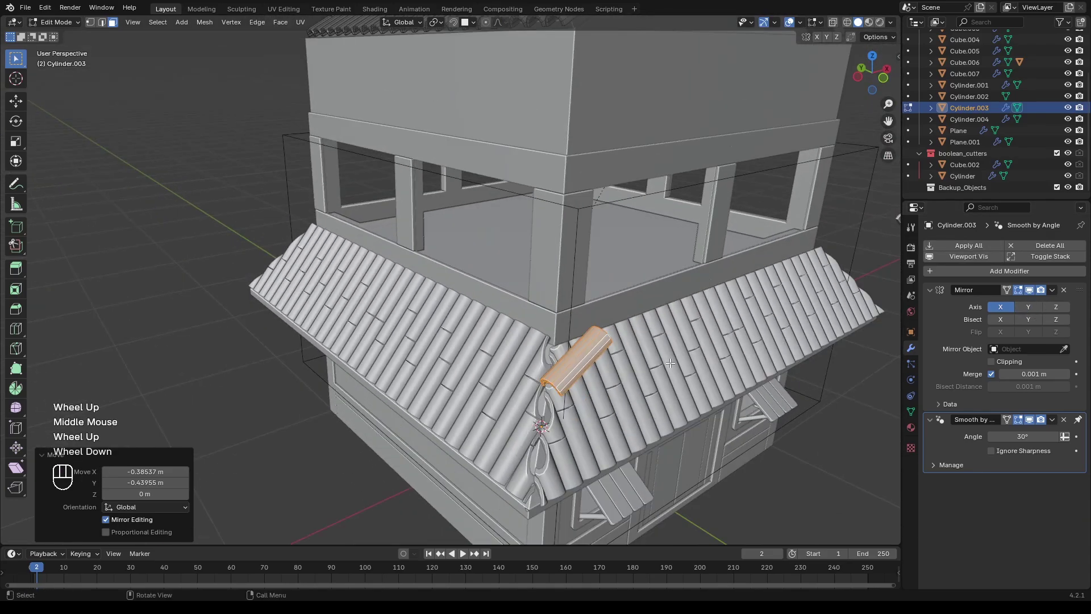
Step: Rotate the duplicated tile about Z to follow the awning's corner ridge, and lower it about 0.12 m onto the ridge
{"action": "key", "text": "g"}
{"action": "key", "text": "z"}
{"action": "left_click", "coordinate": [668, 391]}
{"action": "key", "text": "r"}
{"action": "key", "text": "z"}
{"action": "left_click", "coordinate": [618, 348], "text": "ctrl"}
{"action": "key", "text": "g"}
{"action": "key", "text": "shift+z"}
{"action": "left_click", "coordinate": [598, 313]}
{"action": "key", "text": "g"}
{"action": "key", "text": "z"}
{"action": "left_click", "coordinate": [598, 338]}
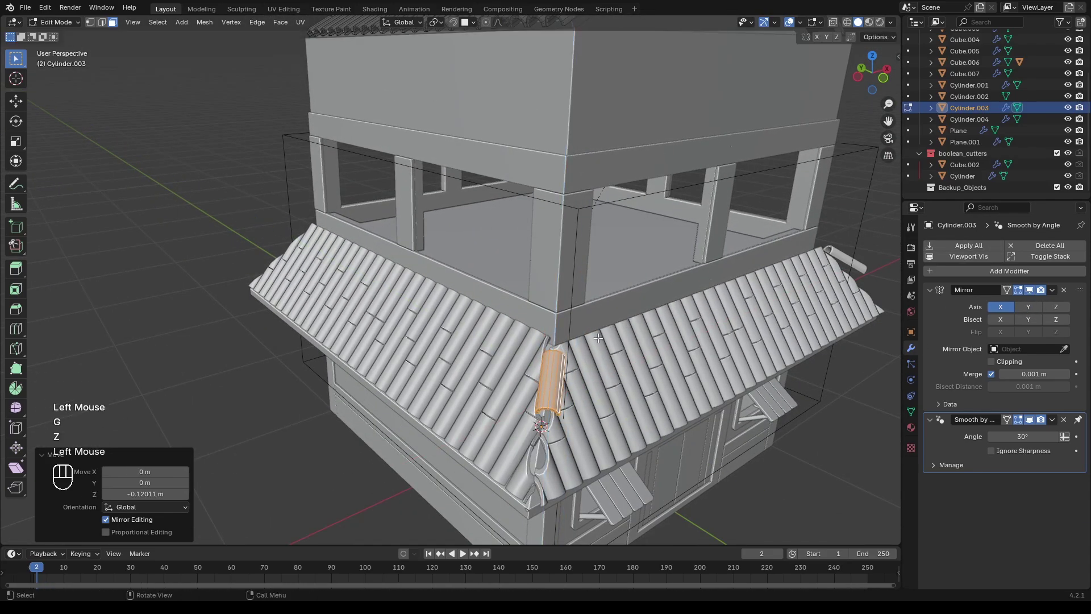
Step: Shift the ridge tile horizontally to the top of the corner seam and raise it about 0.03 m
{"action": "middle_click_drag", "start_coordinate": [598, 338], "coordinate": [567, 341]}
{"action": "middle_click_drag", "start_coordinate": [567, 341], "coordinate": [559, 324], "text": "shift"}
{"action": "scroll", "coordinate": [560, 327], "scroll_direction": "up", "scroll_amount": 2}
{"action": "key", "text": "g"}
{"action": "key", "text": "shift+z"}
{"action": "left_click", "coordinate": [563, 331]}
{"action": "key", "text": "g"}
{"action": "key", "text": "z"}
{"action": "left_click", "coordinate": [563, 323]}
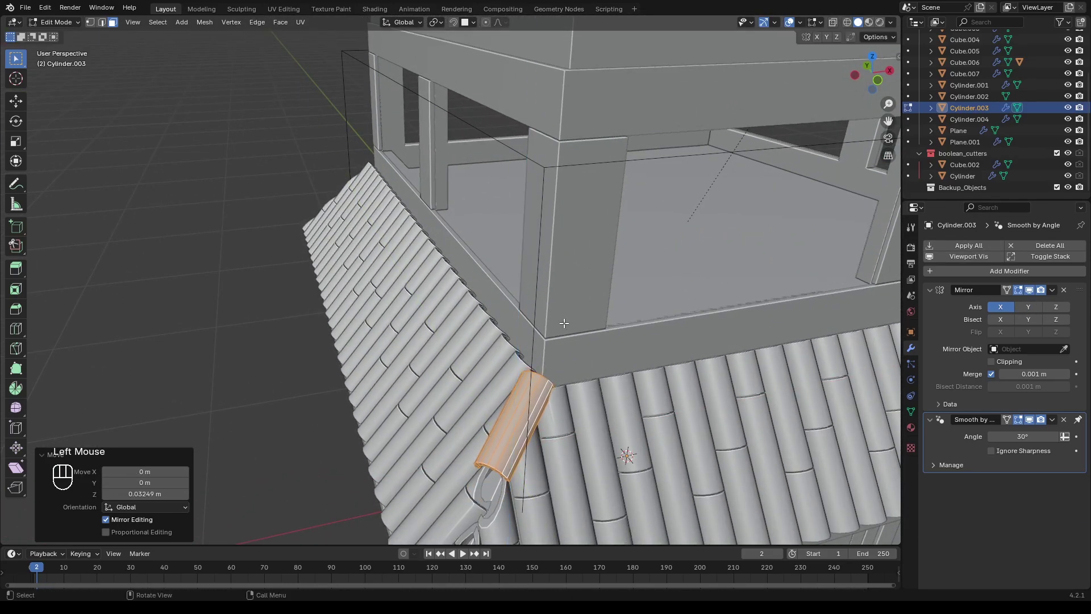
Step: Resize the ridge tile, fine-tune its horizontal position, and raise it about 0.004 m
{"action": "key", "text": "g"}
{"action": "key", "text": "shift+z"}
{"action": "left_click", "coordinate": [565, 324], "text": "shift"}
{"action": "key", "text": "s"}
{"action": "left_click", "coordinate": [639, 309]}
{"action": "key", "text": "g"}
{"action": "key", "text": "z"}
{"action": "left_click", "coordinate": [643, 306]}
{"action": "middle_click_drag", "start_coordinate": [574, 318], "coordinate": [550, 241], "text": "shift"}
{"action": "middle_click_drag", "start_coordinate": [605, 307], "coordinate": [639, 319]}
{"action": "key", "text": "Escape"}
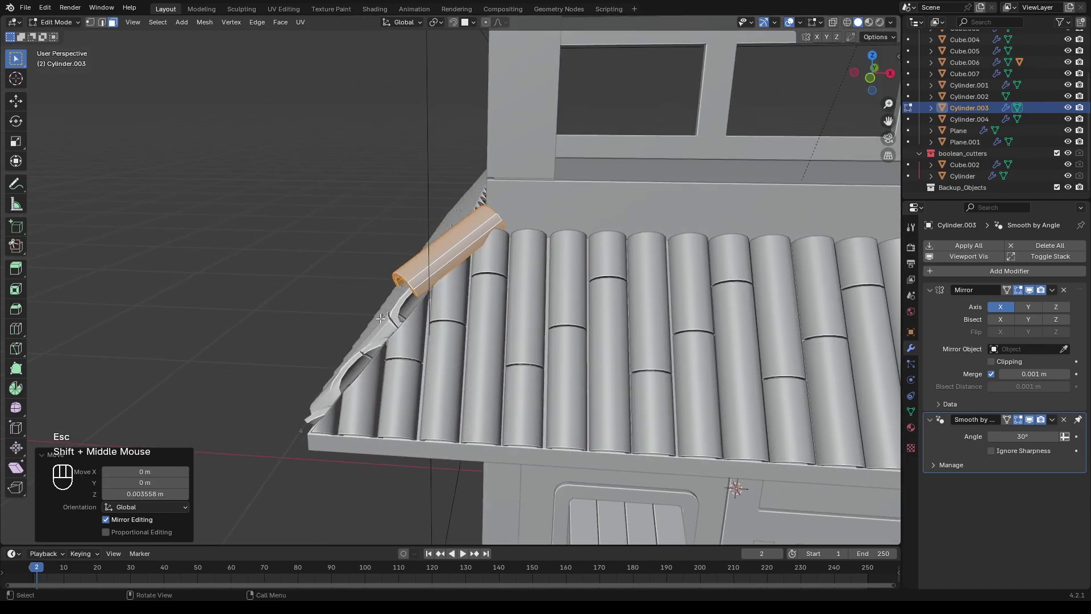
Step: Stretch the ridge tile's lower-end vertices toward the awning's outer corner, moving them about -0.068 m along local Z and then horizontally
{"action": "key", "text": "1"}
{"action": "key", "text": "alt+z"}
{"action": "left_click_drag", "start_coordinate": [312, 228], "coordinate": [454, 328]}
{"action": "key", "text": "alt+z"}
{"action": "key", "text": "g"}
{"action": "key", "text": "z"}
{"action": "key", "text": "z"}
{"action": "left_click", "coordinate": [424, 374]}
{"action": "key", "text": "g"}
{"action": "key", "text": "shift+z"}
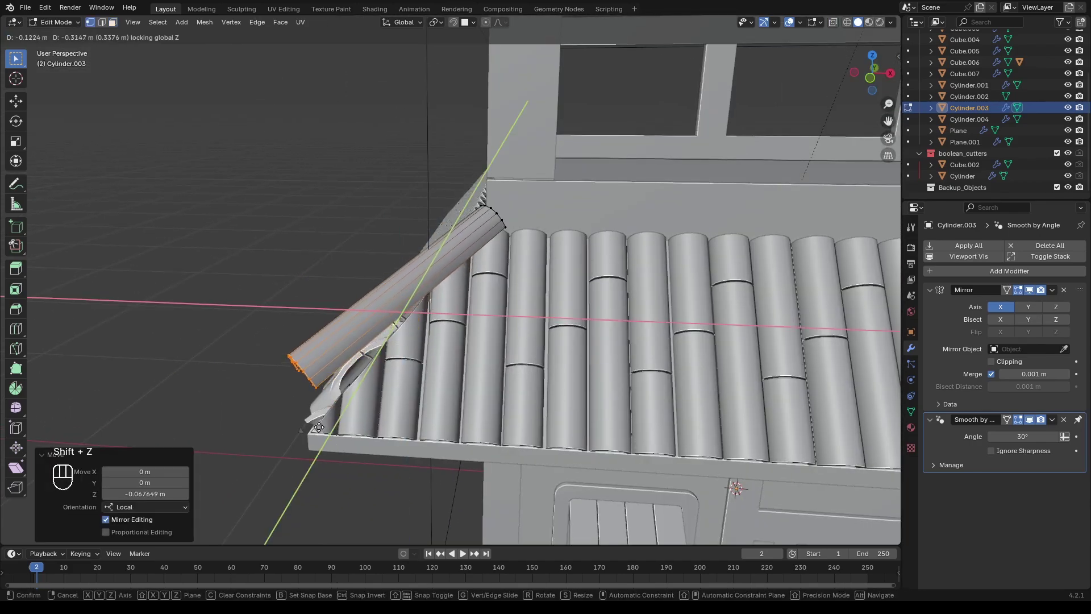
{"action": "left_click", "coordinate": [341, 425]}
{"action": "middle_click_drag", "start_coordinate": [342, 425], "coordinate": [355, 432]}
Step: Align the ridge tile's lower end with the awning's outer corner horizontally and lower it about 0.21 m
{"action": "key", "text": "KP_7"}
{"action": "middle_click_drag", "start_coordinate": [356, 432], "coordinate": [390, 199]}
{"action": "scroll", "coordinate": [397, 210], "scroll_direction": "up", "scroll_amount": 2}
{"action": "key", "text": "g"}
{"action": "key", "text": "shift+z"}
{"action": "left_click", "coordinate": [490, 258]}
{"action": "middle_click_drag", "start_coordinate": [490, 258], "coordinate": [455, 184]}
{"action": "key", "text": "g"}
{"action": "key", "text": "z"}
{"action": "left_click", "coordinate": [446, 371]}
{"action": "middle_click_drag", "start_coordinate": [446, 371], "coordinate": [530, 367]}
{"action": "scroll", "coordinate": [532, 364], "scroll_direction": "up", "scroll_amount": 3}
{"action": "key", "text": "g"}
{"action": "key", "text": "shift+z"}
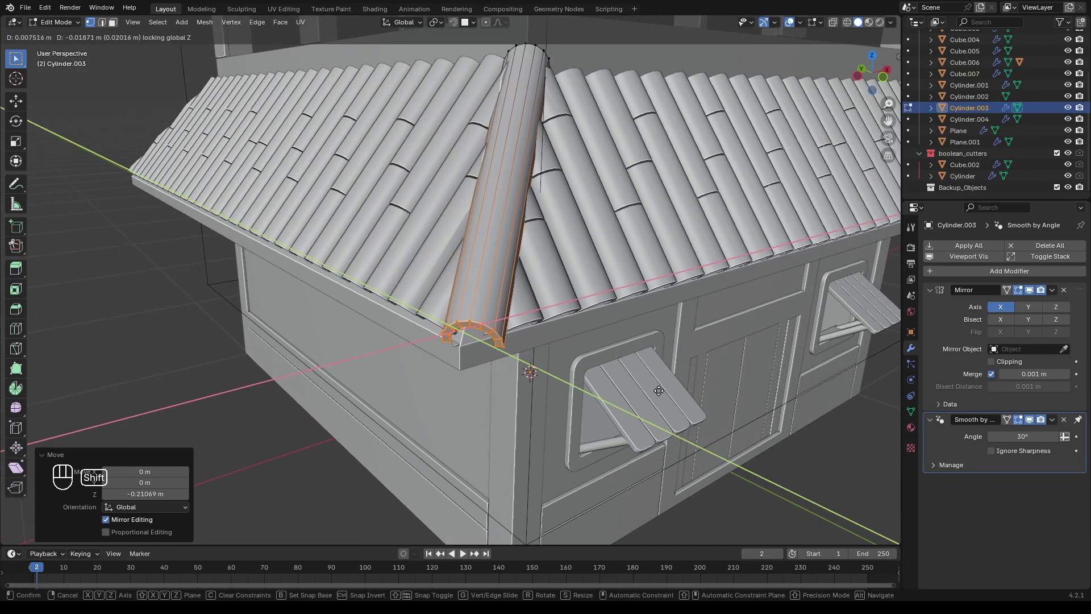
{"action": "left_click", "coordinate": [657, 390], "text": "shift"}
Step: Shift the ridge tile's upper-end vertices horizontally to line up with the corner seam, and leave Edit Mode
{"action": "middle_click_drag", "start_coordinate": [658, 390], "coordinate": [653, 528], "text": "shift"}
{"action": "key", "text": "alt+z"}
{"action": "left_click_drag", "start_coordinate": [440, 156], "coordinate": [585, 270]}
{"action": "key", "text": "alt+z"}
{"action": "key", "text": "g"}
{"action": "key", "text": "shift+z"}
{"action": "left_click", "coordinate": [560, 292], "text": "shift"}
{"action": "scroll", "coordinate": [562, 293], "scroll_direction": "down", "scroll_amount": 3}
{"action": "key", "text": "Tab"}
Step: Place a copy of the ridge tile at the awning's rear corner on the same side
{"action": "scroll", "coordinate": [564, 297], "scroll_direction": "down", "scroll_amount": 2}
{"action": "middle_click_drag", "start_coordinate": [591, 327], "coordinate": [455, 318]}
{"action": "scroll", "coordinate": [452, 315], "scroll_direction": "up", "scroll_amount": 1}
{"action": "middle_click_drag", "start_coordinate": [449, 312], "coordinate": [534, 347]}
{"action": "scroll", "coordinate": [603, 351], "scroll_direction": "up", "scroll_amount": 1, "text": "shift"}
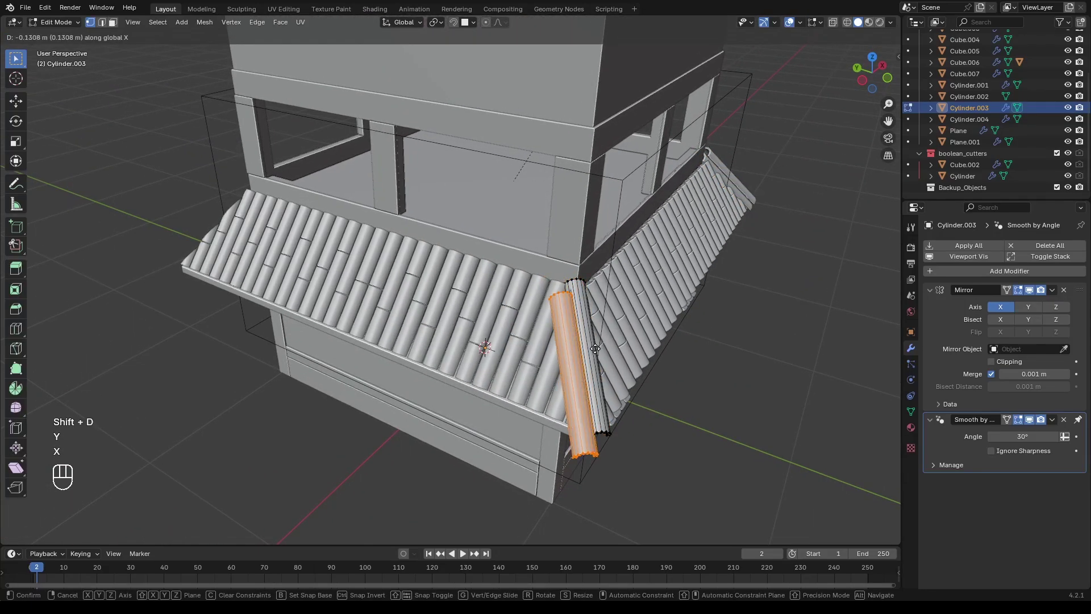
{"action": "left_click", "coordinate": [309, 291]}
{"action": "middle_click_drag", "start_coordinate": [308, 292], "coordinate": [695, 424], "text": "shift"}
{"action": "scroll", "coordinate": [453, 402], "scroll_direction": "up", "scroll_amount": 1, "text": "shift"}
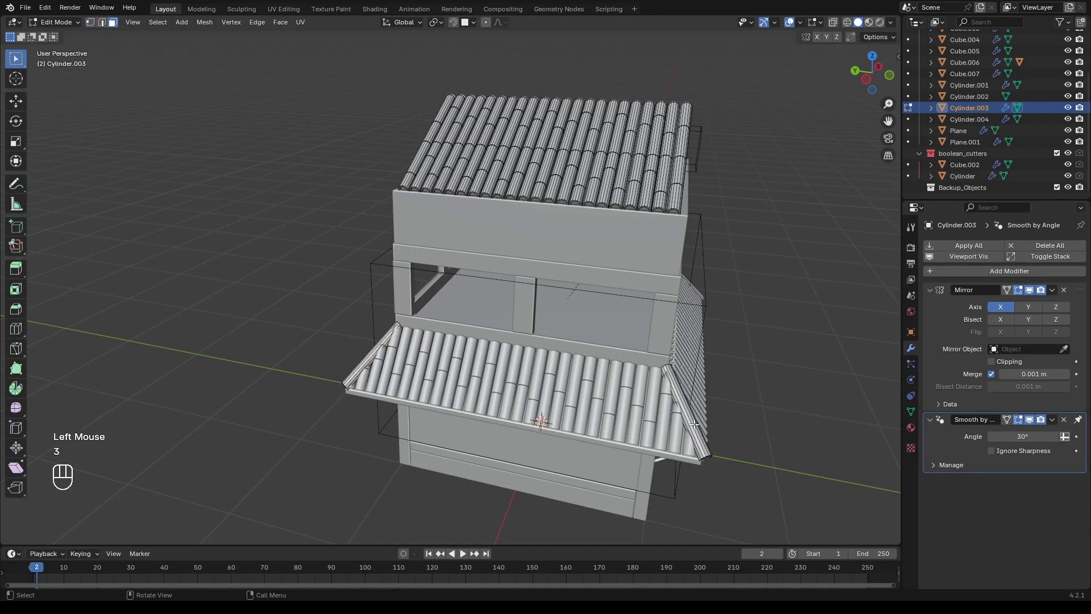
Step: Separate the corner ridge tiles into their own object and save the file
{"action": "key", "text": "l"}
{"action": "middle_click_drag", "start_coordinate": [710, 370], "coordinate": [659, 368]}
{"action": "middle_click_drag", "start_coordinate": [659, 368], "coordinate": [606, 367], "text": "shift"}
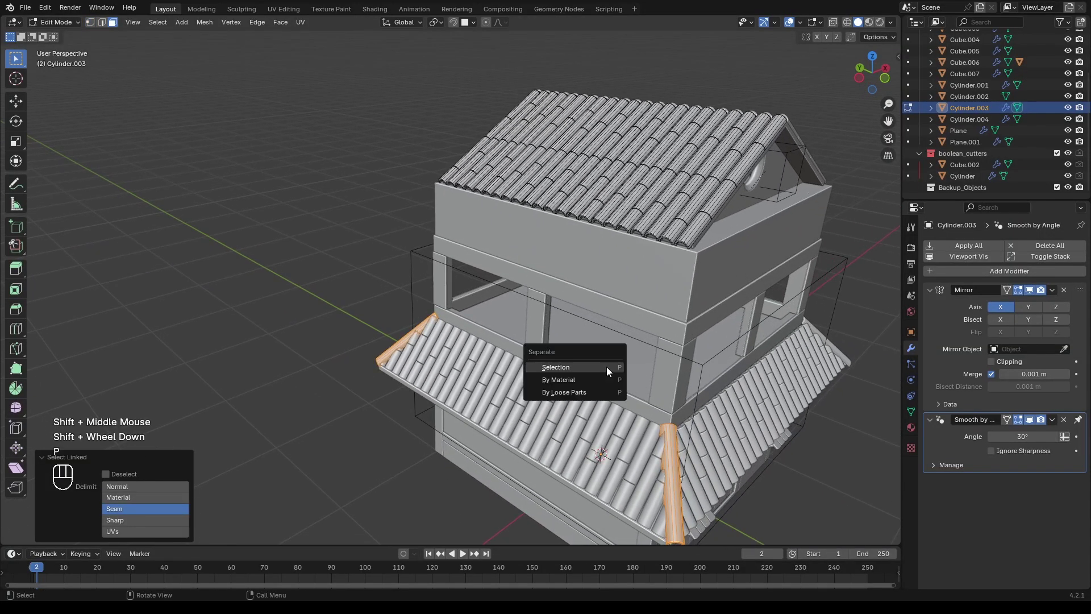
{"action": "left_click", "coordinate": [606, 367]}
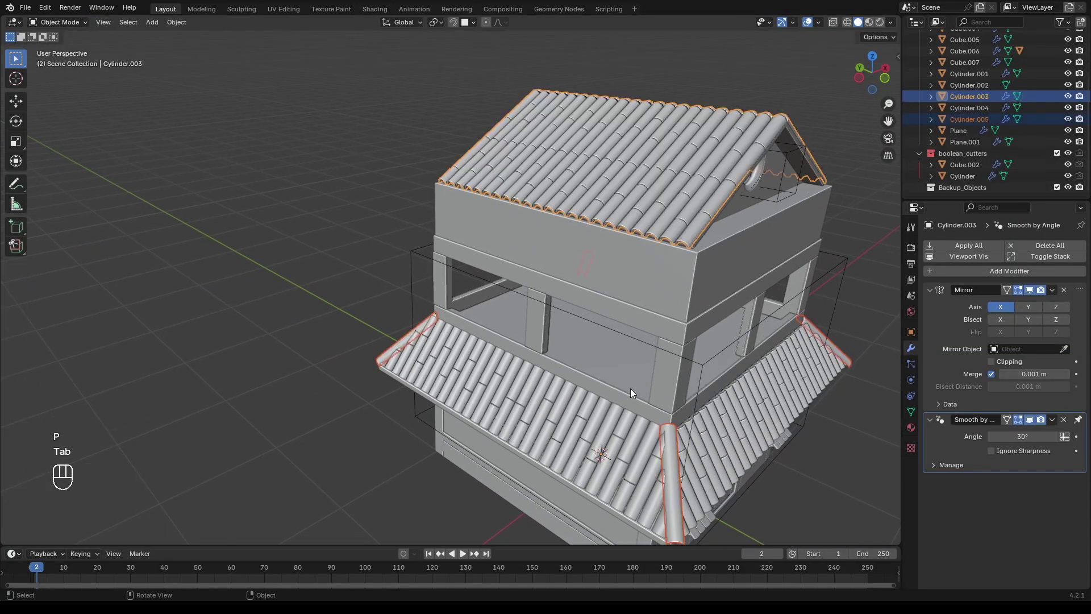
{"action": "key", "text": "ctrl+s"}
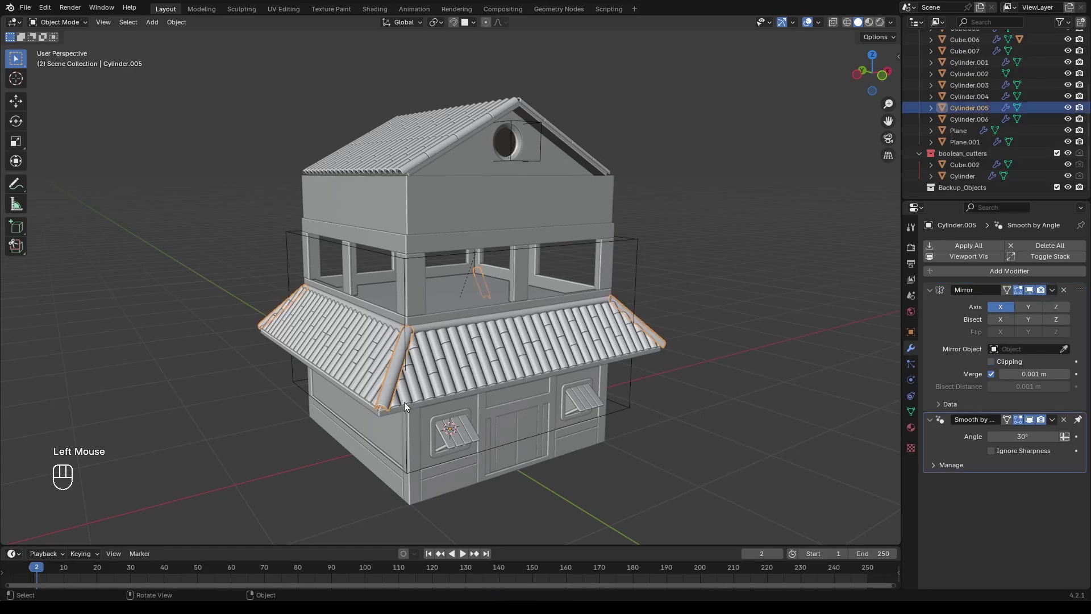
Step: Duplicate the complete lower awning with its tiles, ridges and trim upward along Z above the second-storey windows, and save the file
{"action": "left_click", "coordinate": [404, 401], "text": "shift"}
{"action": "left_click", "coordinate": [377, 402], "text": "shift"}
{"action": "left_click", "coordinate": [436, 324], "text": "shift"}
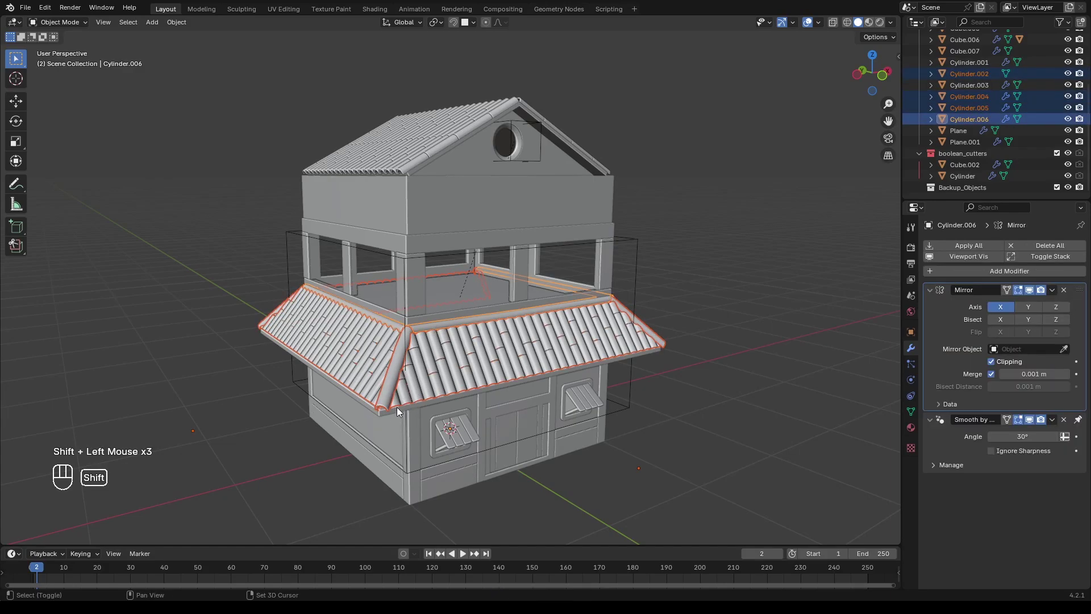
{"action": "left_click", "coordinate": [386, 411], "text": "shift"}
{"action": "scroll", "coordinate": [375, 435], "scroll_direction": "up", "scroll_amount": 2}
{"action": "middle_click_drag", "start_coordinate": [375, 435], "coordinate": [428, 471], "text": "shift"}
{"action": "left_click", "coordinate": [411, 285], "text": "shift"}
{"action": "scroll", "coordinate": [451, 381], "scroll_direction": "down", "scroll_amount": 1, "text": "shift"}
{"action": "scroll", "coordinate": [451, 381], "scroll_direction": "down", "scroll_amount": 1}
{"action": "key", "text": "shift+d"}
{"action": "key", "text": "z"}
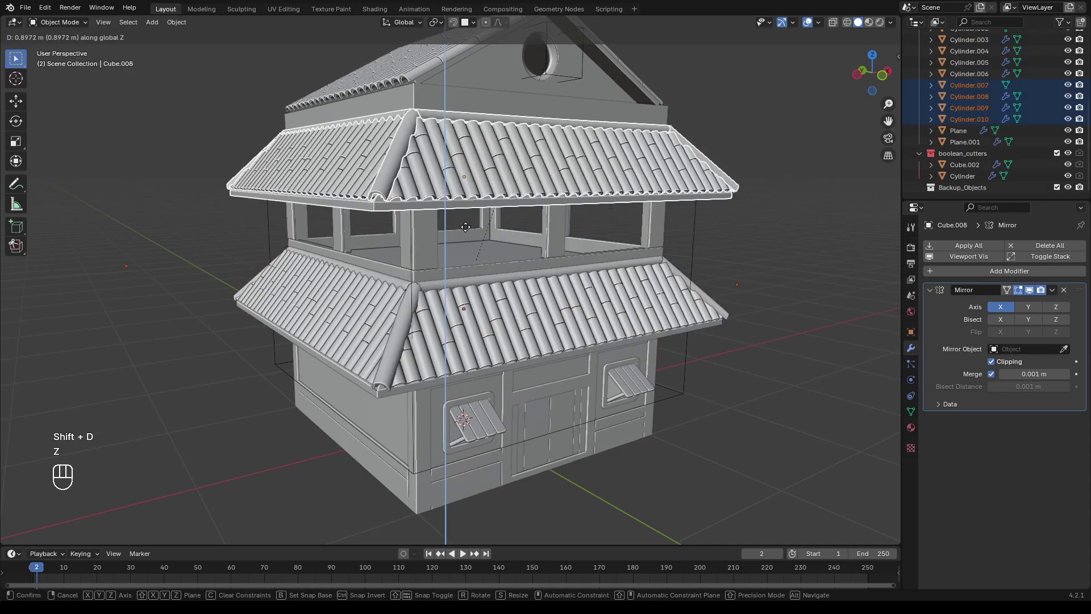
{"action": "left_click", "coordinate": [472, 247]}
{"action": "left_click", "coordinate": [682, 398]}
{"action": "middle_click_drag", "start_coordinate": [682, 398], "coordinate": [634, 394]}
{"action": "key", "text": "ctrl+s"}
Step: Add a cylinder mesh and shift it about -2.07 m in X and -2.40 m in Y
{"action": "middle_click_drag", "start_coordinate": [568, 395], "coordinate": [560, 373]}
{"action": "middle_click_drag", "start_coordinate": [560, 373], "coordinate": [539, 379], "text": "shift"}
{"action": "middle_click_drag", "start_coordinate": [539, 379], "coordinate": [534, 298], "text": "ctrl"}
{"action": "key", "text": "shift+a"}
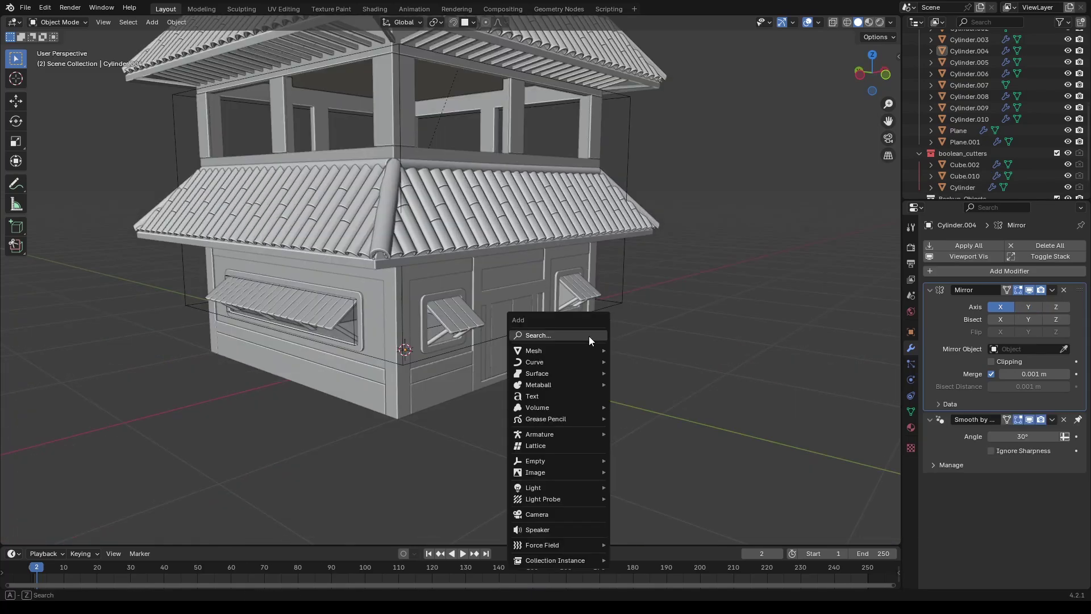
{"action": "mouse_move", "coordinate": [591, 350]}
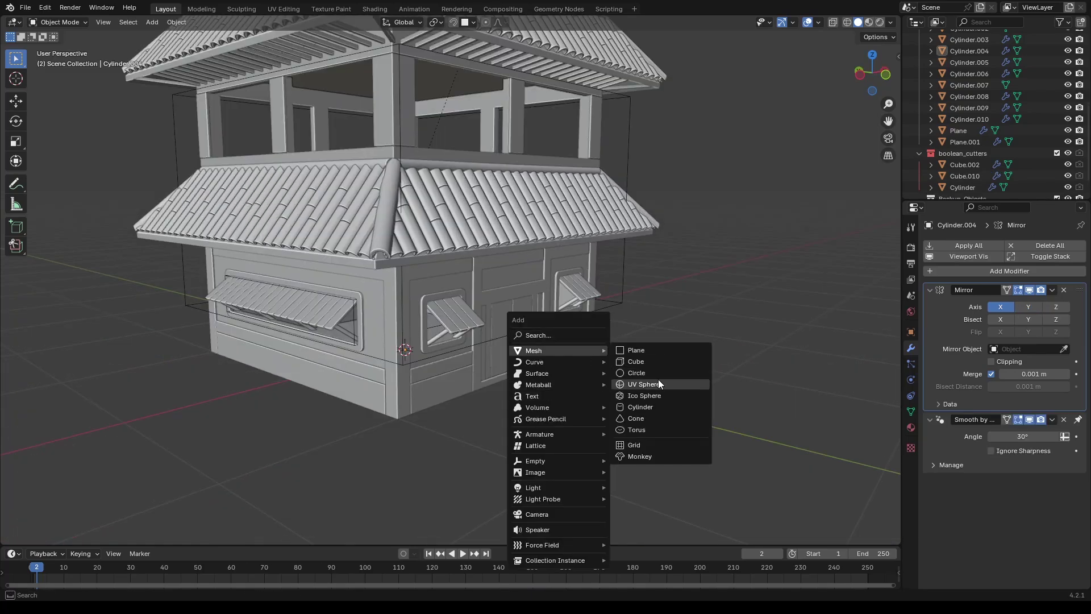
{"action": "left_click", "coordinate": [648, 407]}
{"action": "key", "text": "g"}
{"action": "key", "text": "z"}
{"action": "left_click", "coordinate": [646, 262]}
Step: Scale the new cylinder by 0.5 and move it horizontally in front of the building's door
{"action": "type", "text": "s"}
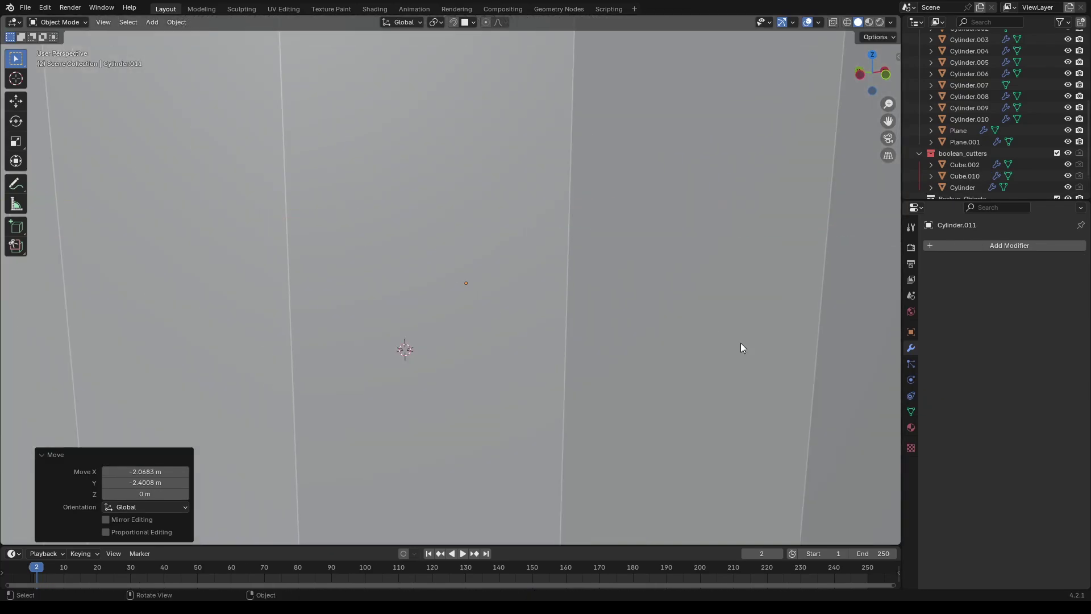
{"action": "type", "text": "0.5"}
{"action": "key", "text": "Return"}
{"action": "middle_click_drag", "start_coordinate": [661, 304], "coordinate": [636, 319]}
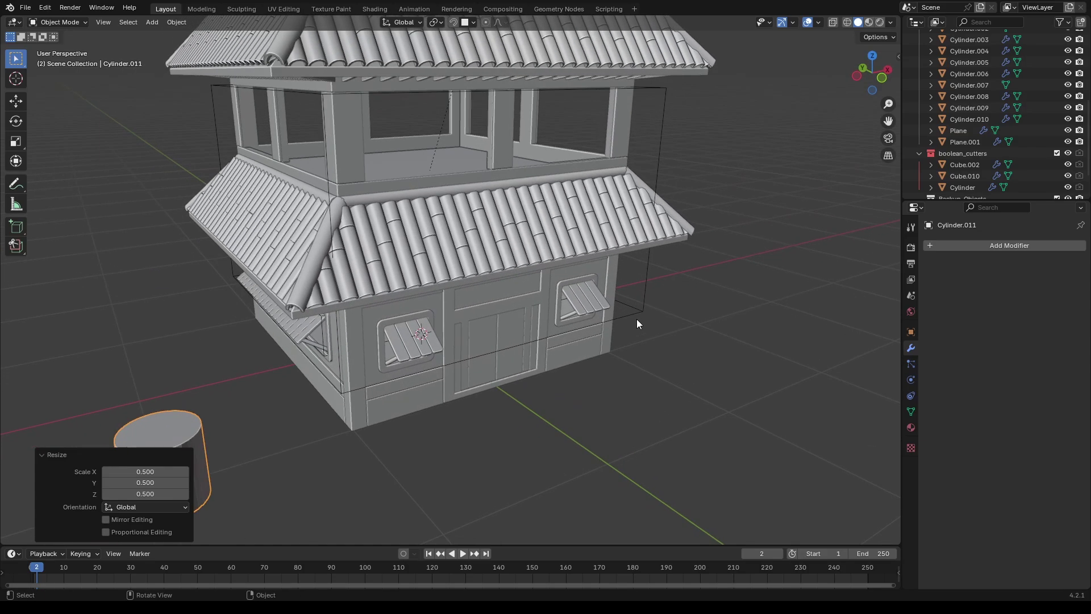
{"action": "key", "text": "g"}
{"action": "key", "text": "shift+z"}
{"action": "left_click", "coordinate": [507, 312]}
Step: Apply all transforms to the cylinder and set its origin to its geometry
{"action": "right_click", "coordinate": [509, 313]}
{"action": "key", "text": "Escape"}
{"action": "right_click", "coordinate": [492, 311]}
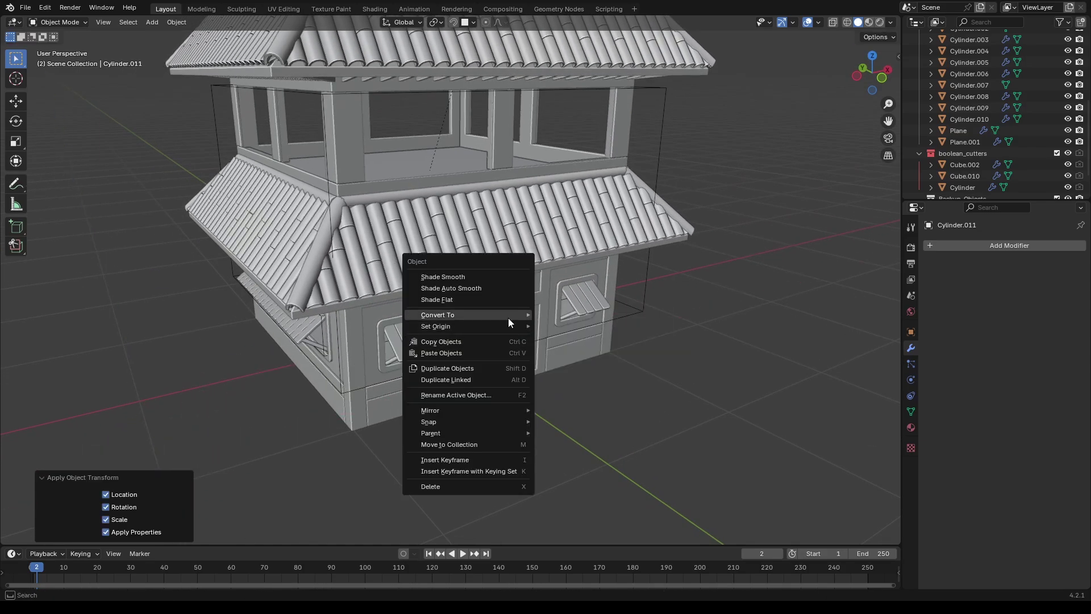
{"action": "mouse_move", "coordinate": [512, 326]}
{"action": "left_click", "coordinate": [593, 339]}
Step: Stretch the cylinder's mesh along Z by a factor of 1.6 in Edit Mode
{"action": "scroll", "coordinate": [535, 349], "scroll_direction": "up", "scroll_amount": 2}
{"action": "key", "text": "Tab"}
{"action": "key", "text": "s"}
{"action": "key", "text": "z"}
{"action": "key", "text": "Return"}
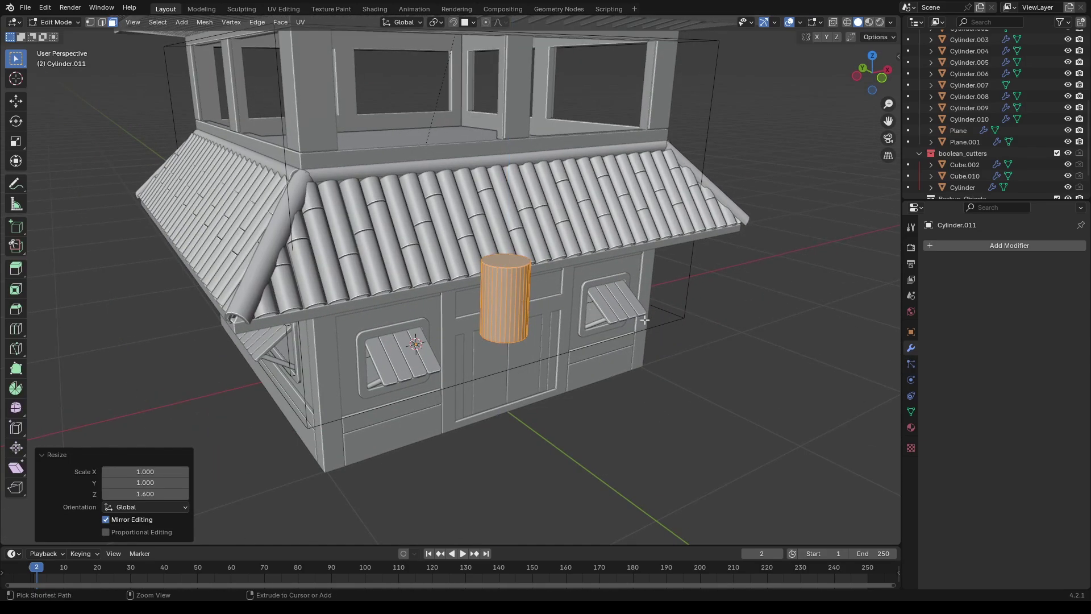
{"action": "key", "text": "g"}
{"action": "key", "text": "Escape"}
Step: Bevel the cylinder's top and bottom rim edges with 3 segments and an offset of about 0.033 m
{"action": "key", "text": "KP_Decimal"}
{"action": "scroll", "coordinate": [496, 297], "scroll_direction": "down", "scroll_amount": 2}
{"action": "key", "text": "2"}
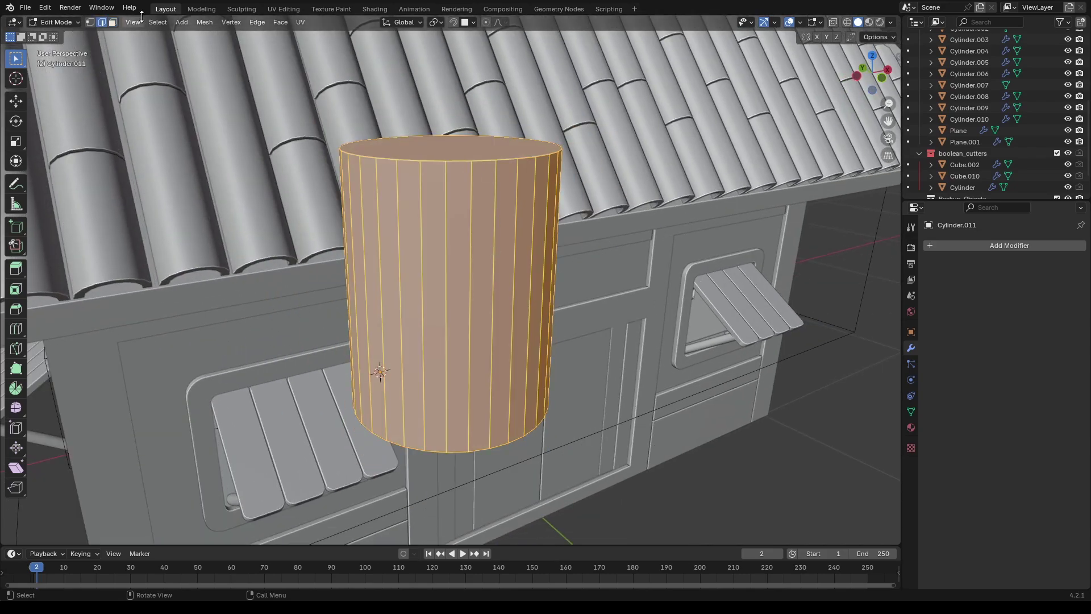
{"action": "left_click", "coordinate": [367, 152], "text": "alt"}
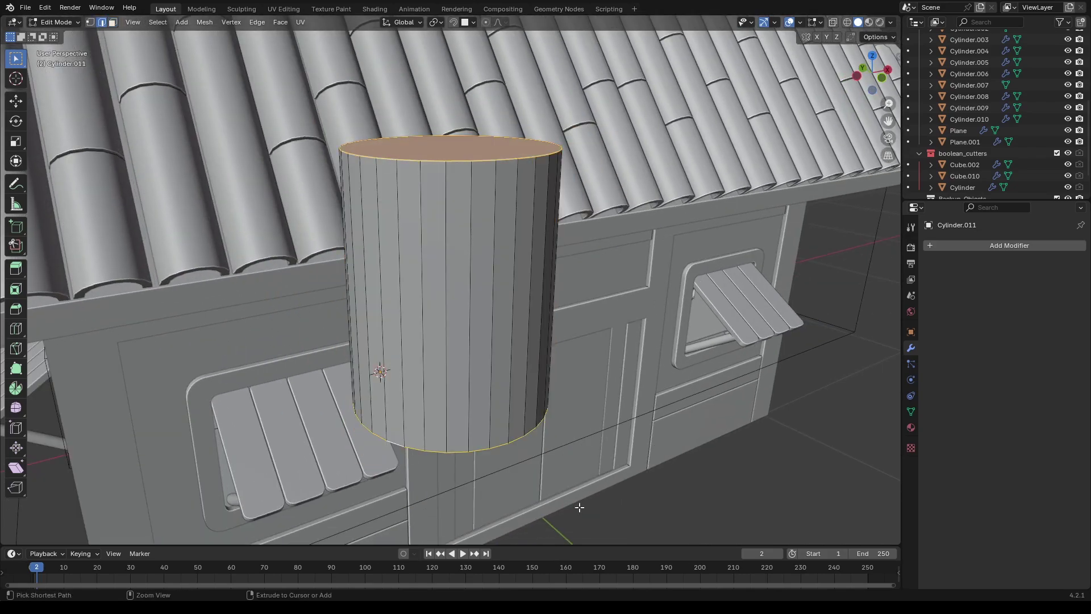
{"action": "key", "text": "ctrl+b"}
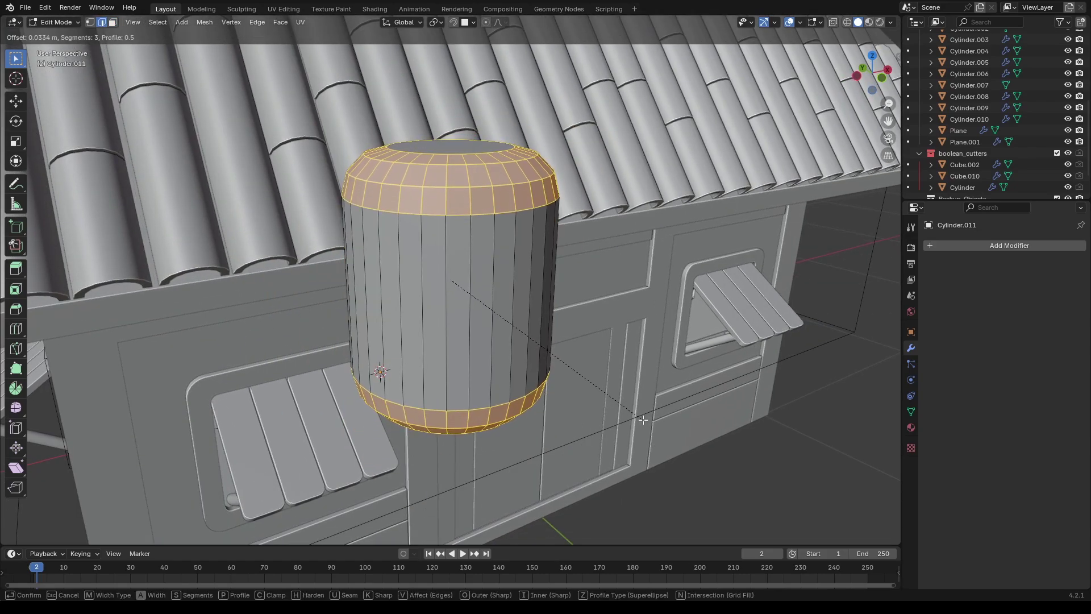
{"action": "left_click", "coordinate": [643, 420]}
Step: Extrude the cylinder's top and bottom cap faces outward along their normals by about 0.014 m
{"action": "key", "text": "3"}
{"action": "left_click", "coordinate": [458, 148]}
{"action": "key", "text": "KP_Decimal"}
{"action": "scroll", "coordinate": [458, 284], "scroll_direction": "down", "scroll_amount": 9}
{"action": "middle_click_drag", "start_coordinate": [458, 284], "coordinate": [460, 170]}
{"action": "left_click", "coordinate": [452, 355], "text": "shift"}
{"action": "middle_click_drag", "start_coordinate": [452, 355], "coordinate": [490, 468]}
{"action": "right_click", "coordinate": [469, 407]}
{"action": "left_click", "coordinate": [466, 414]}
{"action": "left_click", "coordinate": [489, 413]}
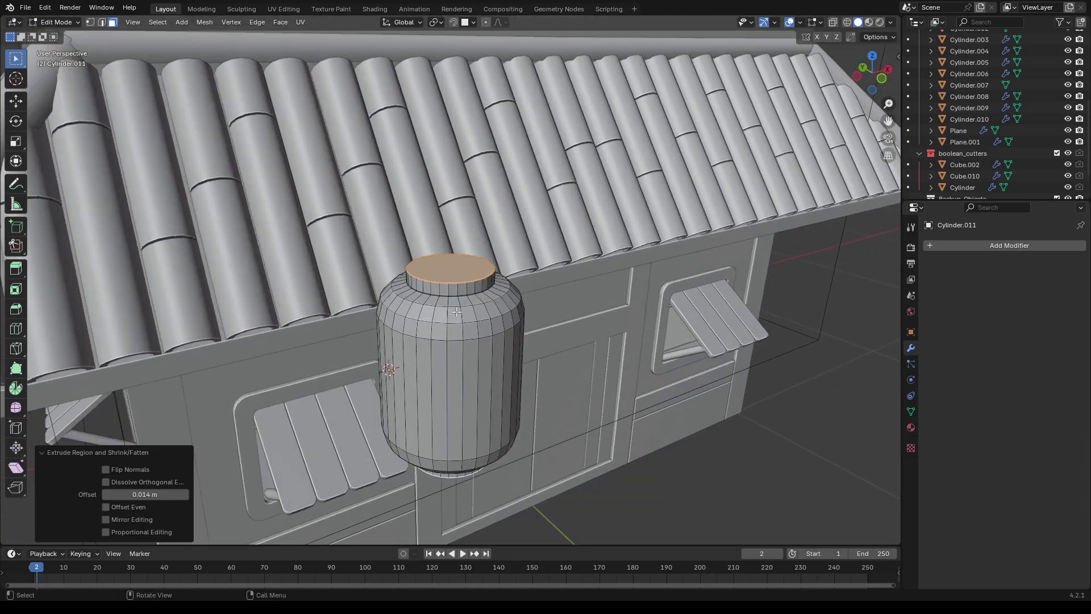
Step: Inset the lantern's top cap face and extrude the inner face upward by about 0.0076 m
{"action": "scroll", "coordinate": [471, 284], "scroll_direction": "up", "scroll_amount": 1}
{"action": "left_click", "coordinate": [454, 264]}
{"action": "key", "text": "i"}
{"action": "left_click", "coordinate": [582, 287]}
{"action": "key", "text": "e"}
{"action": "left_click", "coordinate": [591, 273]}
Step: Inset the raised top face again and extrude it far upward into a long, thin hanging rod
{"action": "key", "text": "i"}
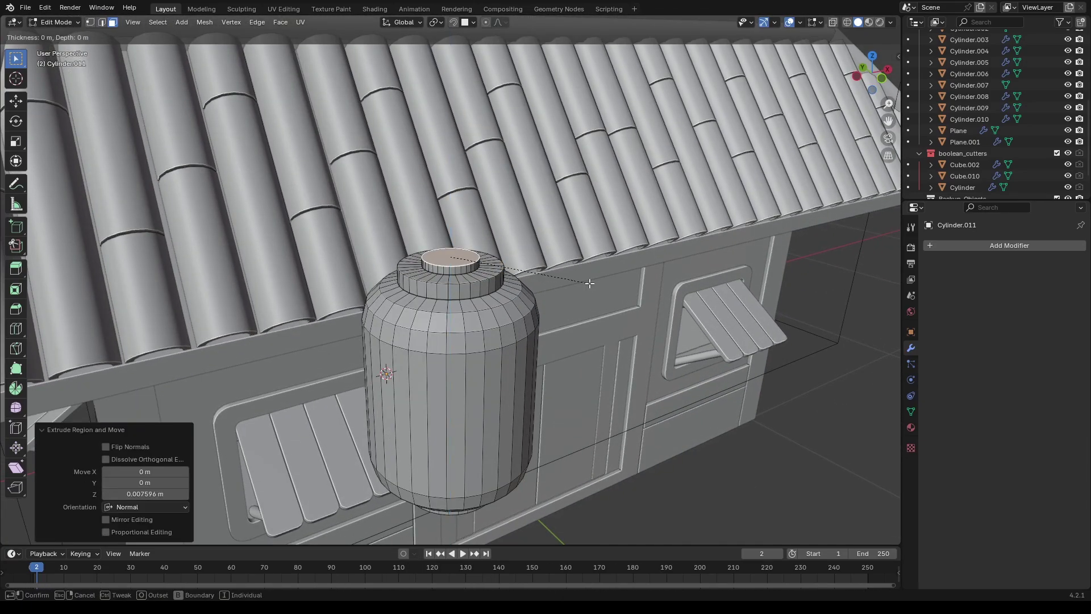
{"action": "left_click", "coordinate": [568, 272]}
{"action": "key", "text": "e"}
{"action": "left_click", "coordinate": [589, 151]}
{"action": "middle_click_drag", "start_coordinate": [535, 357], "coordinate": [555, 323]}
{"action": "scroll", "coordinate": [555, 323], "scroll_direction": "down", "scroll_amount": 2}
Step: Shade the lantern auto smooth and set its smoothing angle to 30.2°
{"action": "key", "text": "Tab"}
{"action": "right_click", "coordinate": [427, 305]}
{"action": "left_click", "coordinate": [429, 305]}
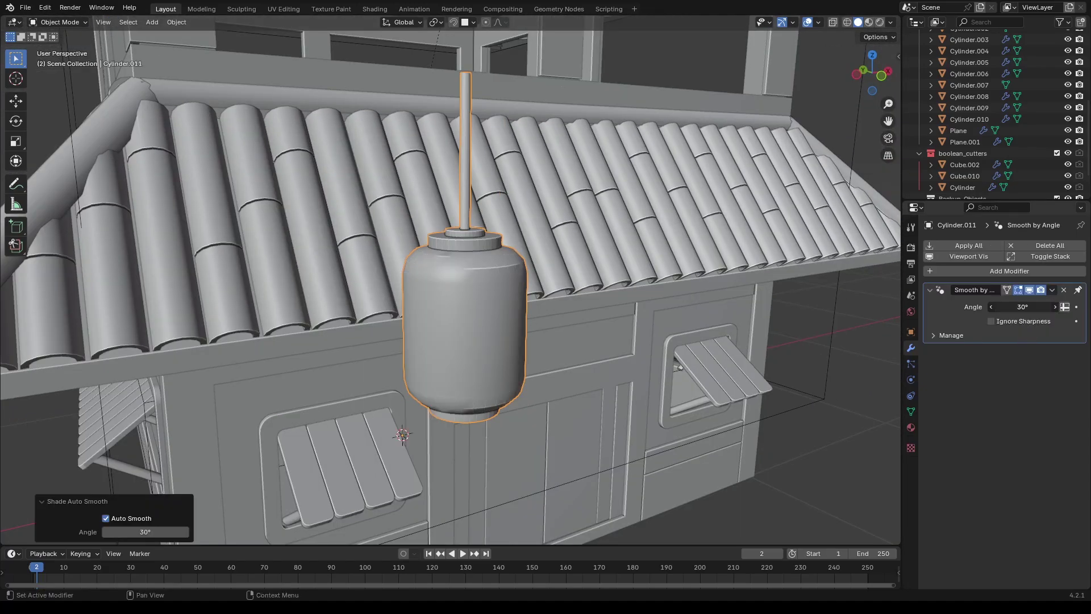
{"action": "key", "text": "Tab"}
{"action": "key", "text": "Tab"}
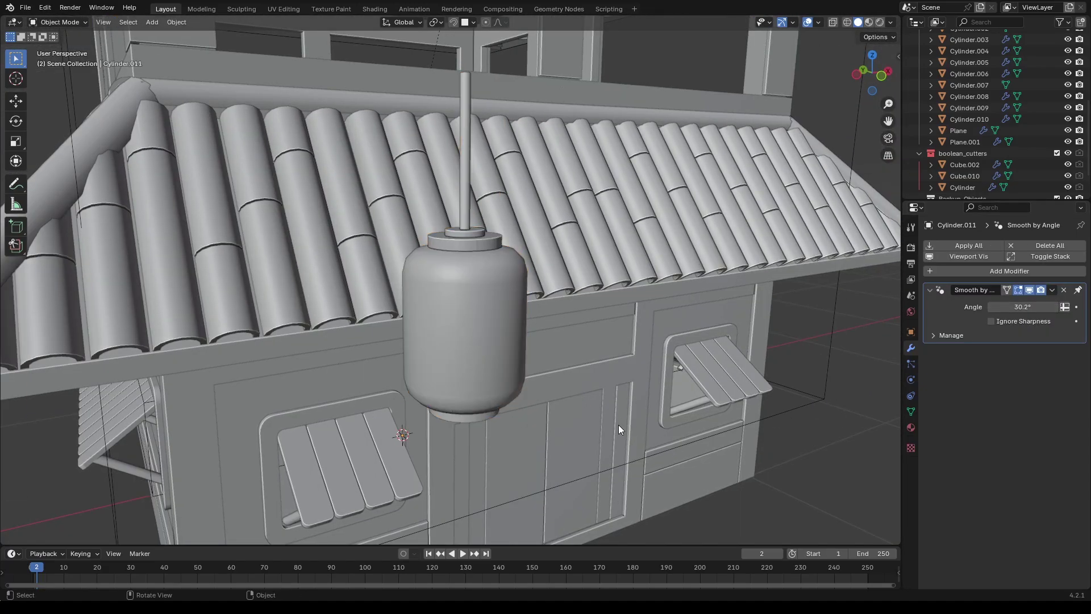
Step: Select two spaced vertical edge paths on the lantern body in Edit Mode, each running from the upper rim to the lower rim
{"action": "middle_click_drag", "start_coordinate": [619, 424], "coordinate": [536, 346]}
{"action": "key", "text": "Tab"}
{"action": "scroll", "coordinate": [490, 241], "scroll_direction": "up", "scroll_amount": 1}
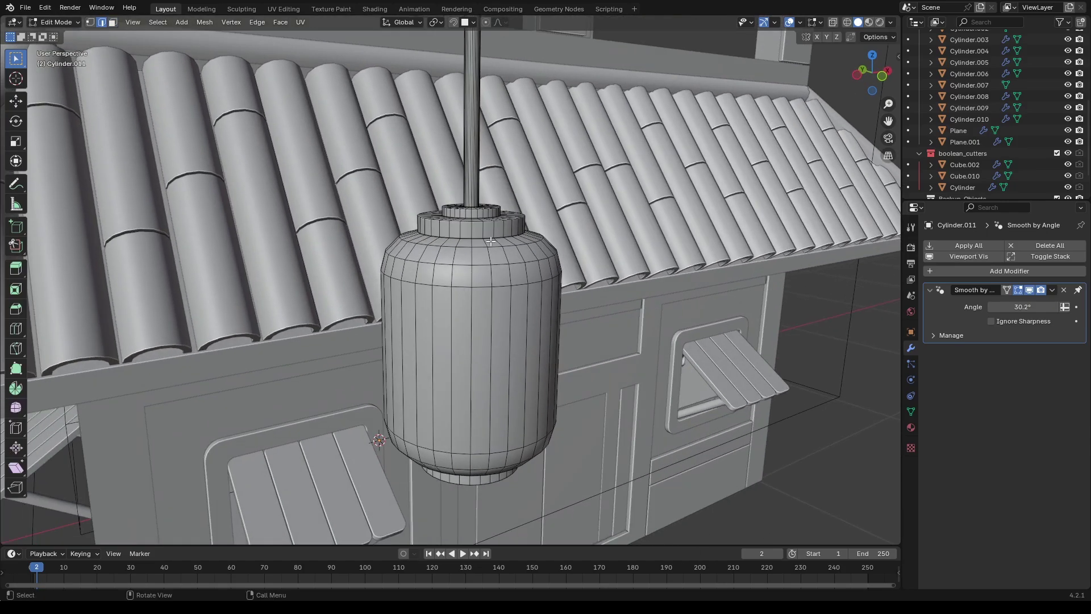
{"action": "left_click", "coordinate": [490, 241]}
{"action": "middle_click_drag", "start_coordinate": [481, 465], "coordinate": [533, 449]}
{"action": "left_click", "coordinate": [497, 436], "text": "ctrl"}
{"action": "left_click", "coordinate": [453, 231], "text": "shift"}
{"action": "middle_click_drag", "start_coordinate": [423, 392], "coordinate": [467, 369]}
{"action": "left_click", "coordinate": [474, 411], "text": "ctrl"}
Step: Isolate the lantern and add the remaining evenly spaced vertical edge paths around its body to the selection
{"action": "middle_click_drag", "start_coordinate": [472, 411], "coordinate": [427, 483]}
{"action": "scroll", "coordinate": [429, 440], "scroll_direction": "up", "scroll_amount": 2}
{"action": "key", "text": "KP_Divide"}
{"action": "left_click", "coordinate": [427, 303], "text": "shift"}
{"action": "middle_click_drag", "start_coordinate": [409, 408], "coordinate": [456, 367]}
{"action": "scroll", "coordinate": [459, 364], "scroll_direction": "down", "scroll_amount": 1}
{"action": "left_click", "coordinate": [459, 424], "text": "ctrl"}
{"action": "scroll", "coordinate": [453, 346], "scroll_direction": "up", "scroll_amount": 1}
{"action": "left_click", "coordinate": [440, 299], "text": "shift"}
{"action": "middle_click_drag", "start_coordinate": [468, 441], "coordinate": [468, 375]}
{"action": "scroll", "coordinate": [466, 387], "scroll_direction": "down", "scroll_amount": 1}
{"action": "left_click", "coordinate": [437, 431], "text": "ctrl"}
{"action": "middle_click_drag", "start_coordinate": [568, 392], "coordinate": [515, 392]}
{"action": "scroll", "coordinate": [534, 352], "scroll_direction": "up", "scroll_amount": 3}
{"action": "left_click", "coordinate": [563, 329], "text": "shift"}
{"action": "key", "text": "KP_Divide"}
Step: Duplicate the selected vertical edges in place and separate them into their own object
{"action": "middle_click_drag", "start_coordinate": [392, 256], "coordinate": [382, 329]}
{"action": "scroll", "coordinate": [398, 329], "scroll_direction": "up", "scroll_amount": 3}
{"action": "middle_click_drag", "start_coordinate": [446, 256], "coordinate": [558, 393], "text": "shift"}
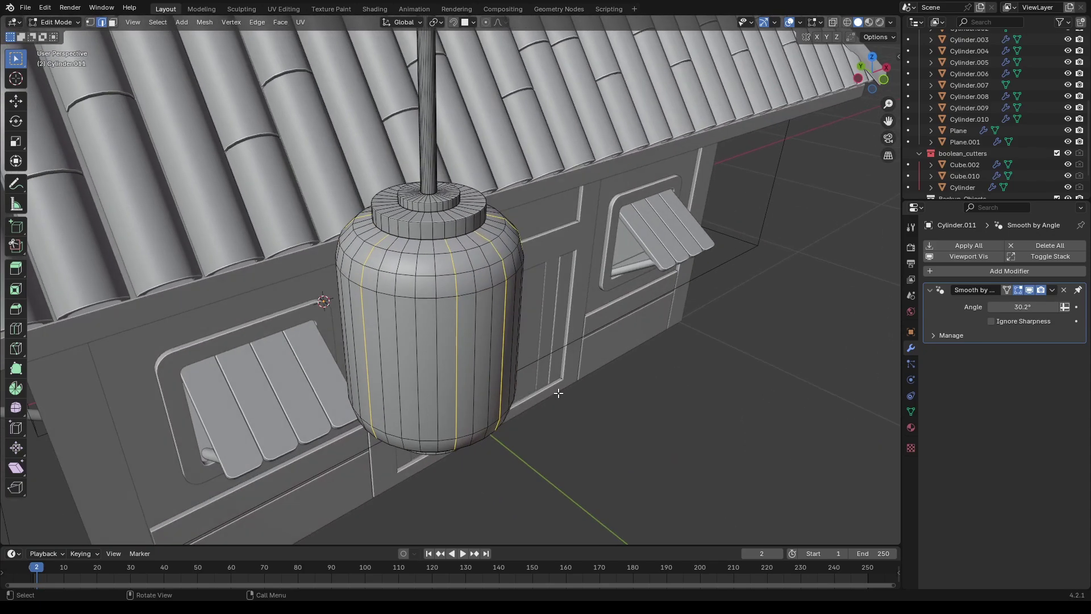
{"action": "scroll", "coordinate": [558, 392], "scroll_direction": "up", "scroll_amount": 1}
{"action": "key", "text": "shift+d"}
{"action": "key", "text": "Escape"}
{"action": "left_click", "coordinate": [587, 384]}
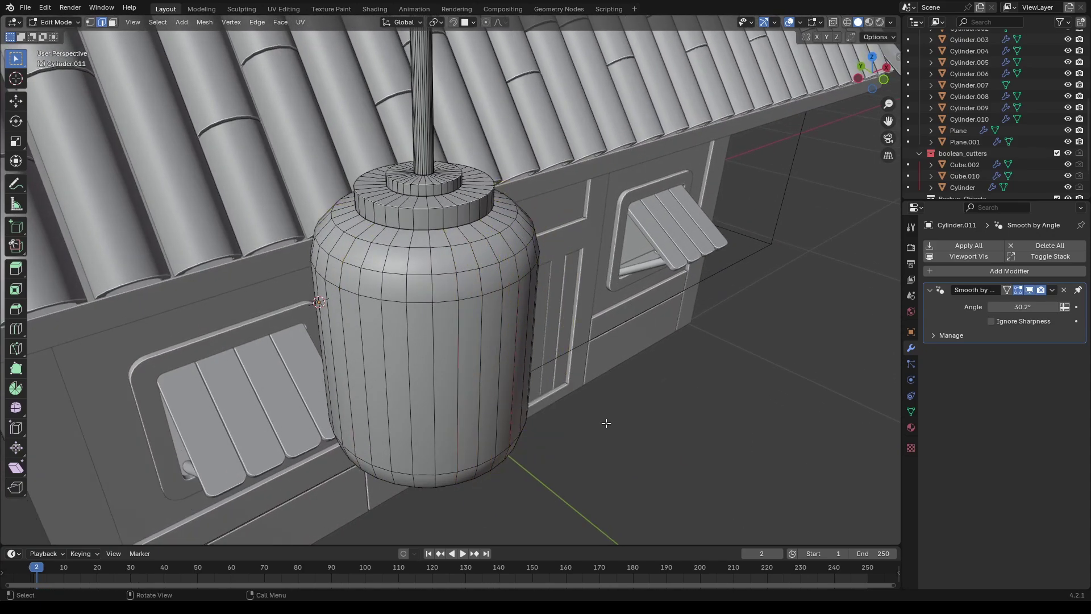
Step: Remove the Smooth by Angle modifier from the separated edges object and convert it to a curve
{"action": "key", "text": "Tab"}
{"action": "left_click", "coordinate": [459, 329]}
{"action": "left_click", "coordinate": [458, 329]}
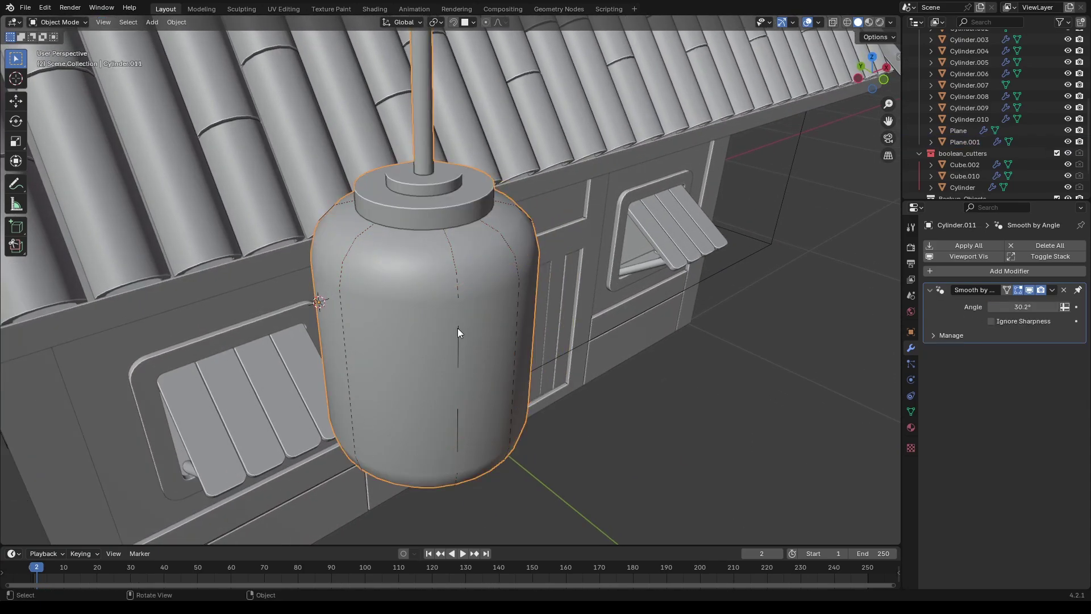
{"action": "left_click", "coordinate": [459, 329]}
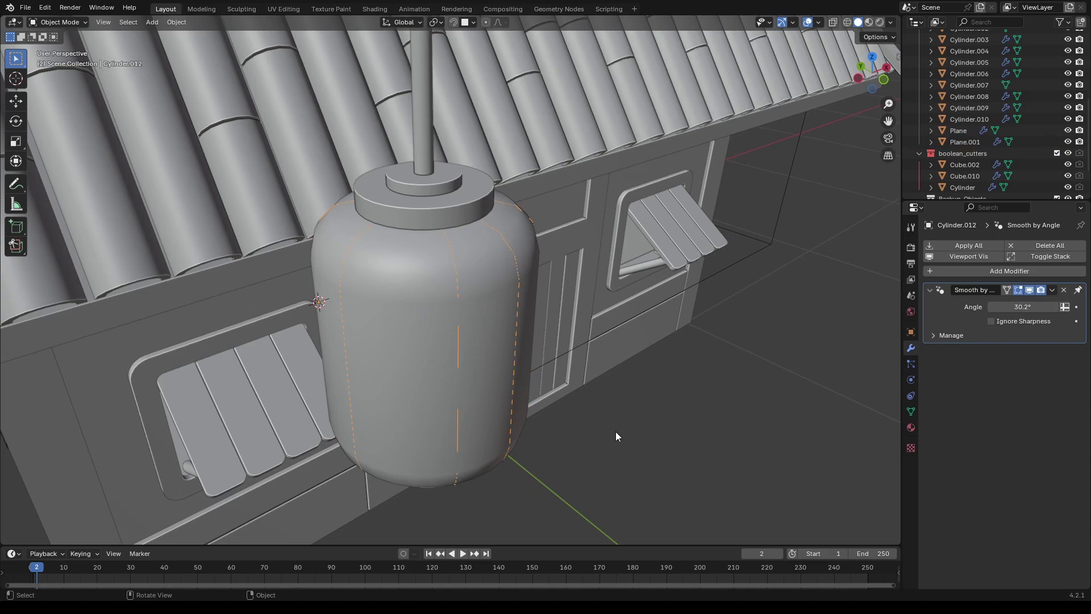
{"action": "left_click", "coordinate": [1065, 290]}
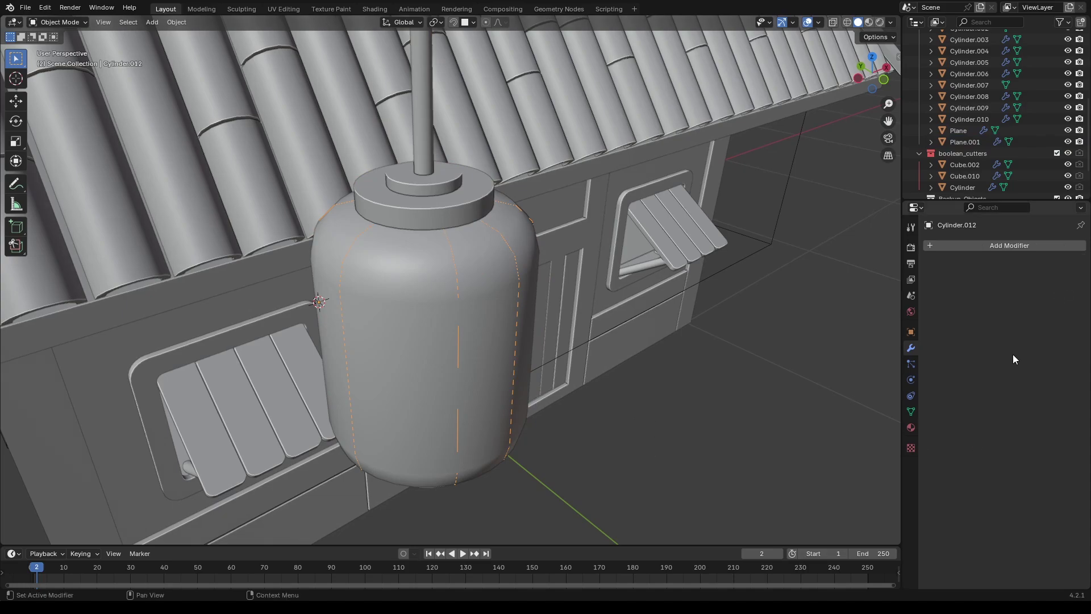
{"action": "middle_click_drag", "start_coordinate": [610, 505], "coordinate": [603, 547]}
{"action": "right_click", "coordinate": [575, 312]}
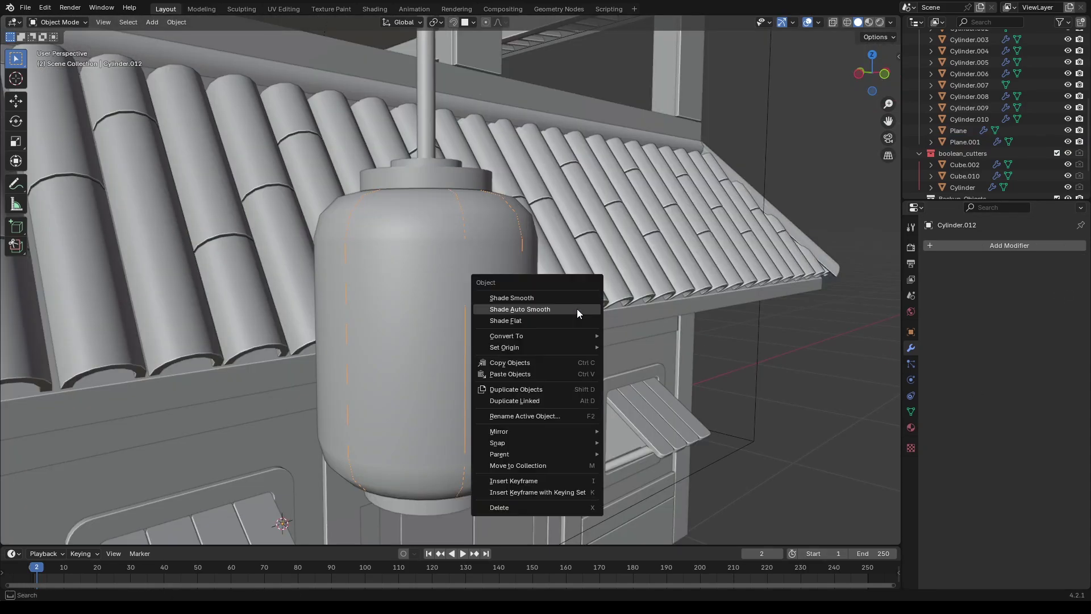
{"action": "left_click", "coordinate": [628, 348]}
Step: Give the rib curves a round bevel with a depth of 0.003 m and a resolution of 5
{"action": "left_click", "coordinate": [911, 396]}
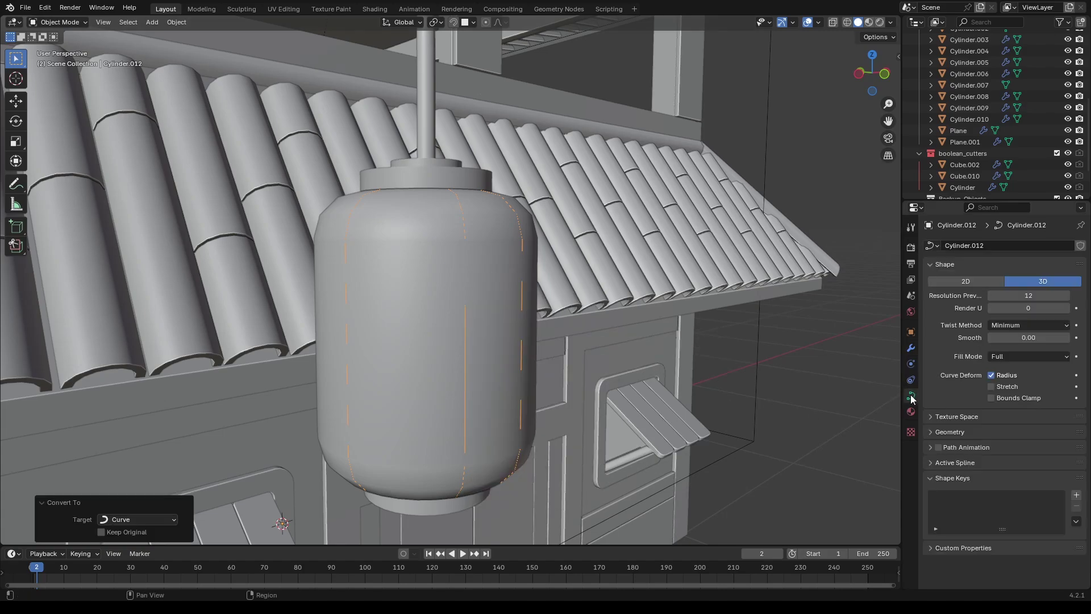
{"action": "left_click", "coordinate": [949, 431]}
{"action": "scroll", "coordinate": [989, 466], "scroll_direction": "down", "scroll_amount": 4}
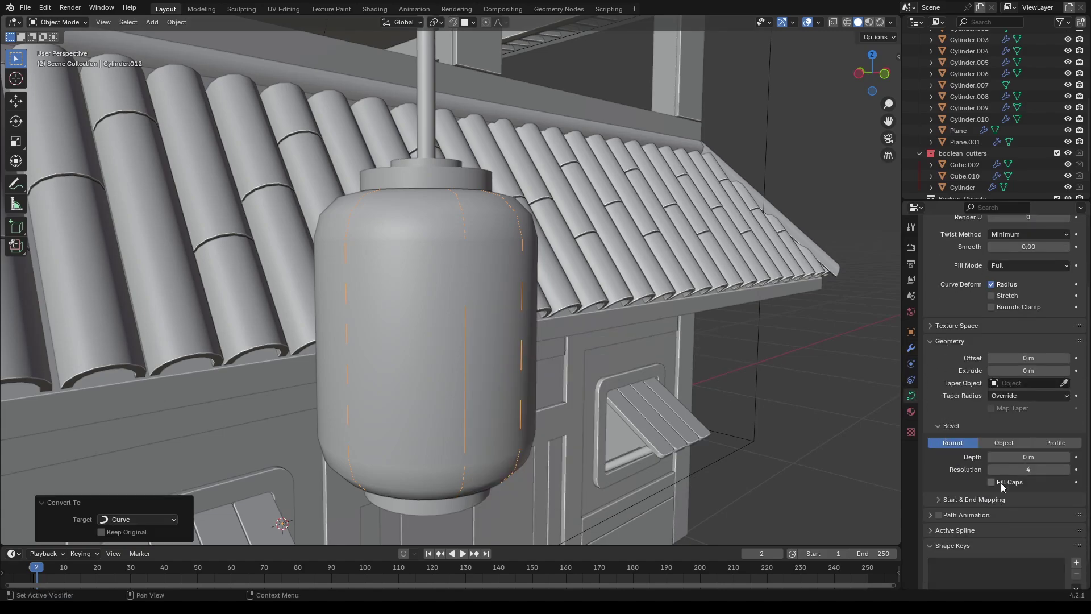
{"action": "mouse_move", "coordinate": [1027, 457]}
{"action": "left_mouse_down"}
{"action": "mouse_move", "coordinate": [1055, 457]}
{"action": "mouse_move", "coordinate": [1029, 457]}
{"action": "left_mouse_up"}
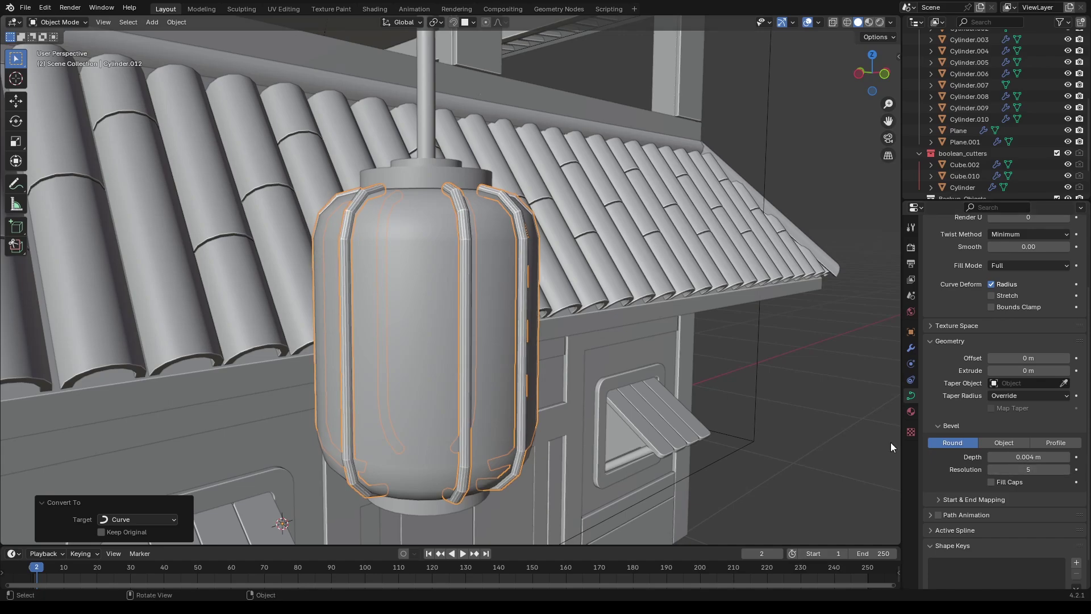
{"action": "left_click_drag", "start_coordinate": [1028, 457], "coordinate": [1028, 457]}
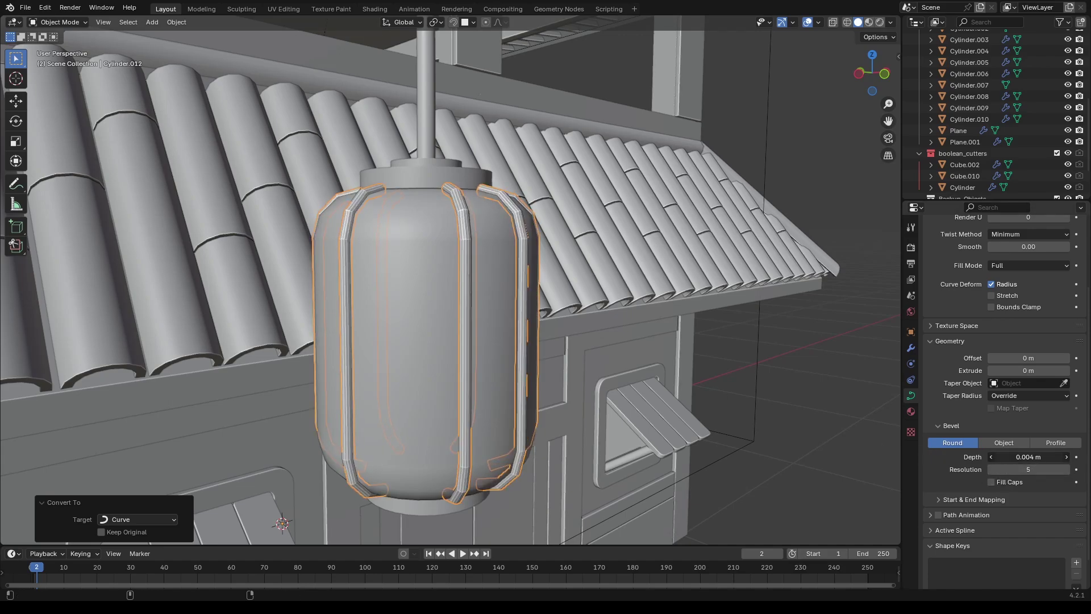
{"action": "middle_click_drag", "start_coordinate": [546, 290], "coordinate": [596, 298]}
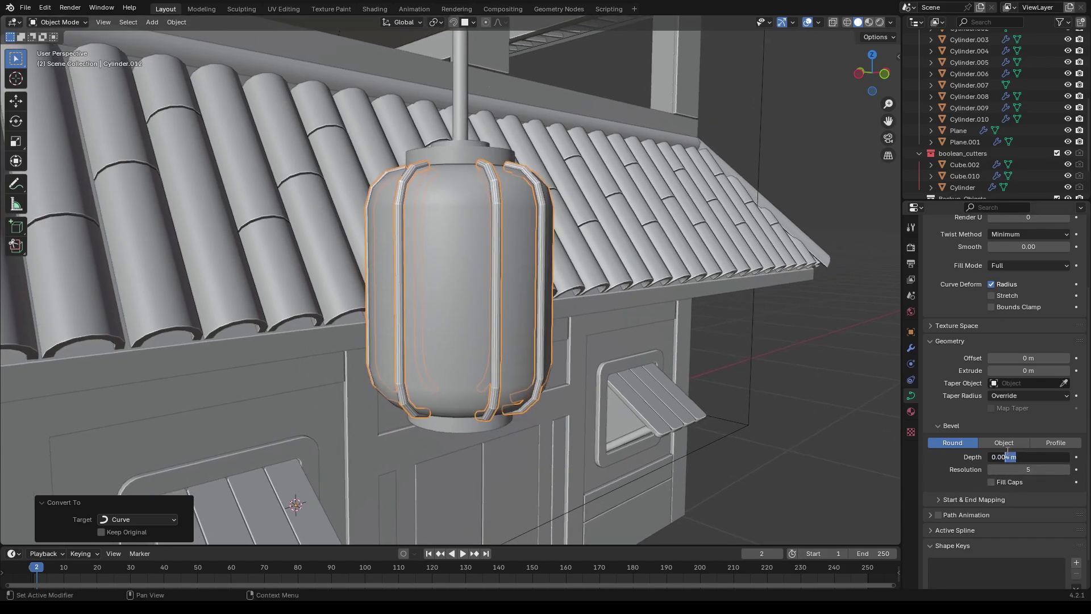
Step: Convert the beveled rib curves to a mesh and shade them auto smooth
{"action": "right_click", "coordinate": [553, 343]}
{"action": "right_click", "coordinate": [398, 324]}
{"action": "mouse_move", "coordinate": [397, 324]}
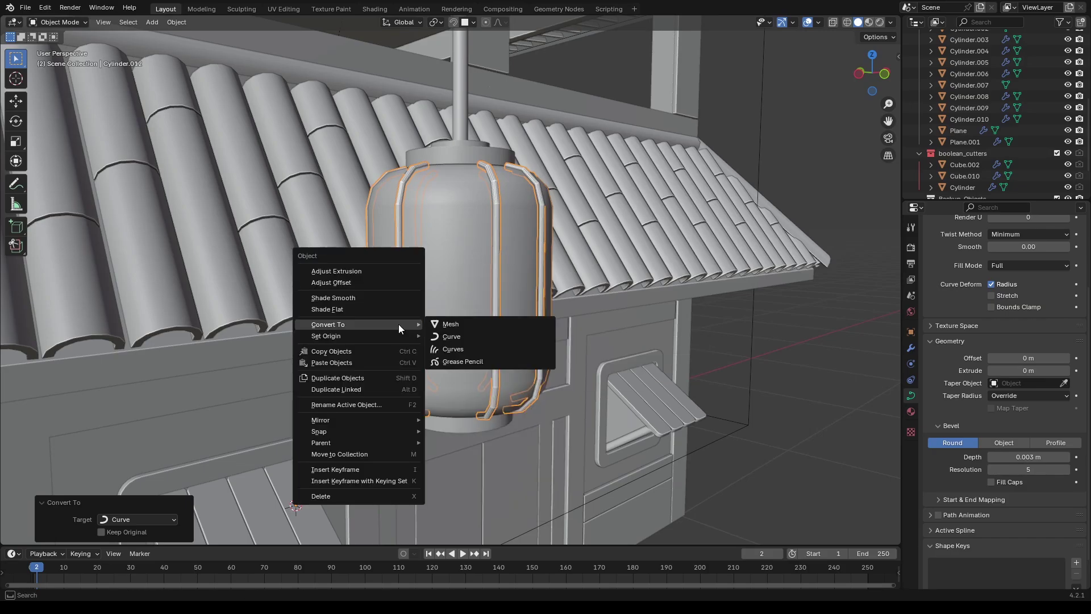
{"action": "left_click", "coordinate": [463, 324]}
{"action": "right_click", "coordinate": [500, 333]}
{"action": "left_click", "coordinate": [477, 305]}
{"action": "left_click", "coordinate": [708, 391]}
Step: Move the lantern and its ribs together horizontally with Z locked, and lower them about 0.44 m
{"action": "middle_click_drag", "start_coordinate": [540, 339], "coordinate": [511, 295]}
{"action": "left_click", "coordinate": [483, 291]}
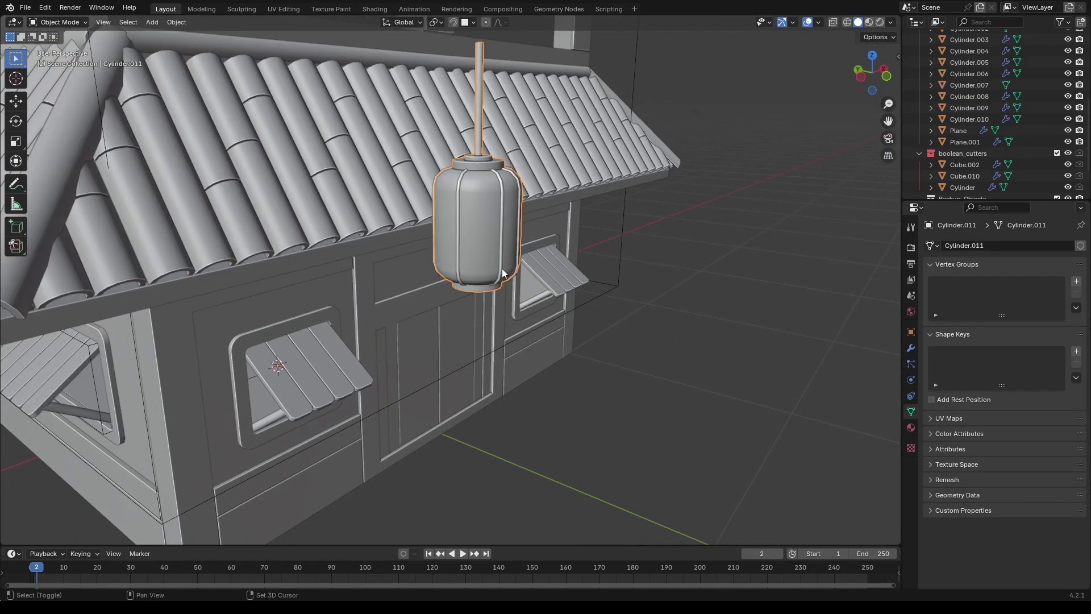
{"action": "key", "text": "shift+z"}
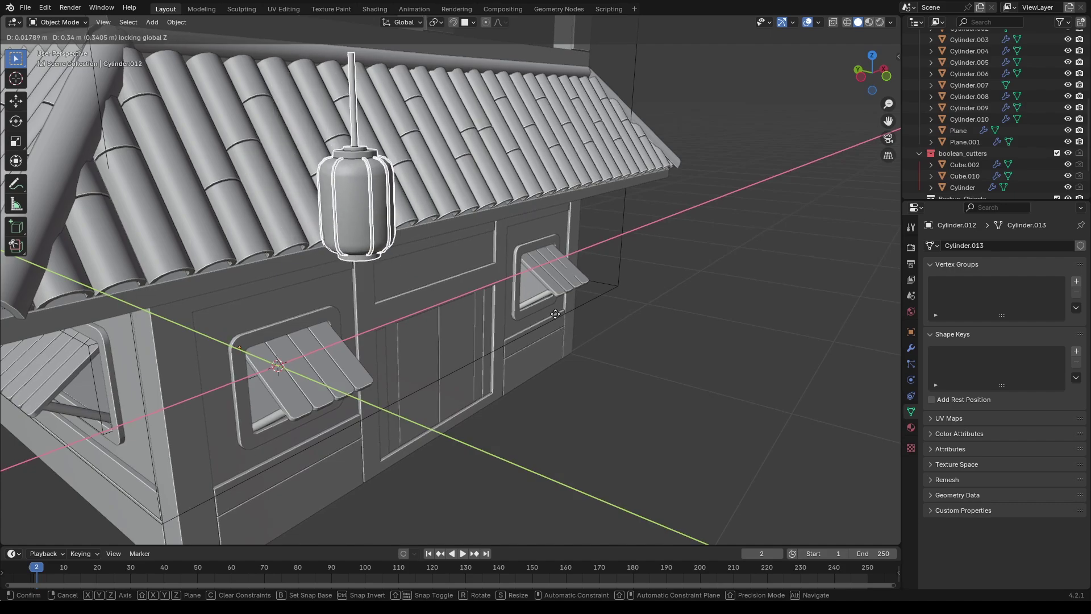
{"action": "left_click", "coordinate": [534, 384]}
Step: Move the lantern and its ribs about 0.34 m along X in front view, toward the door
{"action": "key", "text": "KP_1"}
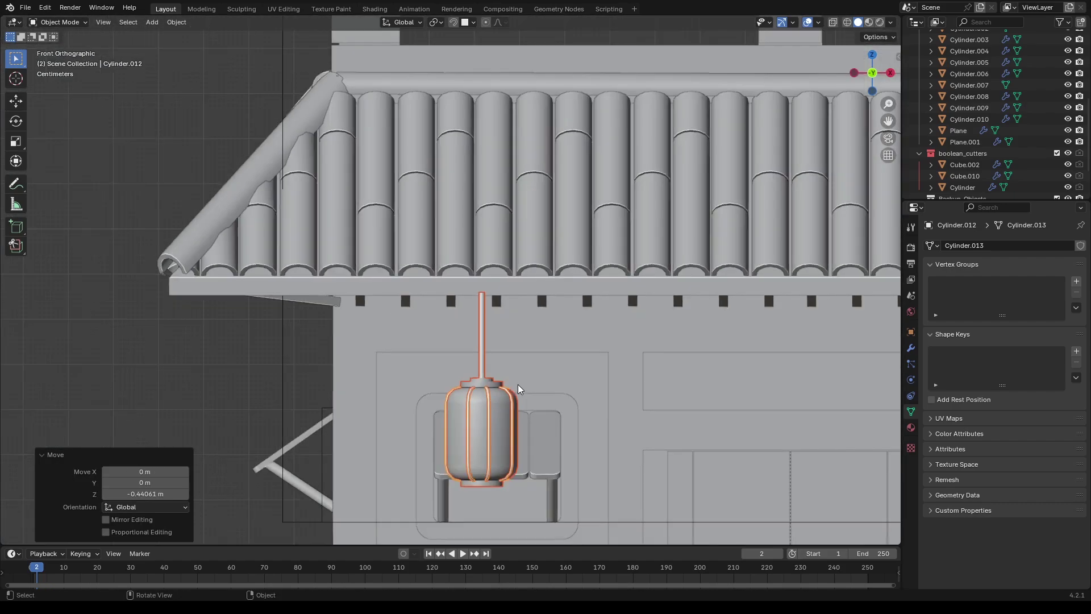
{"action": "scroll", "coordinate": [519, 389], "scroll_direction": "down", "scroll_amount": 2}
{"action": "key", "text": "g"}
{"action": "key", "text": "x"}
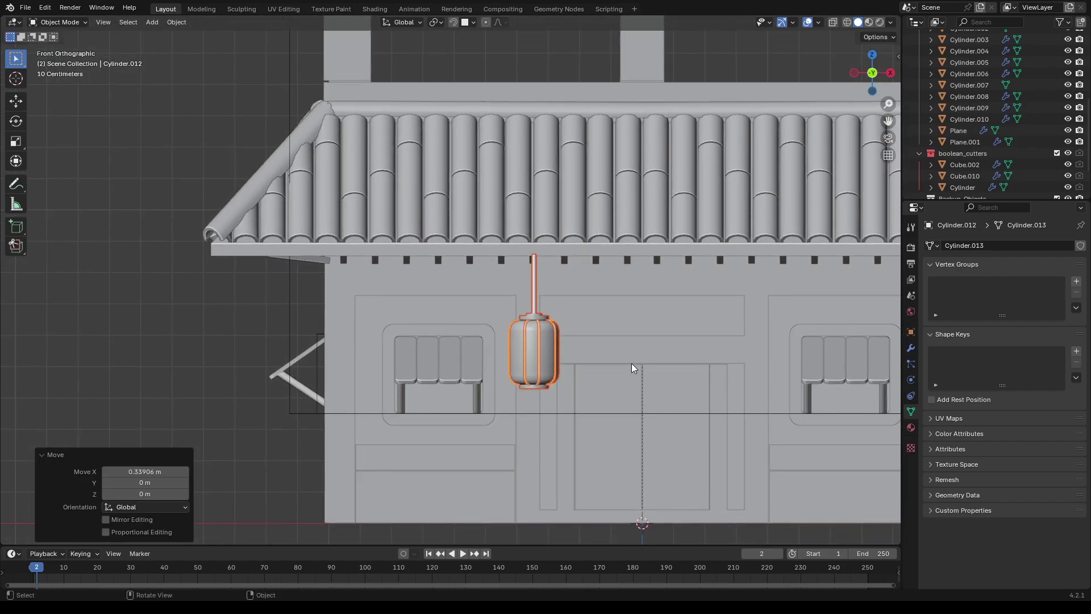
Step: Scale the whole lantern and rib meshes down to 0.8 in Edit Mode
{"action": "key", "text": "s"}
{"action": "key", "text": "Tab"}
{"action": "key", "text": "a"}
{"action": "key", "text": "s"}
{"action": "left_click", "coordinate": [626, 370], "text": "ctrl"}
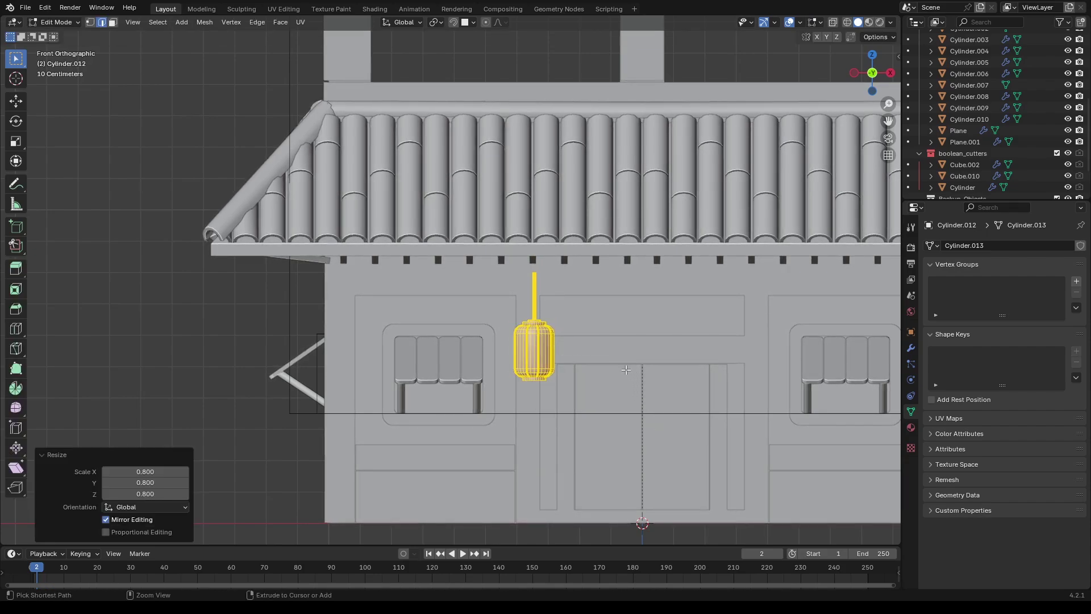
Step: Raise the lantern meshes along Z, and lengthen the hanging rod upward by moving its top vertices
{"action": "key", "text": "g"}
{"action": "key", "text": "z"}
{"action": "key", "text": "alt+z"}
{"action": "key", "text": "1"}
{"action": "left_click_drag", "start_coordinate": [485, 211], "coordinate": [556, 259]}
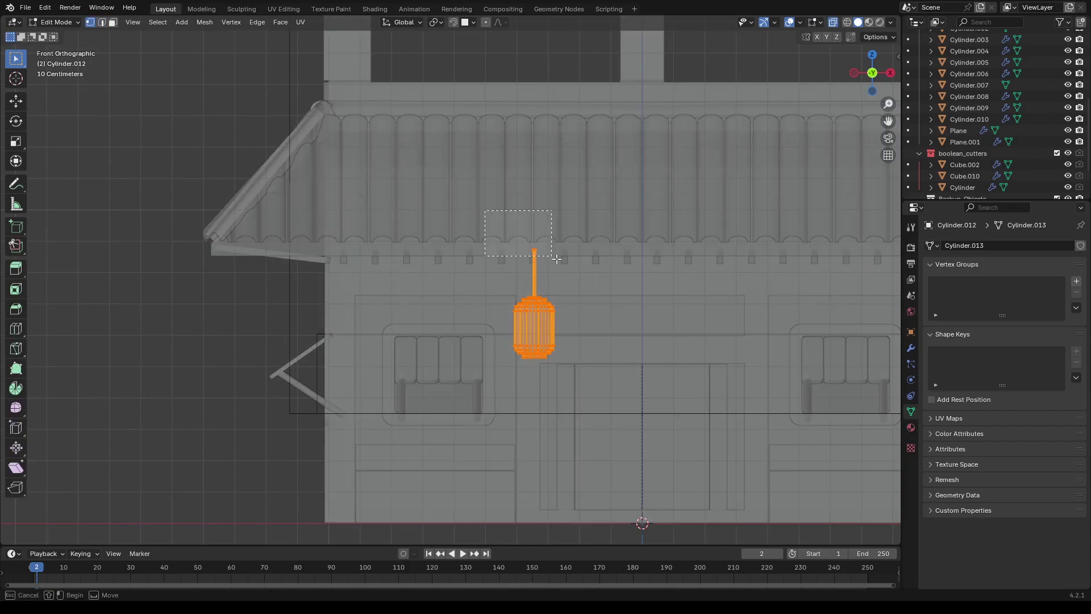
{"action": "left_click", "coordinate": [578, 266]}
Step: Scale the lantern down slightly and reposition it about 0.036 m up and 0.013 m along X, hanging under the awning
{"action": "key", "text": "alt+z"}
{"action": "key", "text": "a"}
{"action": "key", "text": "s"}
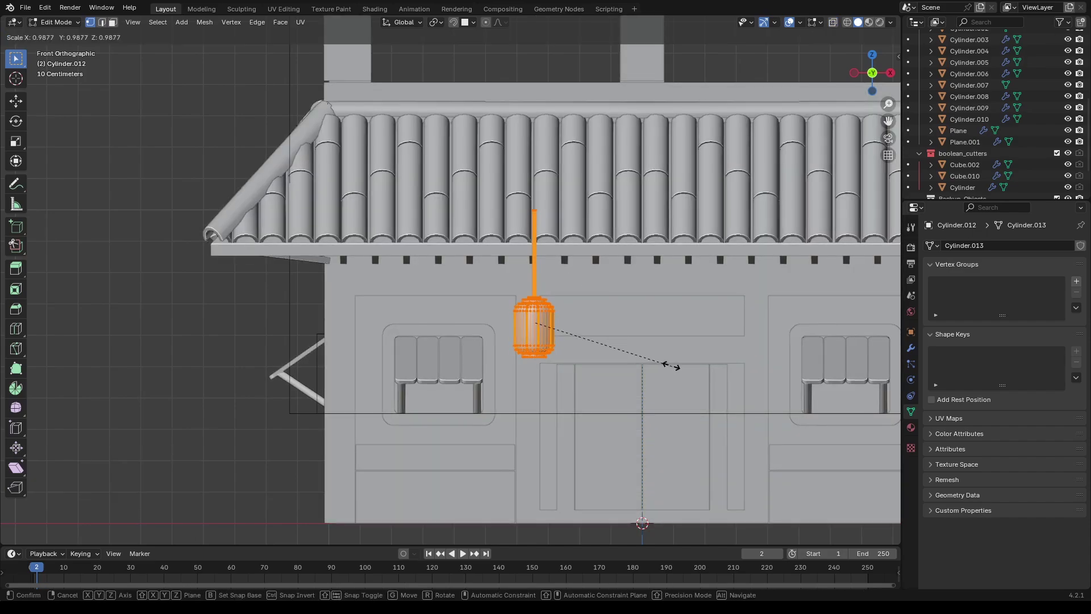
{"action": "left_click", "coordinate": [658, 360]}
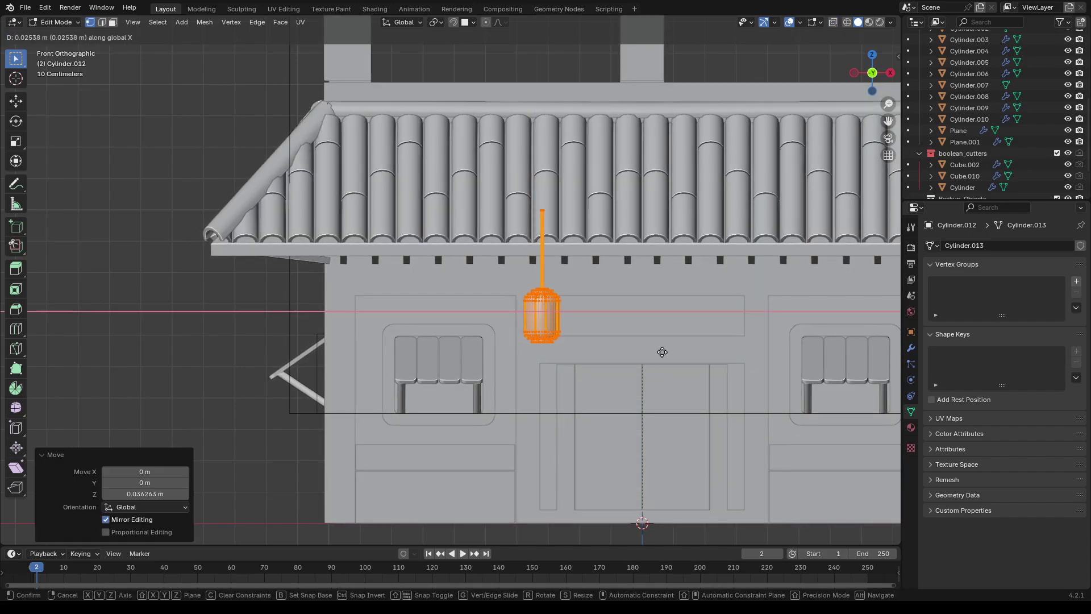
{"action": "middle_click_drag", "start_coordinate": [643, 354], "coordinate": [560, 264]}
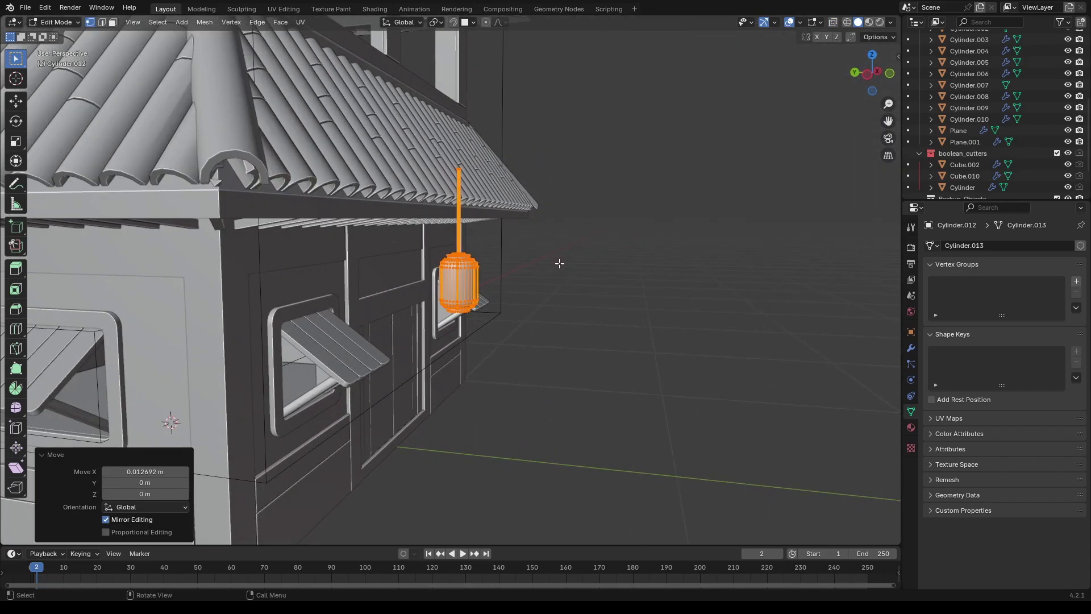
{"action": "left_click", "coordinate": [458, 356]}
Step: Set the origins of the lantern and its ribs to the 3D cursor and mirror both objects across X
{"action": "middle_click_drag", "start_coordinate": [458, 355], "coordinate": [506, 364]}
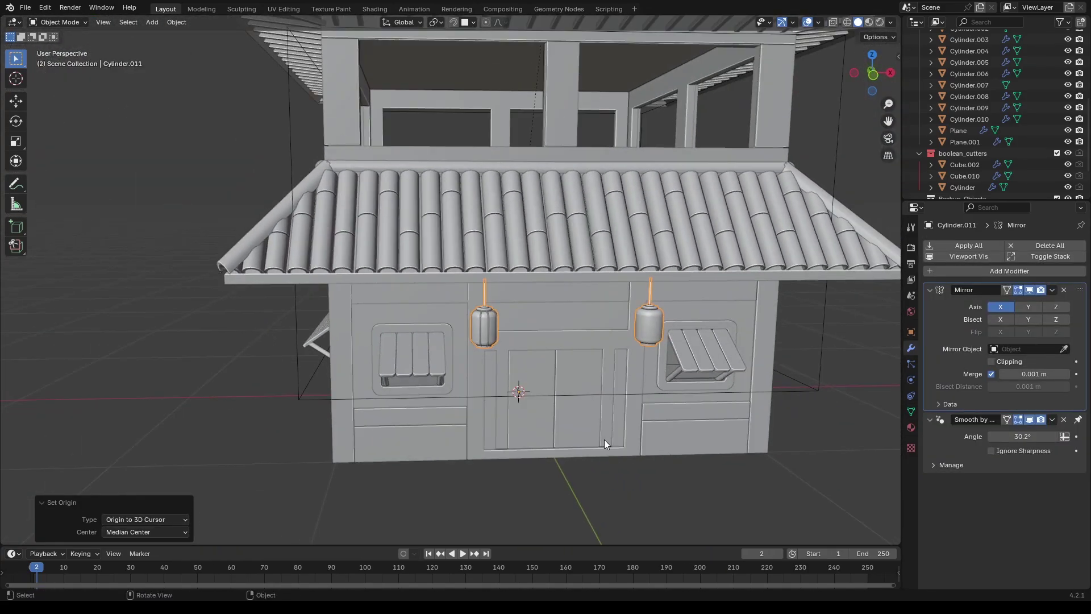
{"action": "scroll", "coordinate": [513, 366], "scroll_direction": "up", "scroll_amount": 4}
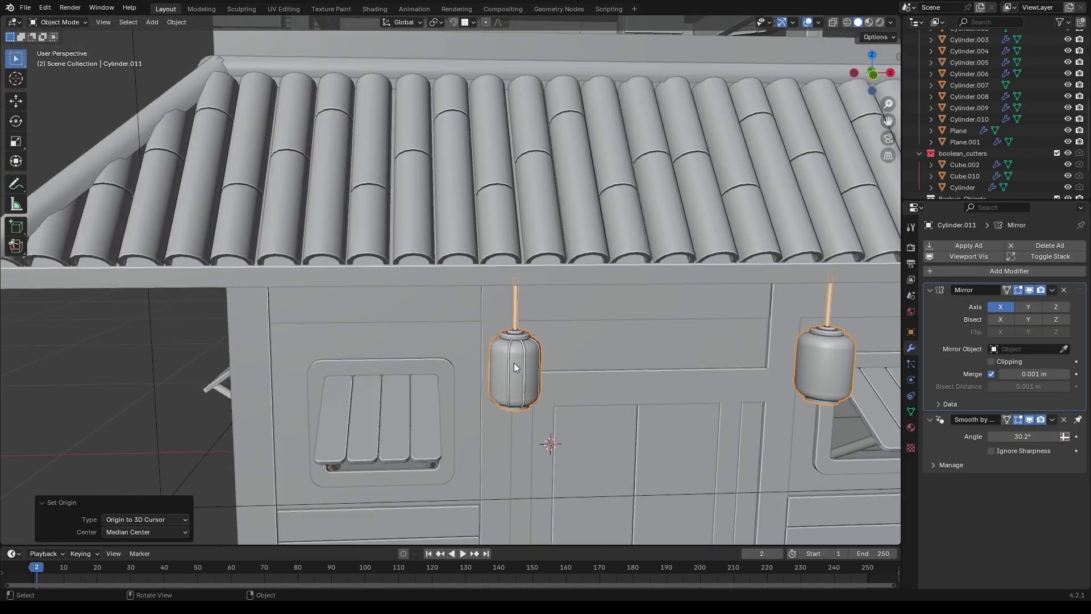
{"action": "left_click", "coordinate": [524, 363]}
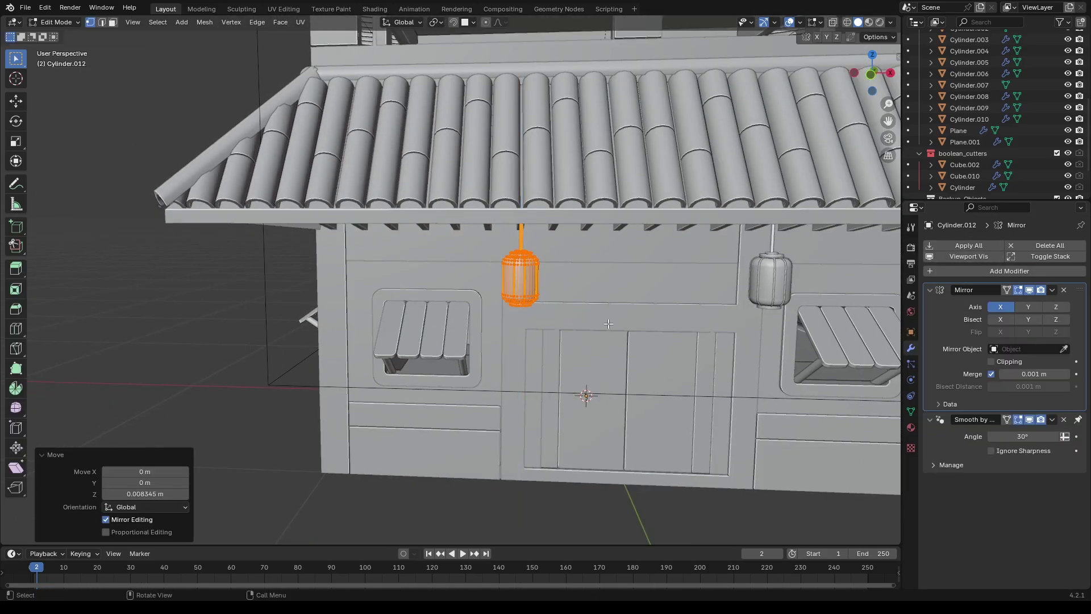
Step: Fine-tune the position of the mirrored lanterns and ribs beneath the awning in Edit Mode
{"action": "middle_click_drag", "start_coordinate": [595, 333], "coordinate": [676, 306]}
{"action": "key", "text": "g"}
{"action": "key", "text": "Tab"}
{"action": "left_click", "coordinate": [711, 369]}
{"action": "middle_click_drag", "start_coordinate": [667, 386], "coordinate": [609, 407]}
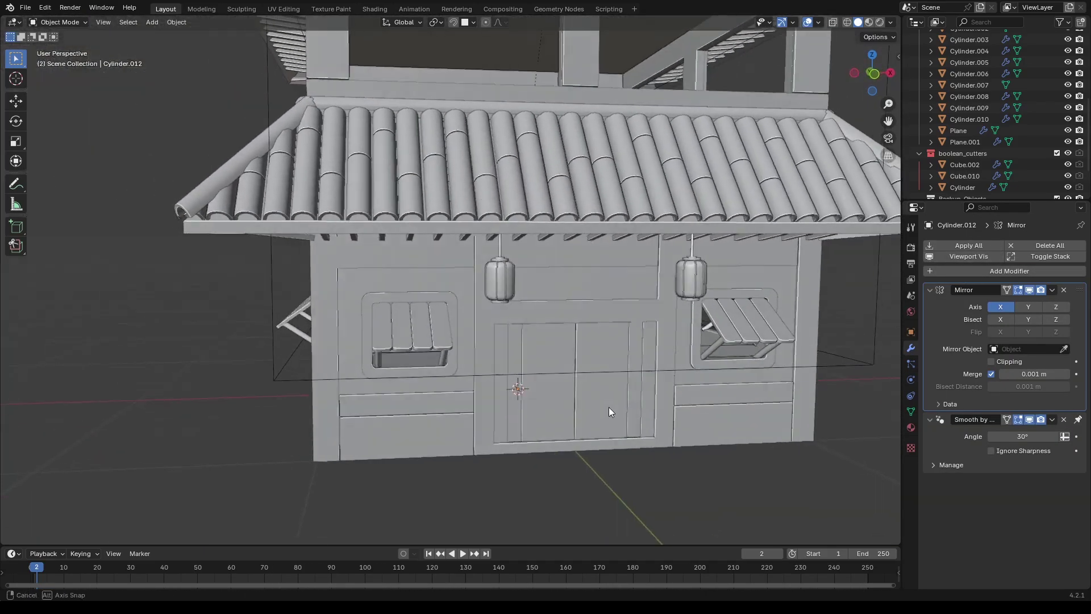
{"action": "scroll", "coordinate": [608, 407], "scroll_direction": "down", "scroll_amount": 3}
{"action": "mouse_move", "coordinate": [500, 389]}
{"action": "middle_mouse_down", "text": "shift"}
{"action": "mouse_move", "coordinate": [461, 414]}
{"action": "mouse_move", "coordinate": [513, 388]}
{"action": "middle_mouse_up", "text": "shift"}
{"action": "middle_click_drag", "start_coordinate": [404, 380], "coordinate": [499, 439], "text": "shift"}
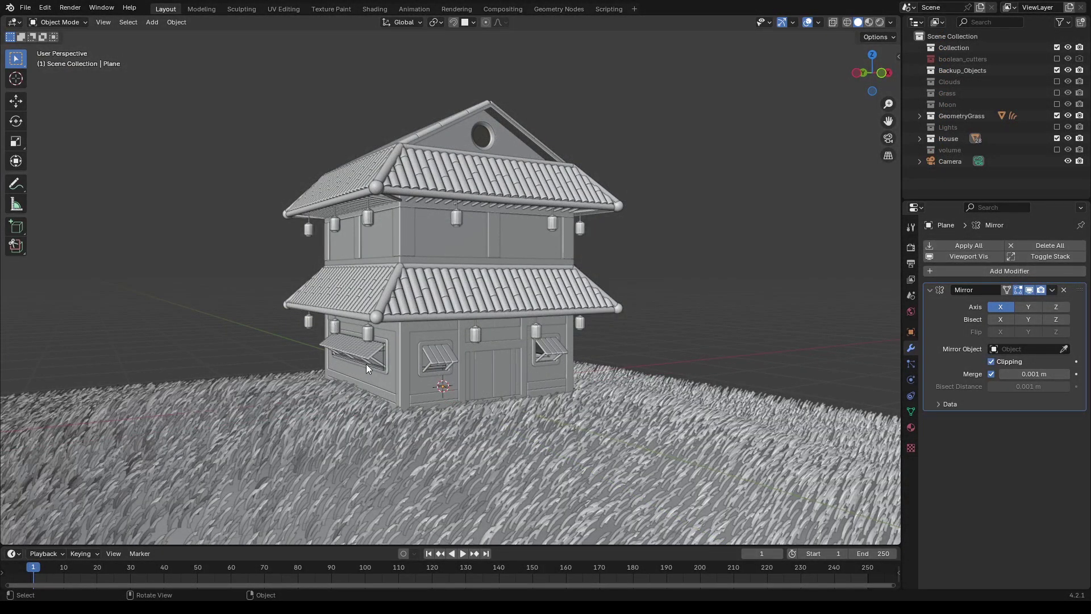
{"action": "middle_click_drag", "start_coordinate": [401, 364], "coordinate": [309, 360]}
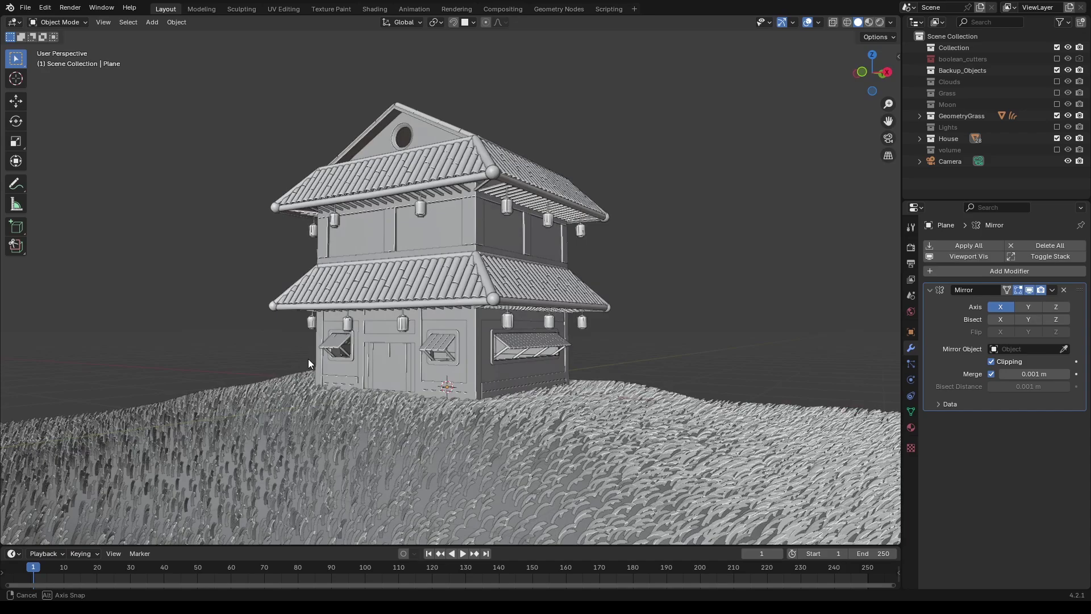
{"action": "middle_click_drag", "start_coordinate": [308, 359], "coordinate": [308, 359]}
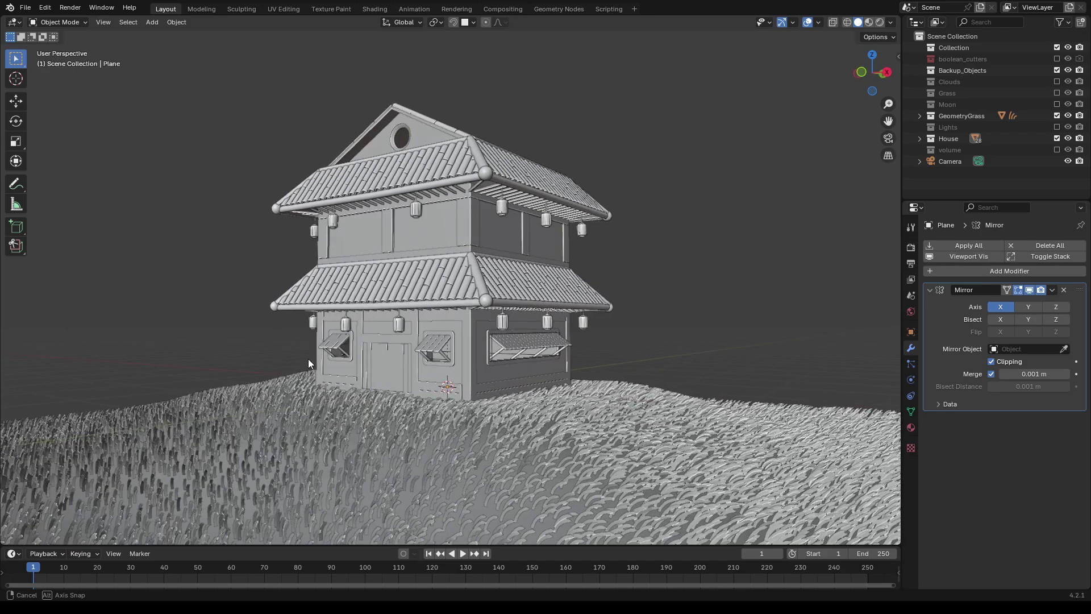